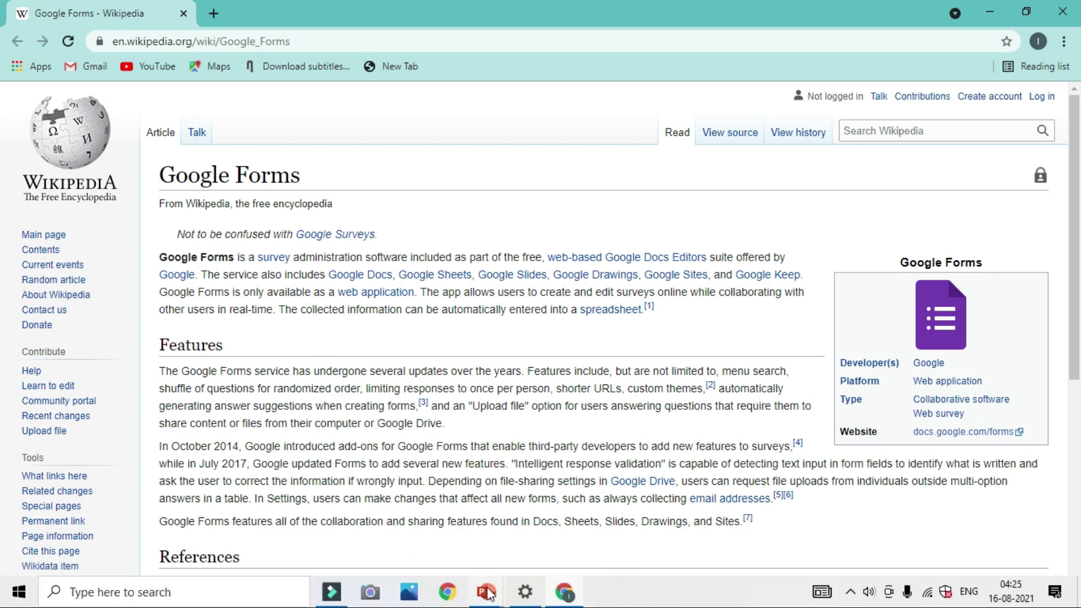
- Bring the Google form presentation forward and start the slide show from slide 3
mouse_move(487, 602)
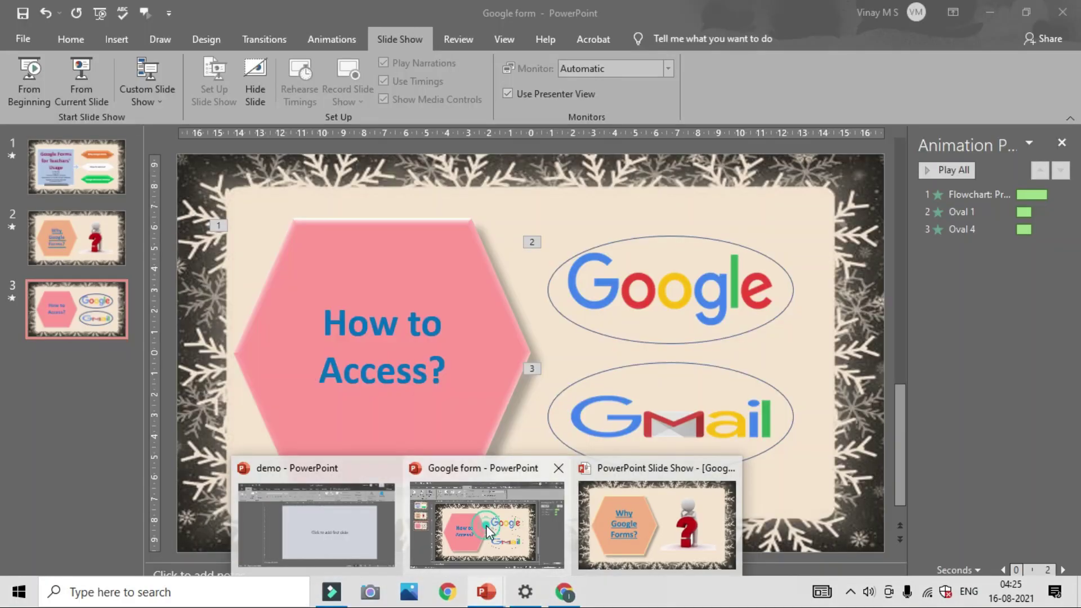
click(487, 529)
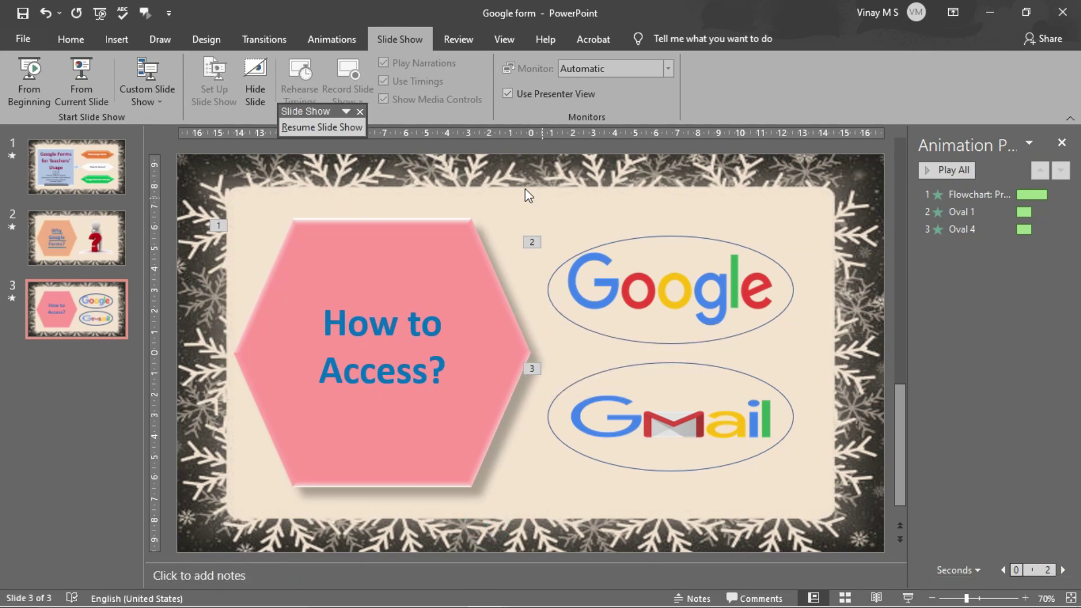
key(shift+F5)
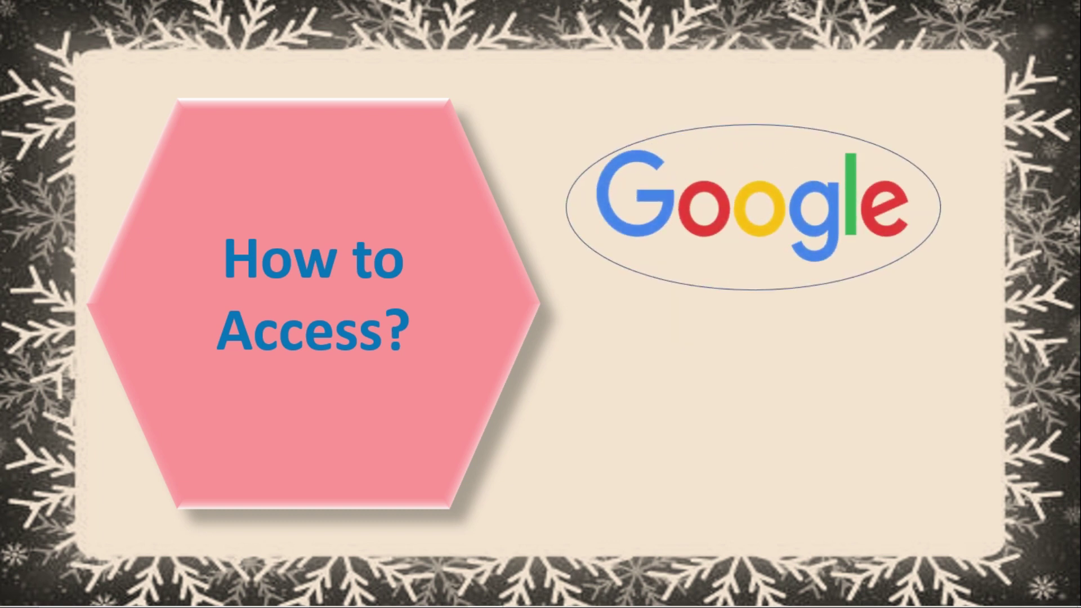
- Follow the slide's Google link, close the Wikipedia tab, and open the Google Forms about page
click(770, 215)
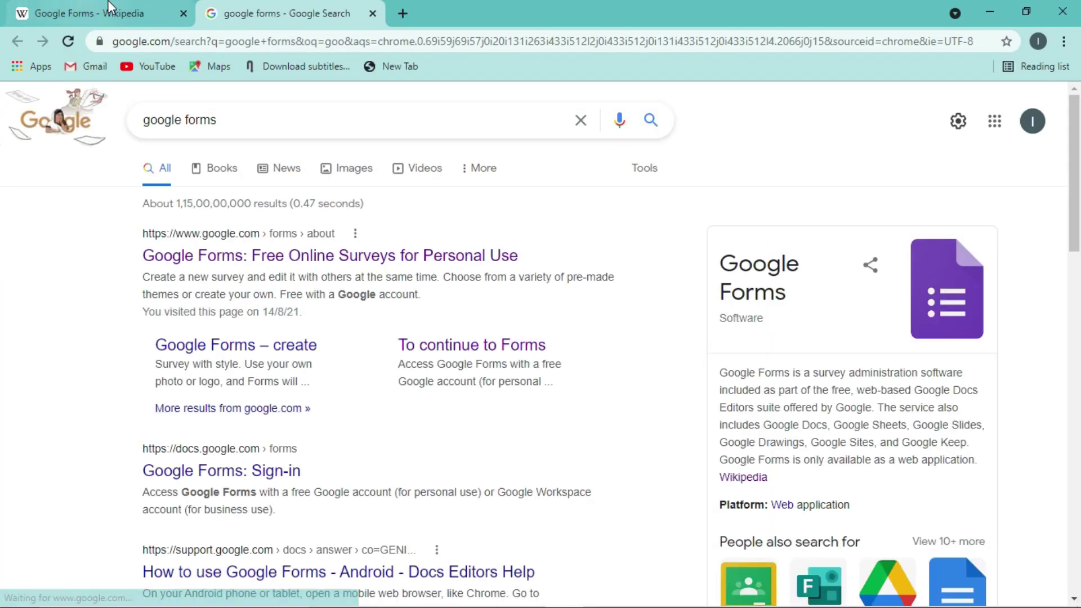
click(184, 13)
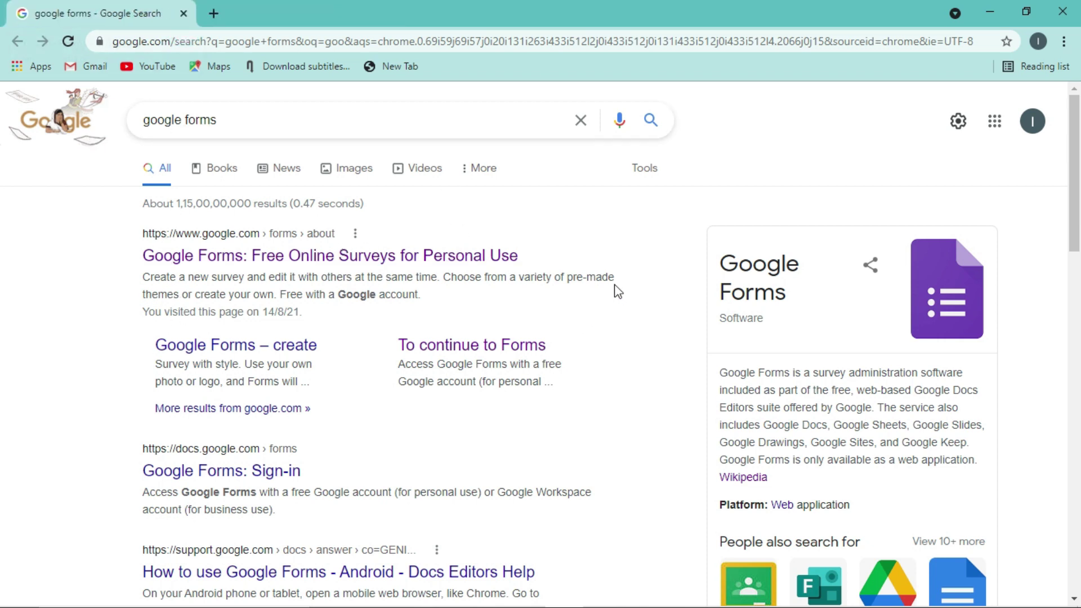
click(1075, 212)
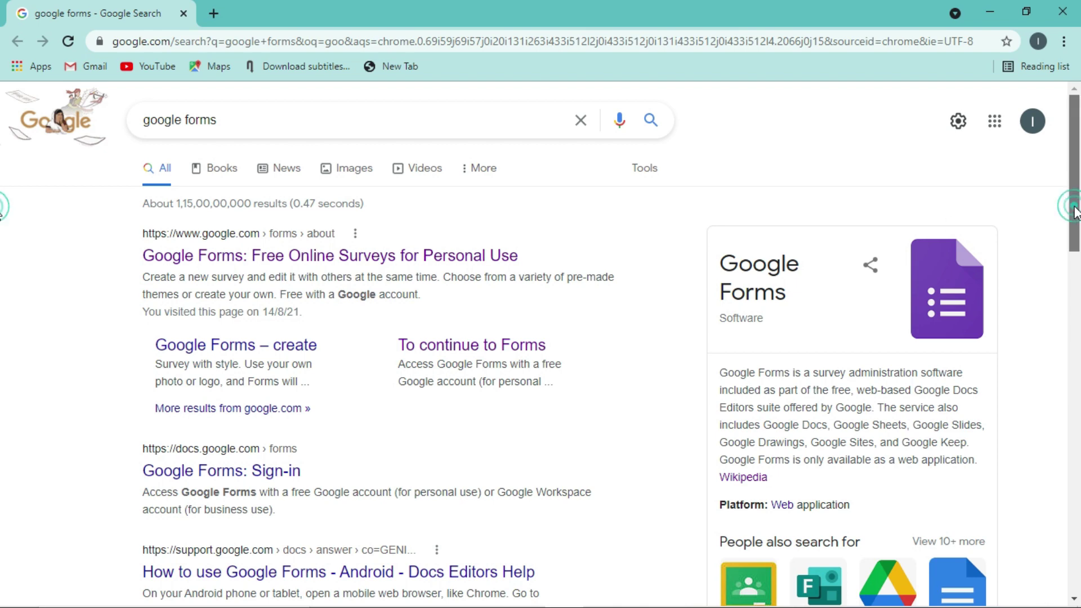
mouse_move(1074, 207)
mouse_down()
mouse_move(1074, 223)
mouse_move(1075, 213)
mouse_up()
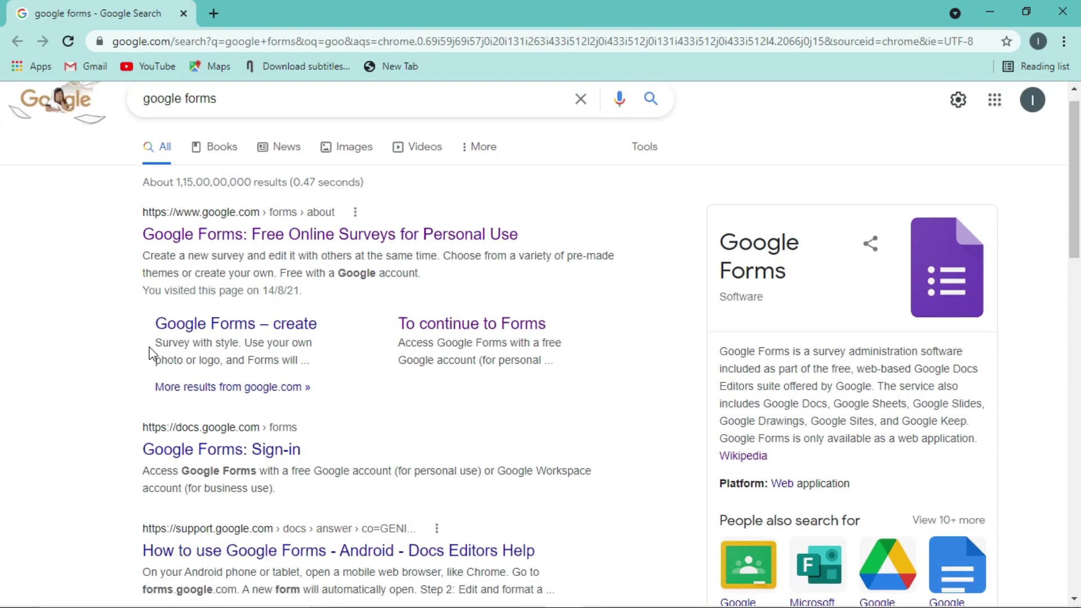
click(255, 236)
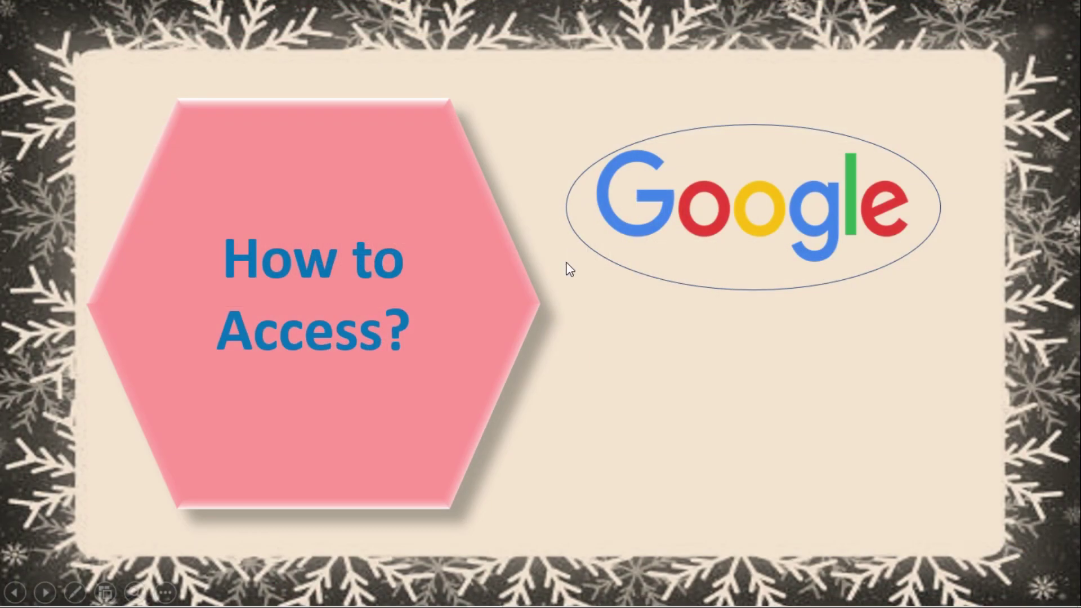
- Reveal the Gmail logo on slide 3 and follow its link to the Google home page
click(423, 228)
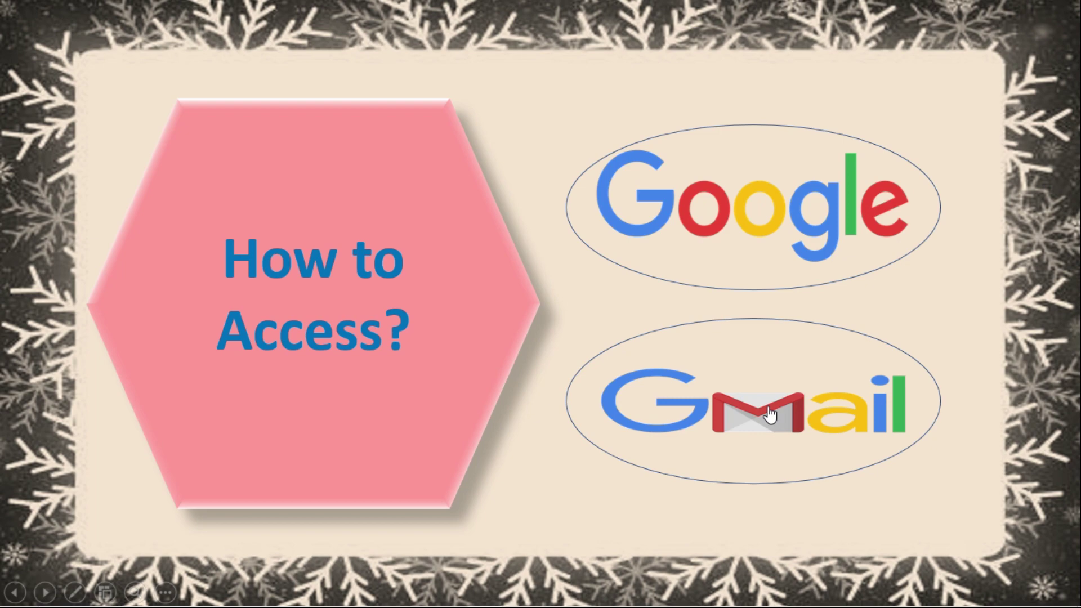
click(769, 414)
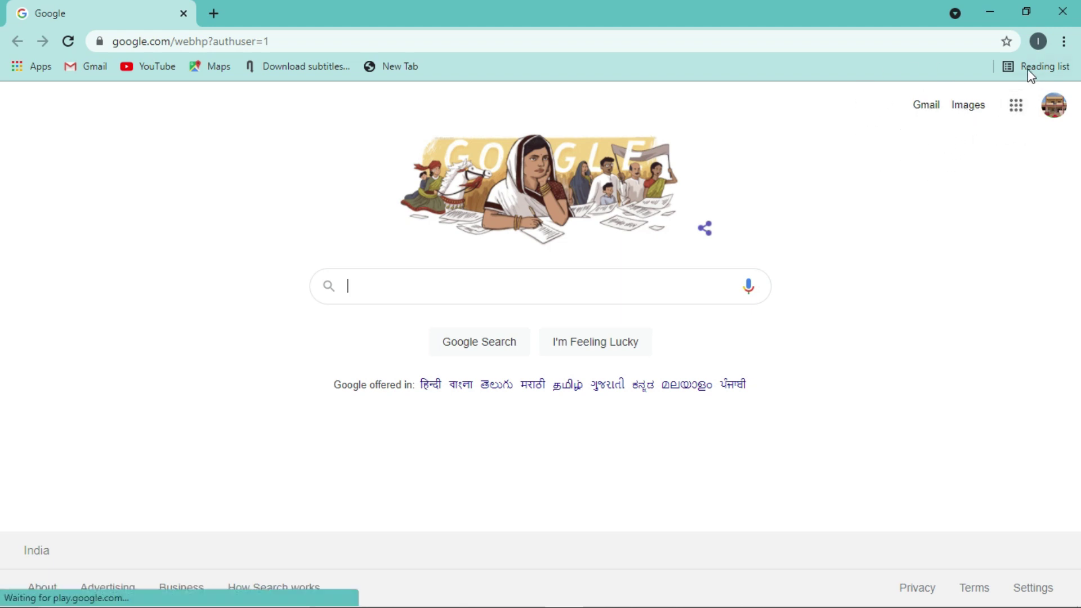
- Check the account menu, then launch Forms from the scrolled Google apps grid
click(1016, 111)
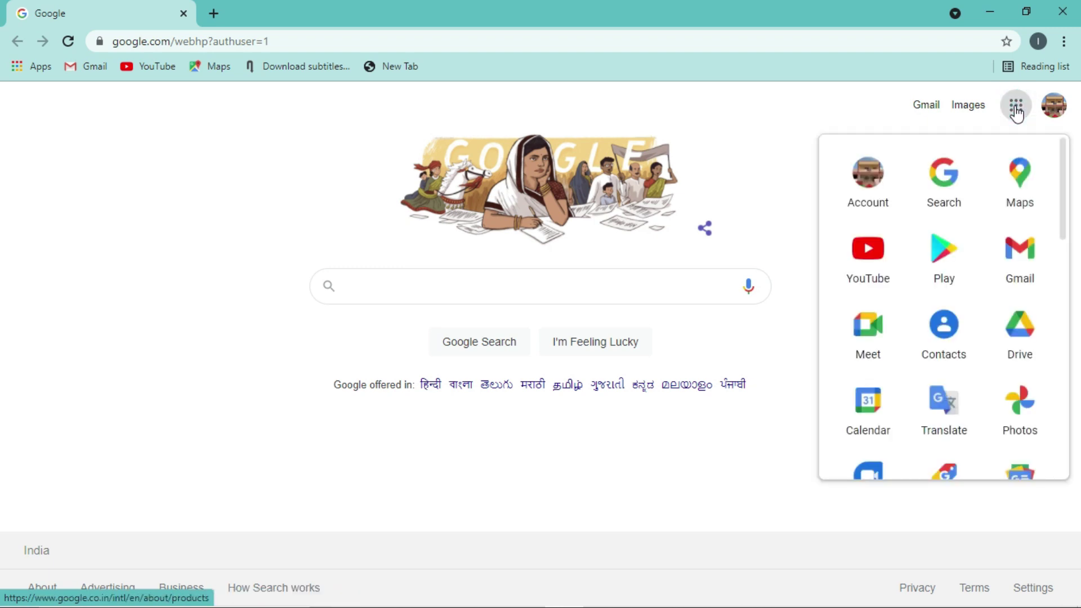
drag(1061, 188, 1058, 388)
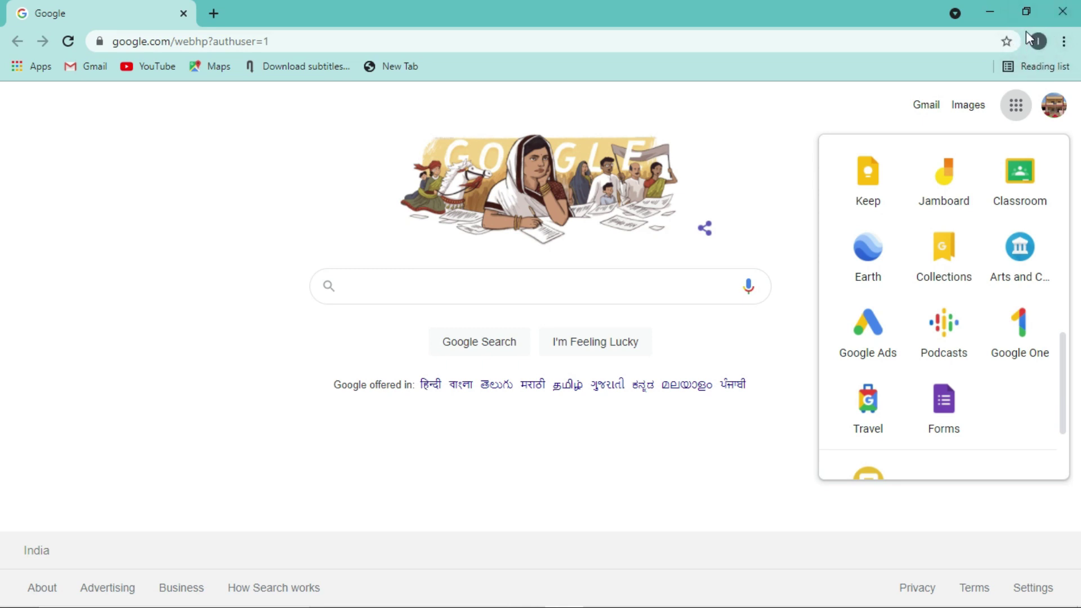
click(1053, 113)
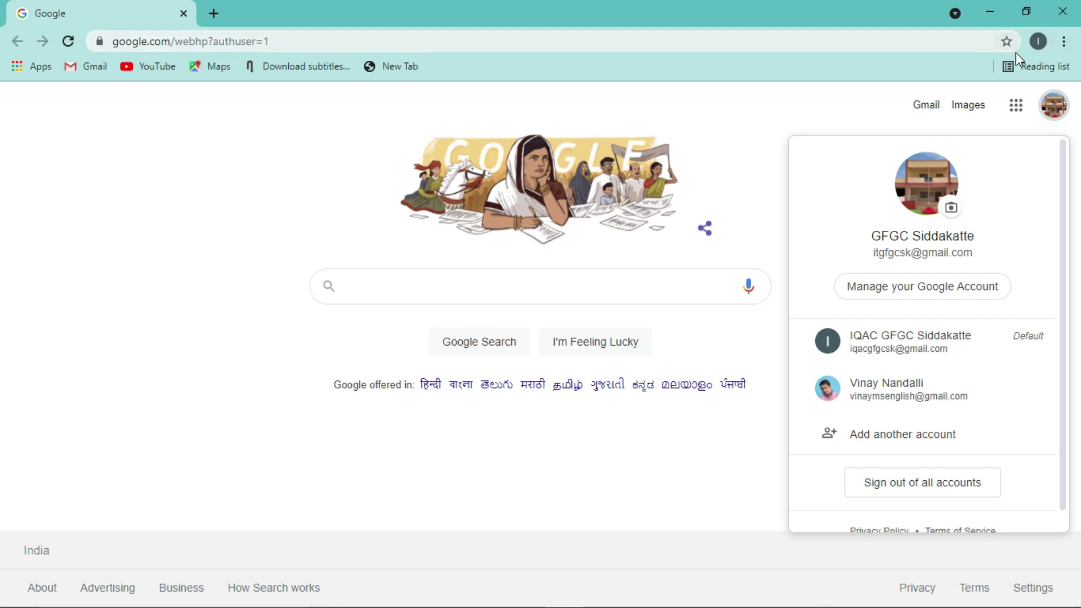
click(1062, 112)
click(1062, 112)
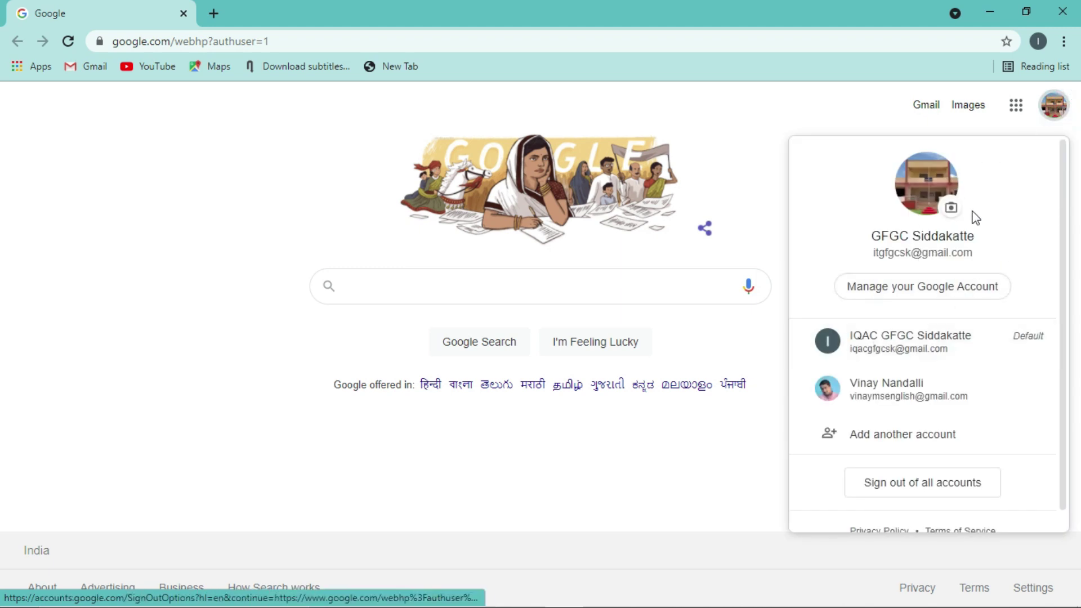
click(849, 124)
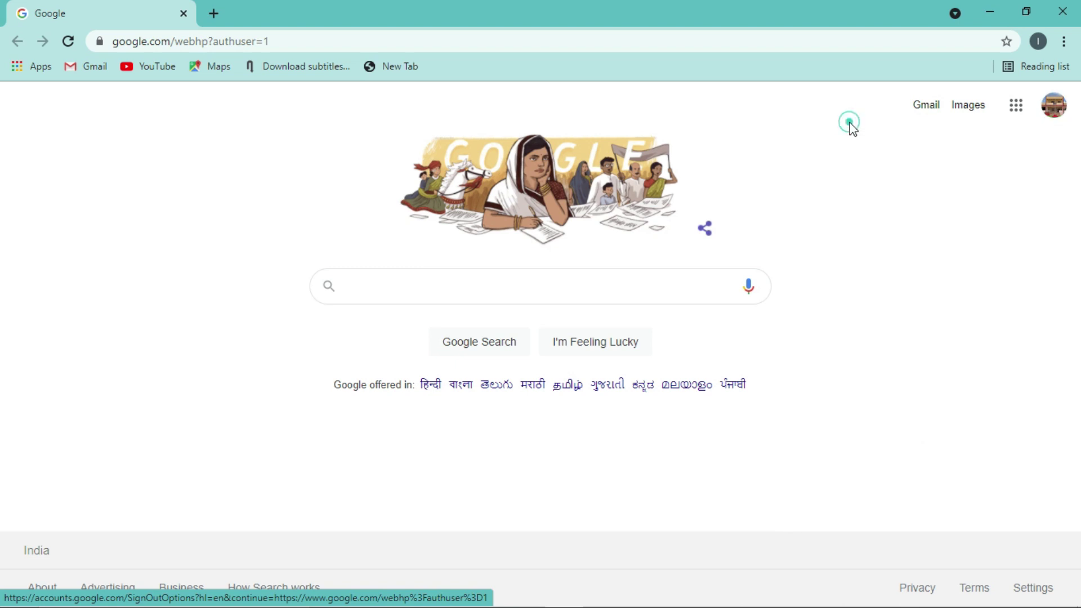
click(1016, 110)
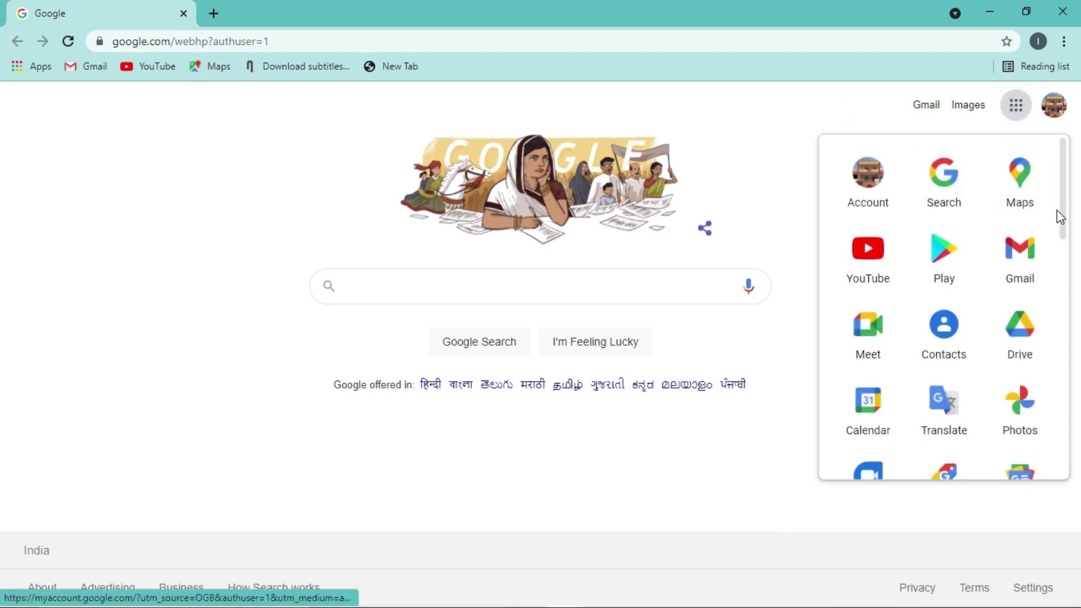
drag(1057, 217, 1048, 410)
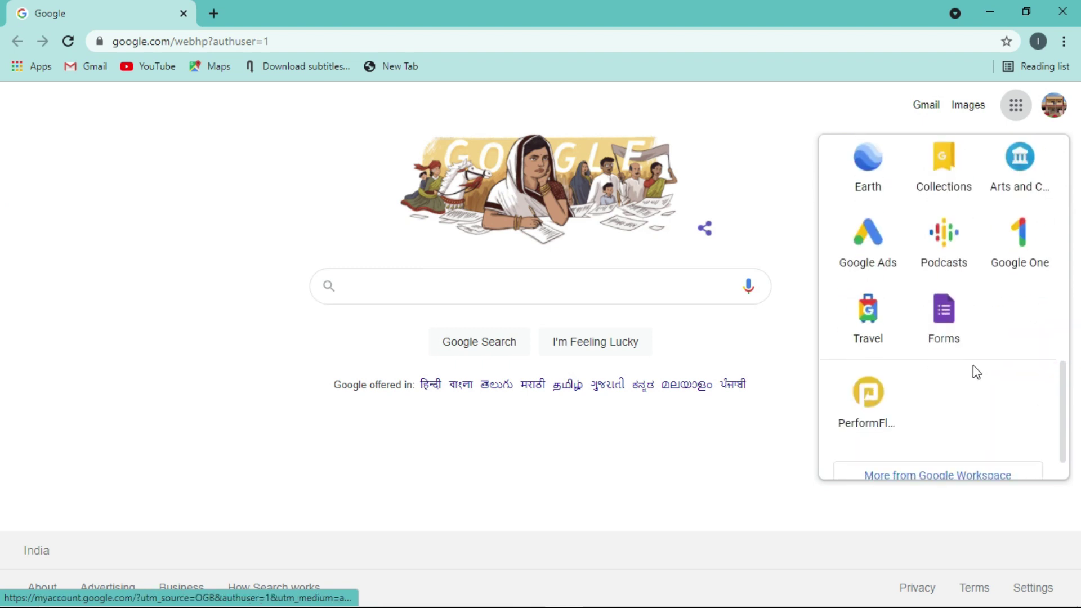
click(949, 330)
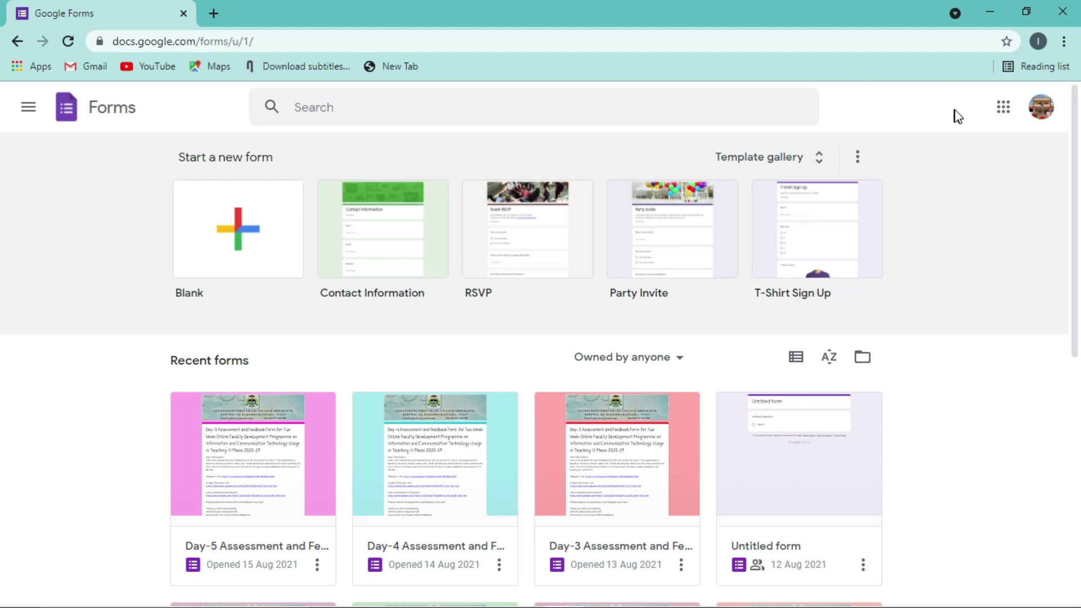
- Dismiss the Google apps list and pick the Blank template under Start a new form
click(1003, 111)
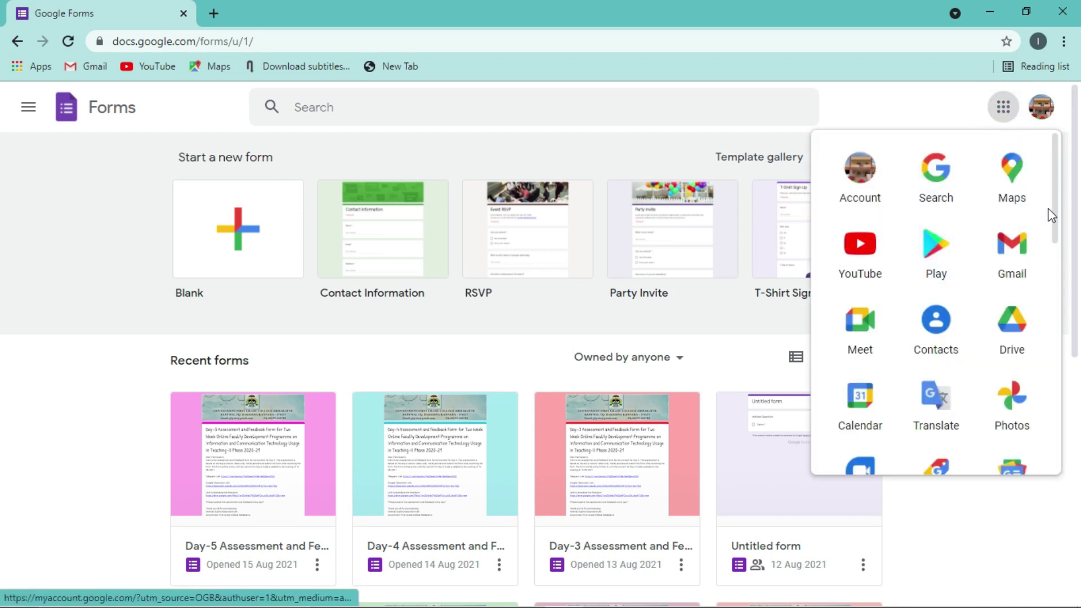
drag(1057, 204, 1033, 415)
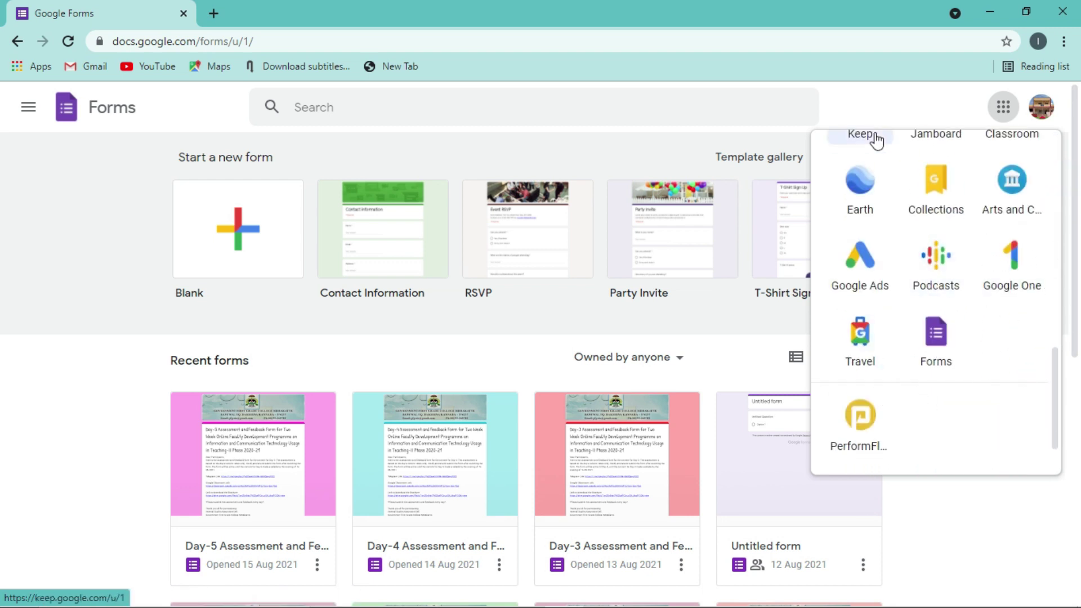
click(64, 237)
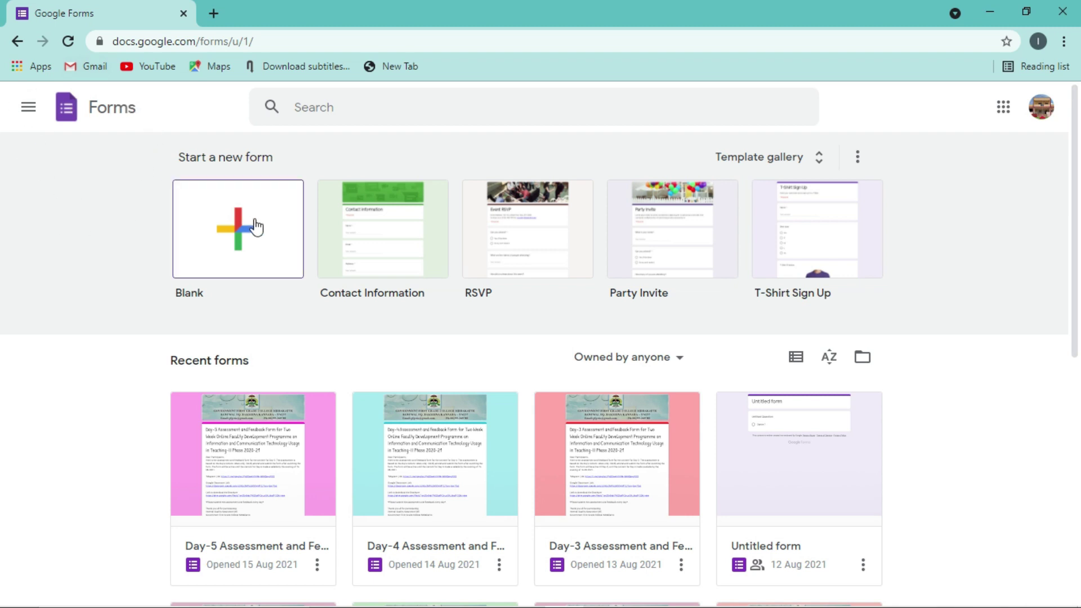
click(246, 244)
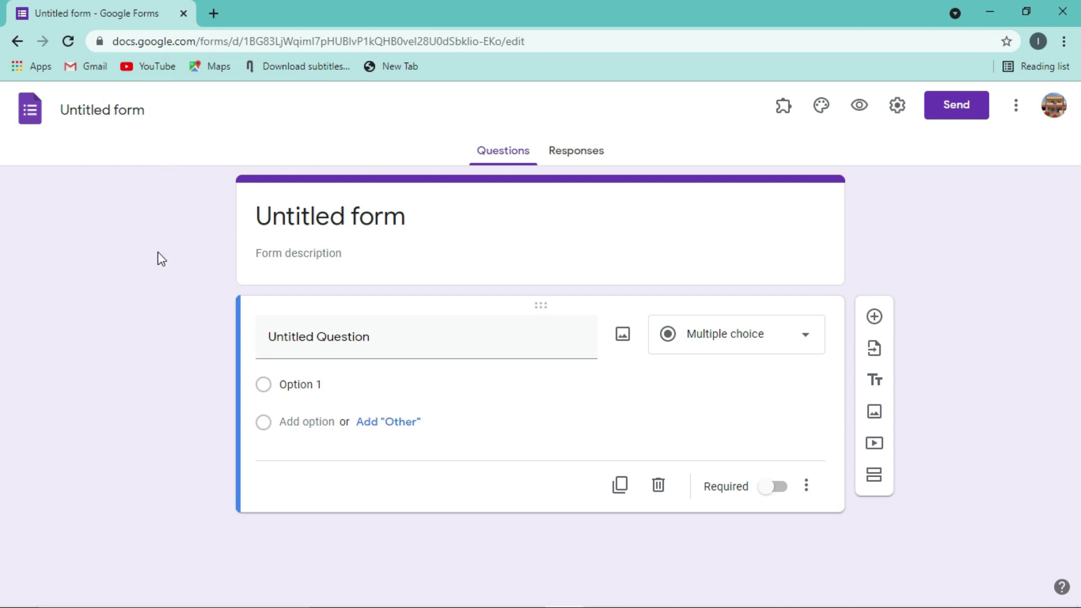
- Rename the Untitled form file to 'Demo form'
click(324, 224)
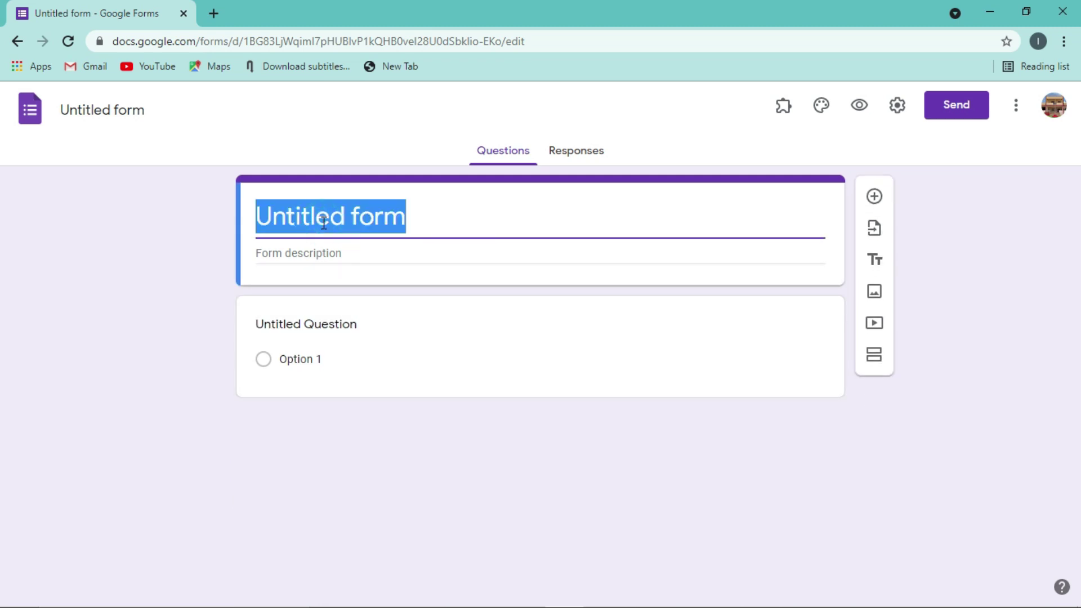
click(100, 113)
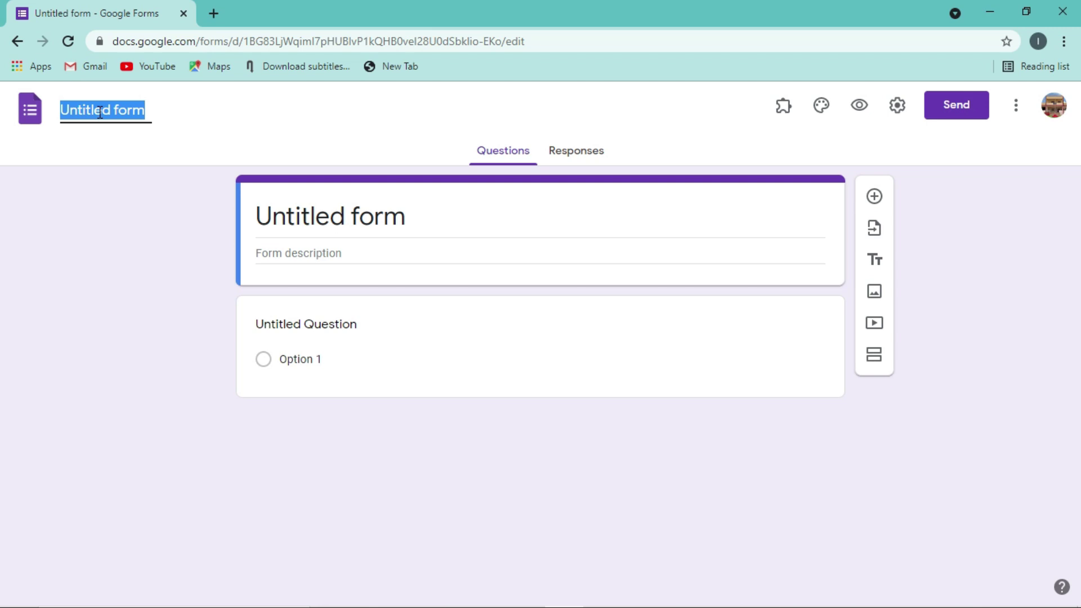
text(Demo for)
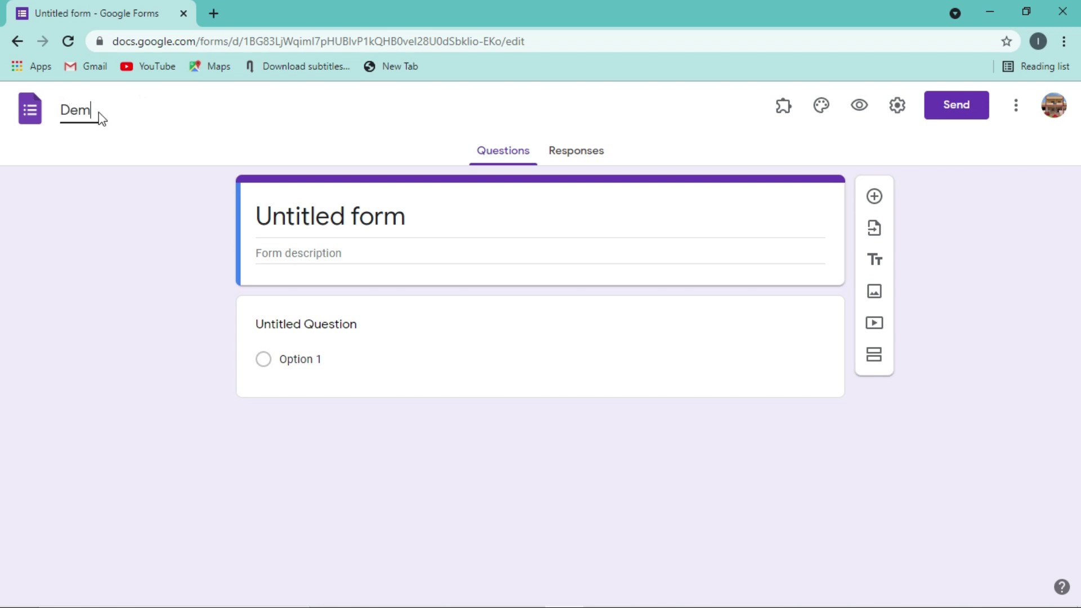
text(m)
click(124, 188)
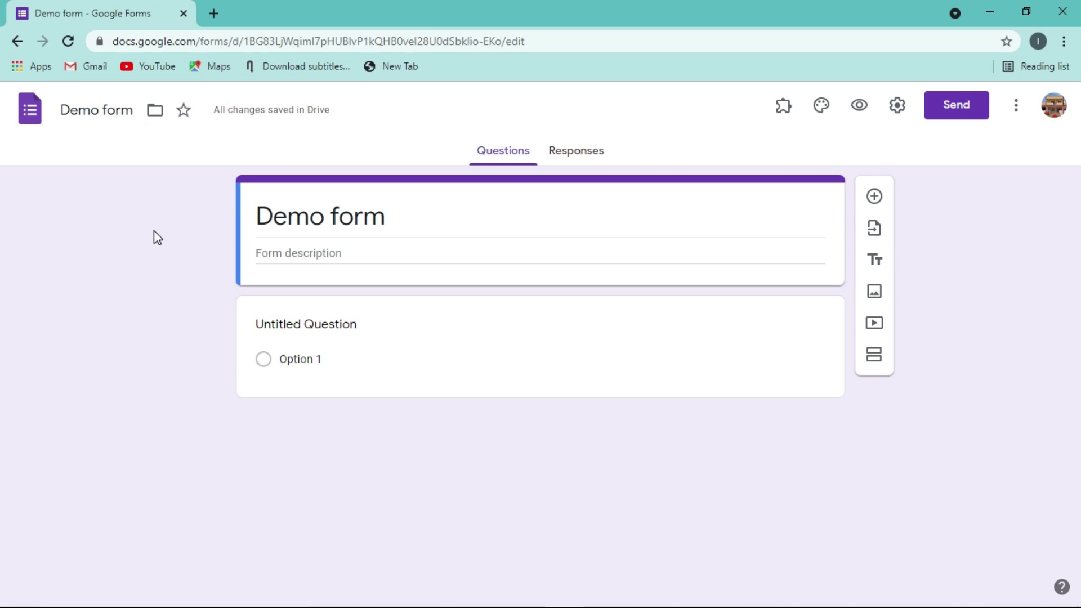
- Append 'for ICT on FDP' to the end of the 'Demo form' file name
click(105, 110)
click(135, 109)
text(for)
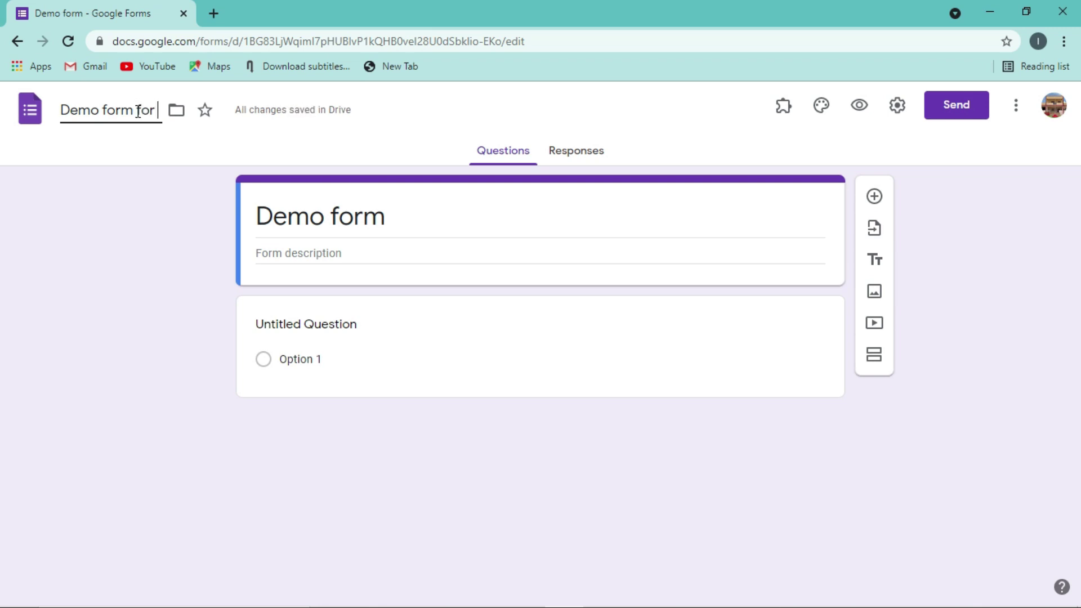
text( ICT)
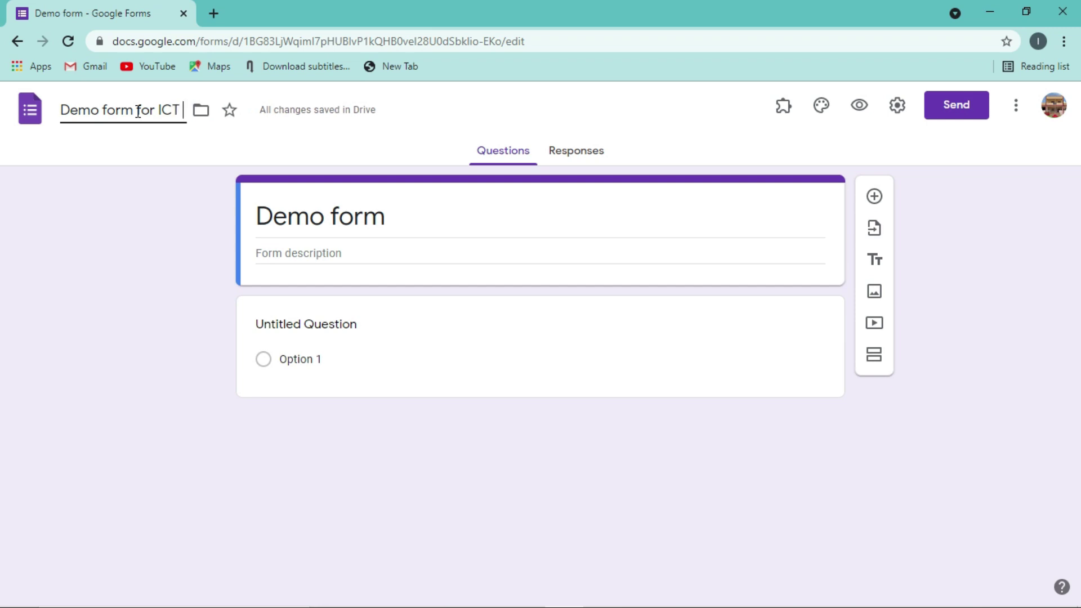
text( on FDP)
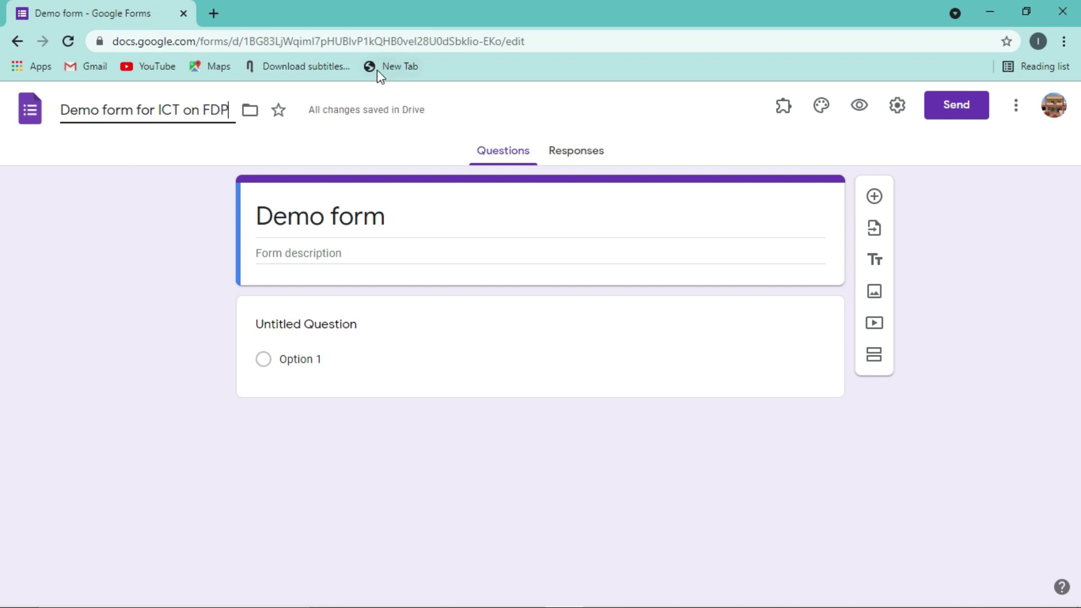
- Move the form into the FDP on ICT 2021 Drive folder and star it
click(248, 114)
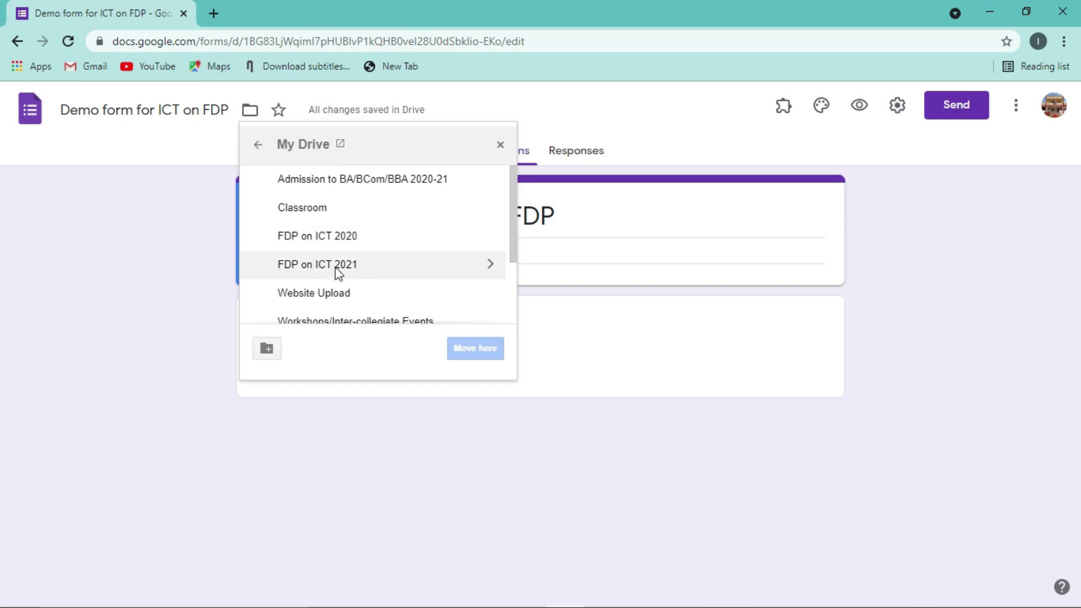
double_click(335, 268)
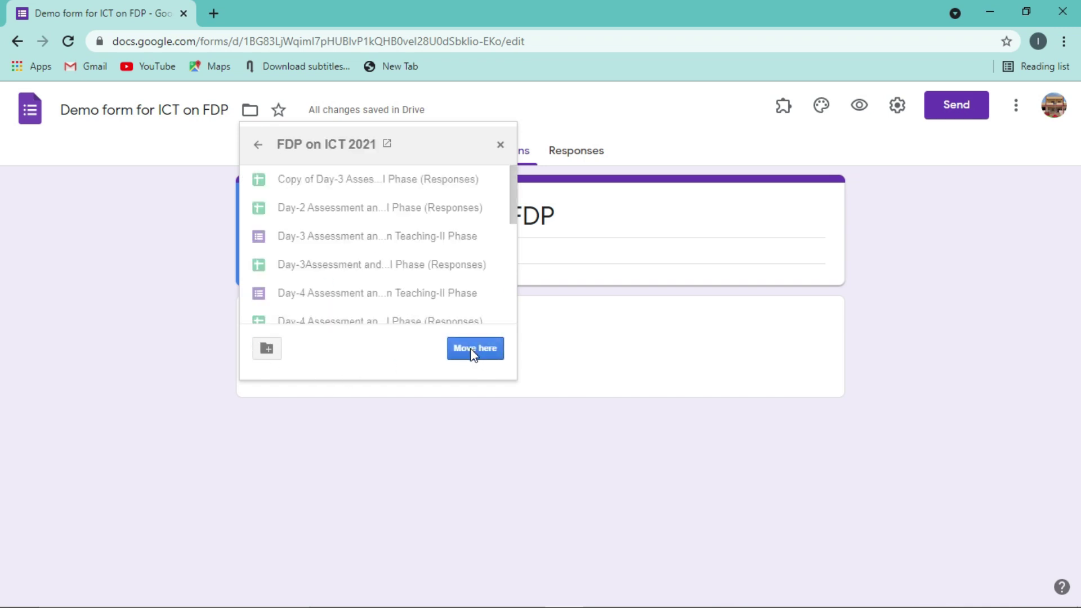
click(473, 350)
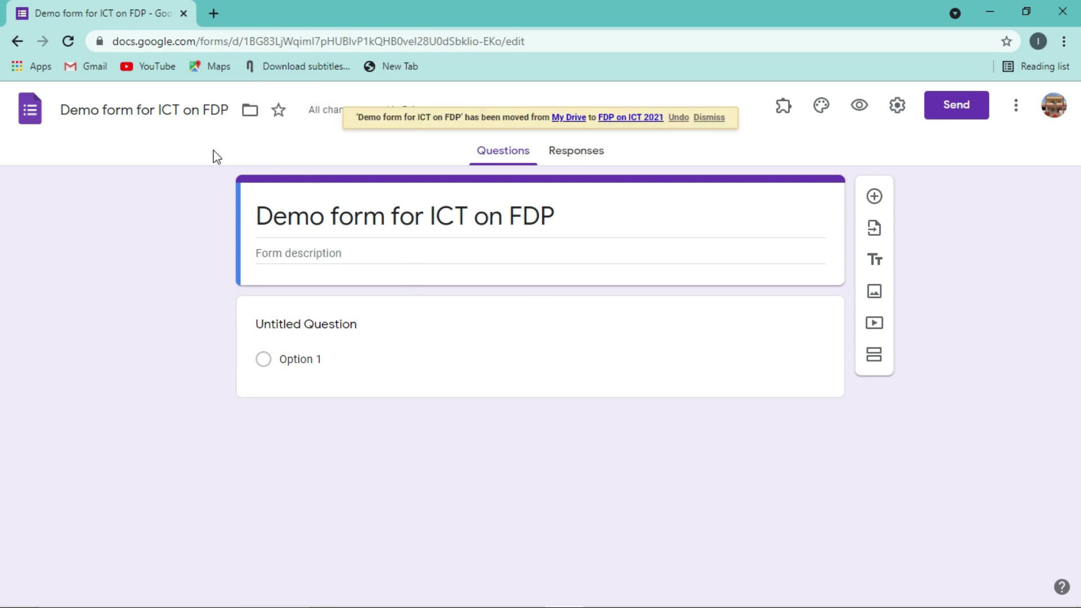
click(280, 113)
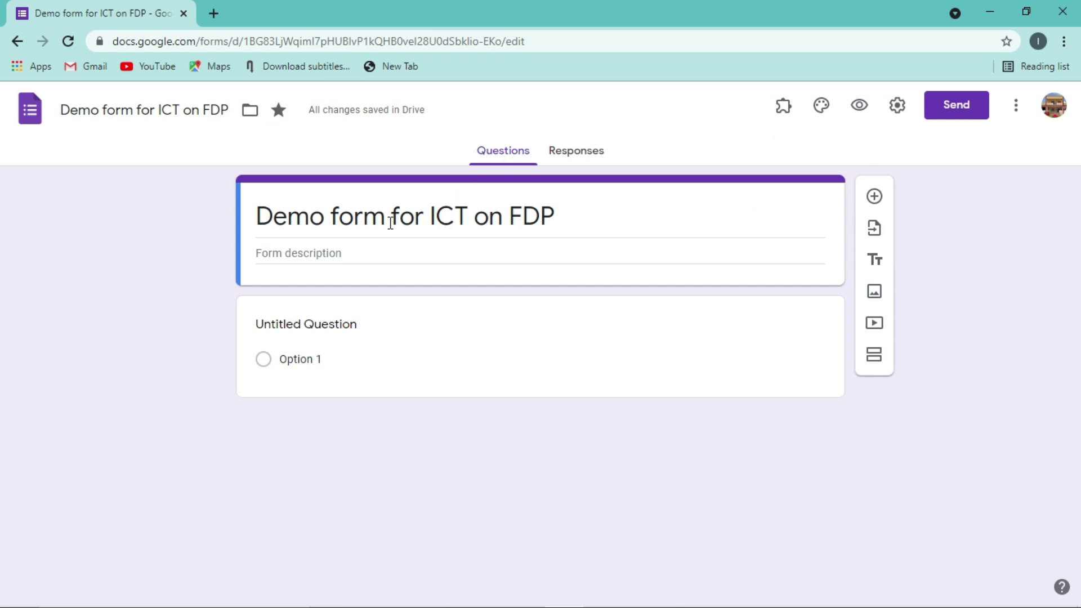
click(306, 252)
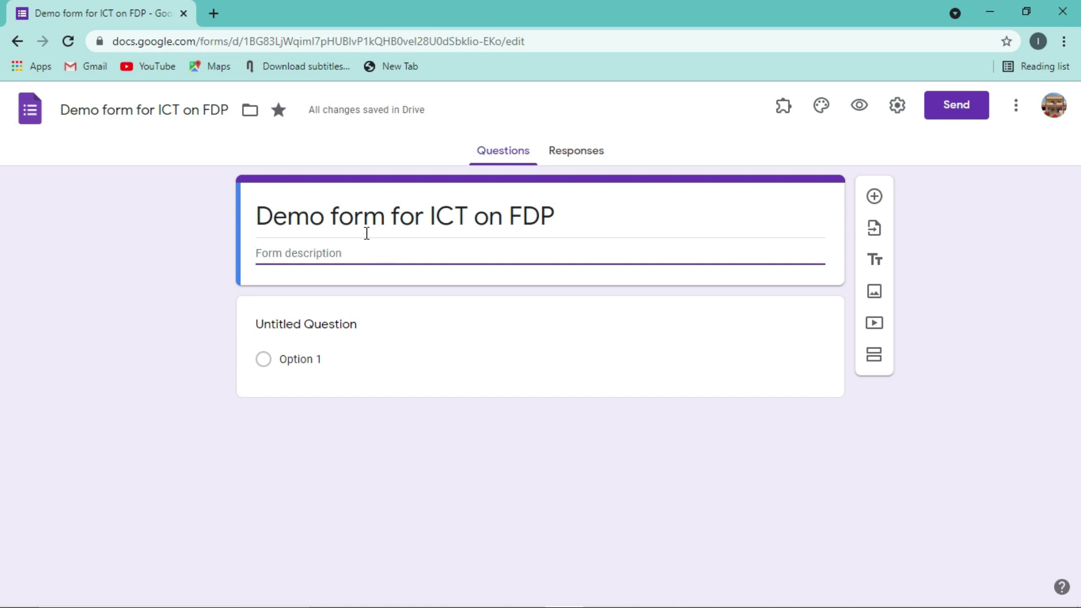
triple_click(317, 236)
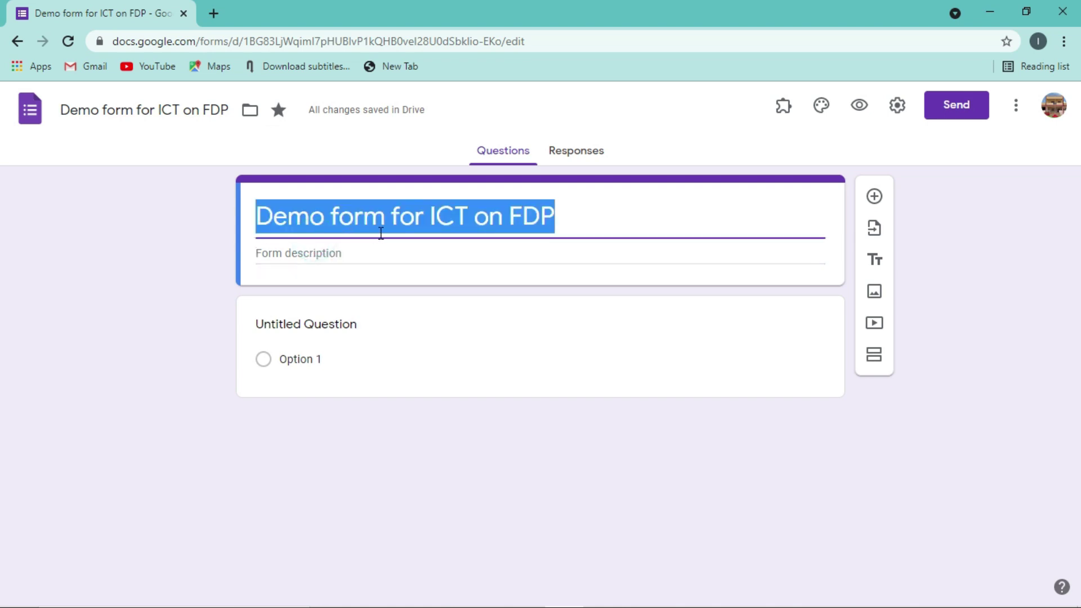
click(576, 207)
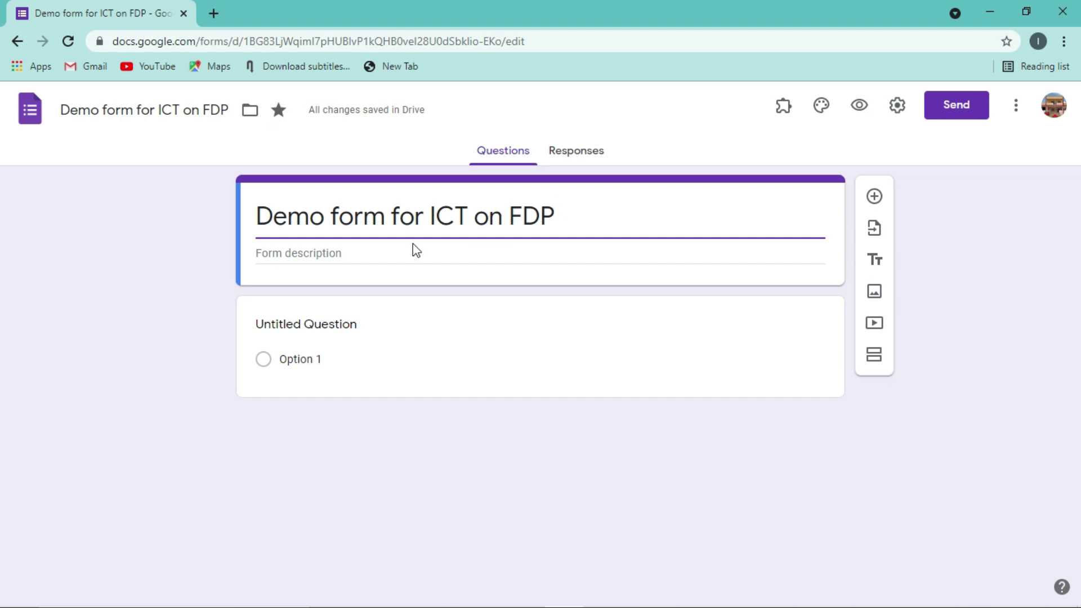
- Enter the form description 'Greetings from GFGC Siddakatte', correcting the stray typed letters
click(317, 257)
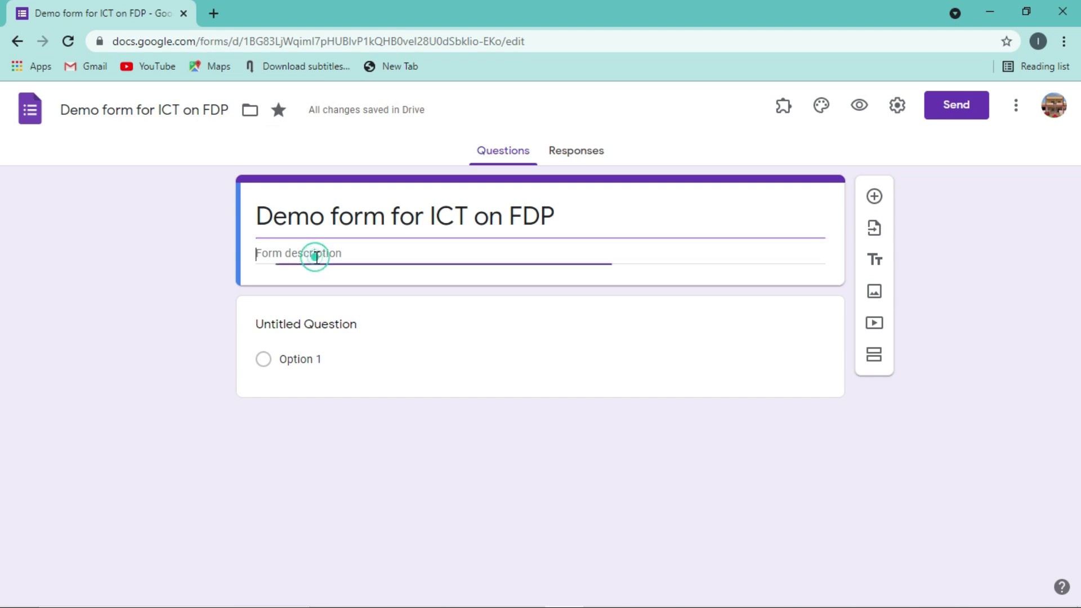
text(G)
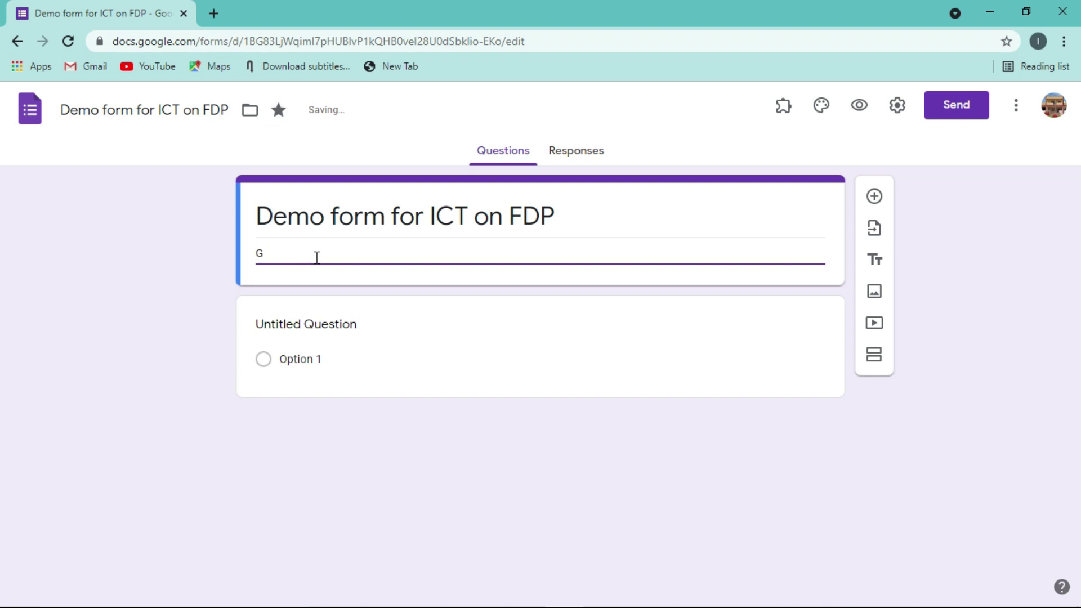
text(FGCreetings from )
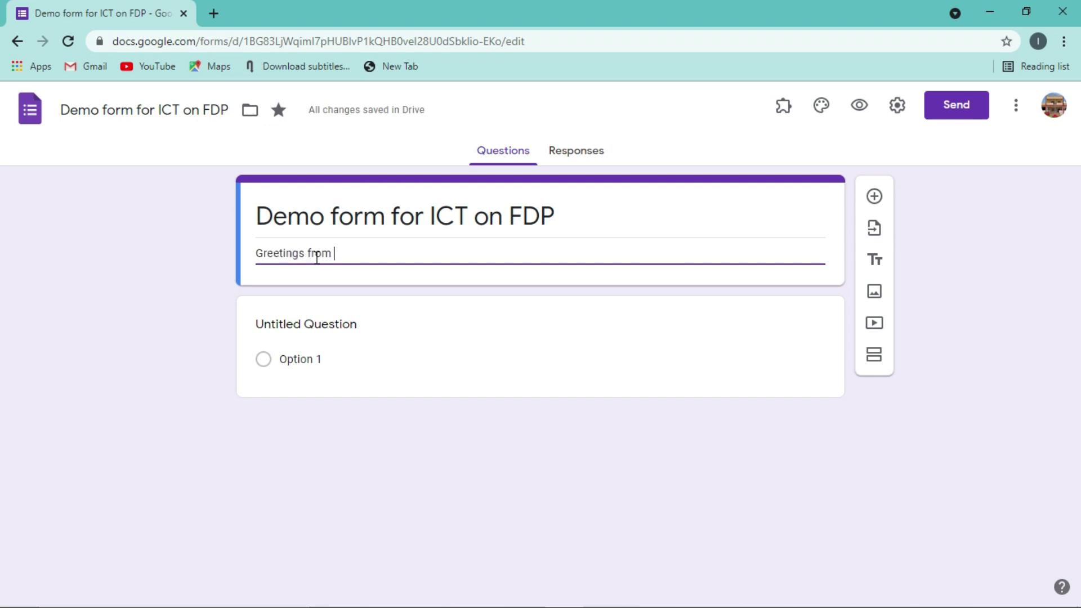
text(g)
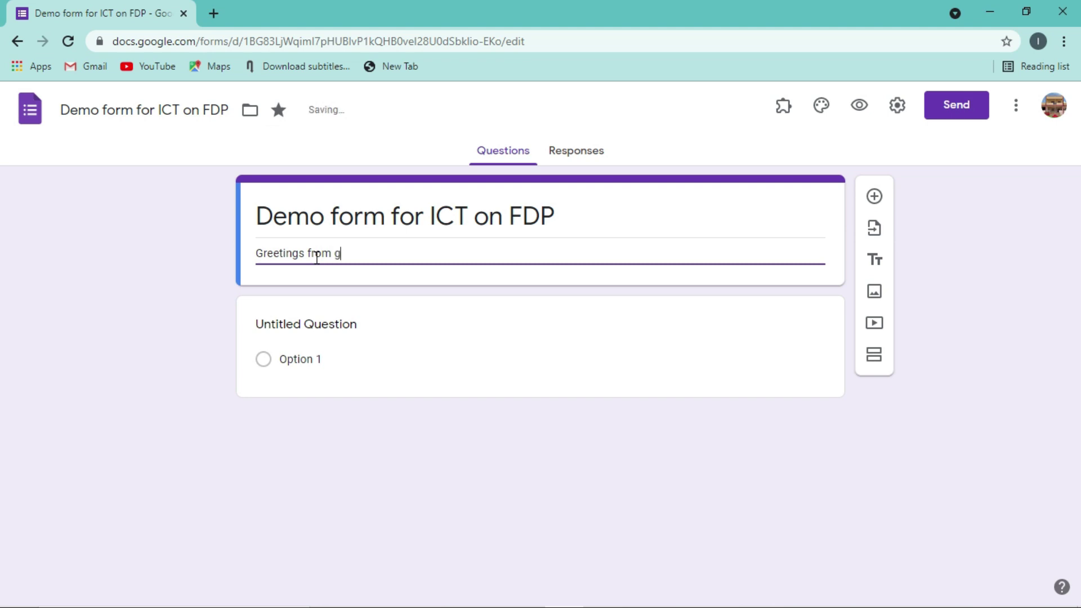
key(BackSpace)
text(GFFC Siddakatte)
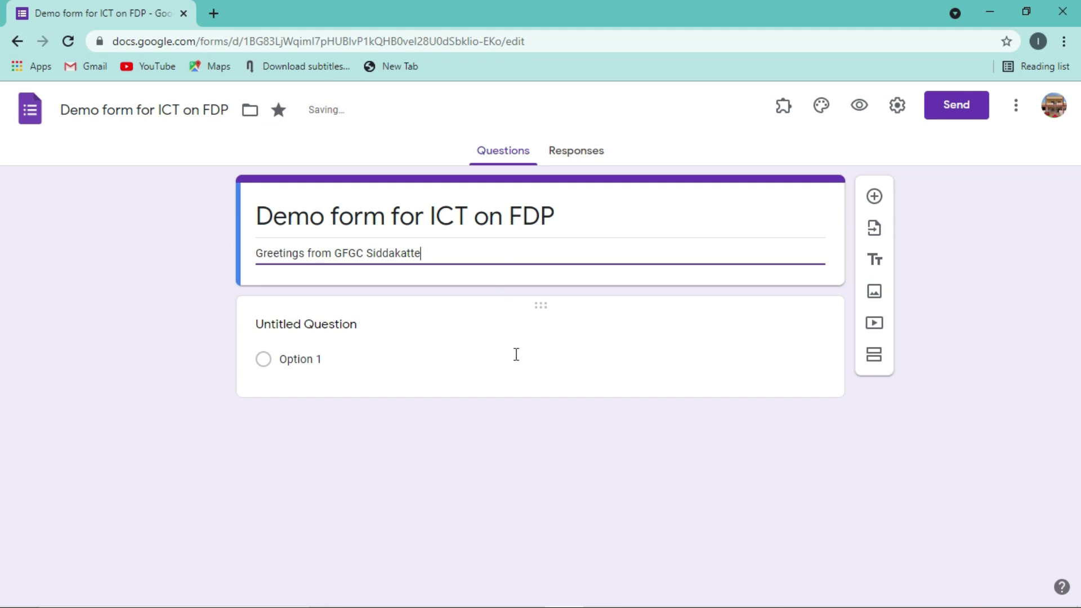
- Preview the form, try moving the description's first letter, then delete the whole greeting
click(857, 116)
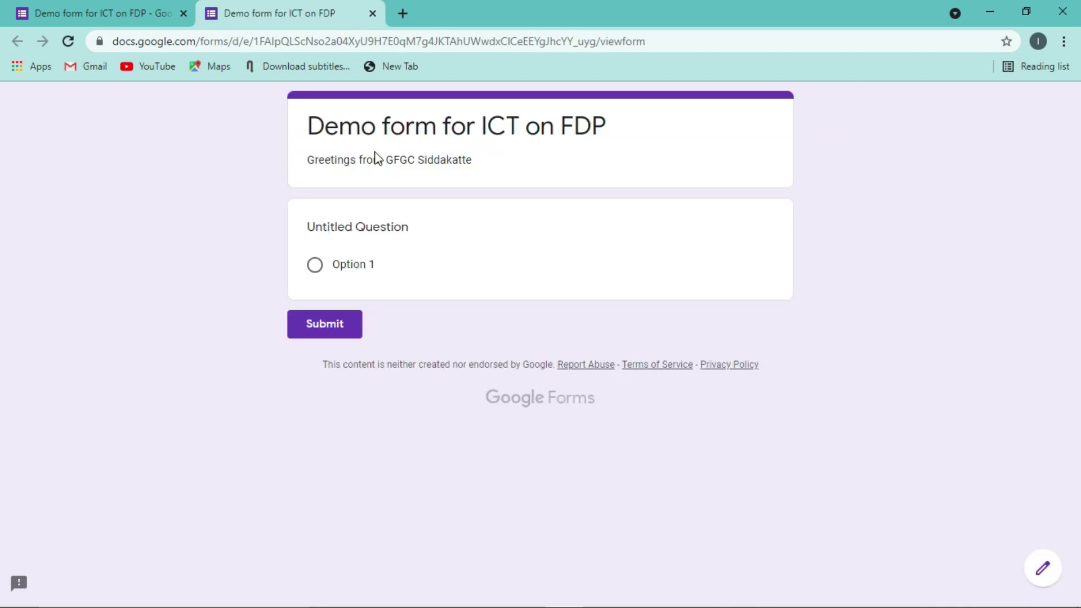
click(371, 13)
drag(256, 256, 265, 257)
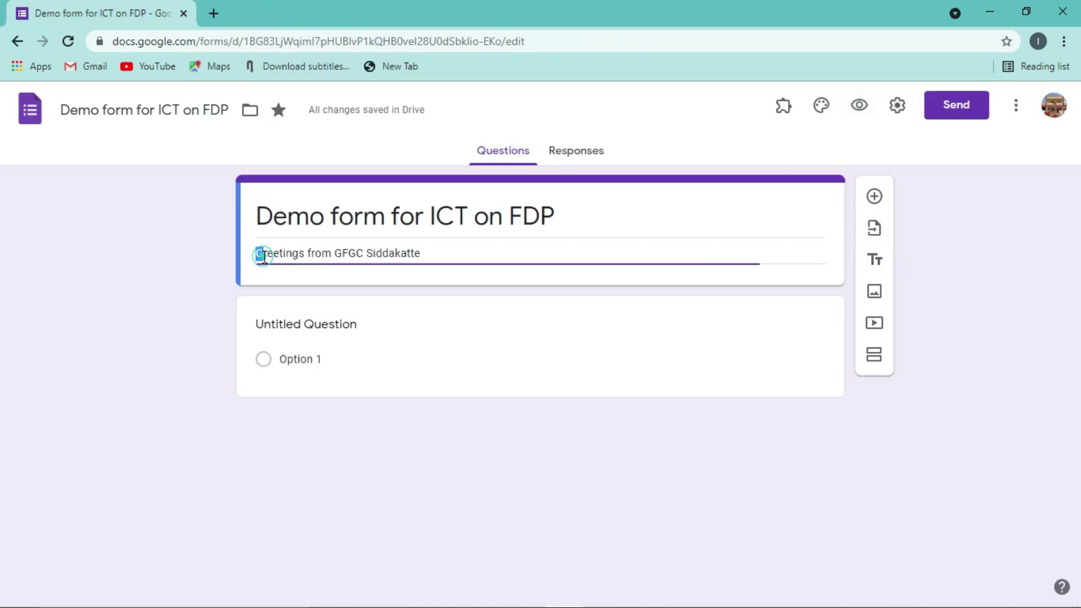
key(ctrl+x)
click(418, 253)
key(ctrl+v)
key(ctrl+z)
key(ctrl+z)
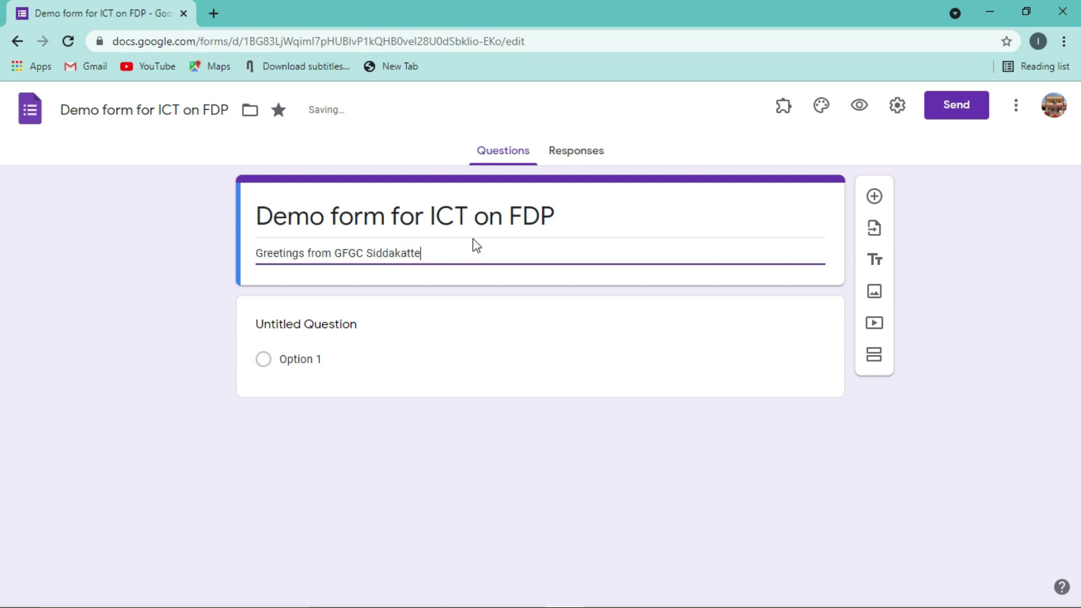
drag(259, 253, 430, 247)
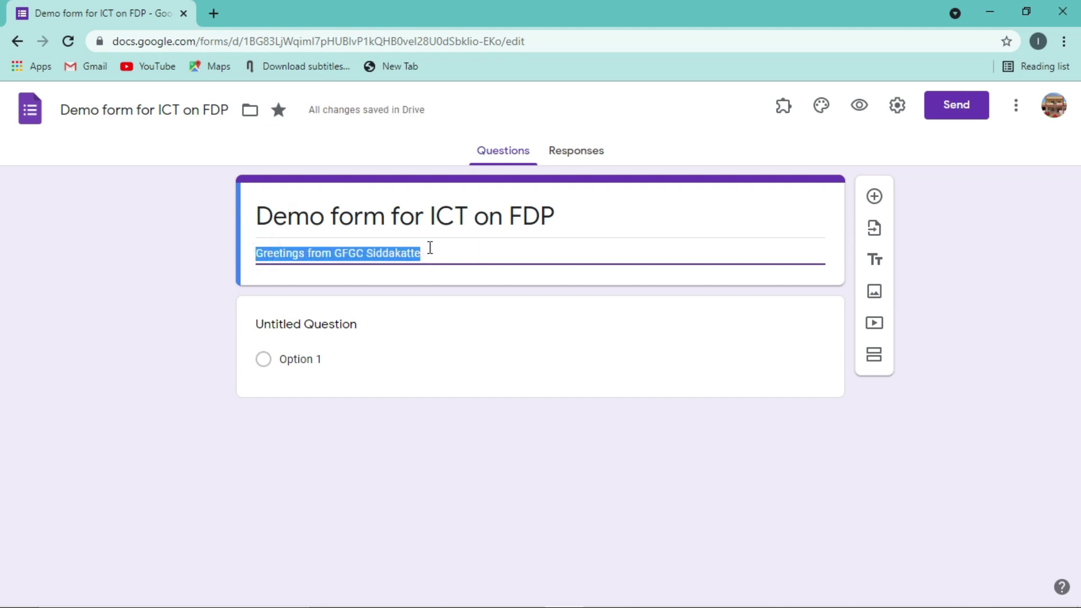
key(BackSpace)
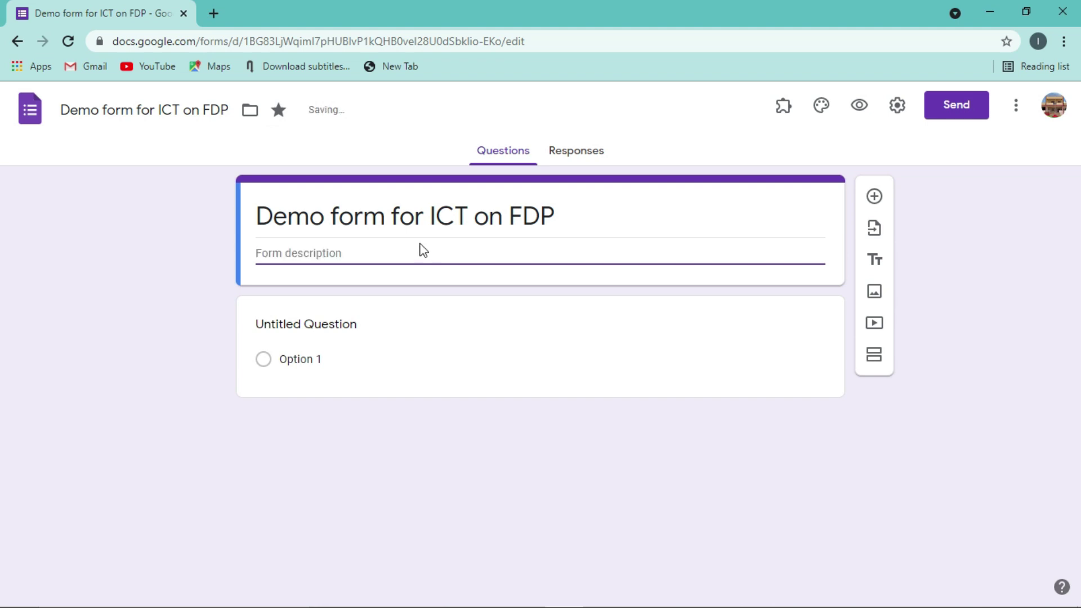
- Paste 'Greetings from GFGC Siddakatte' in front of the form title and check it in preview
click(257, 209)
click(258, 209)
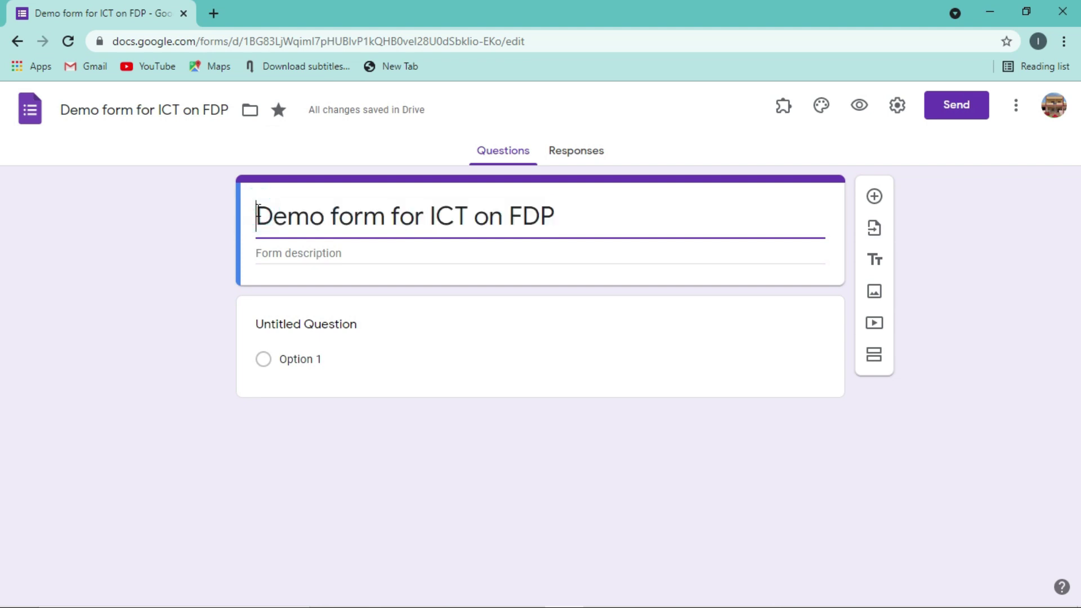
key(ctrl+v)
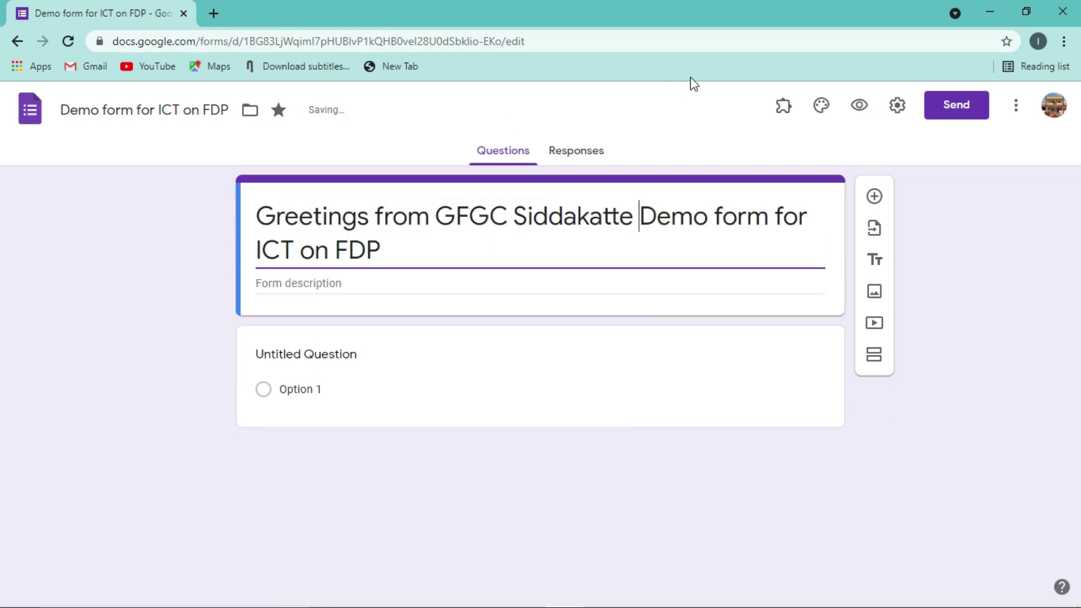
click(860, 107)
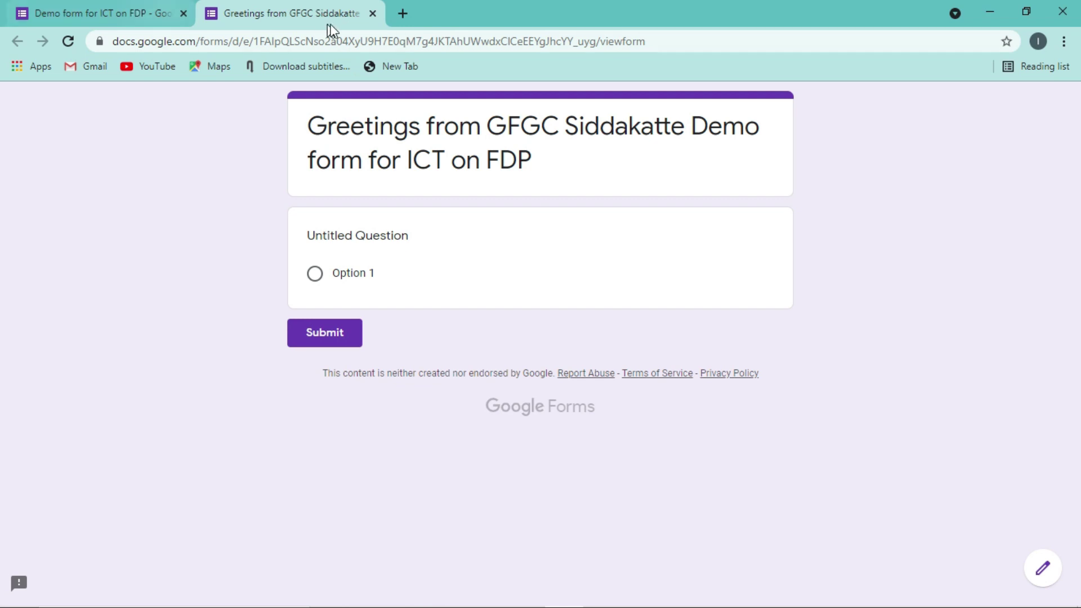
click(373, 13)
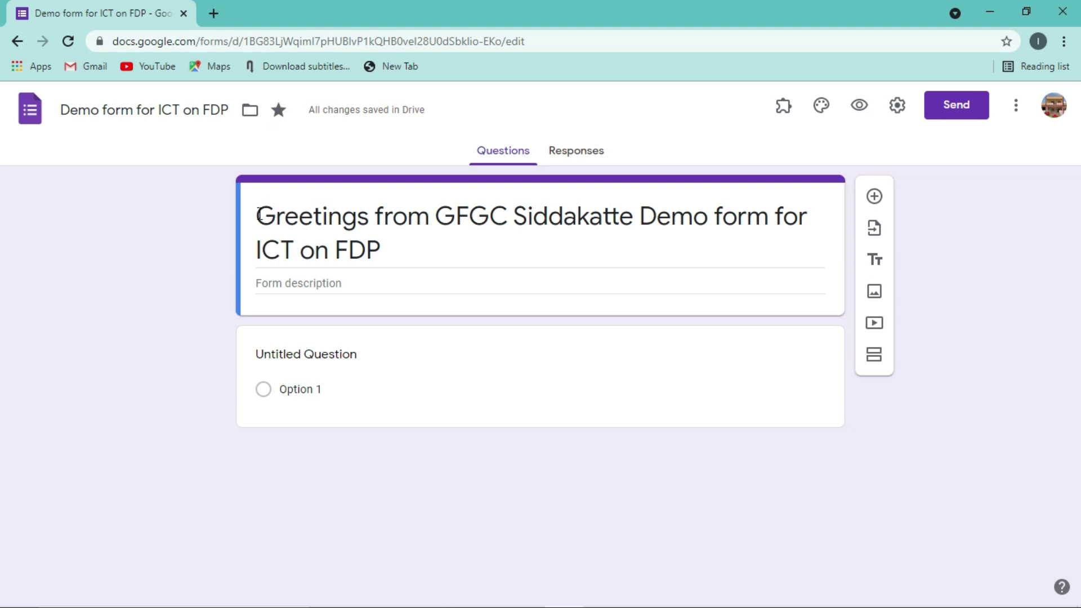
- Remove the 'Greetings from GFGC Siddakatte' text from the form title
triple_click(260, 213)
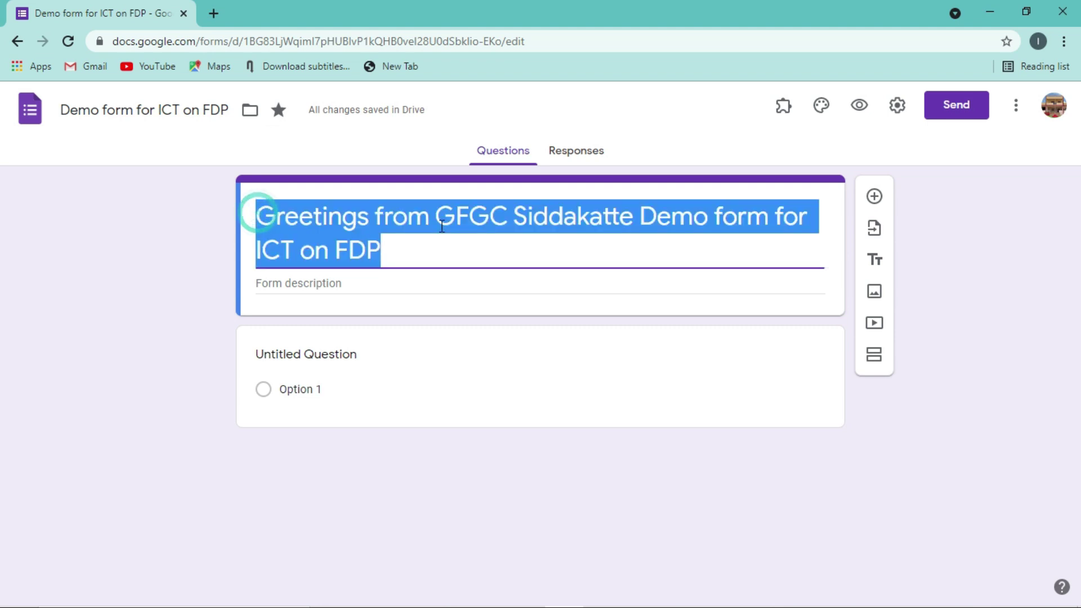
click(634, 215)
drag(633, 214, 154, 222)
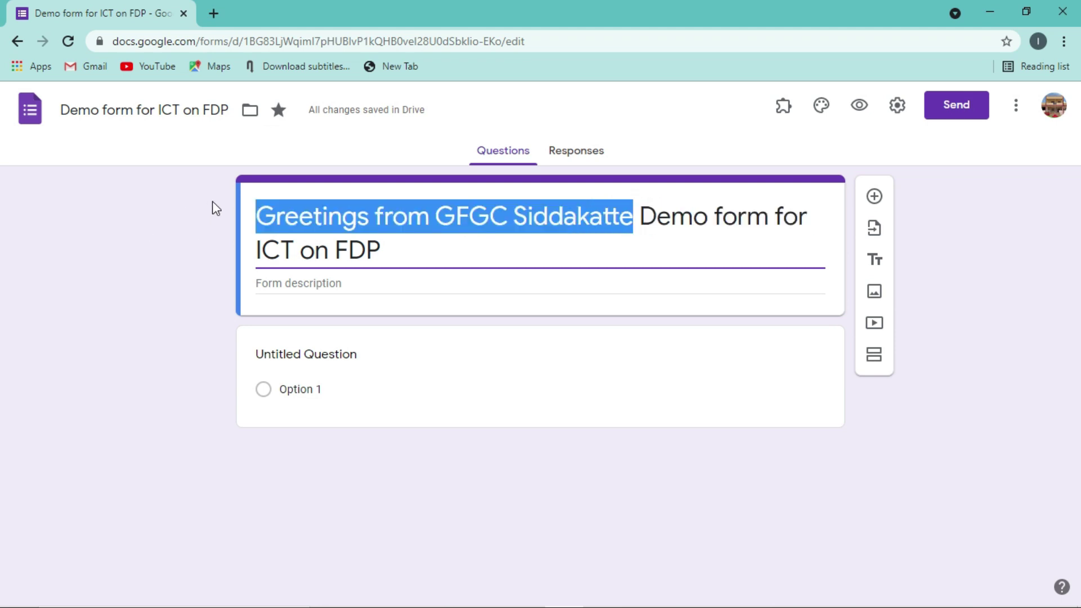
key(BackSpace)
key(Delete)
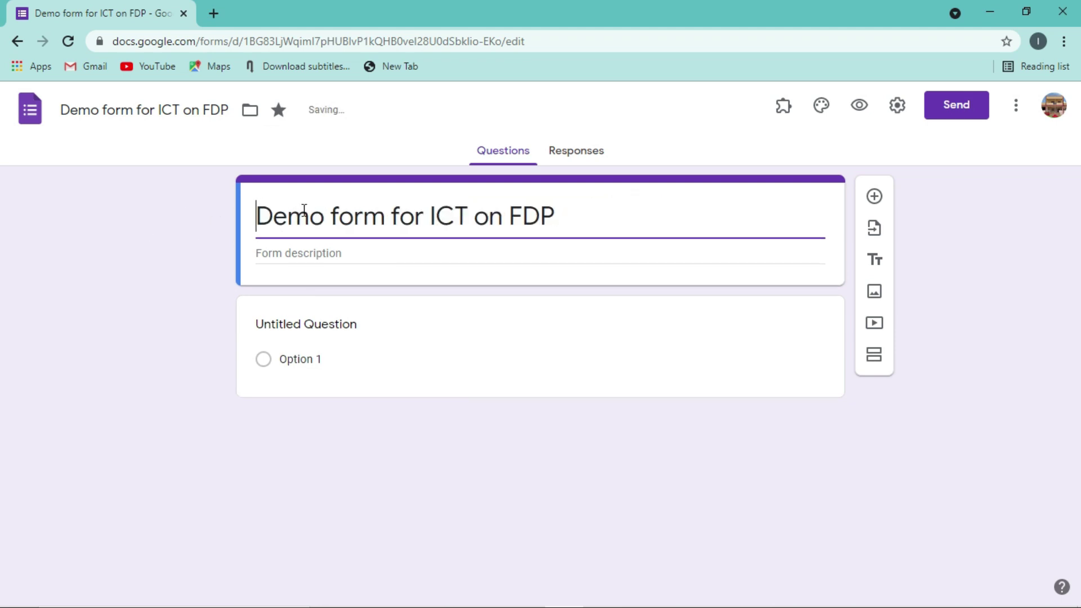
- Paste the greeting into the form description, followed by a 'Thank you.' line
click(300, 251)
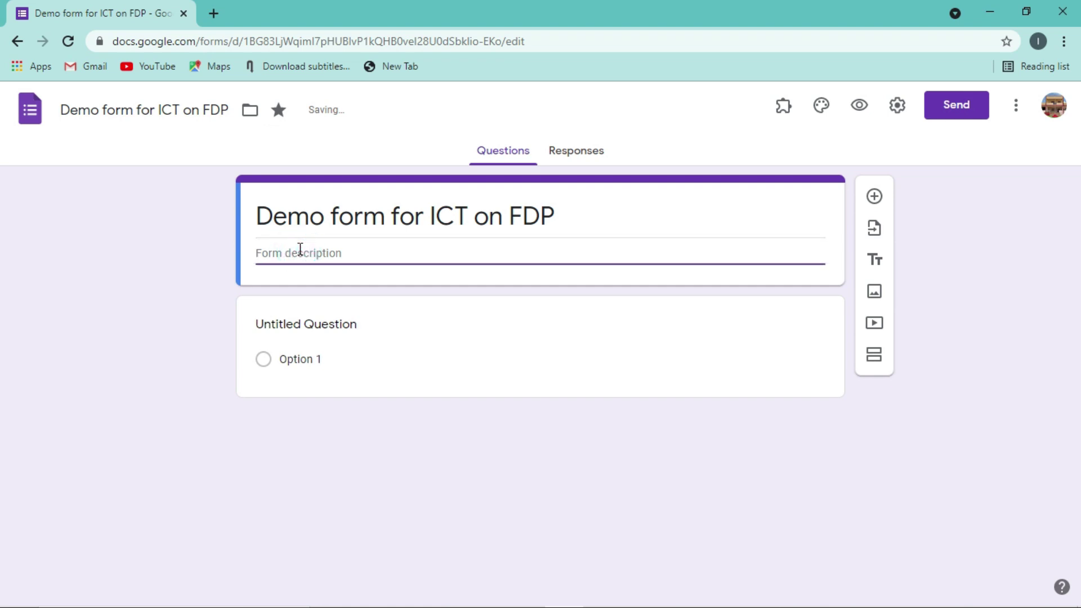
key(ctrl+v)
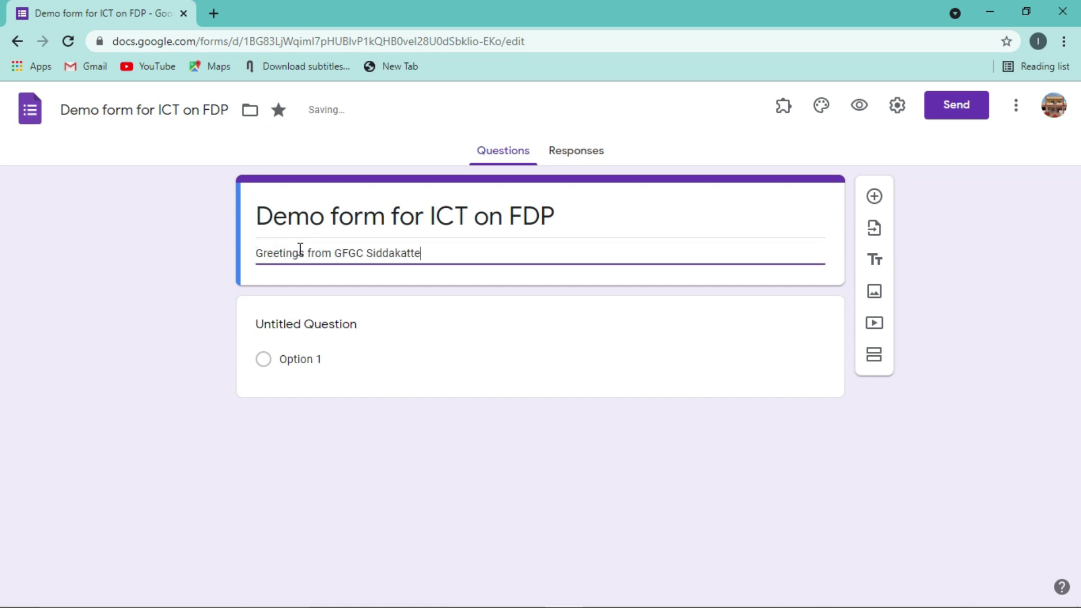
key(Return)
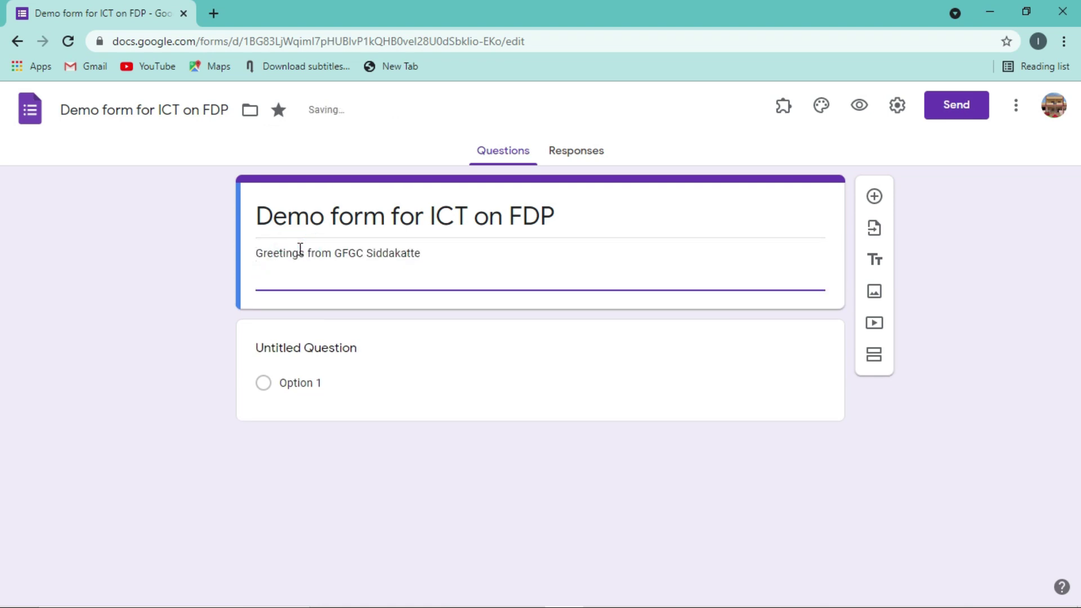
text(Thank you.)
key(Return)
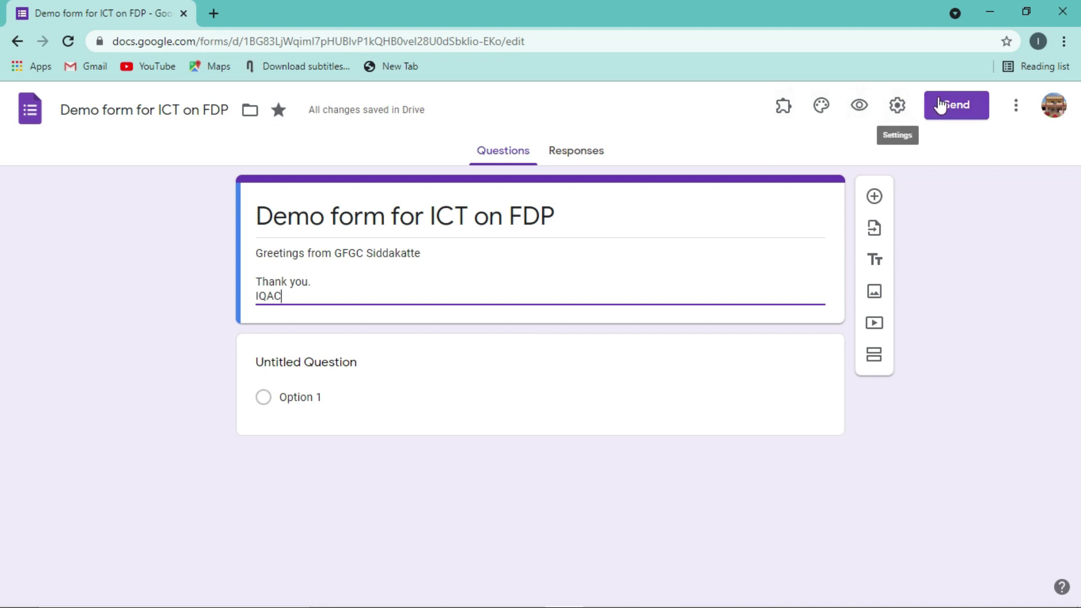
click(822, 108)
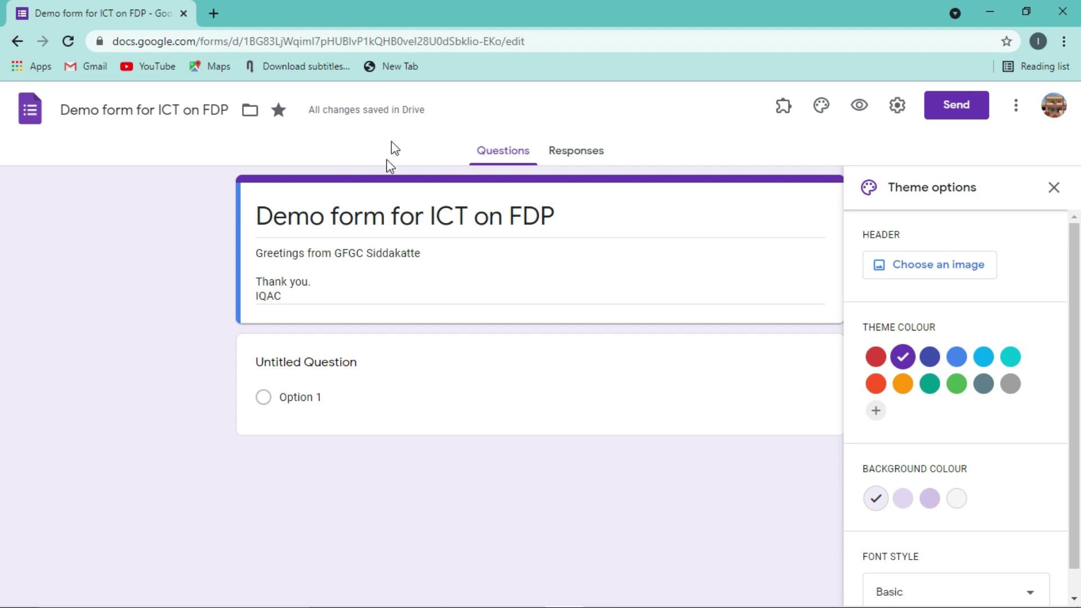
- Set the hockey rink image from Sports and games as the form header
click(950, 277)
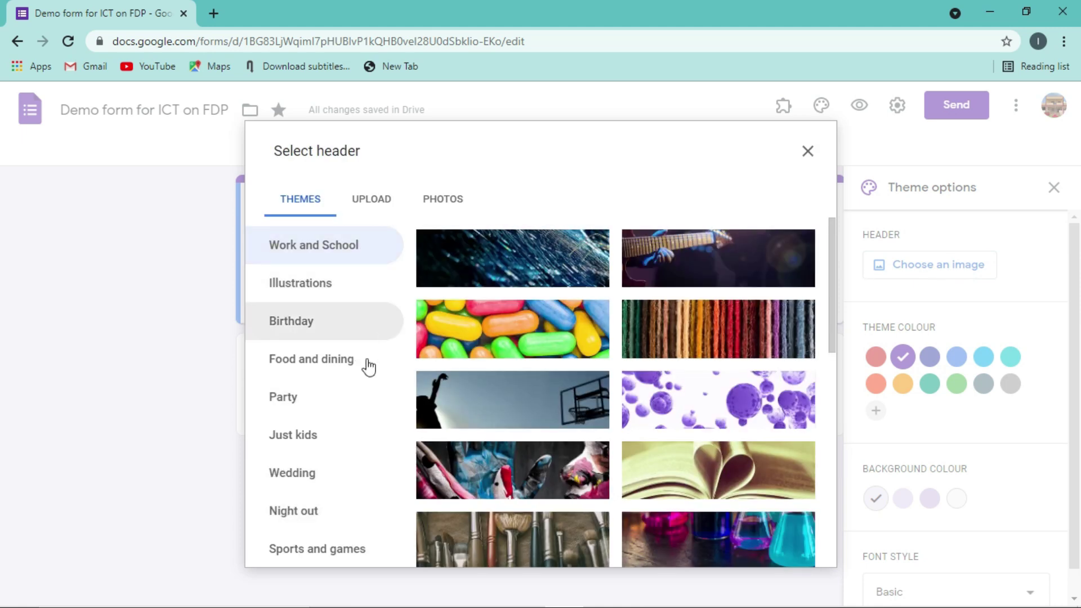
click(316, 552)
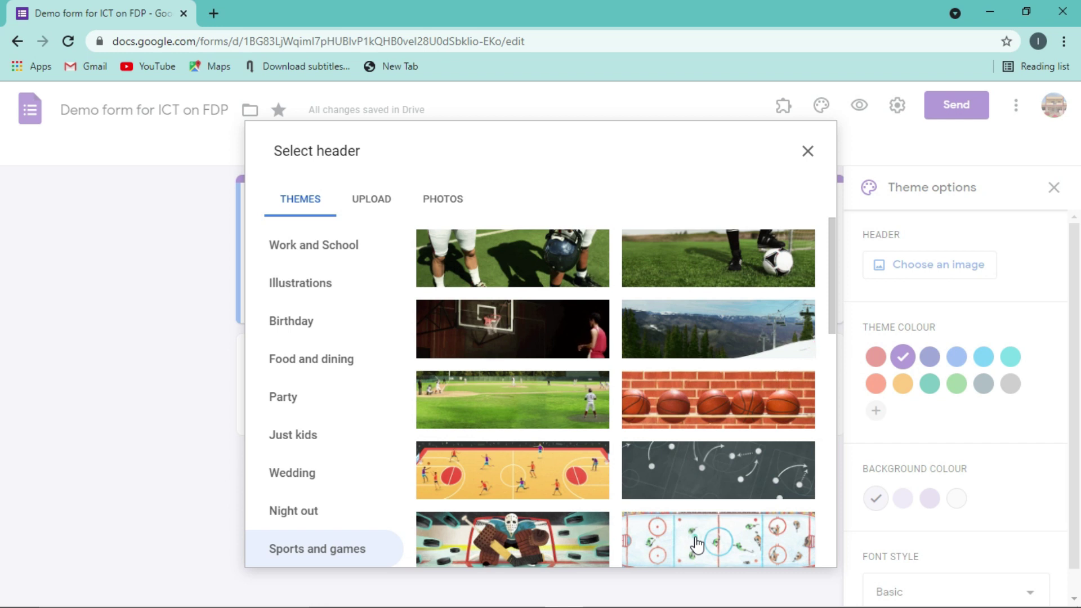
click(696, 541)
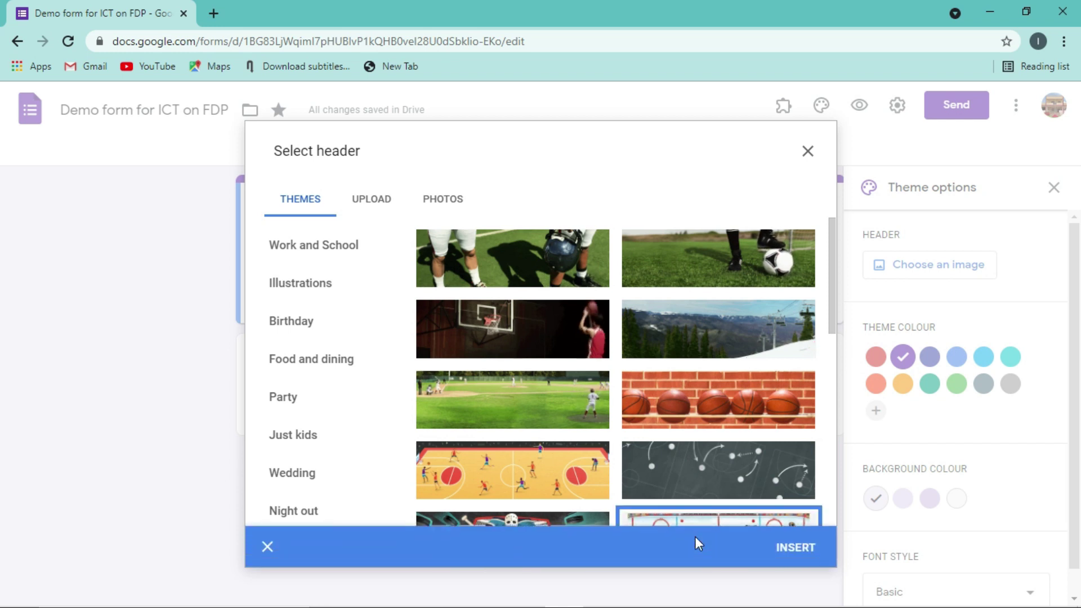
click(785, 548)
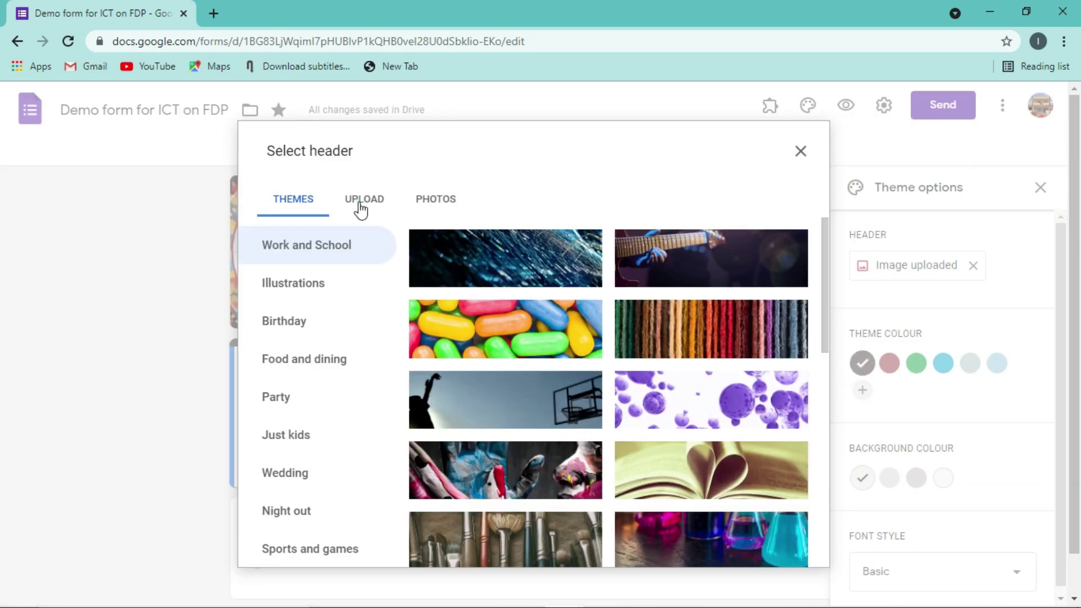
- Upload the FDP Welcome template image from the Desktop as the header
click(361, 209)
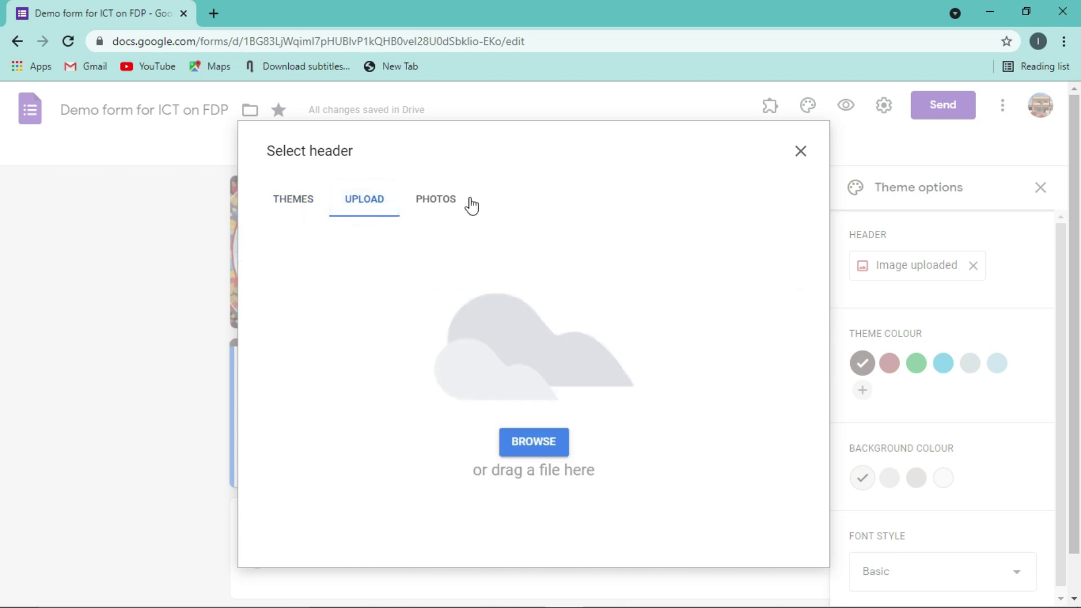
click(452, 204)
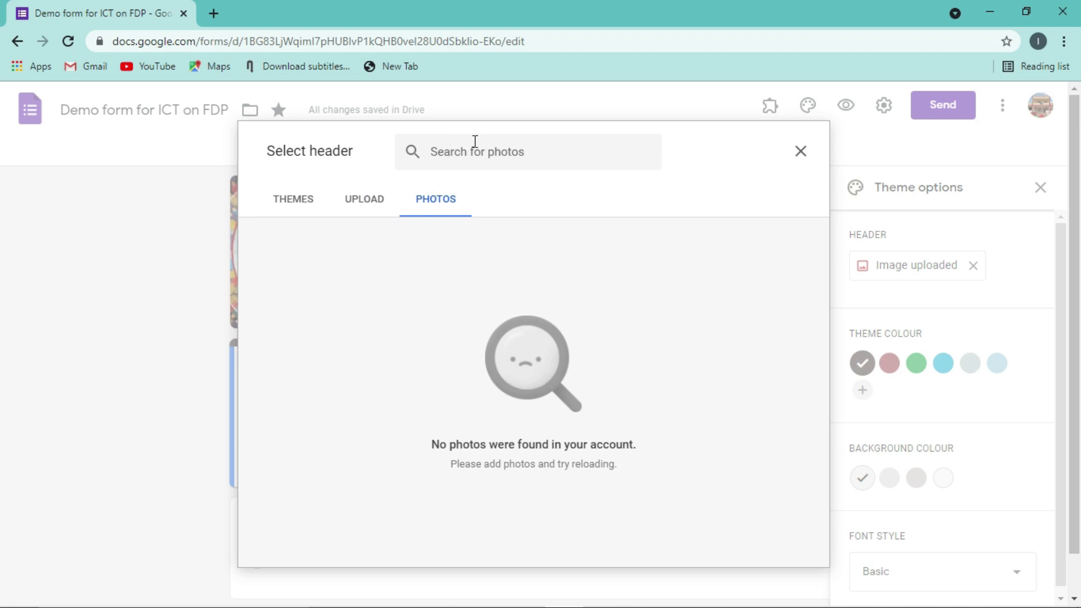
click(364, 209)
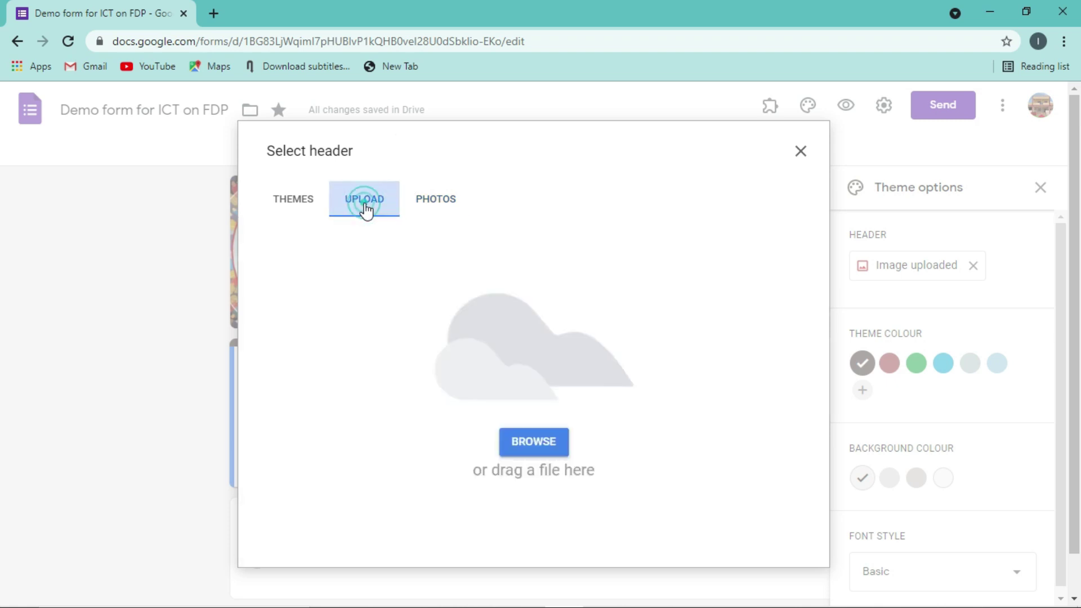
click(524, 453)
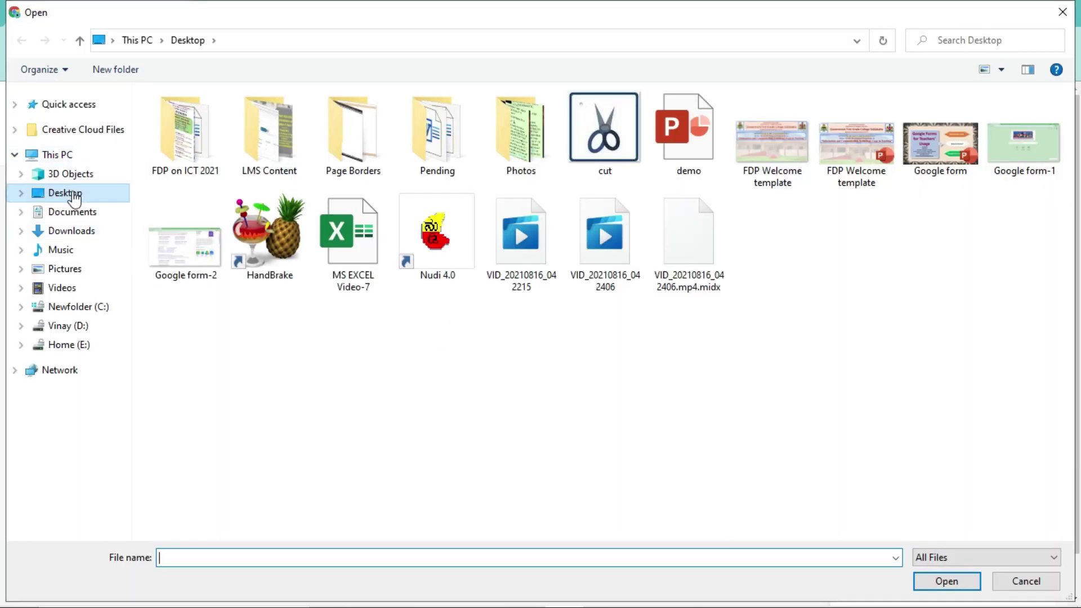
click(69, 194)
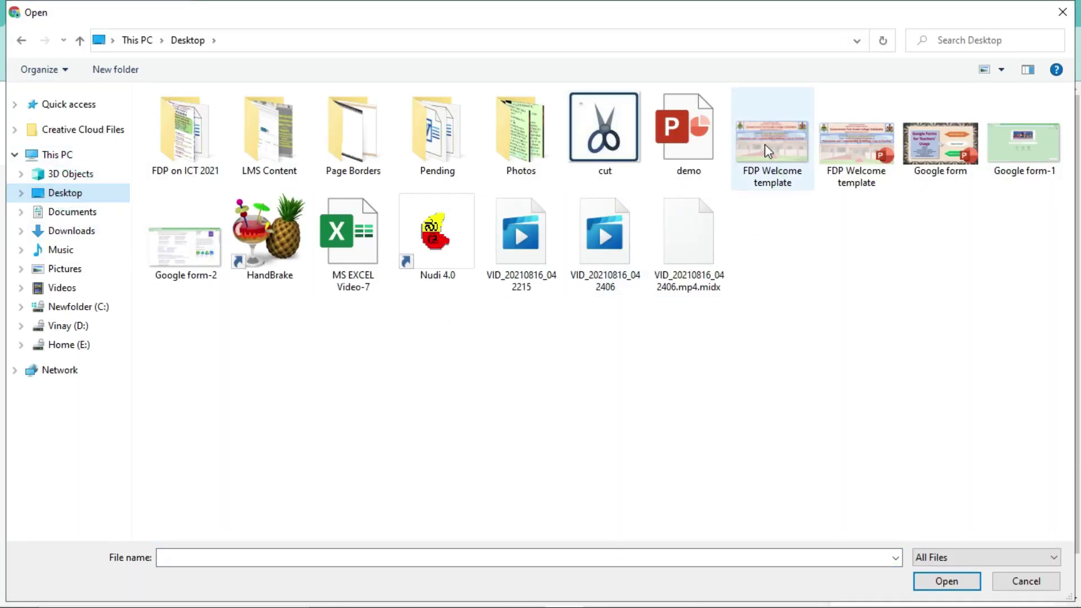
double_click(765, 144)
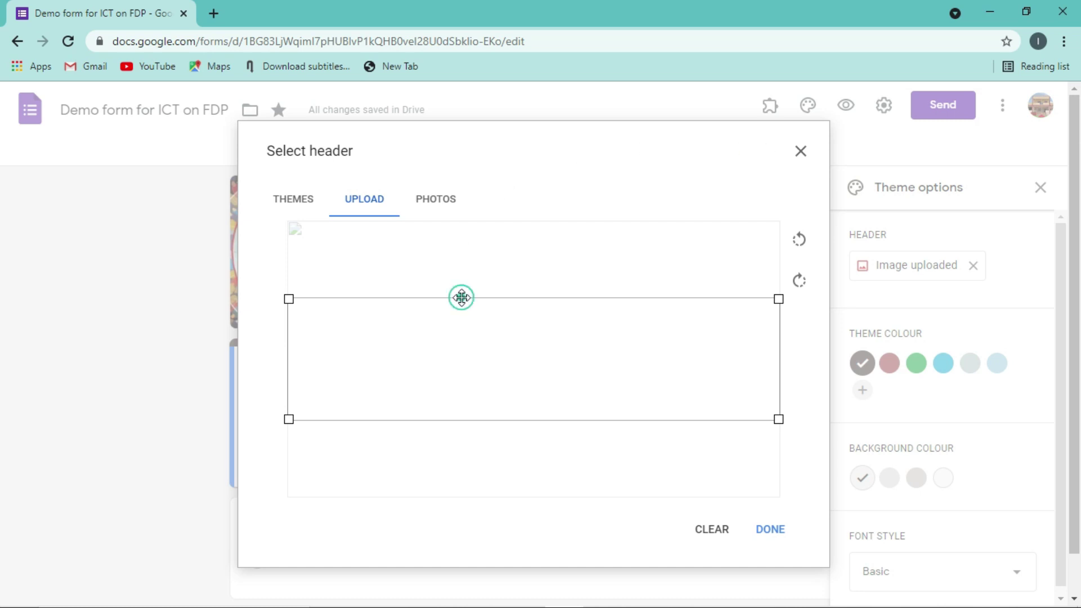
- Crop the uploaded image to frame the college banner and apply it as the header
drag(461, 297, 463, 217)
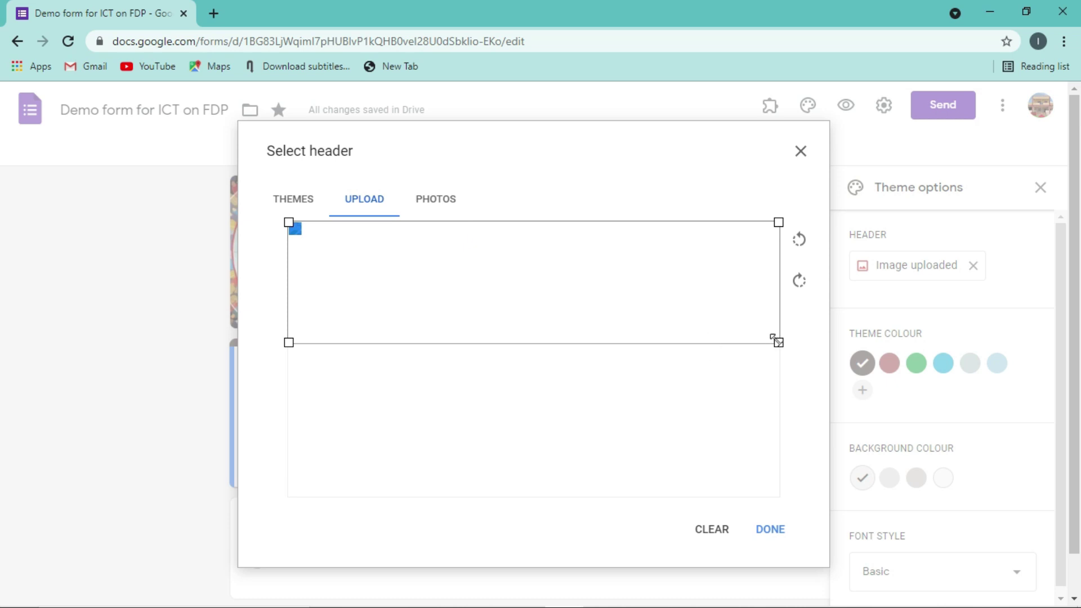
mouse_move(775, 338)
mouse_down()
mouse_move(680, 316)
mouse_move(788, 393)
mouse_move(603, 313)
mouse_move(771, 340)
mouse_up()
drag(742, 393, 769, 409)
click(772, 532)
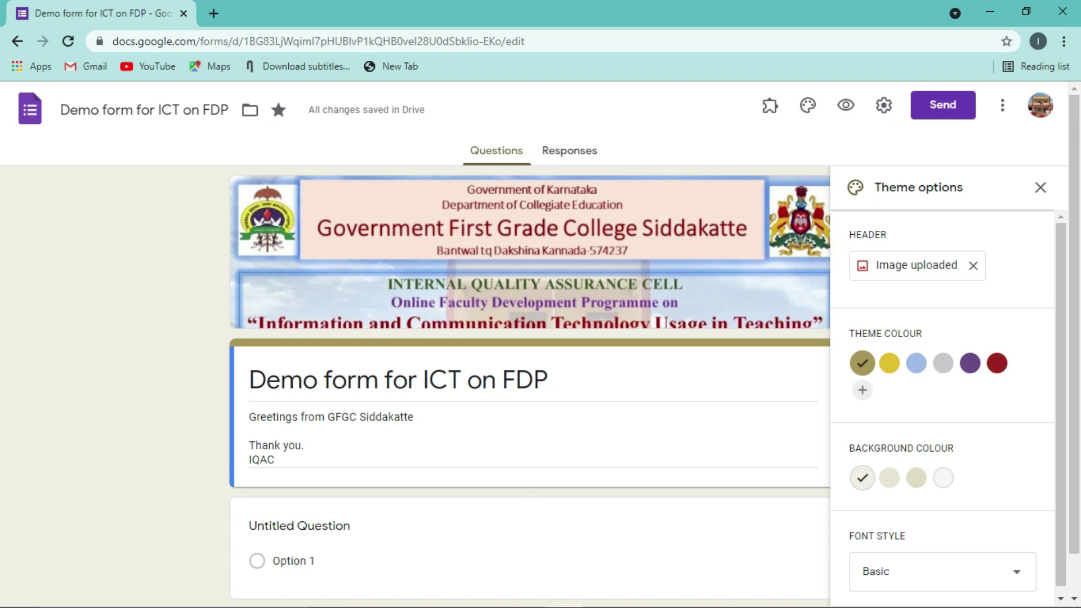
- Switch to the demo PowerPoint presentation window
mouse_move(563, 602)
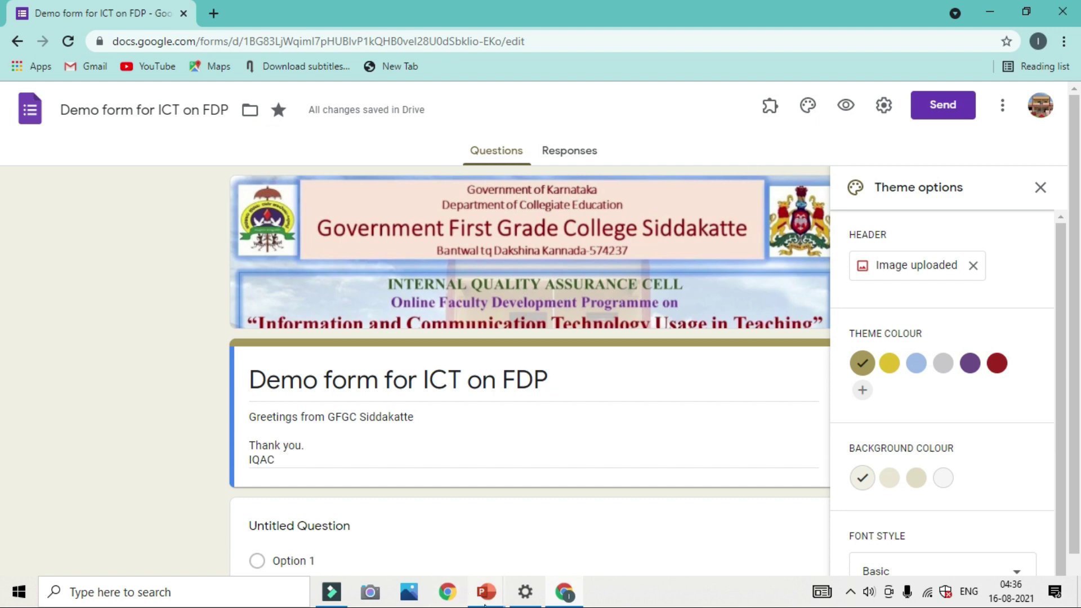
mouse_move(484, 604)
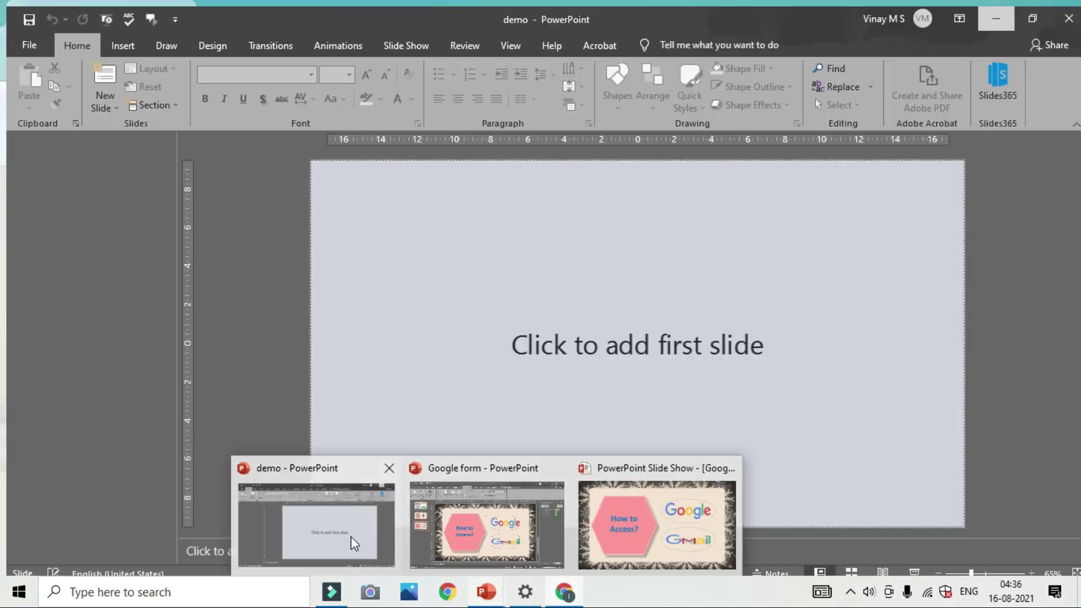
click(354, 539)
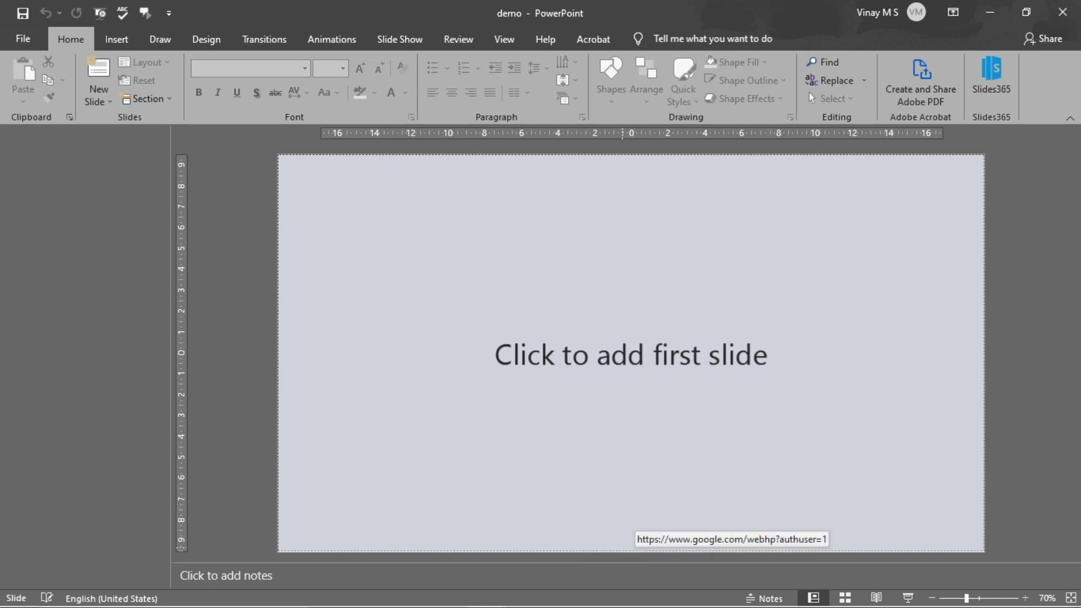
- Add a first slide to the demo presentation and give it the Blank layout
mouse_move(586, 605)
click(560, 320)
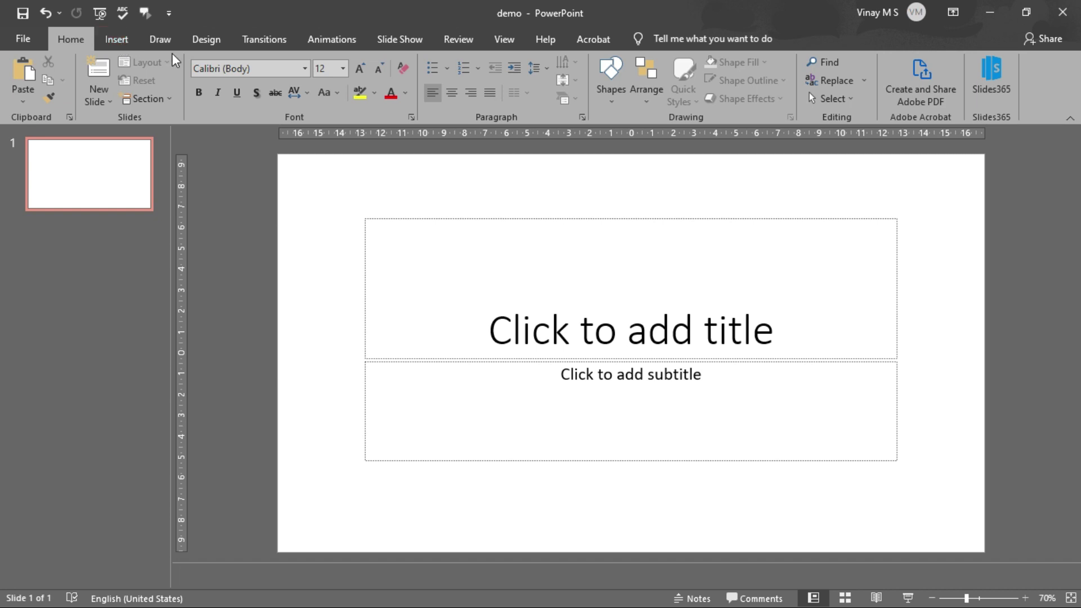
click(407, 220)
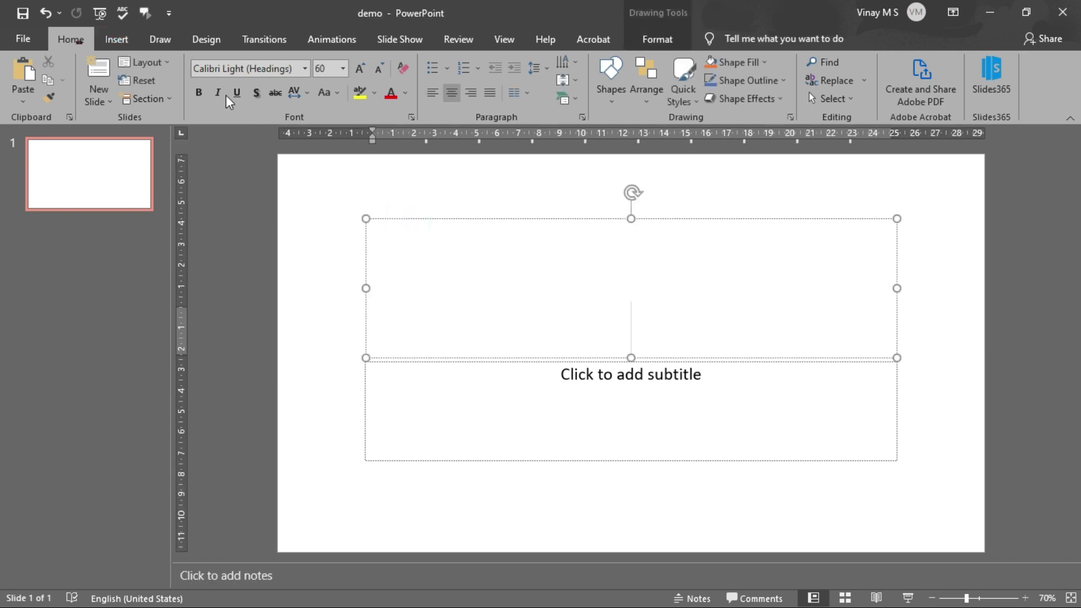
click(145, 61)
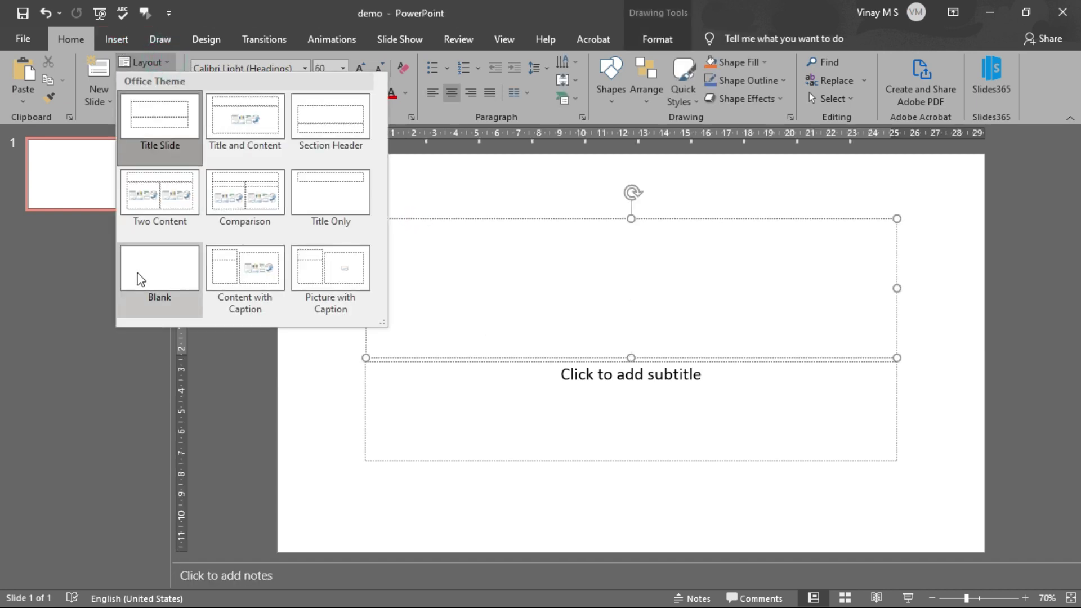
click(138, 273)
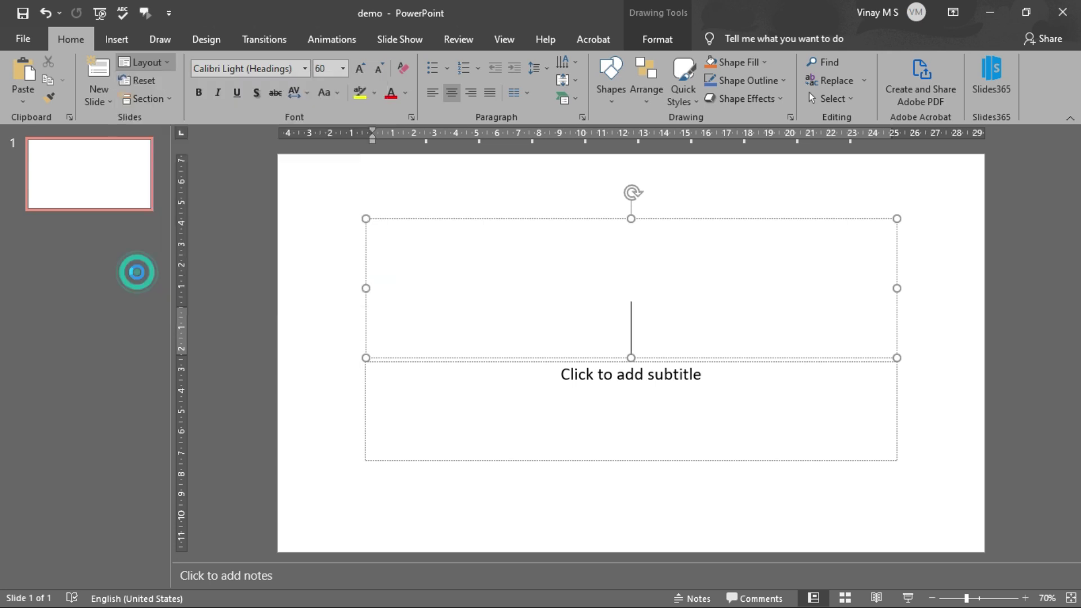
- Insert the FDP Welcome template picture from the Desktop onto slide 1
right_click(456, 261)
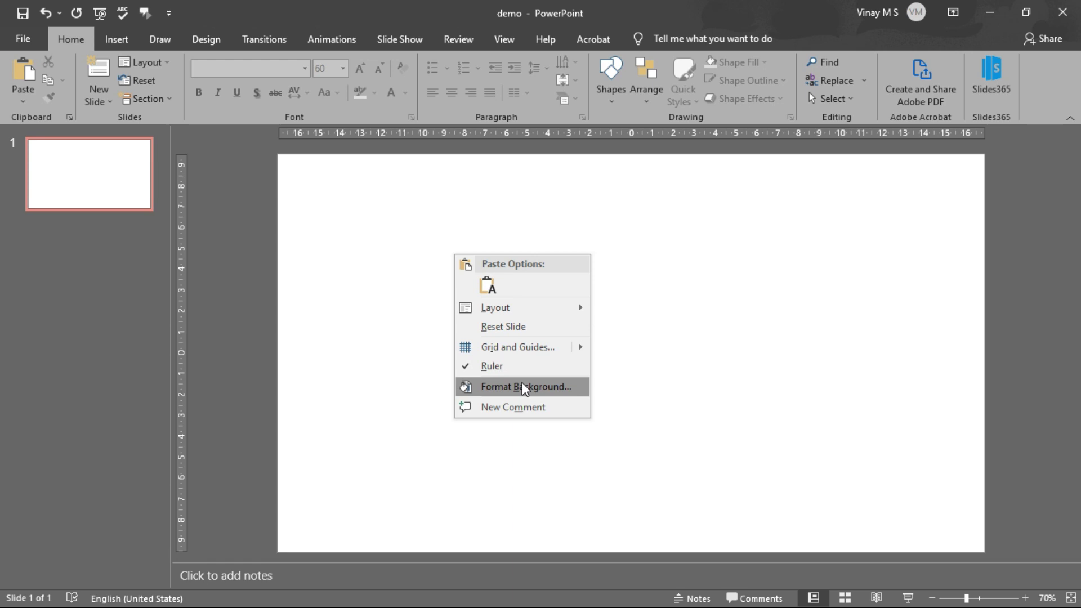
click(116, 38)
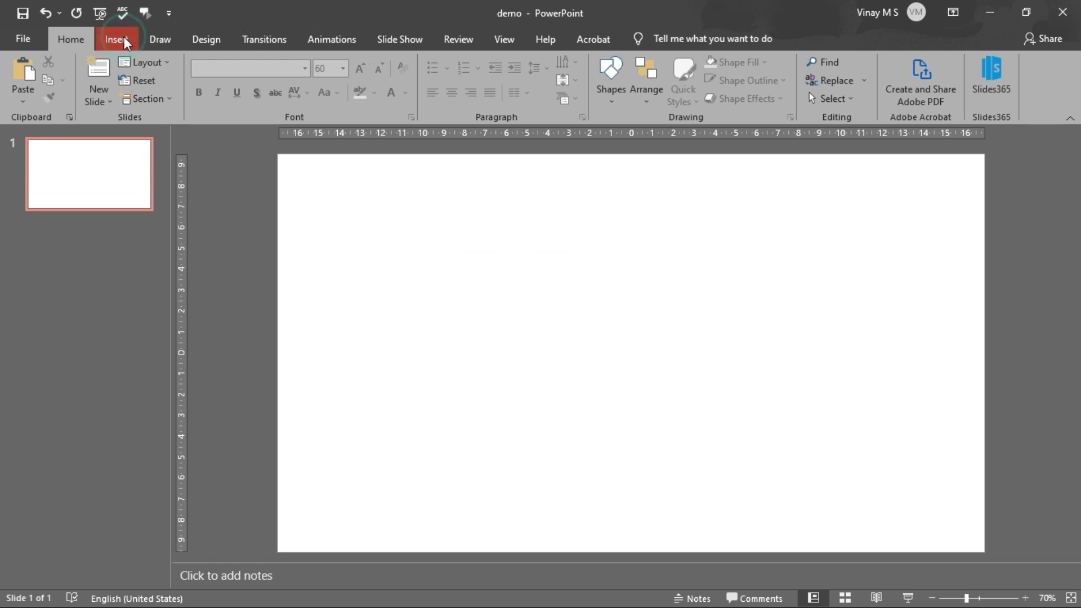
click(116, 38)
click(125, 107)
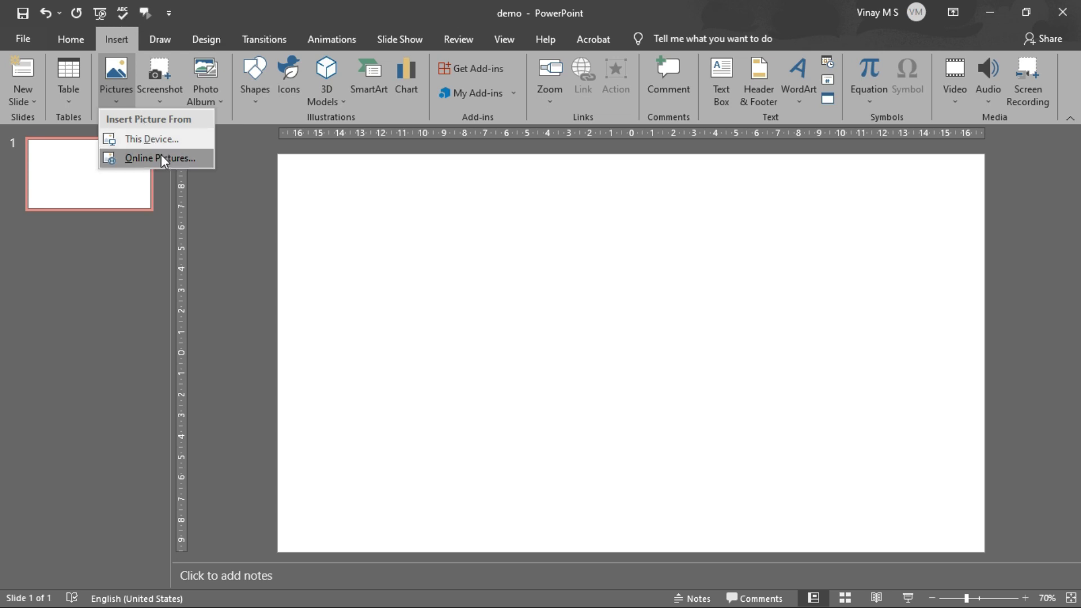
click(163, 139)
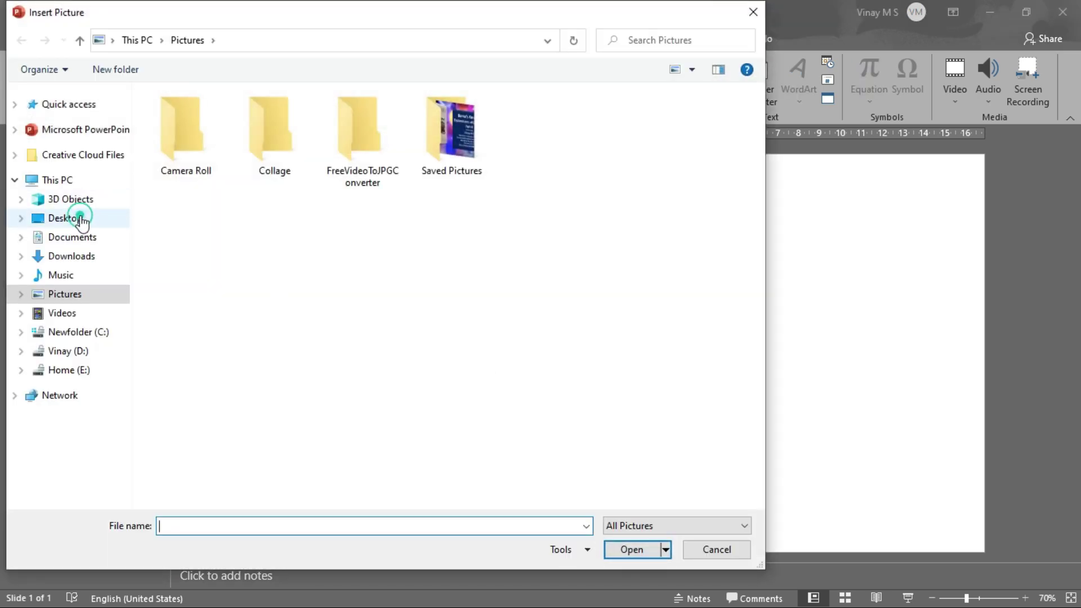
click(78, 219)
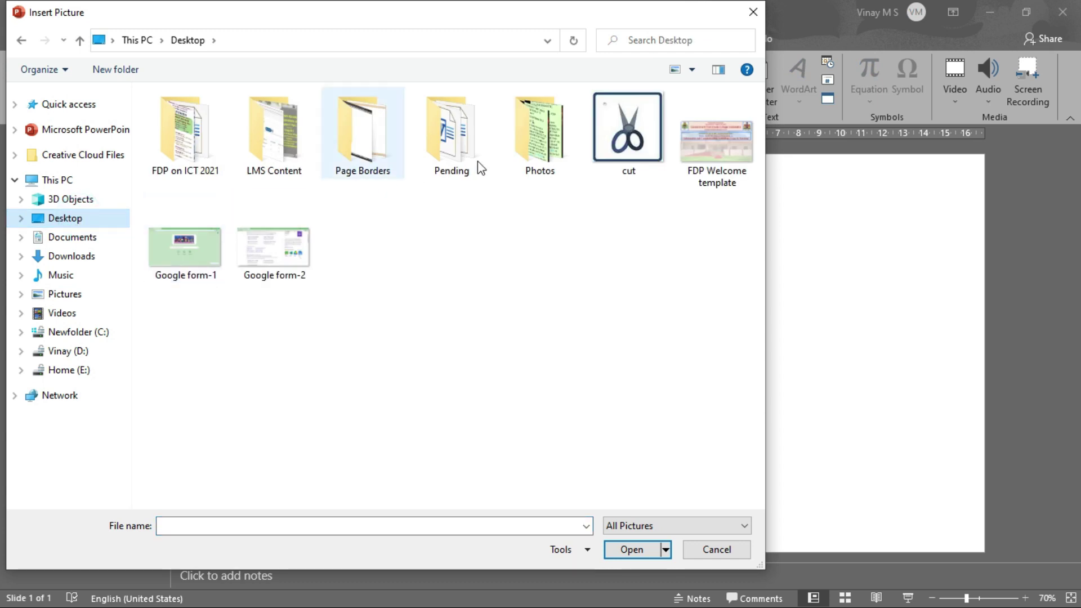
double_click(708, 157)
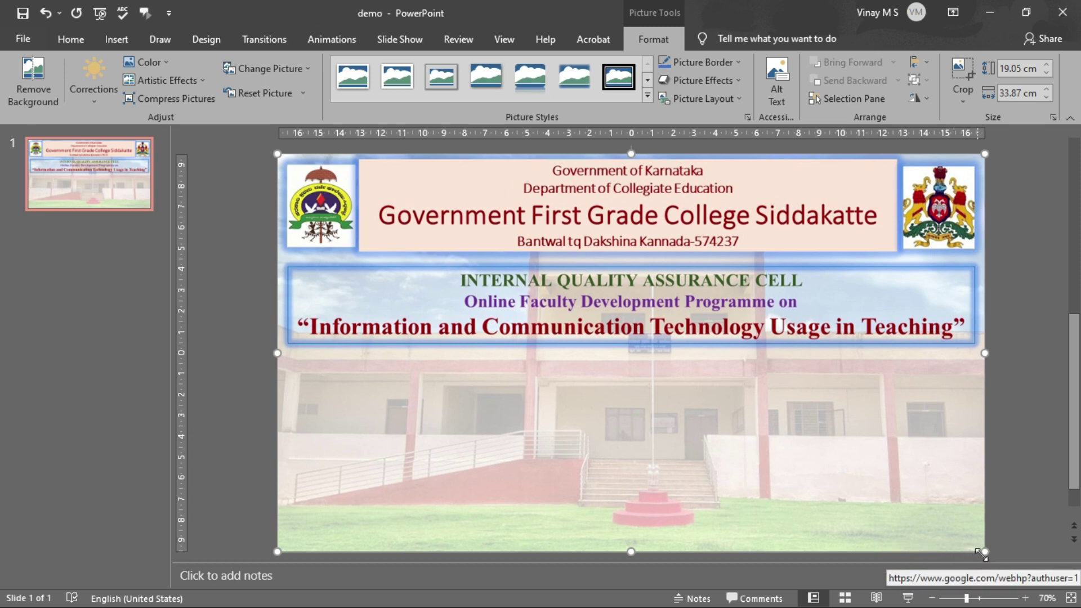
- Resize the banner picture to 16.45 cm high by 33.25 cm wide
drag(980, 551, 806, 323)
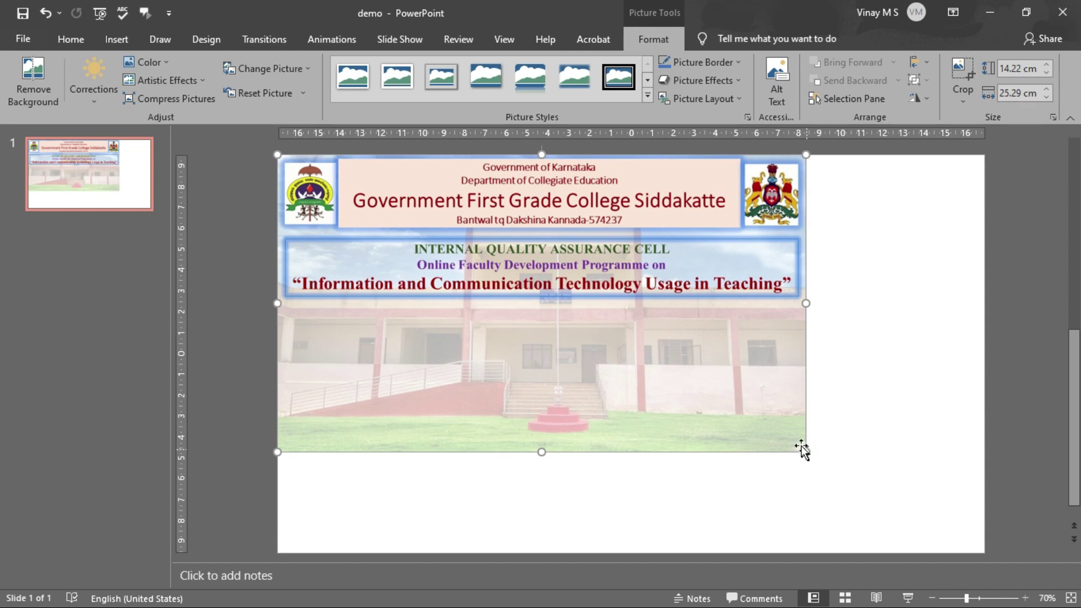
drag(804, 449, 985, 551)
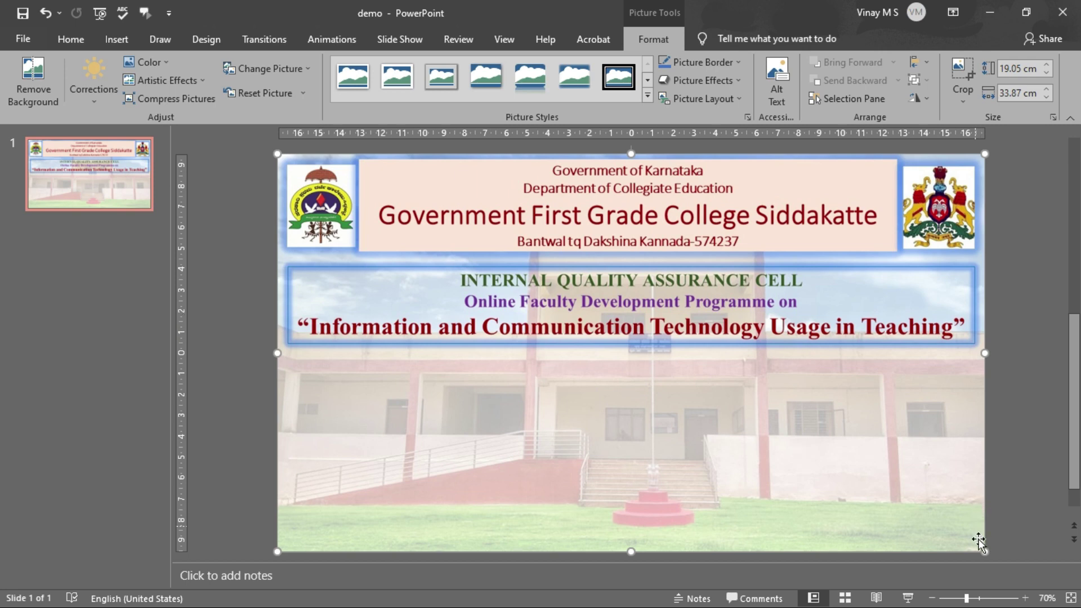
drag(985, 550, 721, 250)
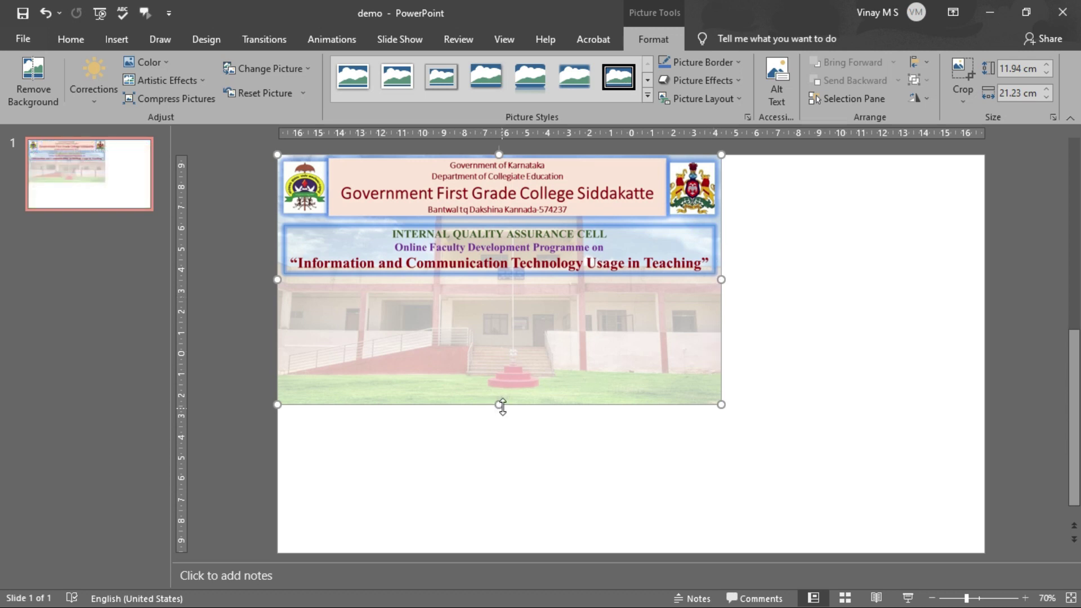
drag(499, 404, 524, 498)
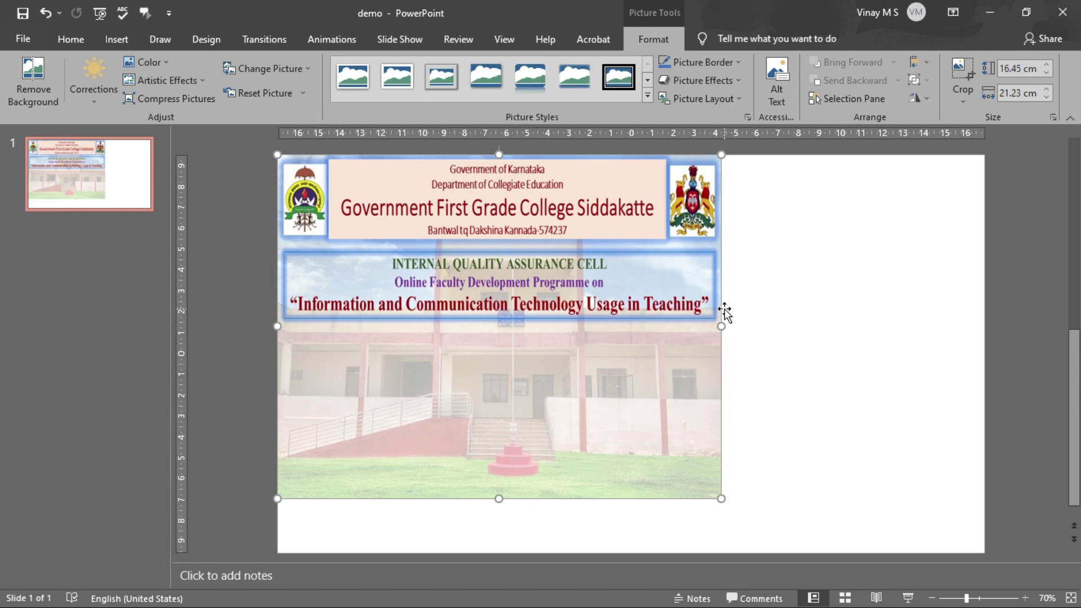
drag(721, 325, 972, 314)
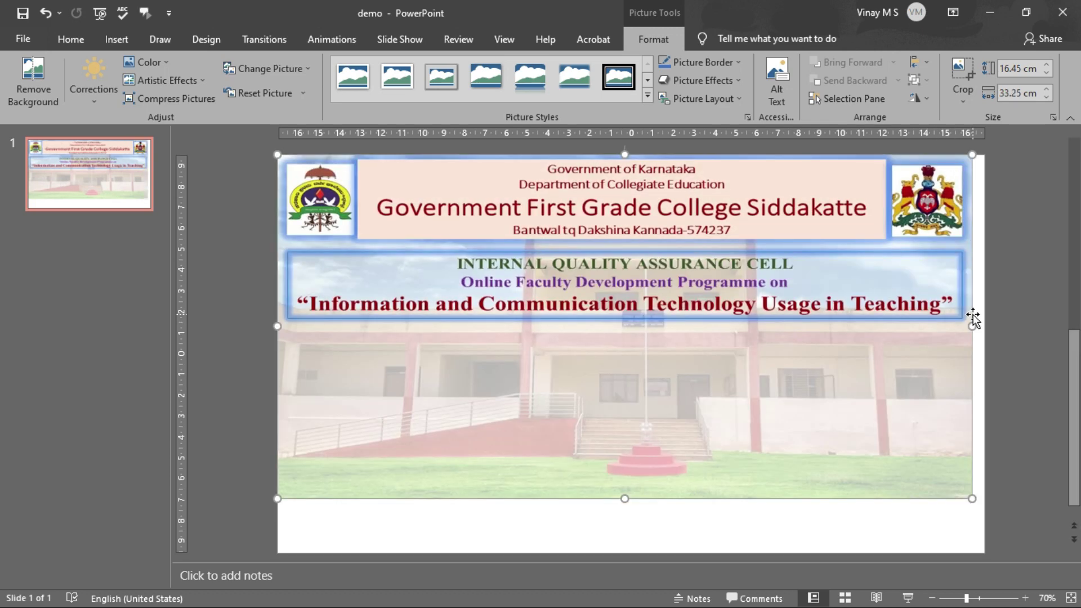
- Save only the current slide to the Desktop as a JPEG image
click(36, 29)
click(60, 260)
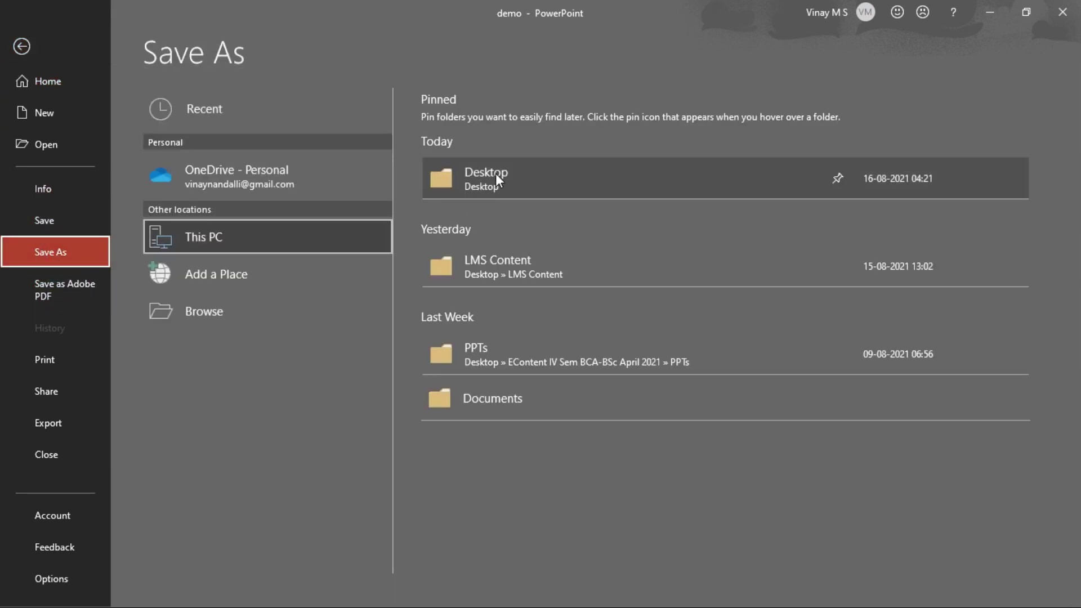
click(496, 174)
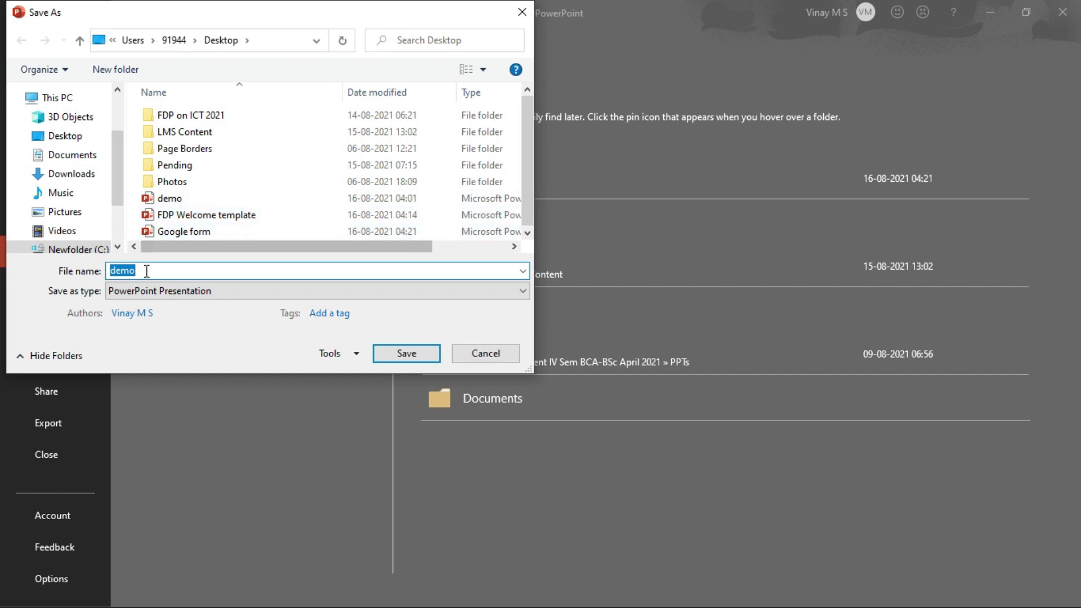
click(76, 138)
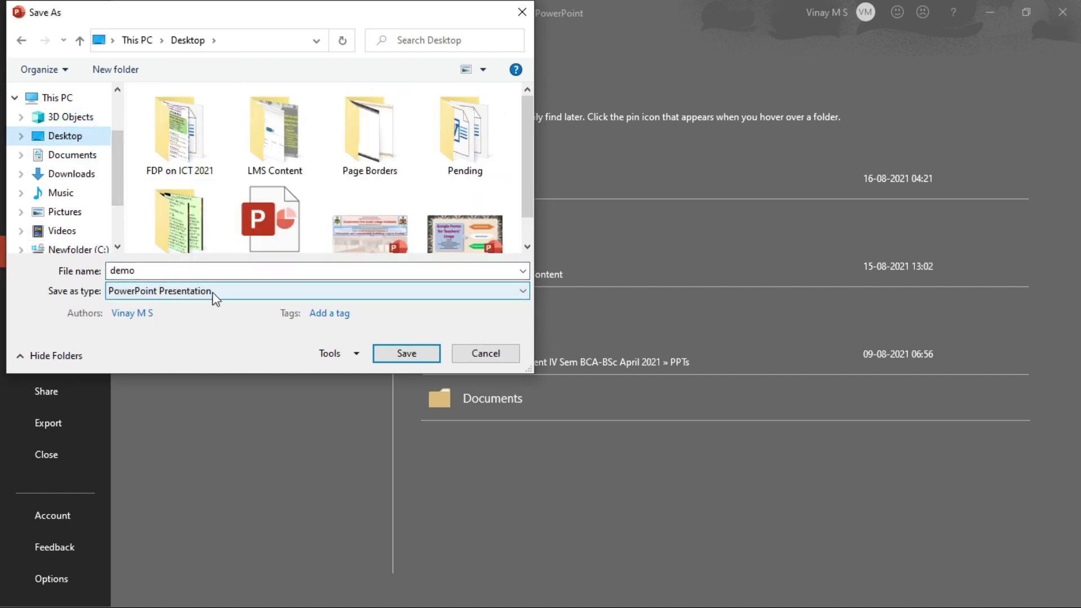
click(230, 293)
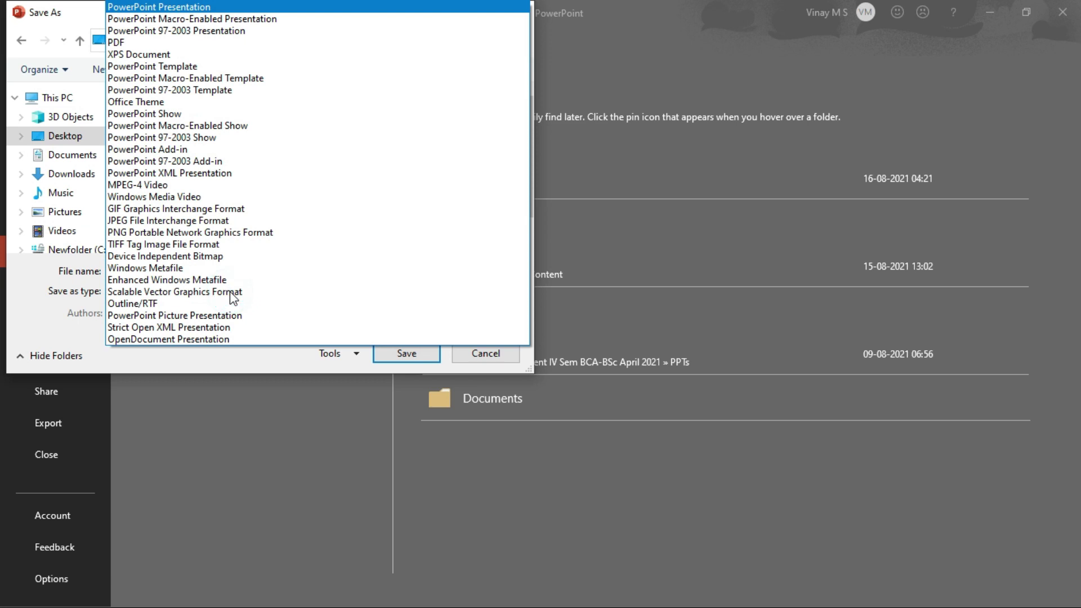
click(136, 219)
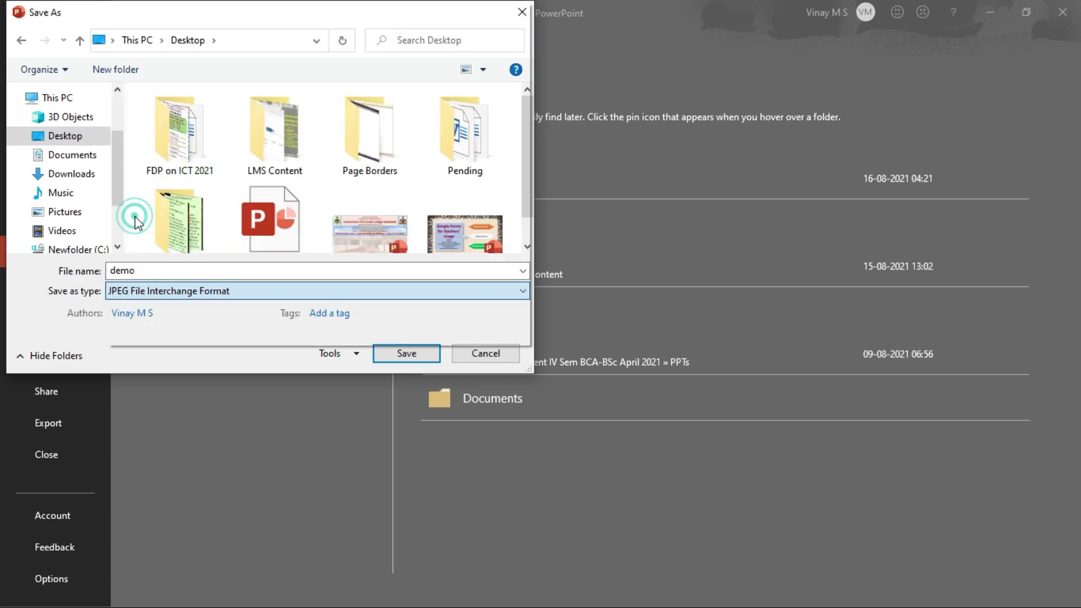
click(409, 354)
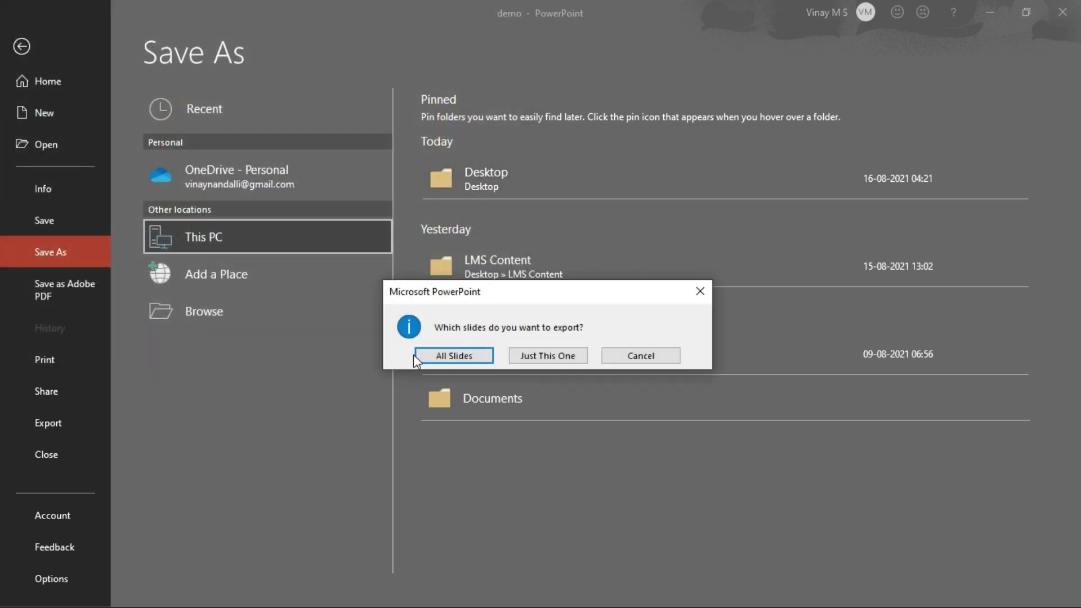
click(542, 355)
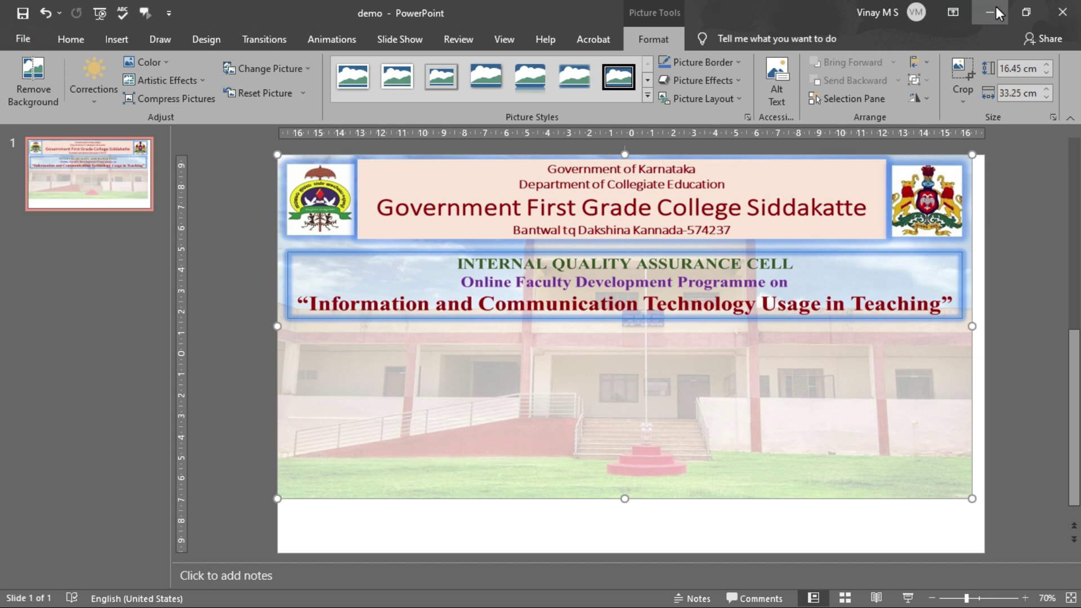
- Upload the exported demo slide image as the form header, cropped to its top
click(995, 11)
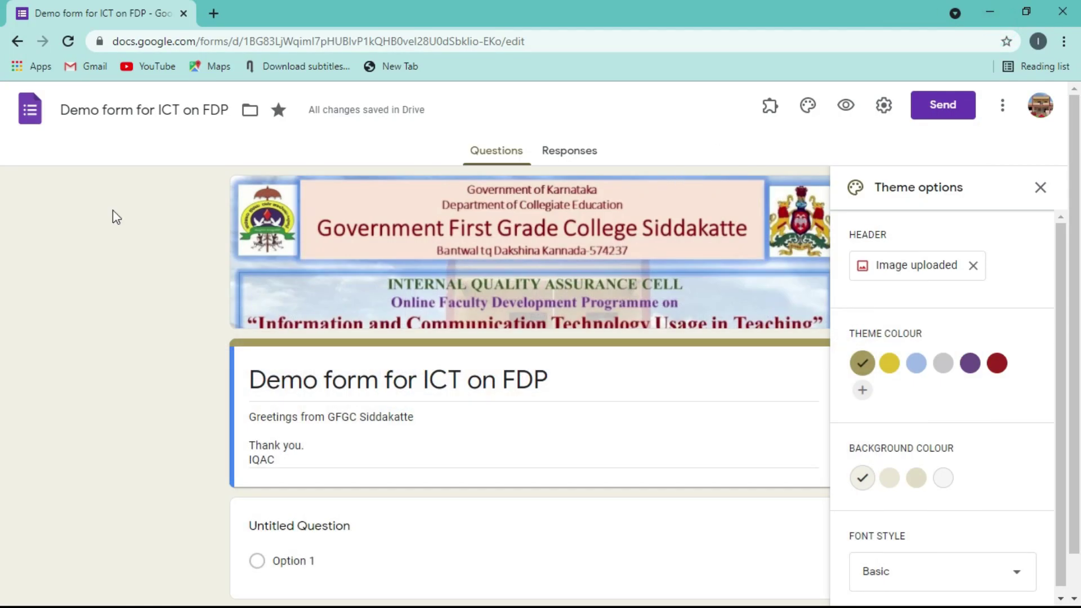
click(899, 276)
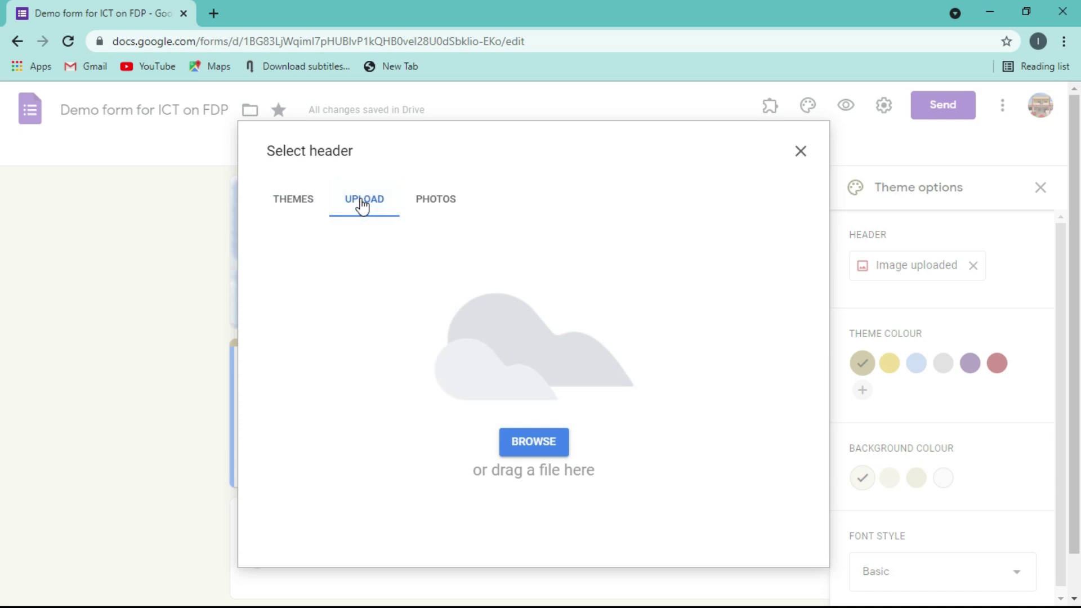
click(534, 448)
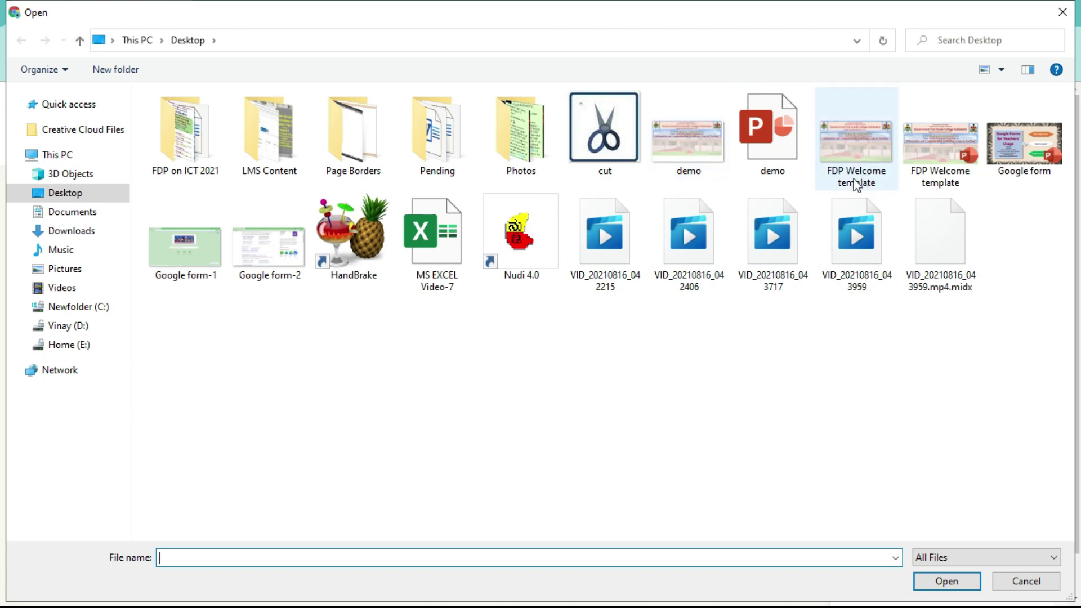
double_click(691, 148)
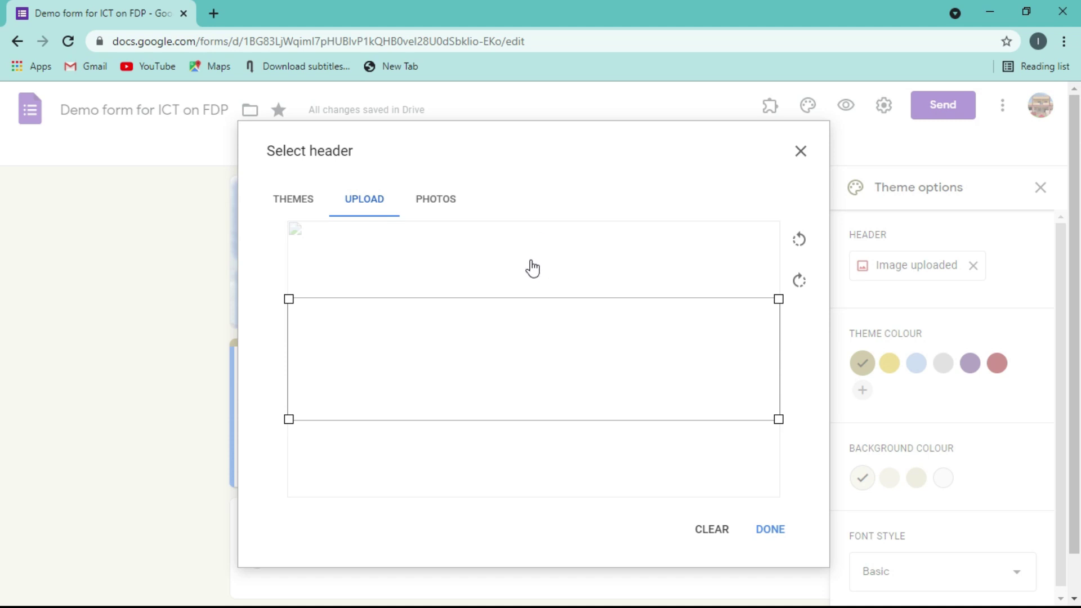
drag(525, 299, 518, 161)
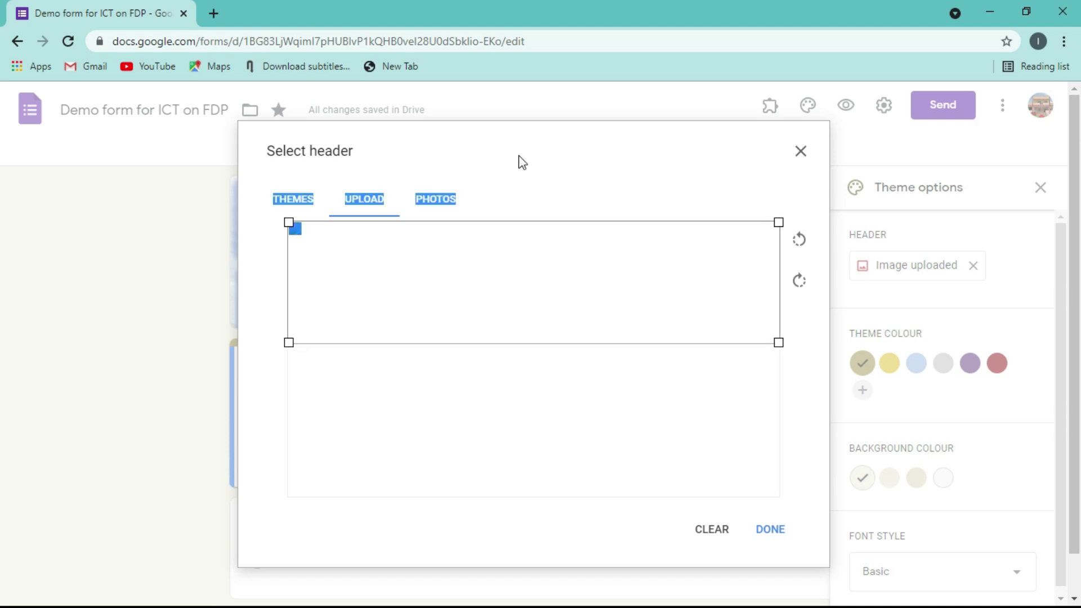
click(473, 332)
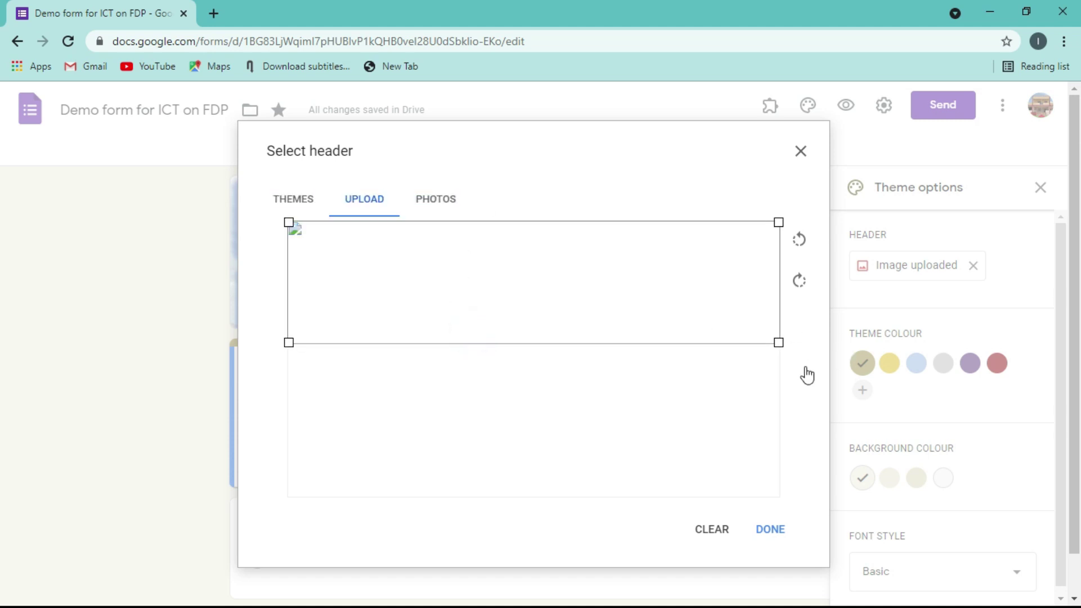
click(763, 527)
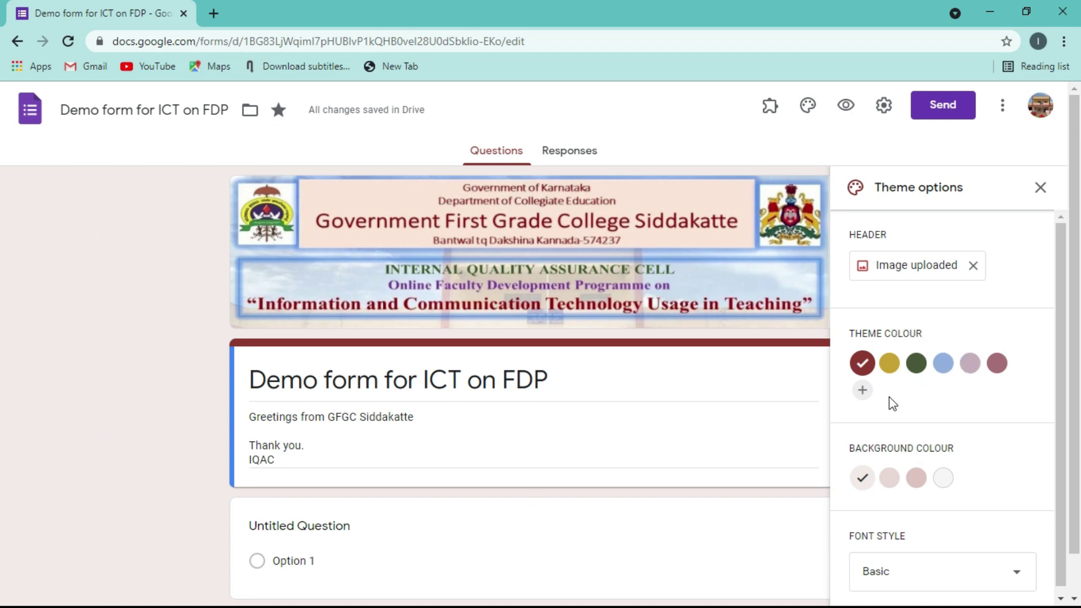
- After trying preset swatches, add and apply a custom magenta theme colour (#ff00b3)
click(922, 369)
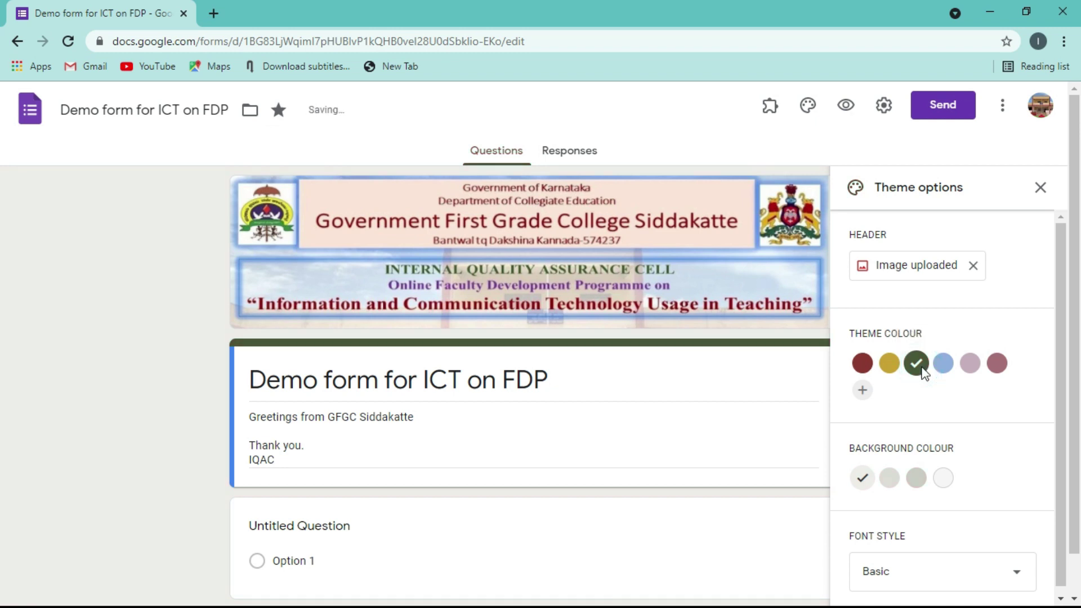
click(916, 479)
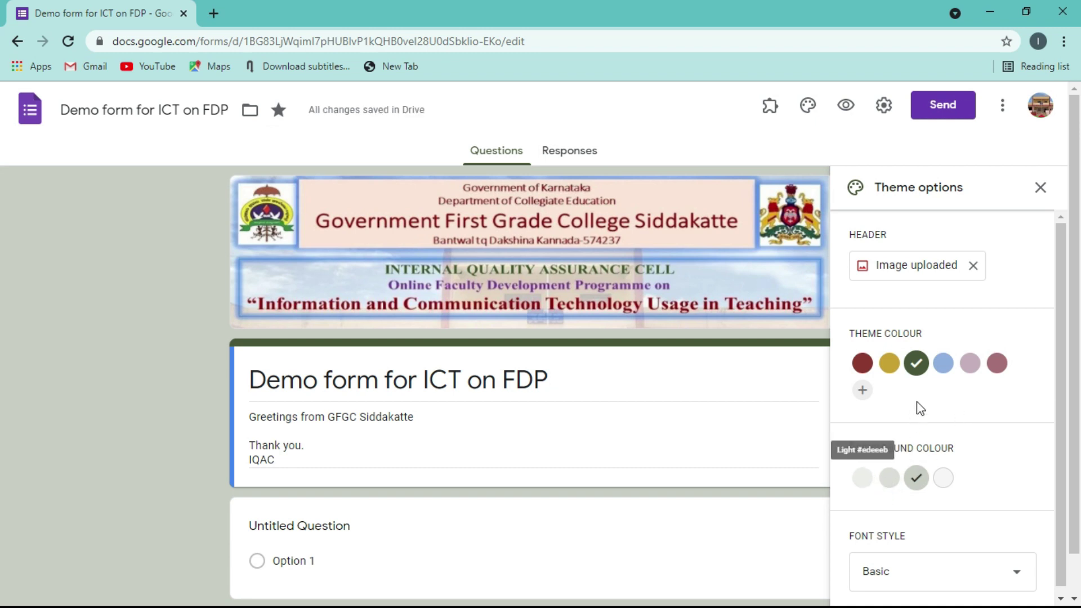
click(863, 393)
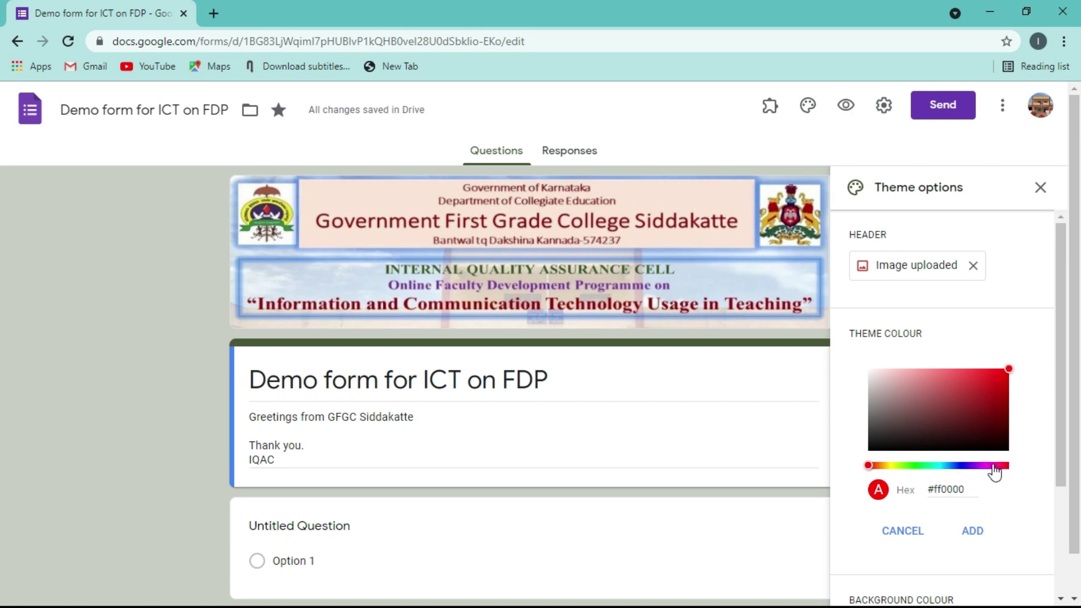
click(993, 466)
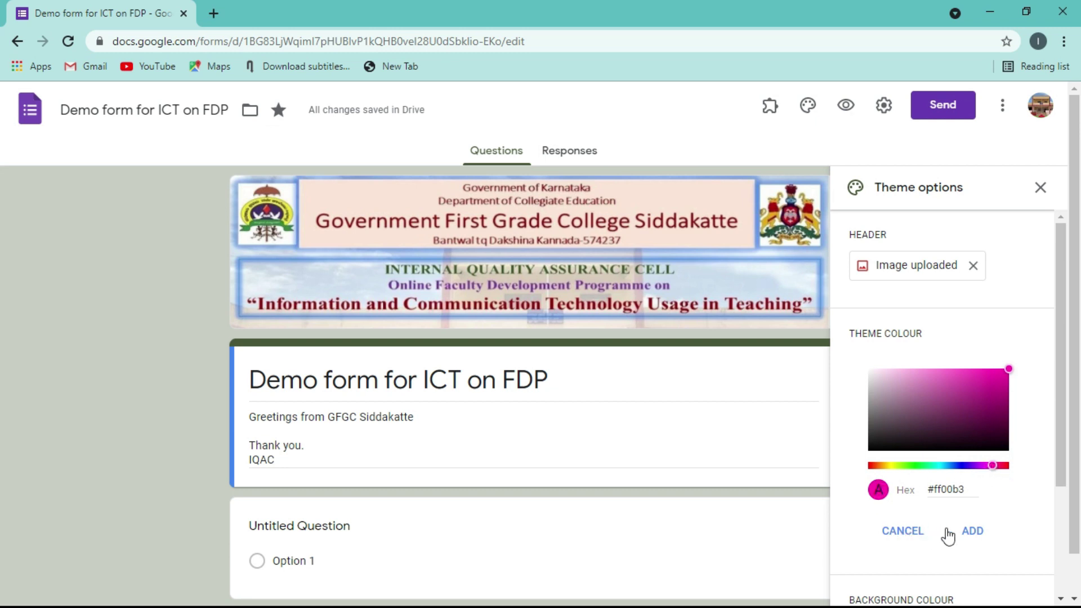
click(968, 532)
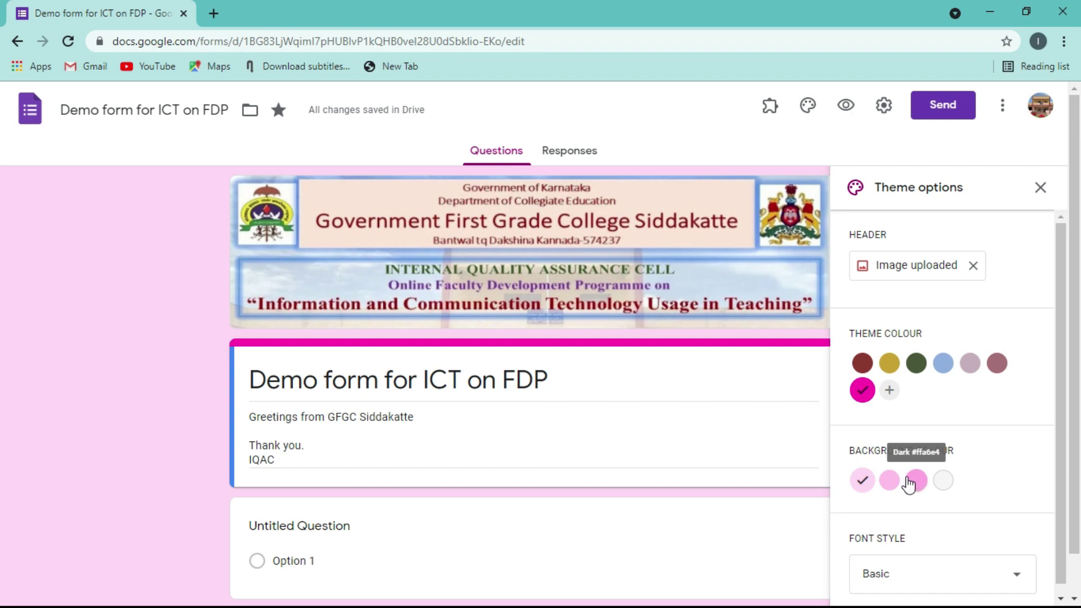
- Set the form background to the darkest pink shade
click(890, 485)
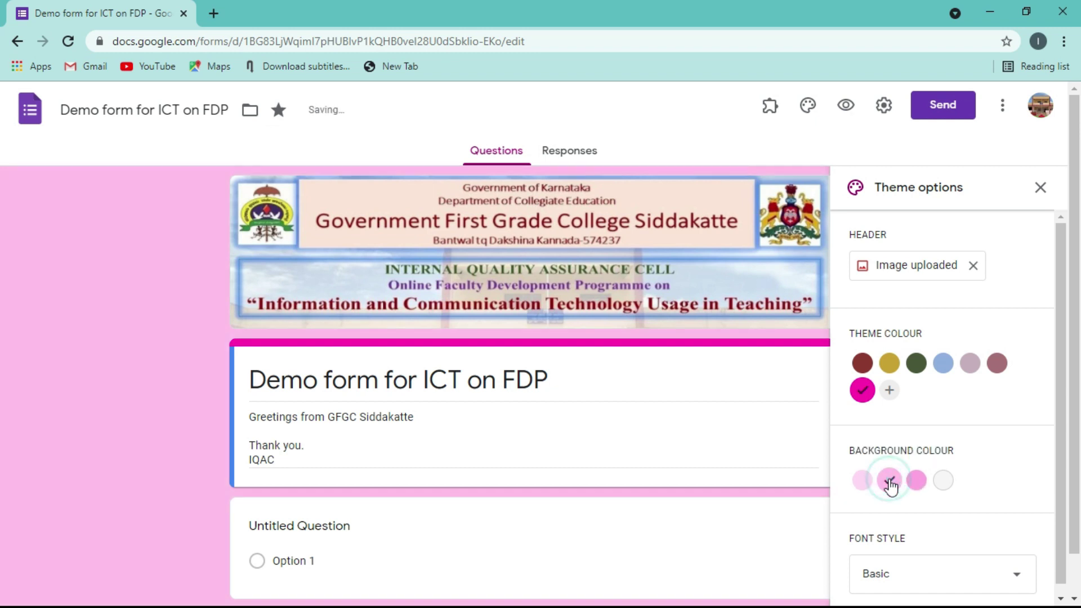
click(914, 489)
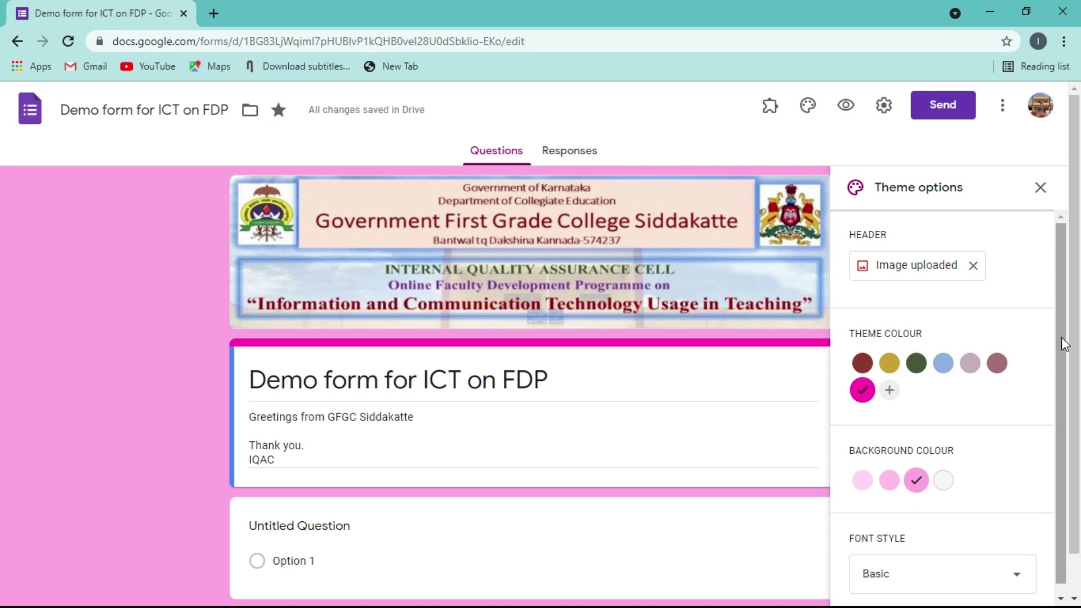
drag(1059, 339, 1066, 453)
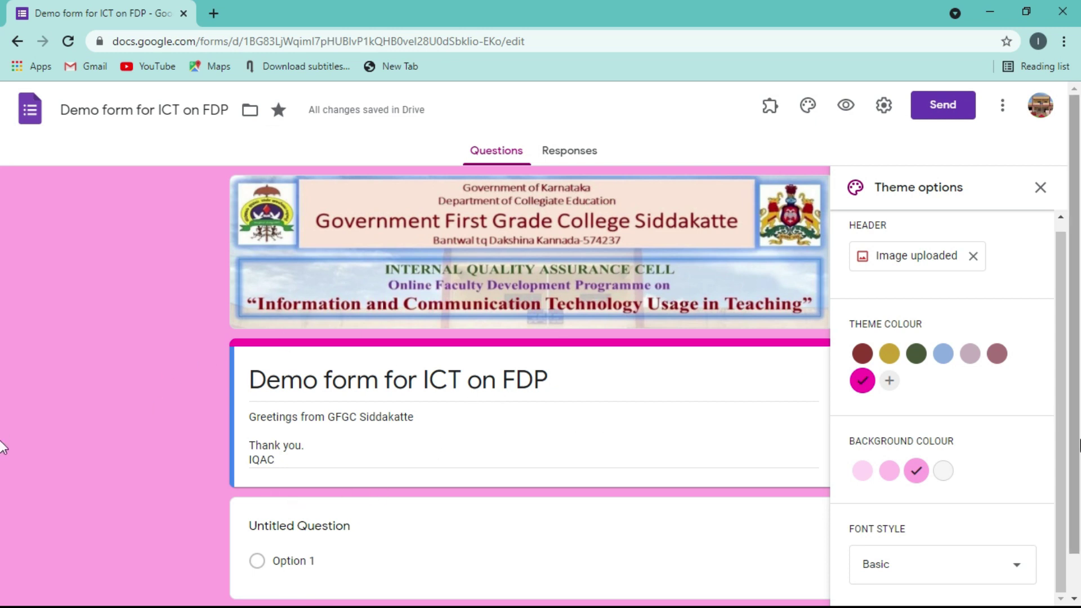
- Try the Decorative and Formal fonts, then settle on the Playful font style
click(1017, 574)
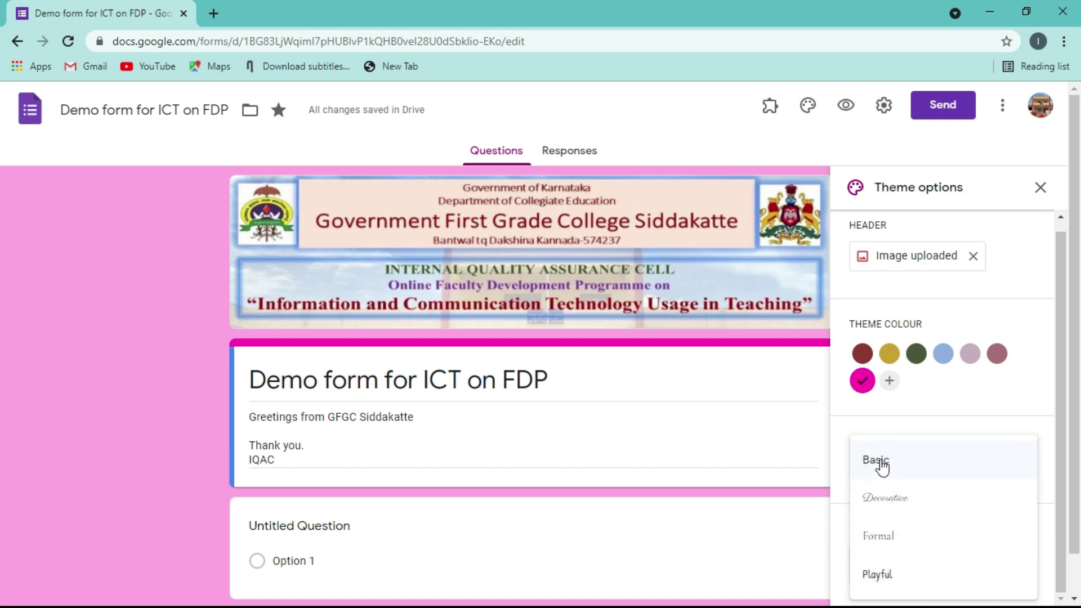
click(882, 508)
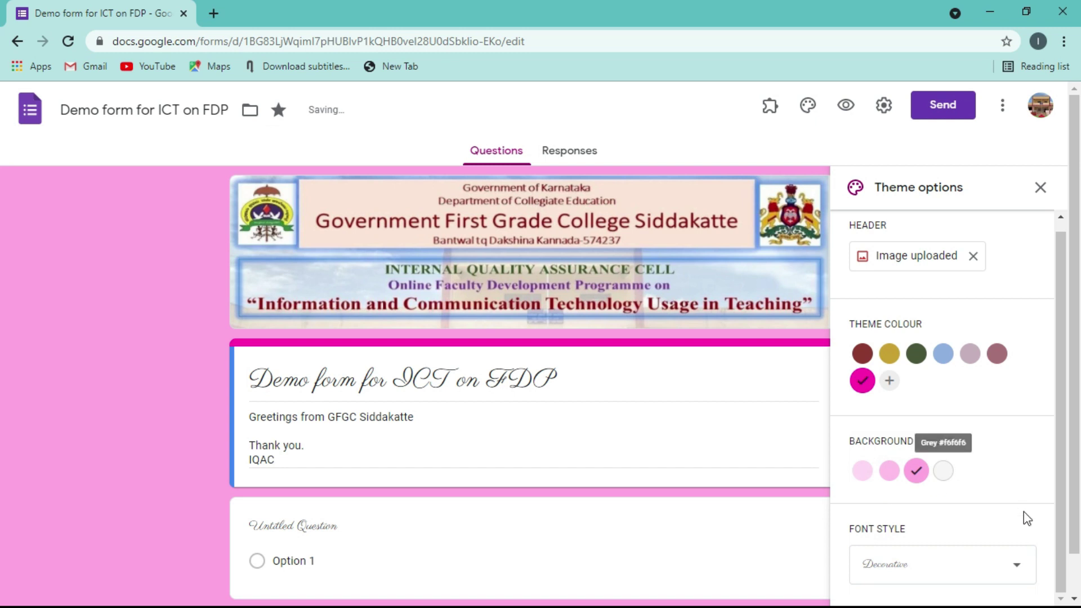
click(1017, 570)
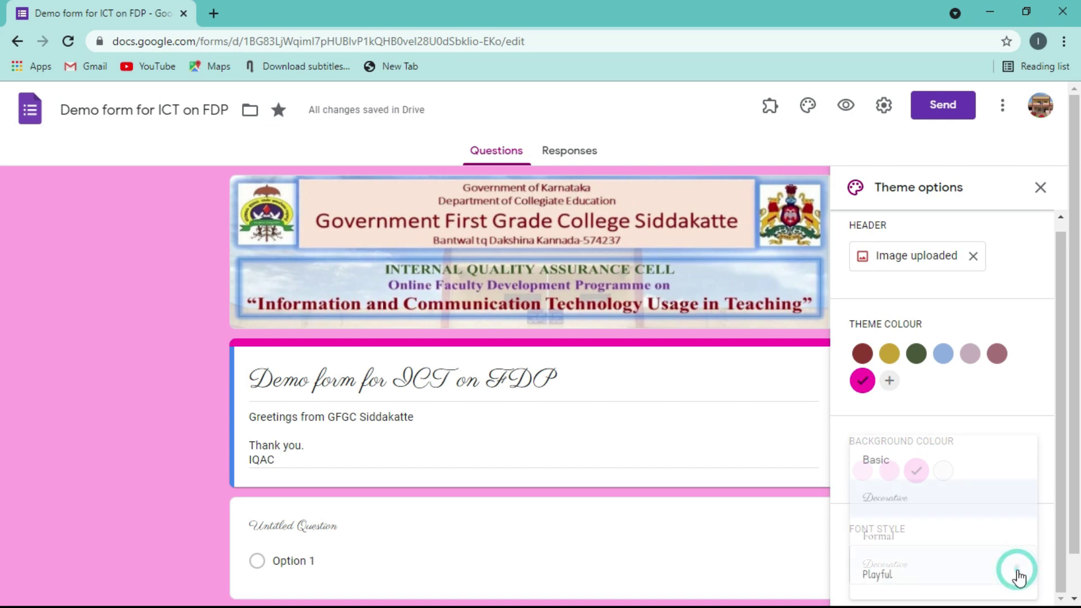
click(888, 539)
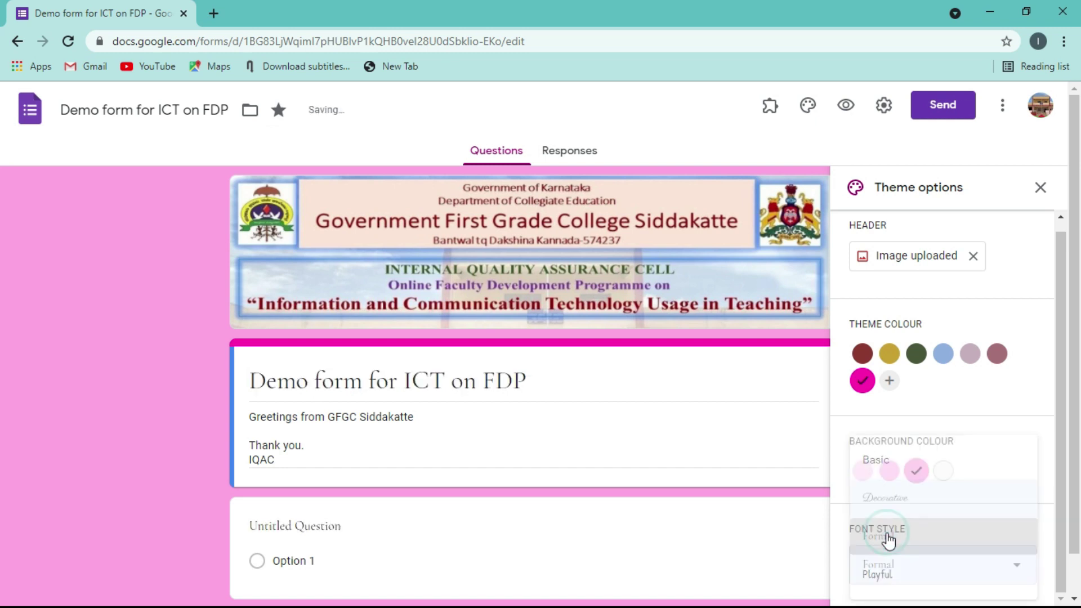
click(1012, 560)
click(870, 580)
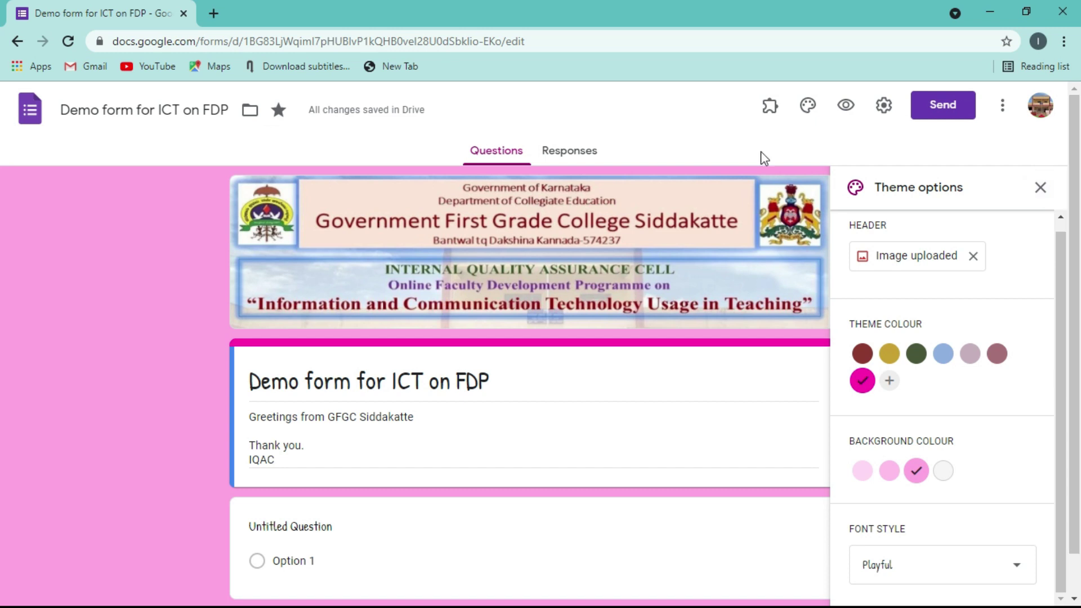
- Close the Theme options panel and scroll through the restyled form
click(1041, 189)
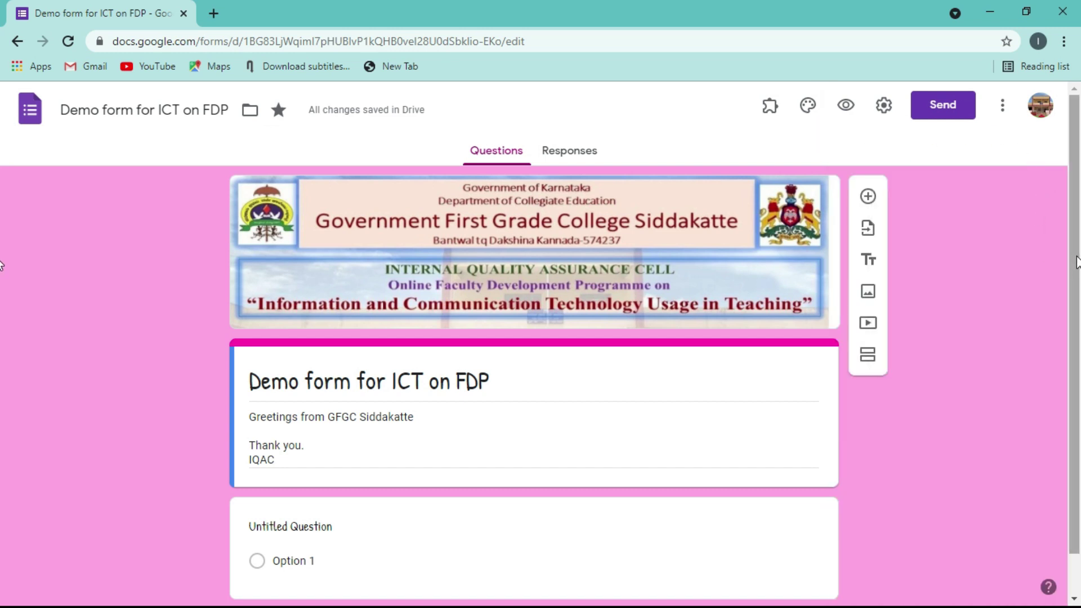
scroll(1072, 262, down, 1)
scroll(1068, 253, up, 1)
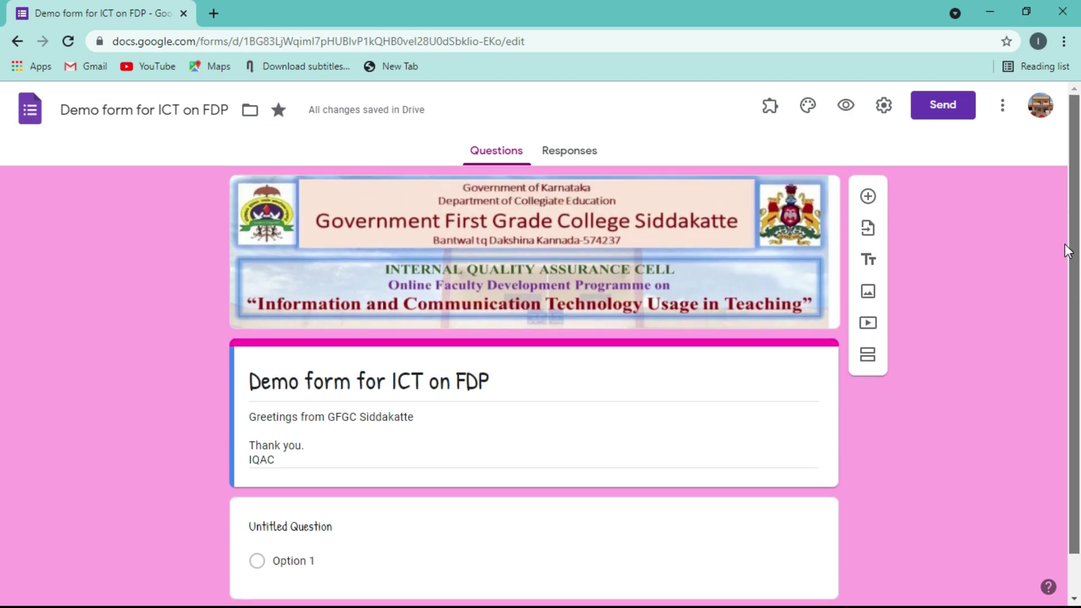
scroll(1068, 251, down, 1)
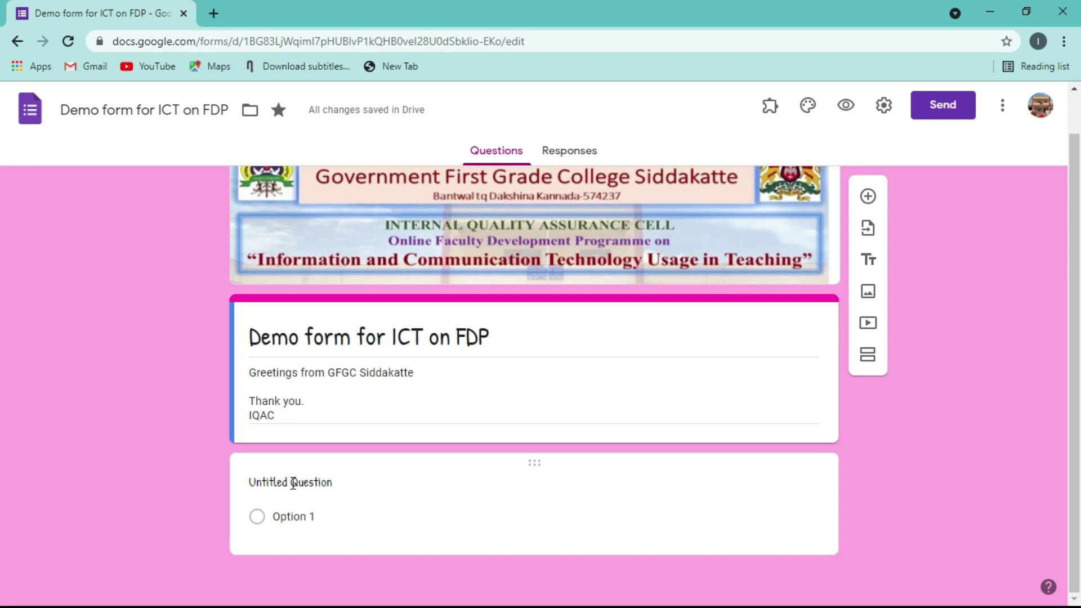
click(846, 107)
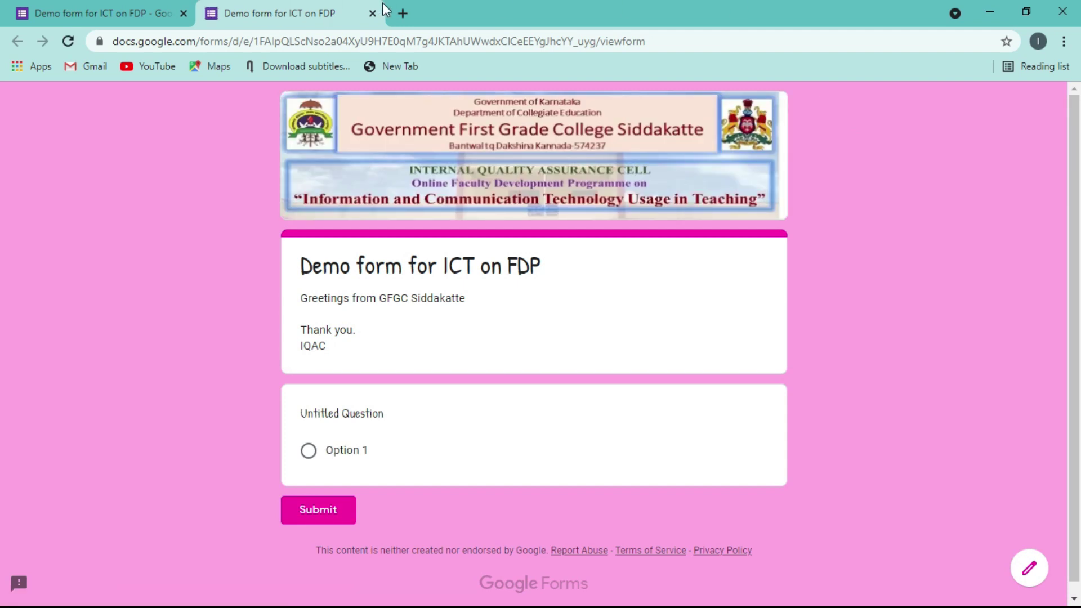
click(374, 14)
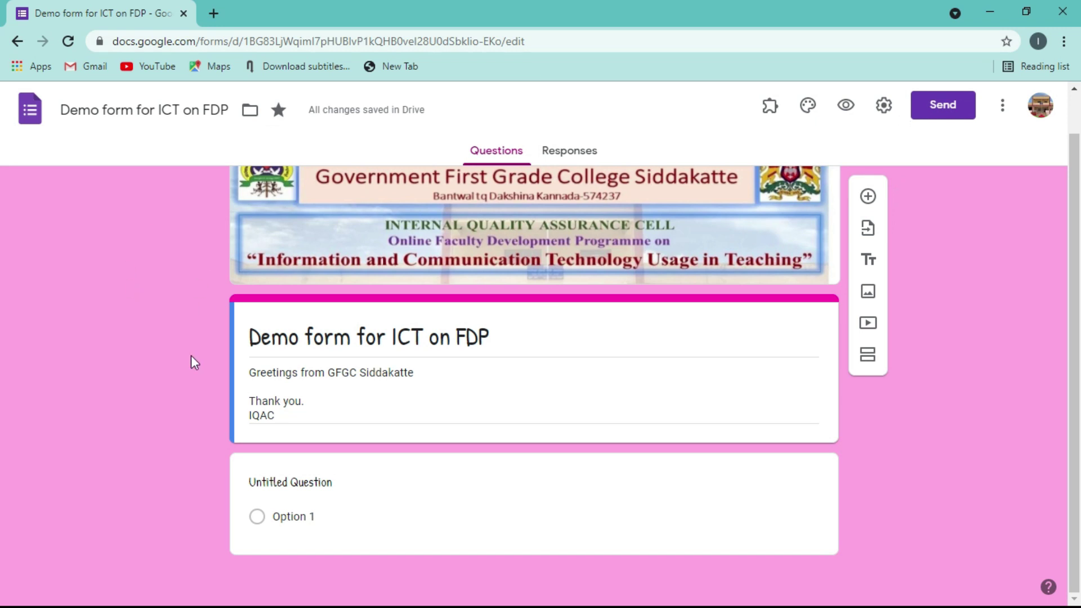
- Replace 'Untitled Question' with the title 'Email' on the first question card
click(288, 482)
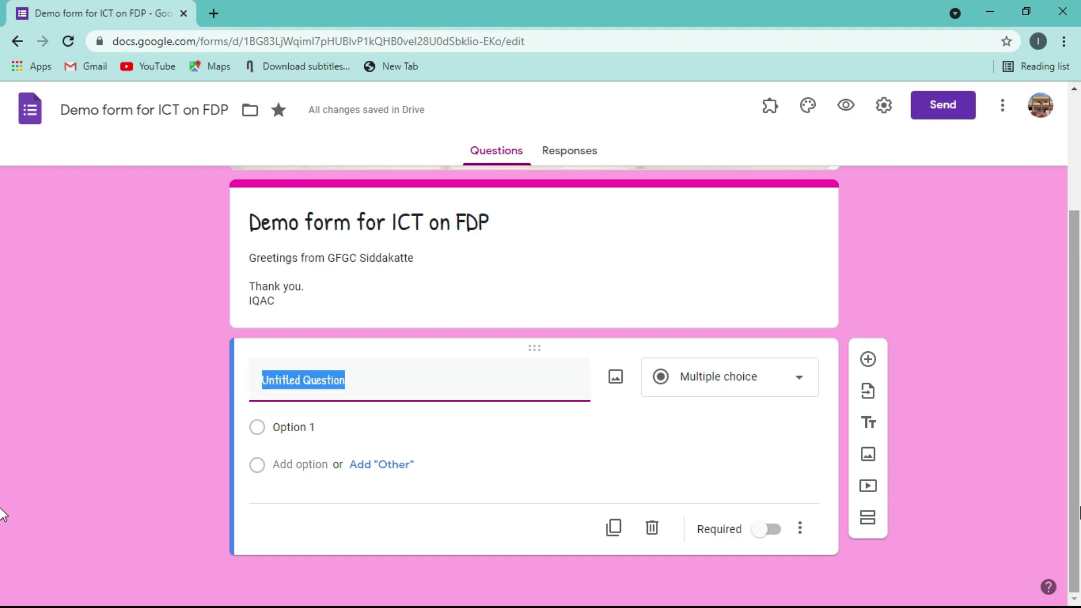
text(Email)
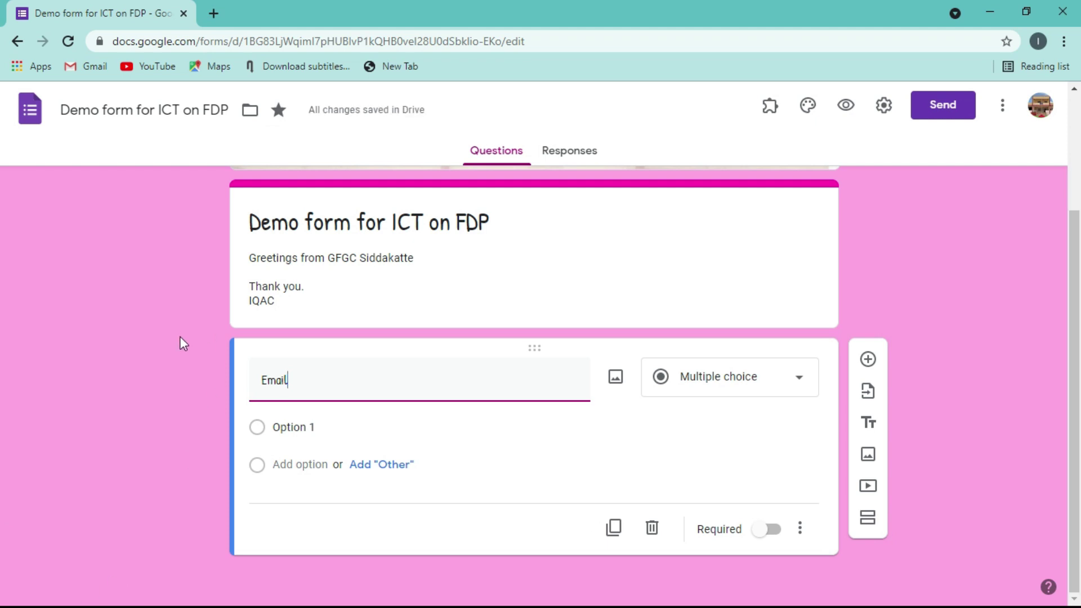
key(BackSpace)
key(BackSpace)
key(BackSpace)
key(BackSpace)
key(BackSpace)
text(E)
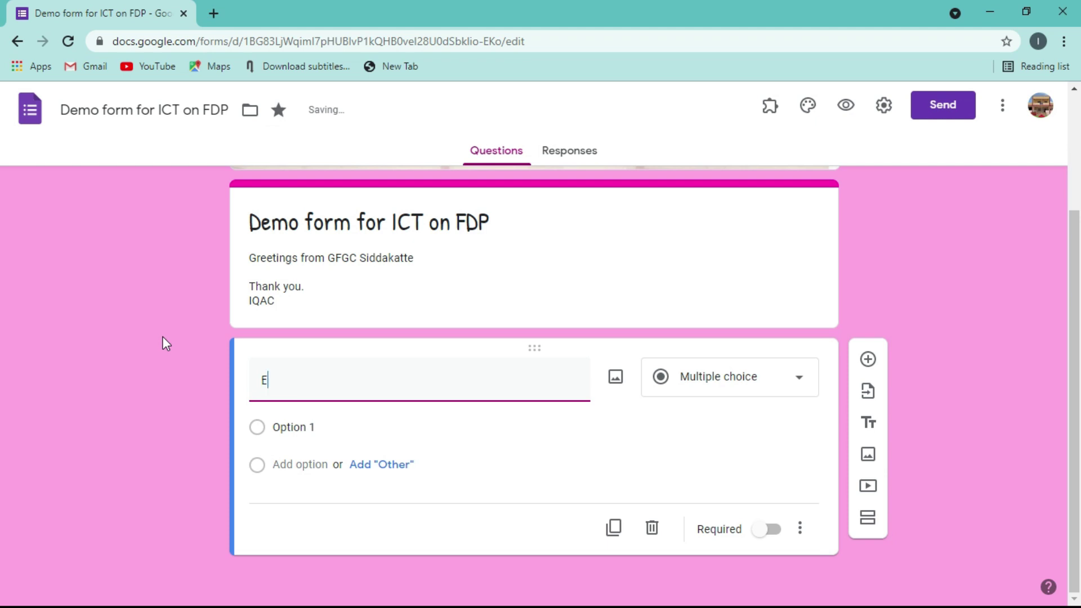
text(mail)
click(162, 336)
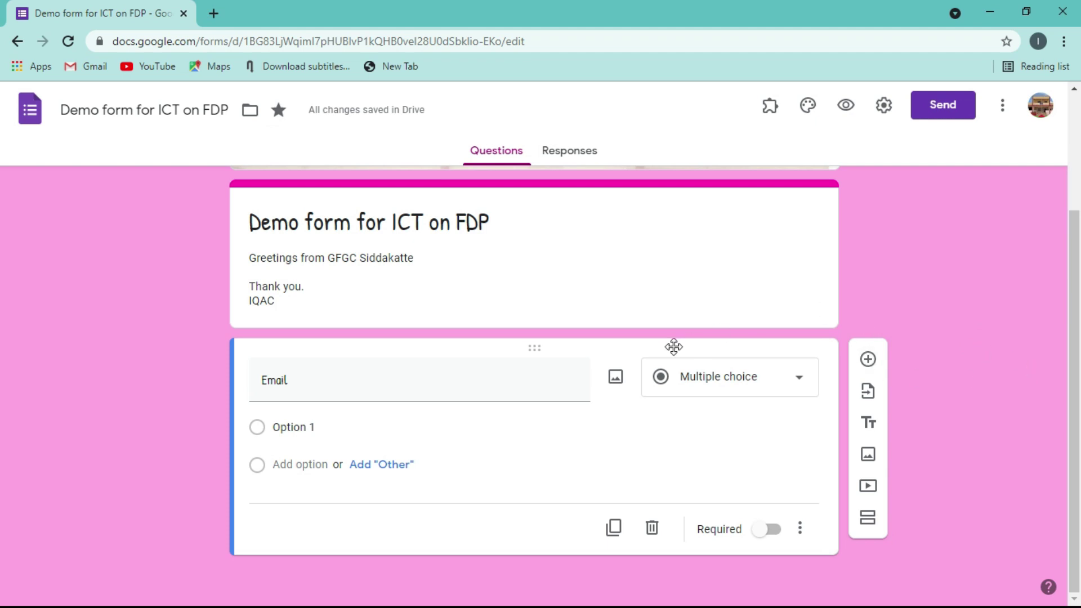
- Change the Email question to Short answer and mark it Required
click(799, 382)
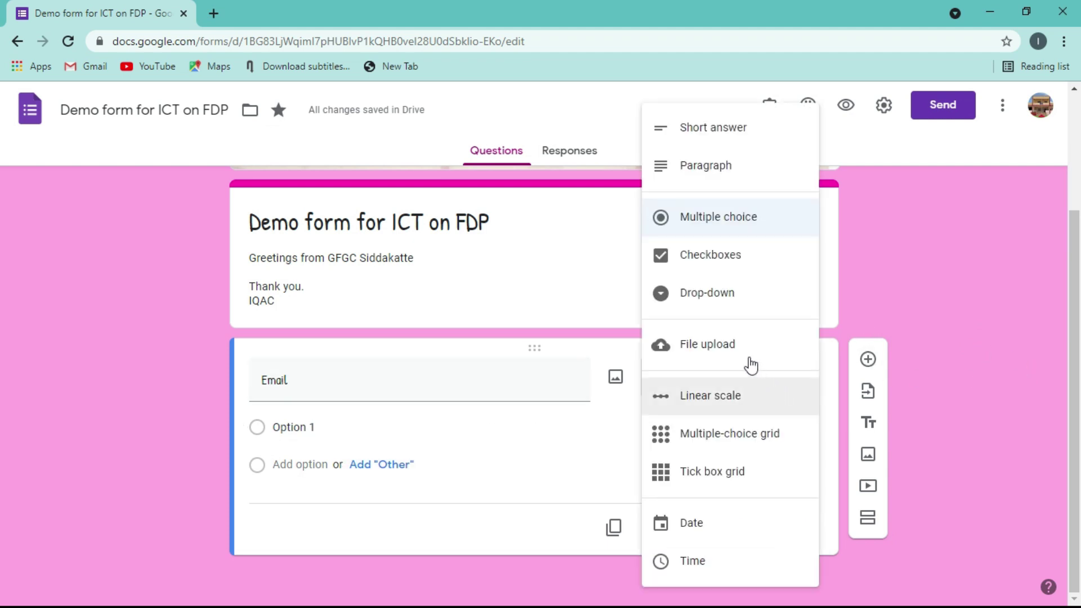
click(710, 125)
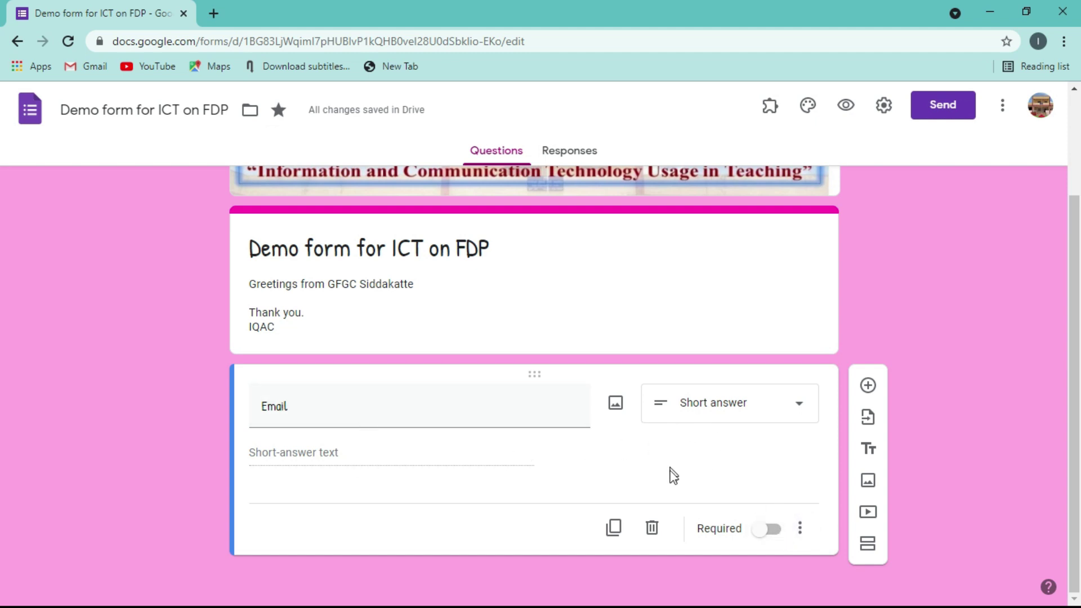
click(771, 529)
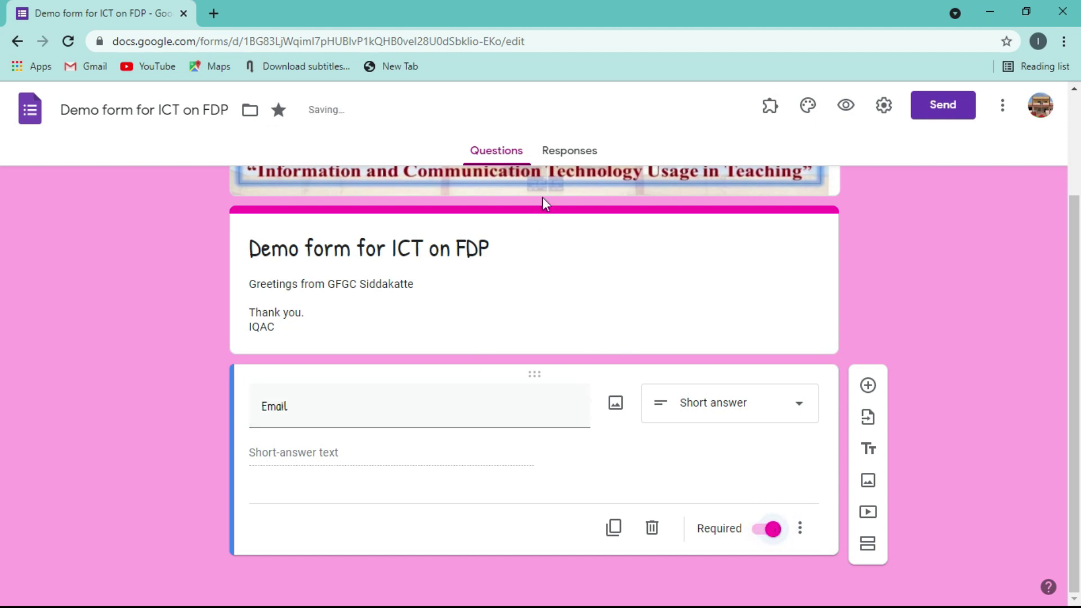
click(757, 530)
click(848, 106)
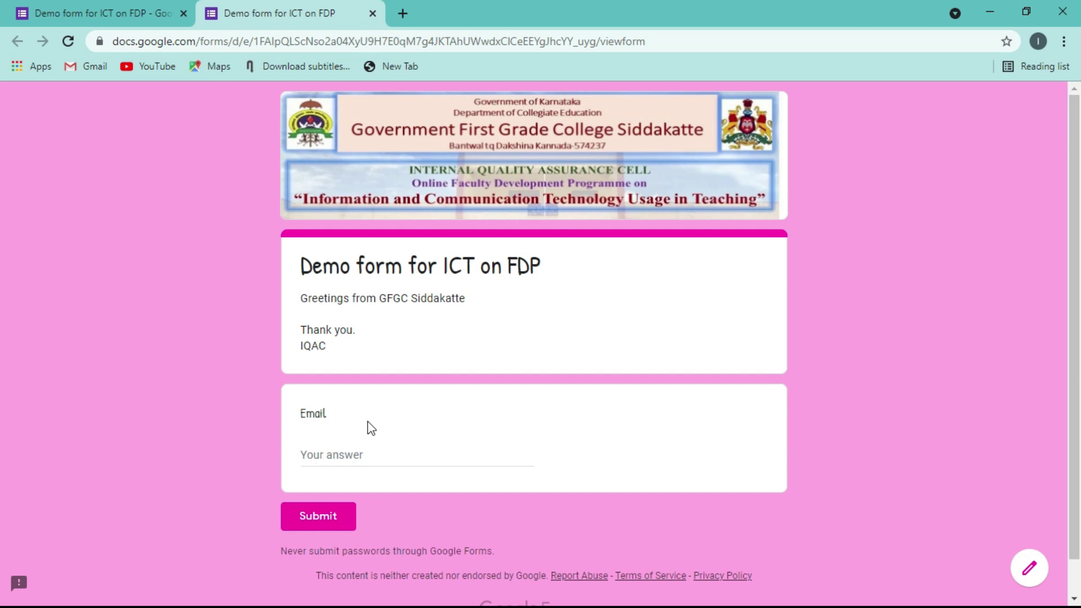
click(371, 14)
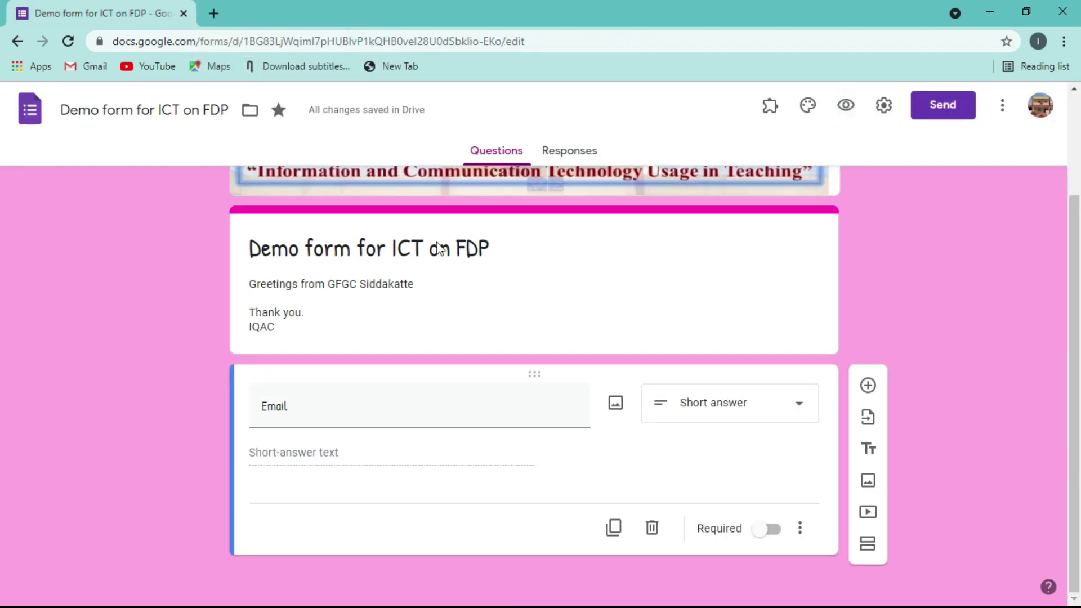
click(776, 532)
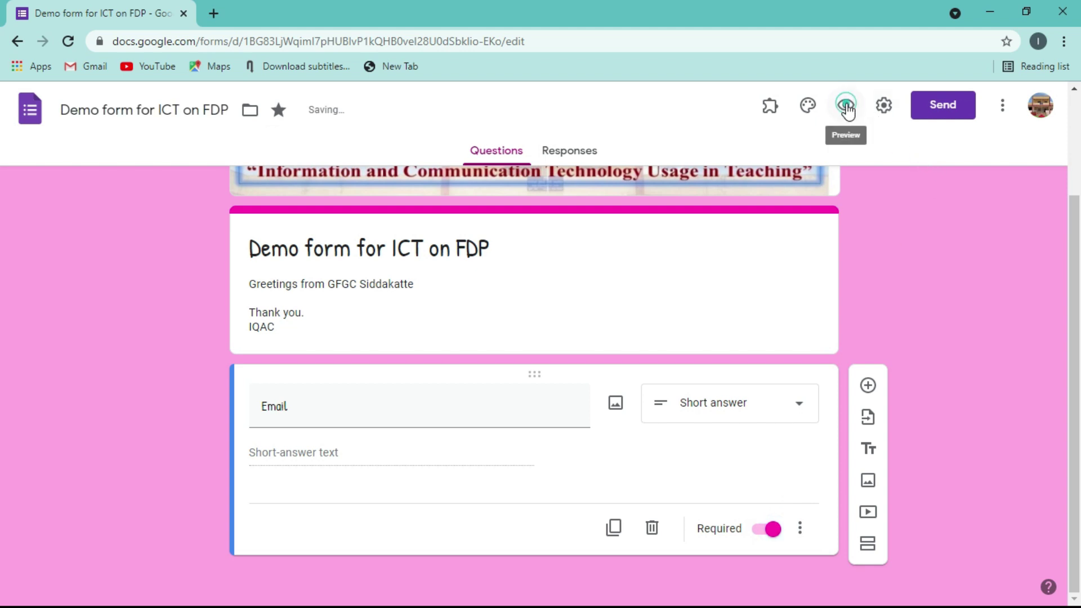
click(846, 107)
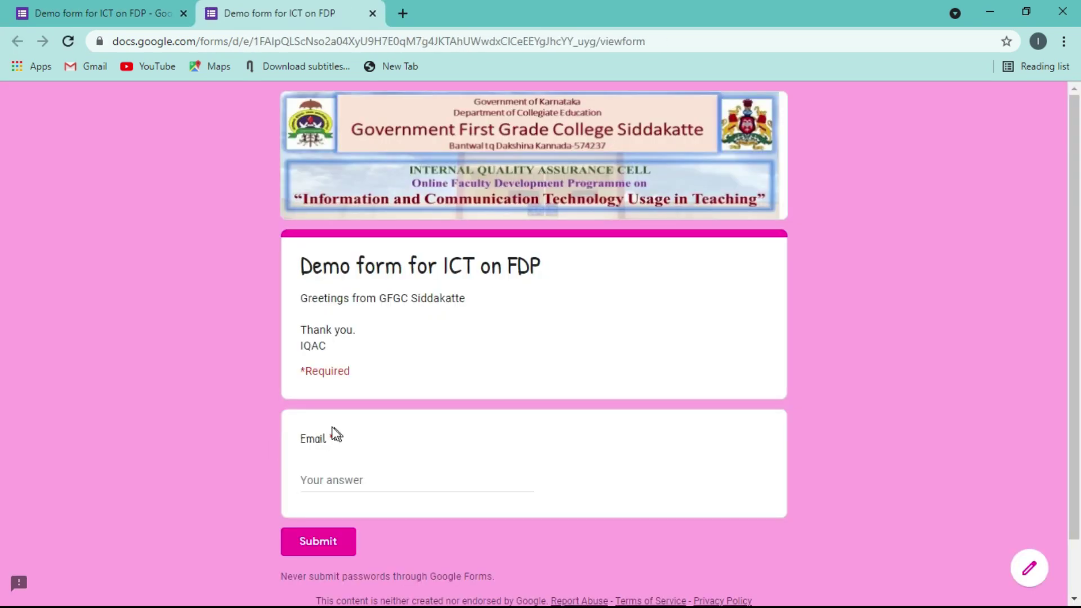
click(372, 13)
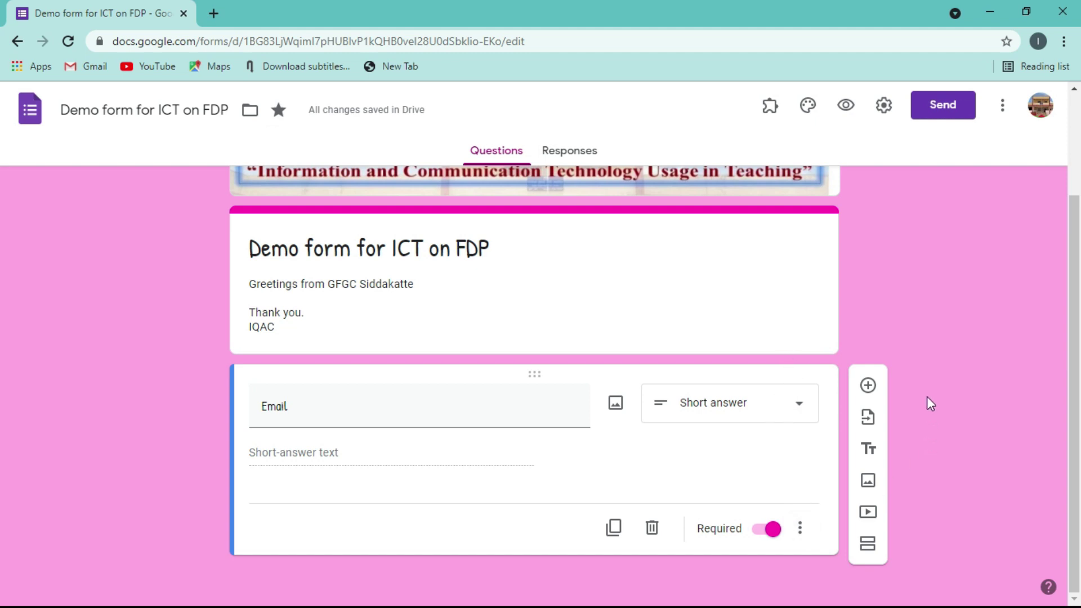
- Add Text → Email response validation to the Email question
click(801, 530)
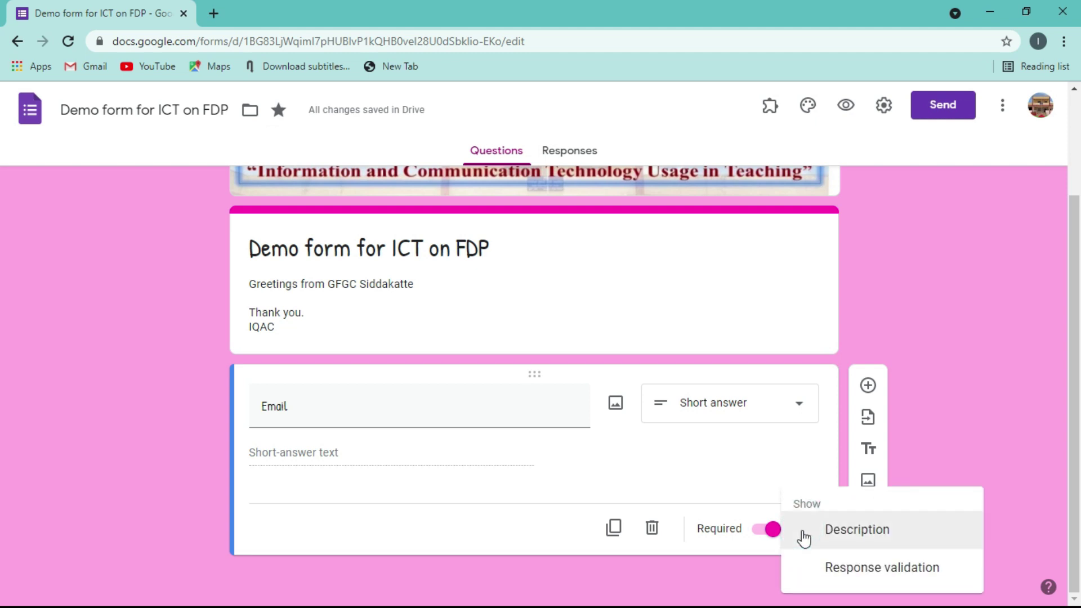
click(843, 568)
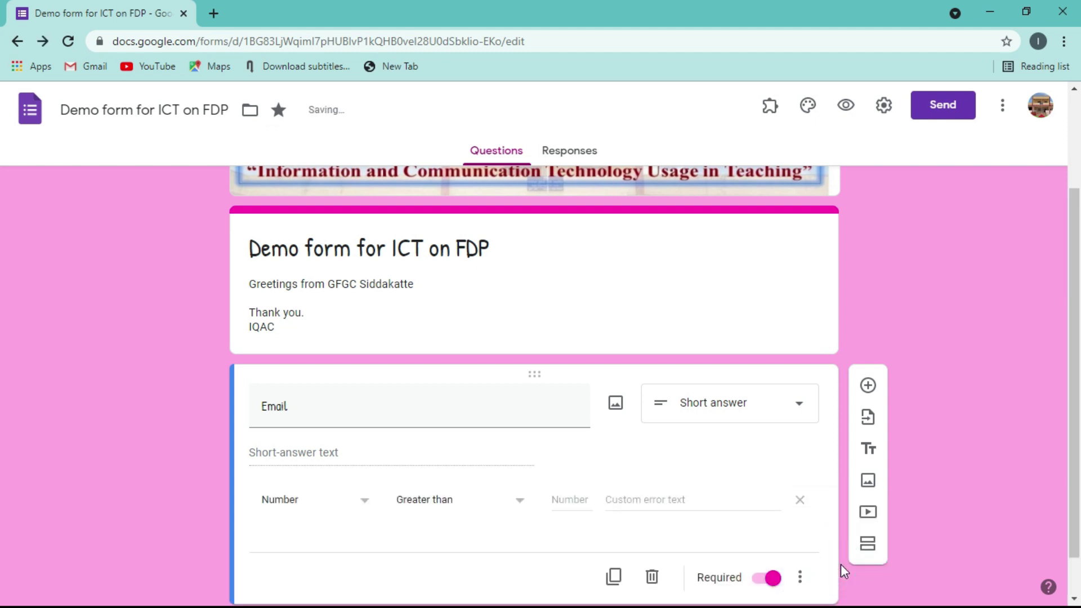
drag(1076, 341, 1075, 461)
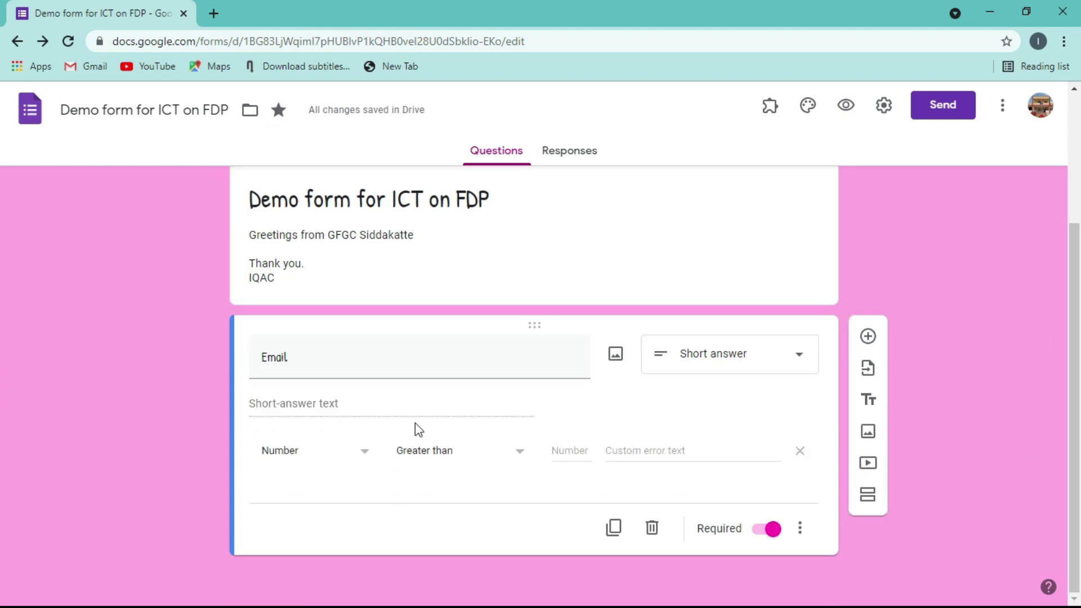
click(365, 456)
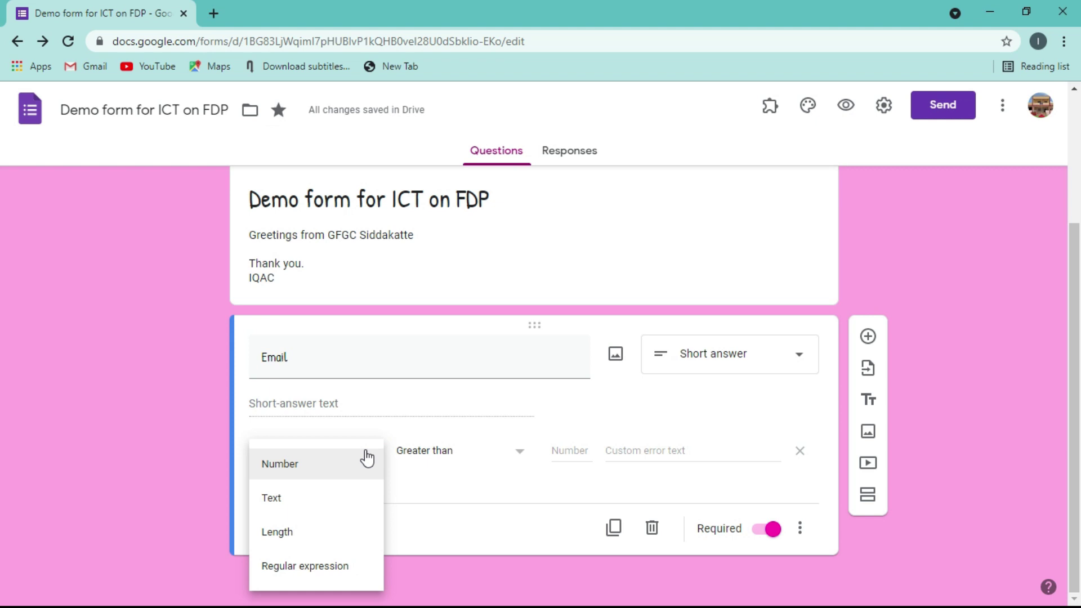
click(268, 501)
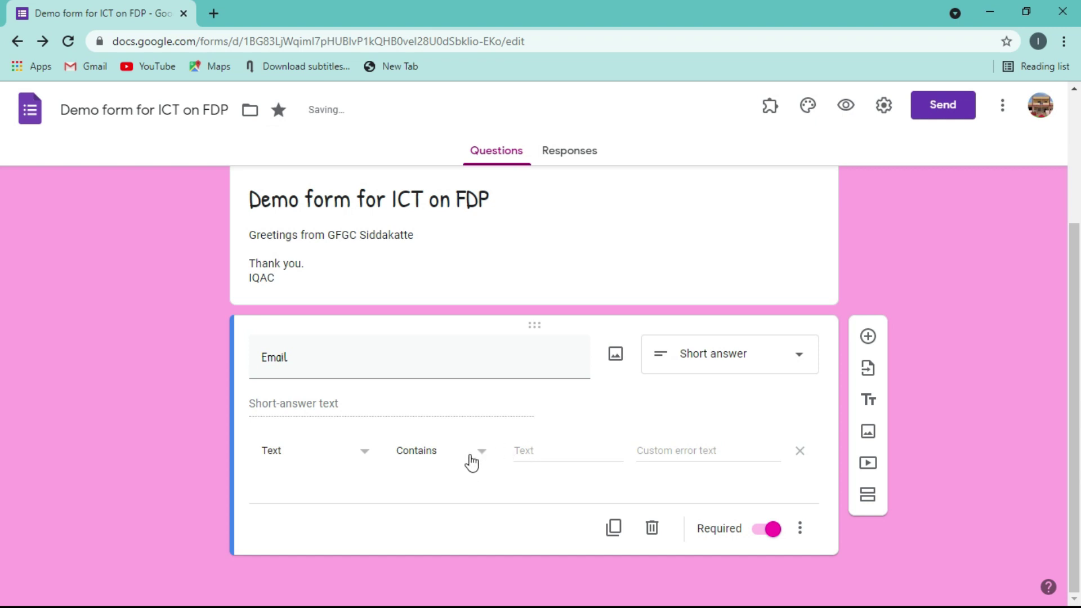
click(525, 449)
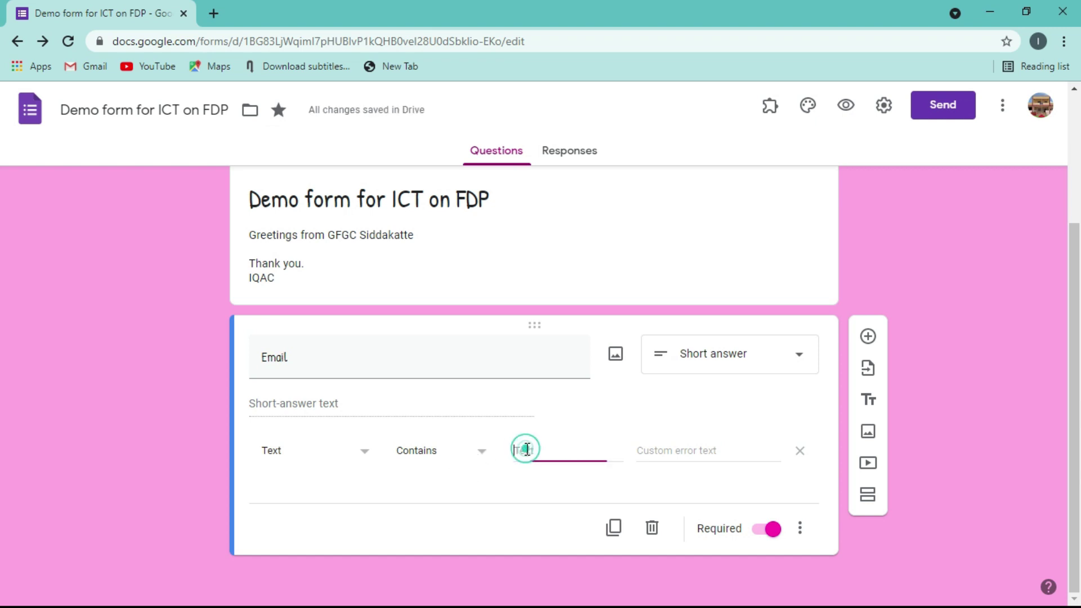
click(478, 453)
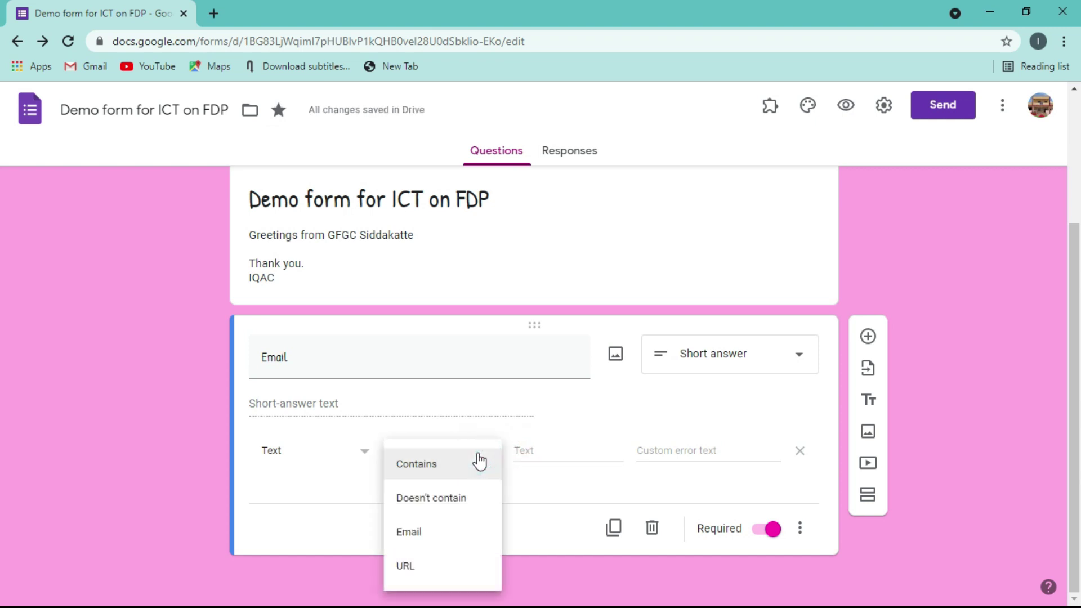
click(407, 532)
click(437, 537)
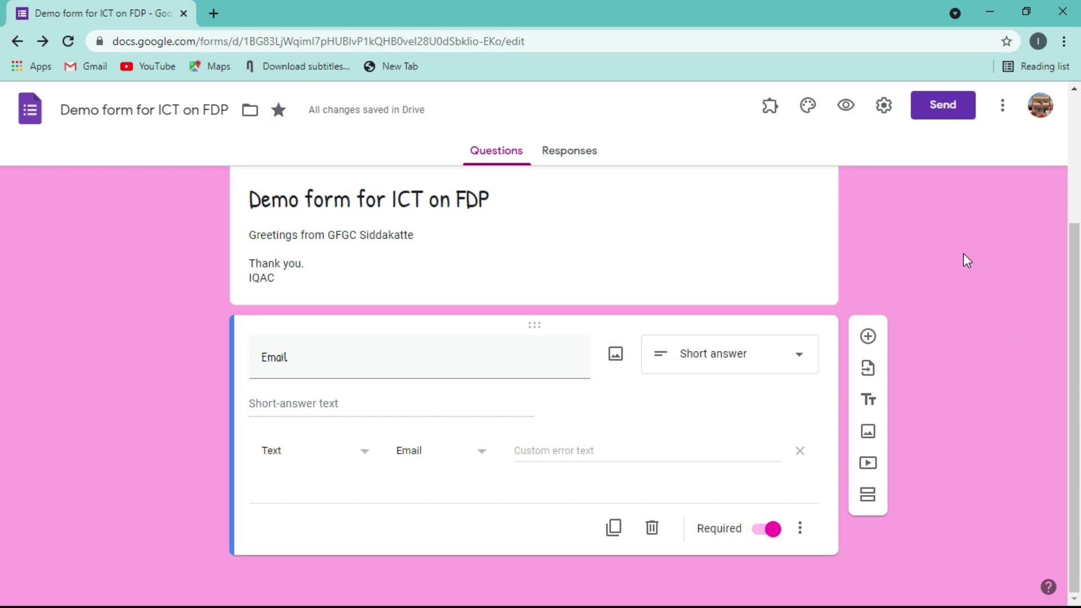
click(956, 400)
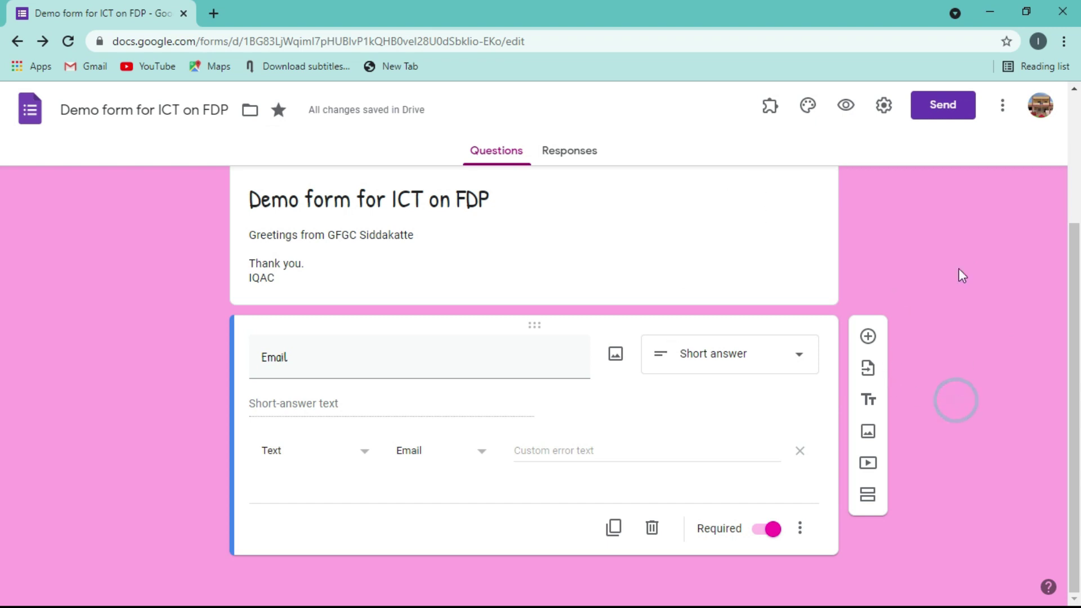
click(844, 107)
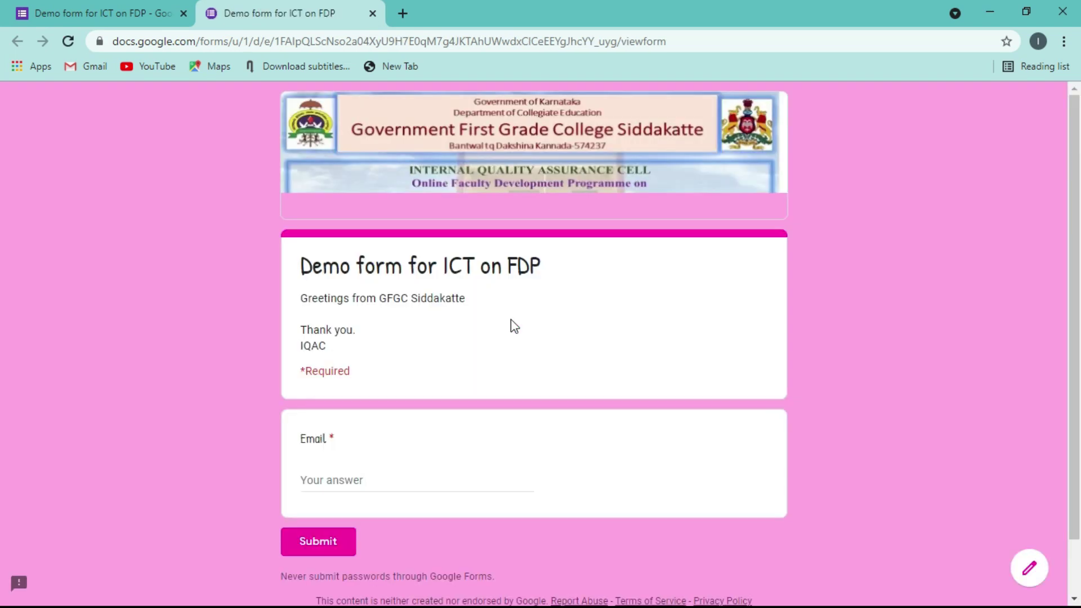
click(336, 475)
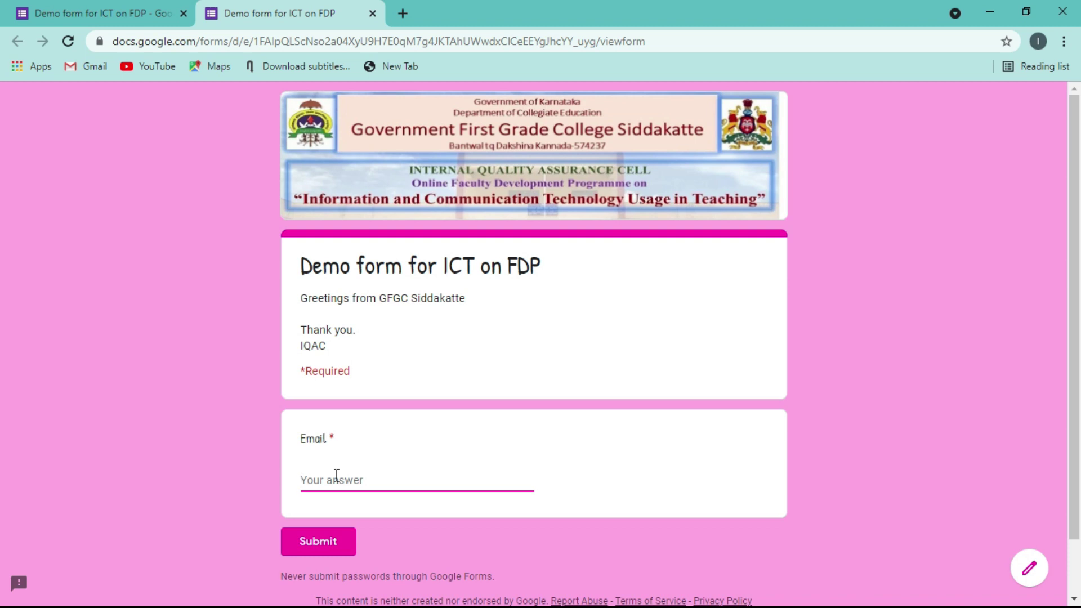
click(86, 518)
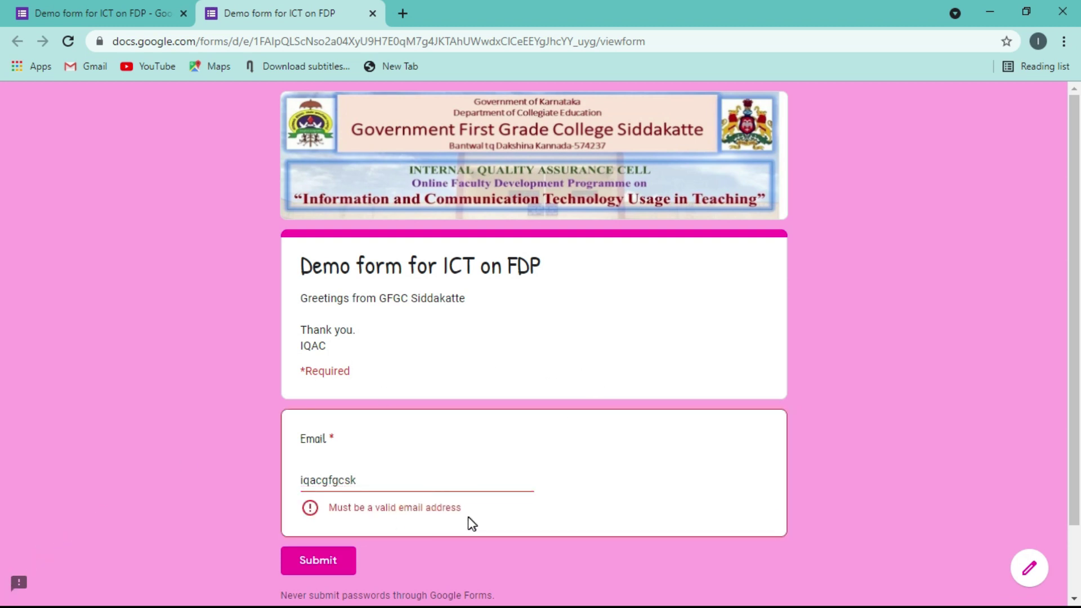
click(377, 479)
text(@m)
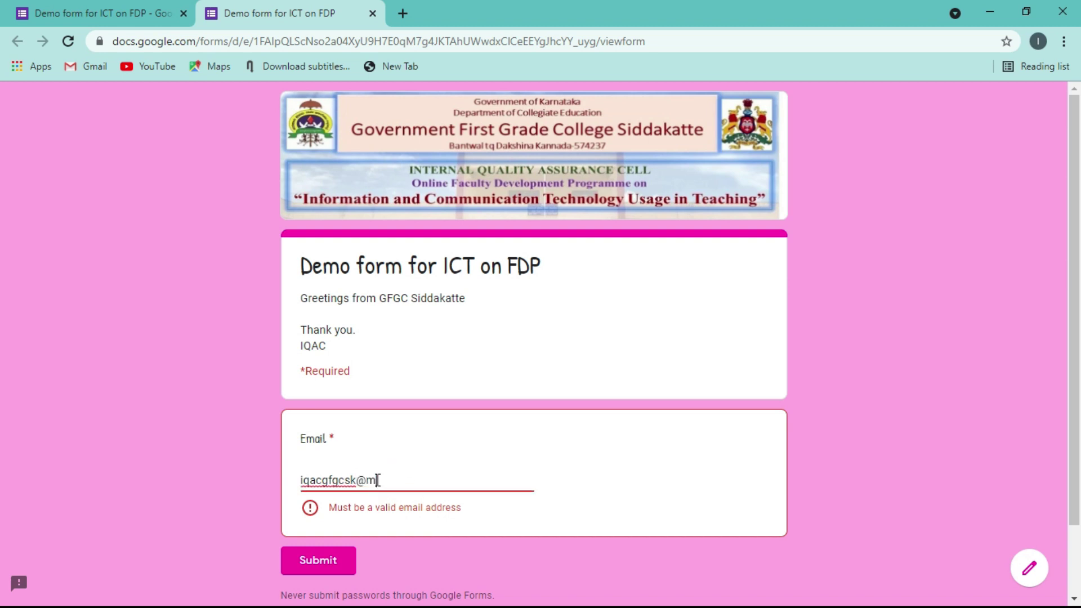
text(gmail.com)
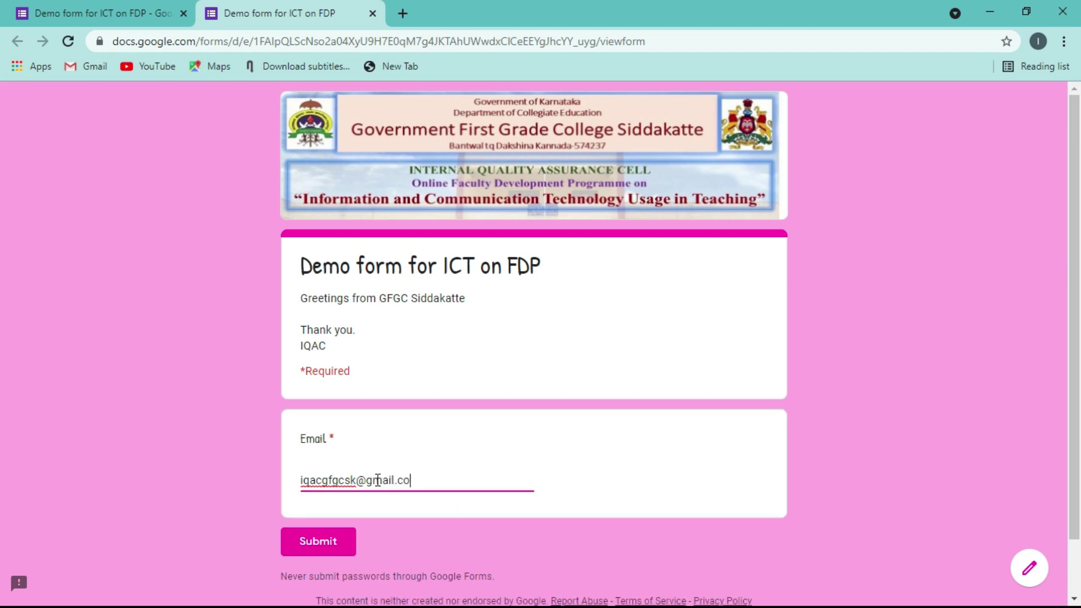
click(101, 469)
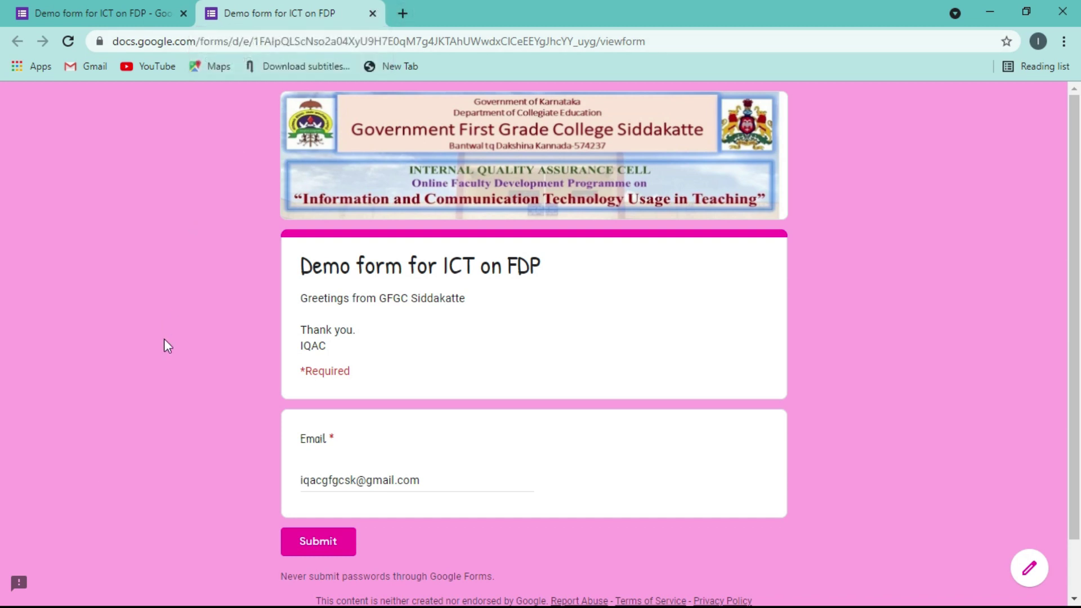
click(372, 13)
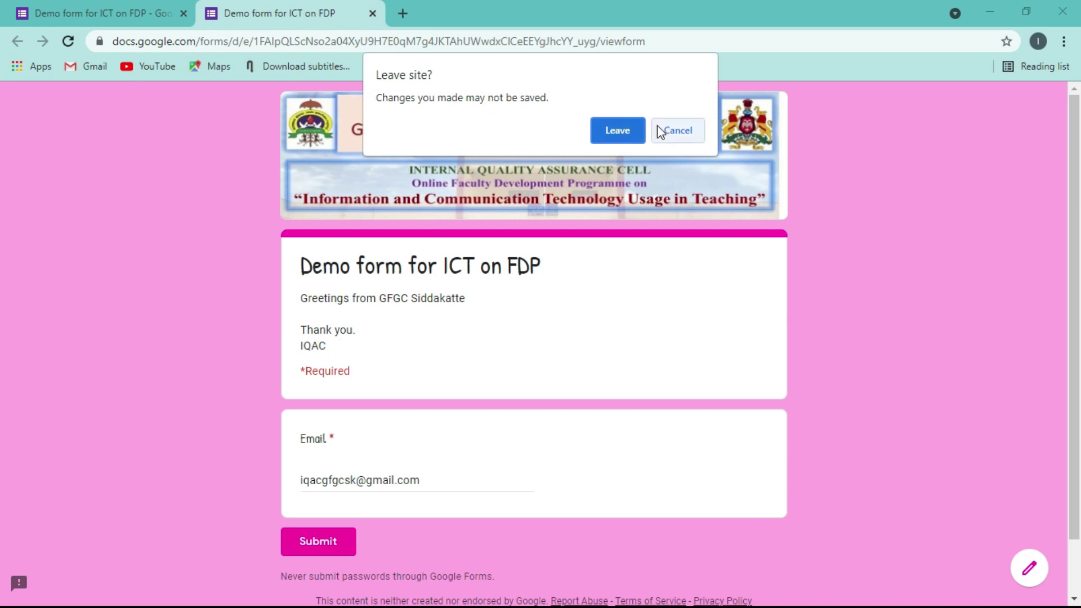
click(632, 133)
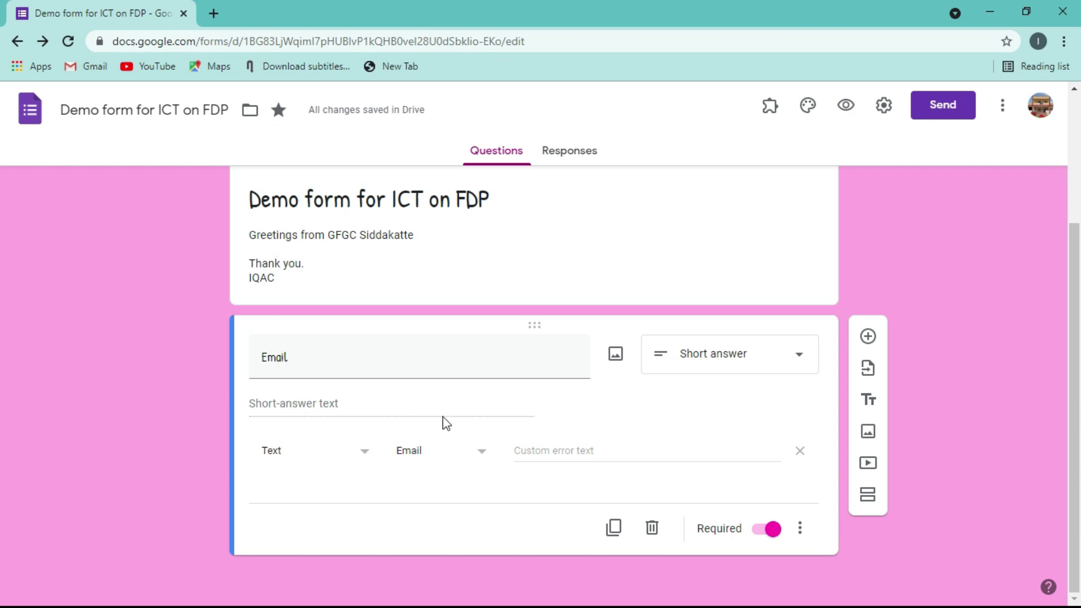
- Give the Email question the description 'Please enter a valid email address'
click(801, 536)
click(845, 532)
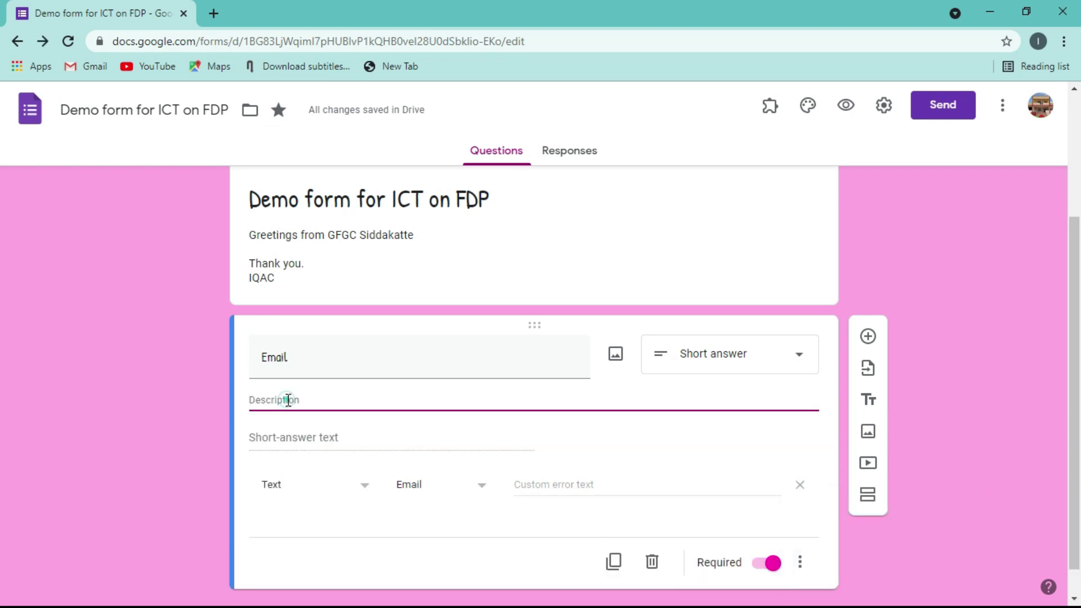
click(288, 399)
text(Please)
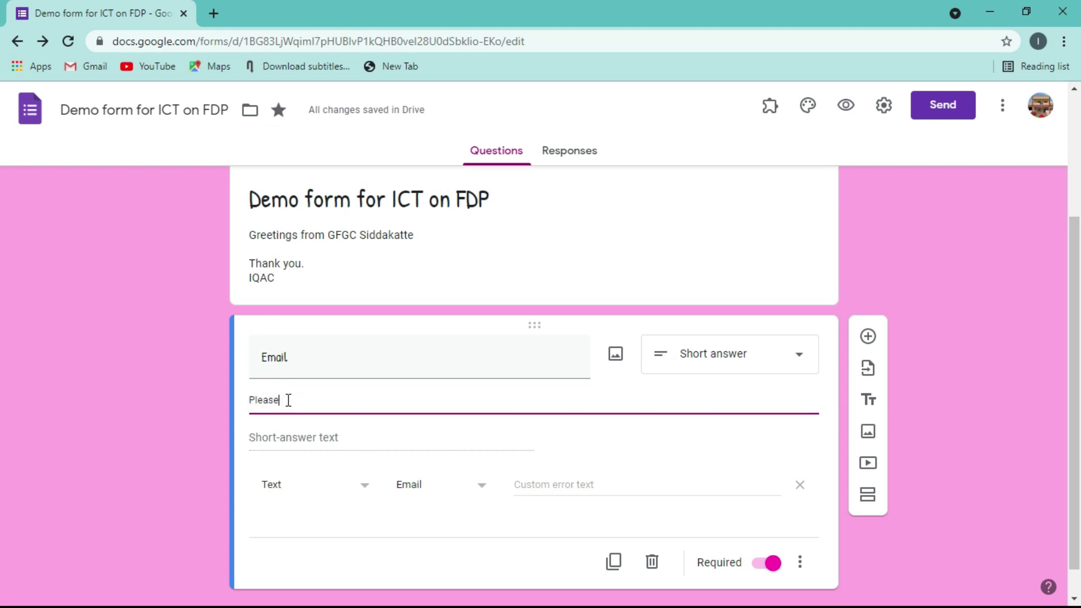
text( enter a va)
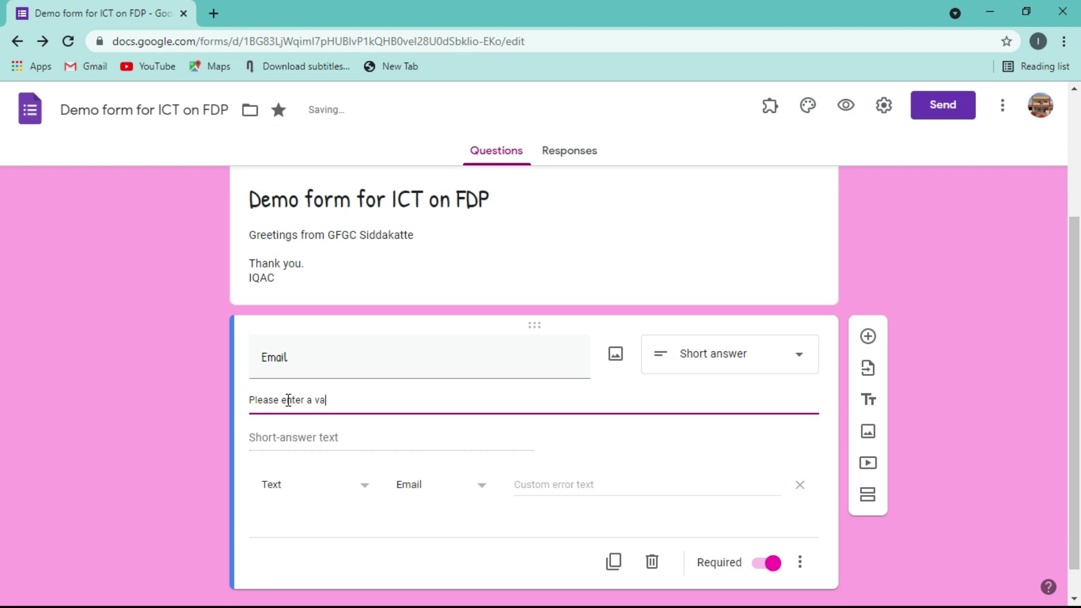
text(lid email address.)
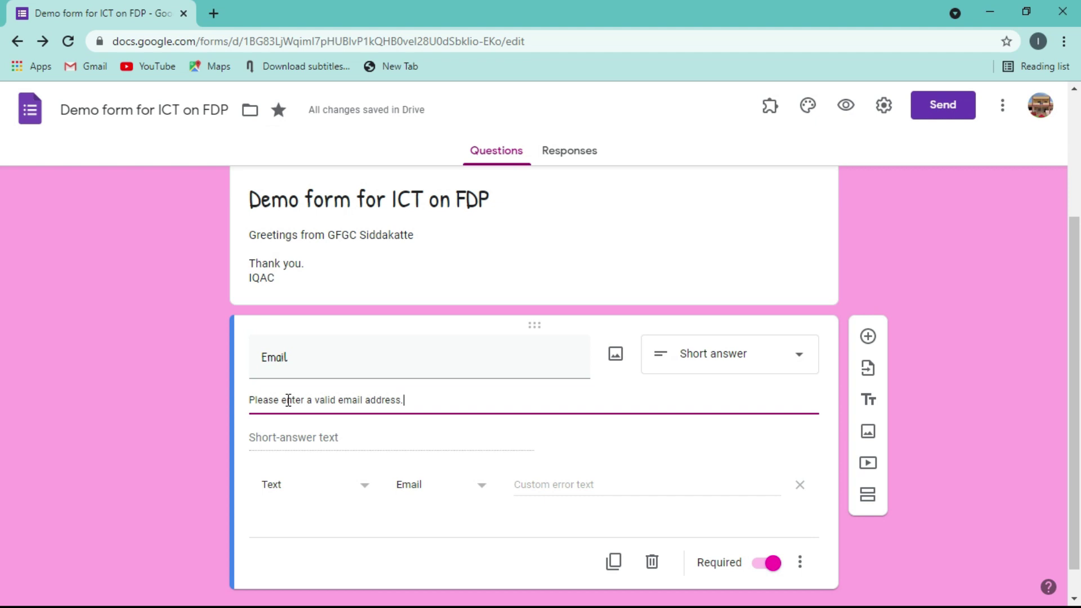
click(88, 440)
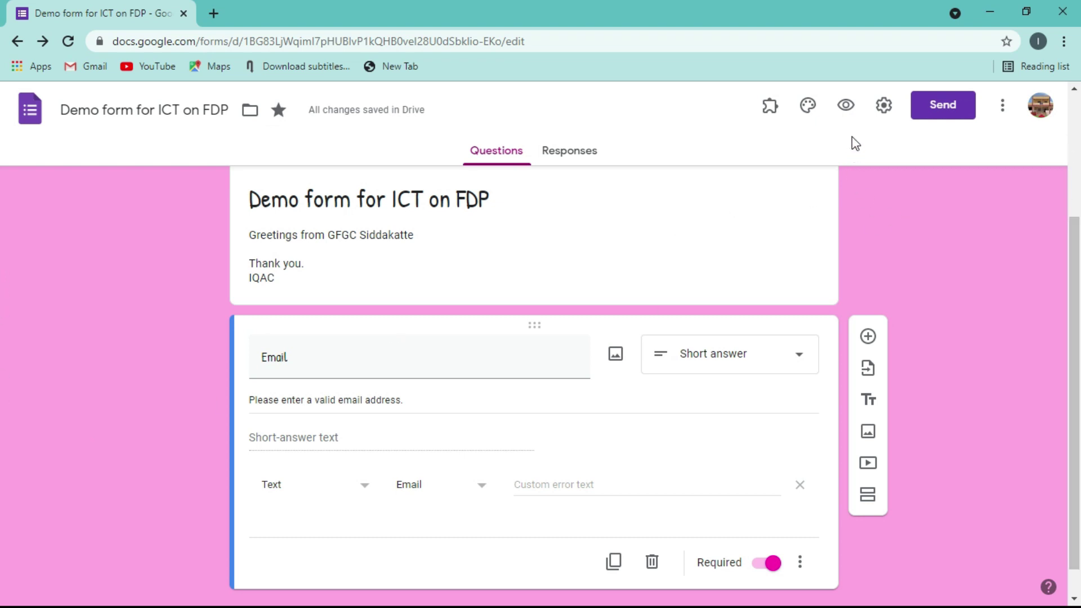
click(883, 107)
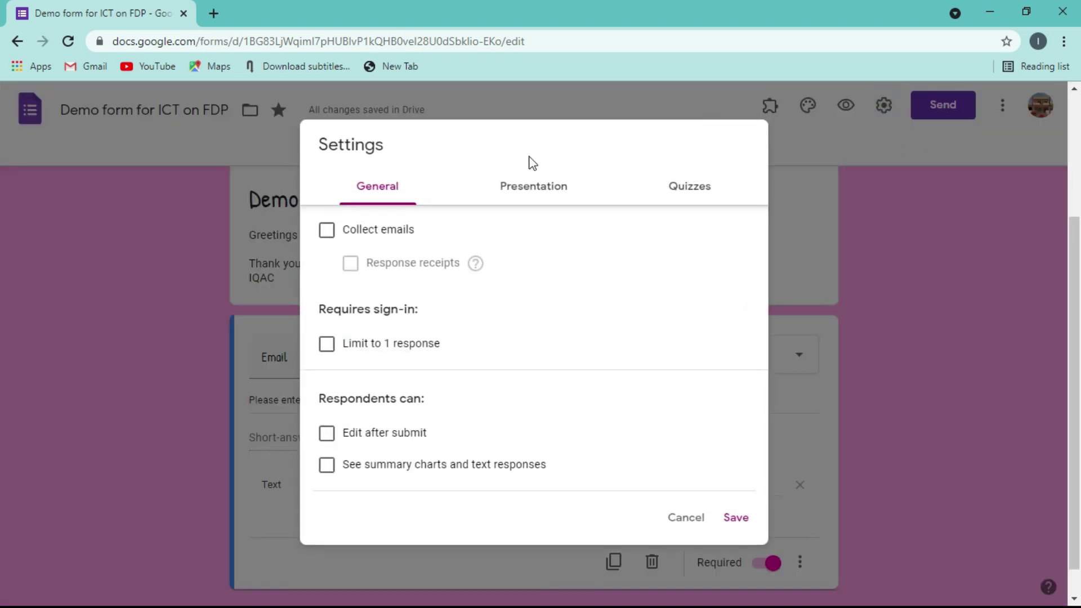
click(326, 232)
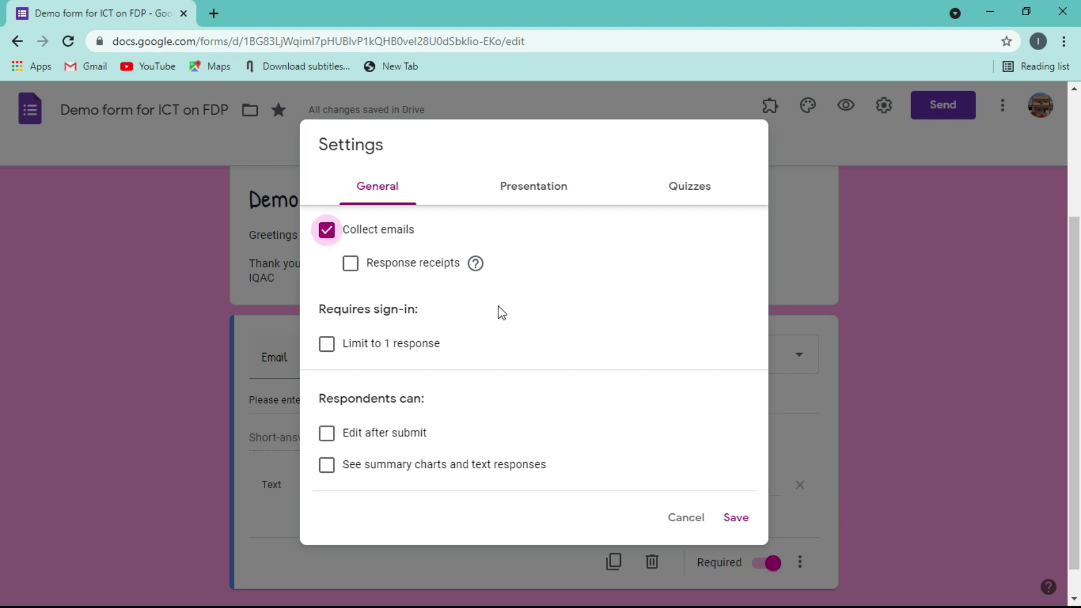
click(740, 525)
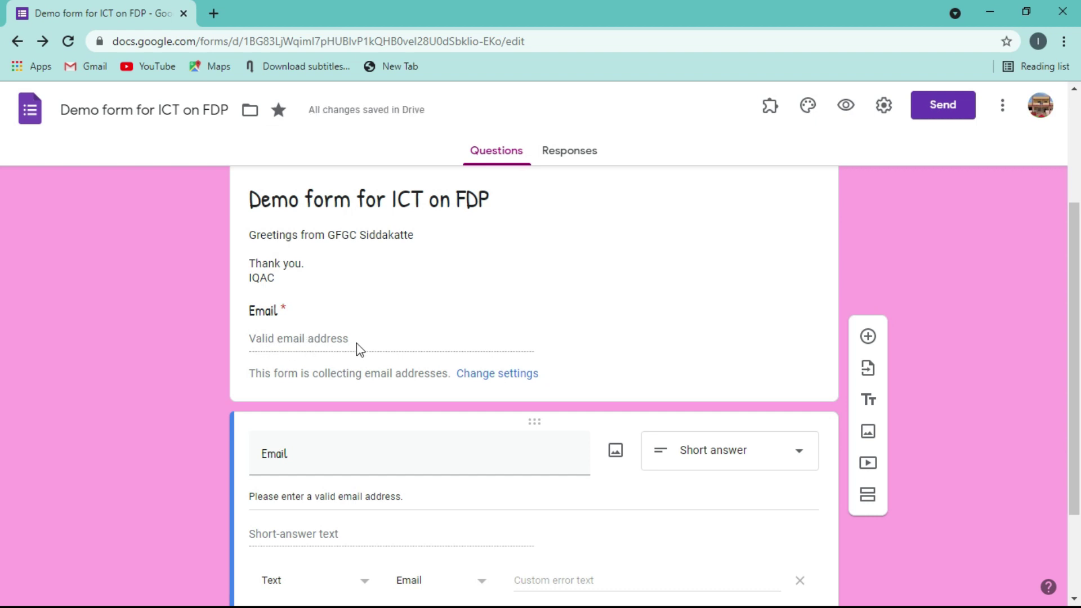
click(511, 375)
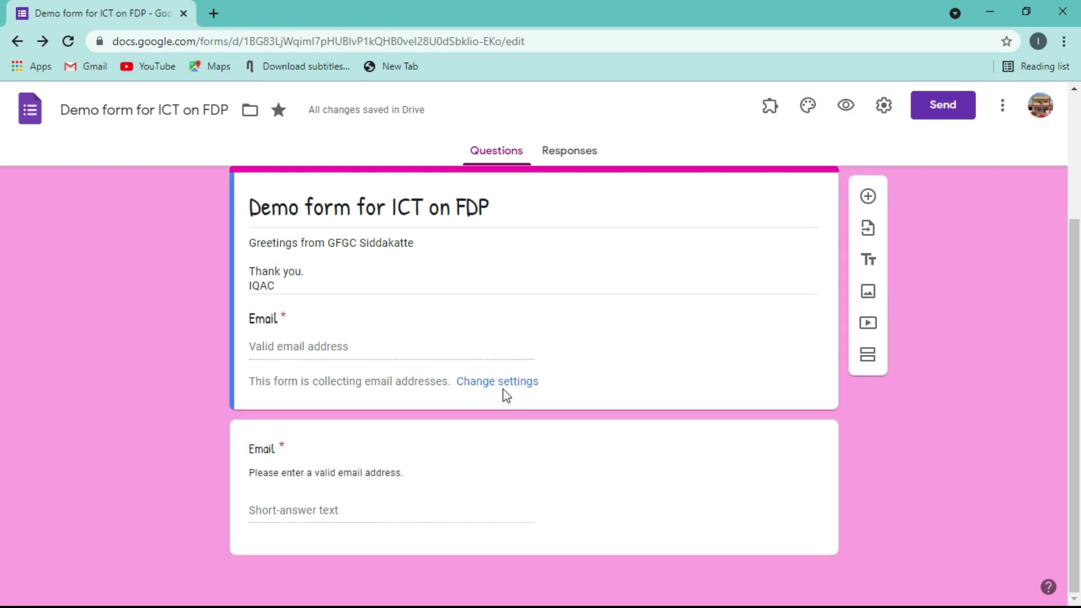
click(506, 387)
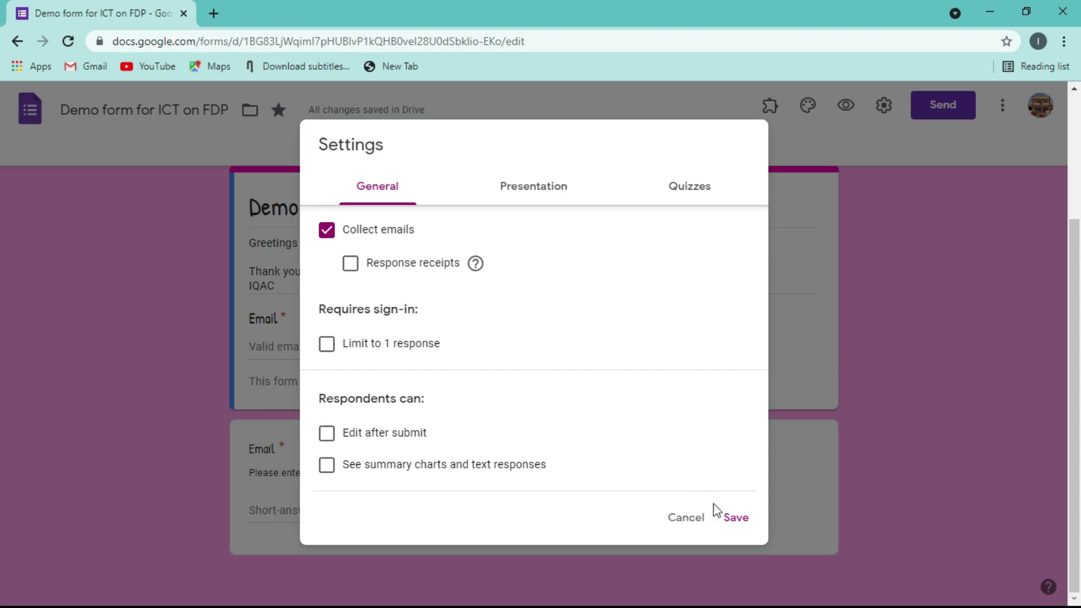
click(742, 524)
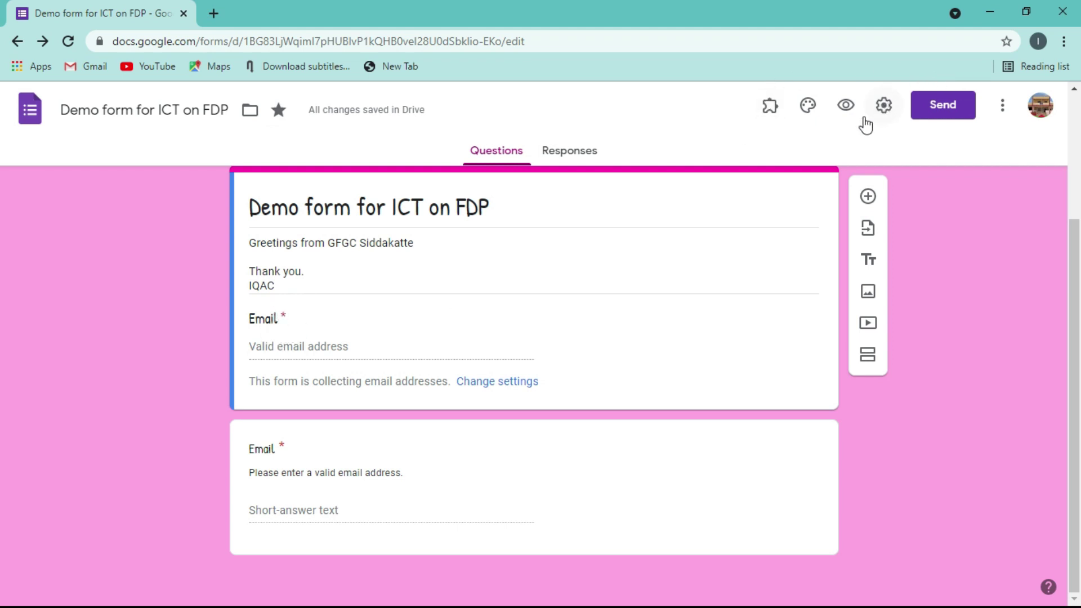
- Enable response receipts set to 'If respondent requests it' and save the settings
click(883, 107)
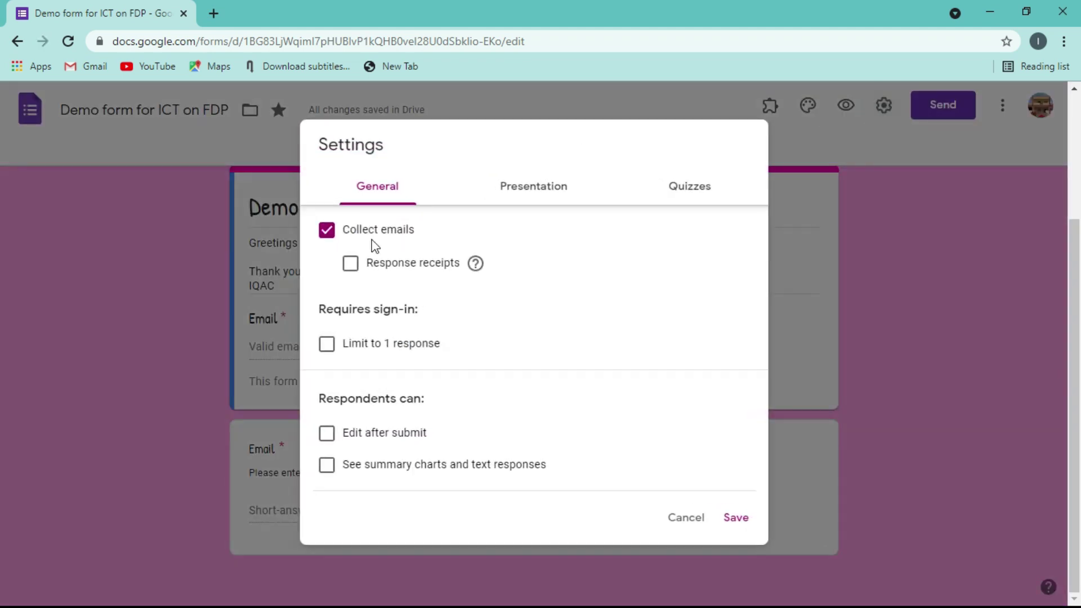
click(352, 266)
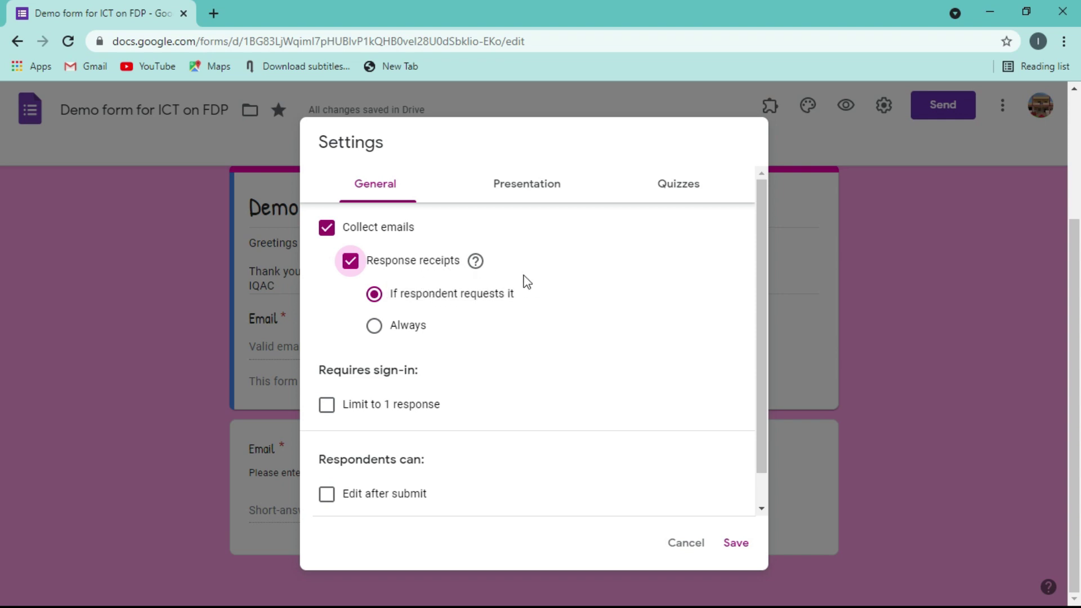
click(374, 326)
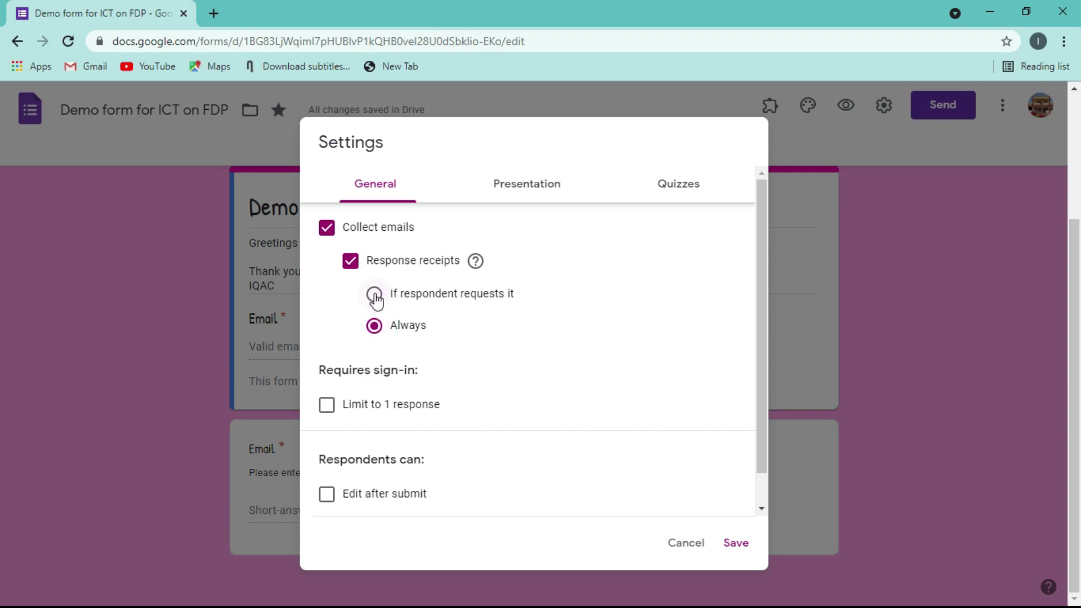
click(375, 295)
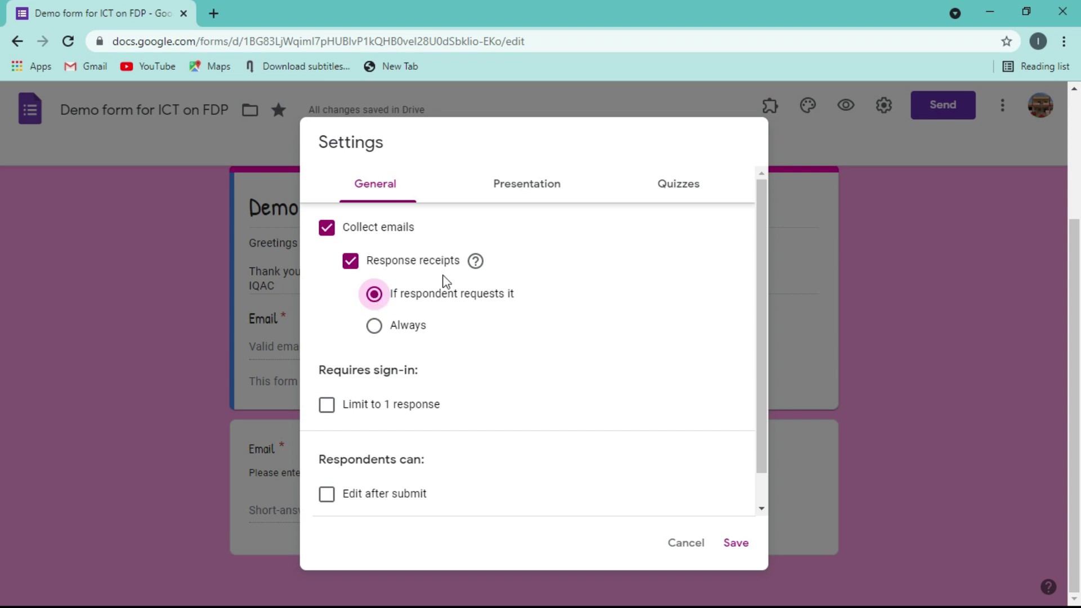
click(744, 545)
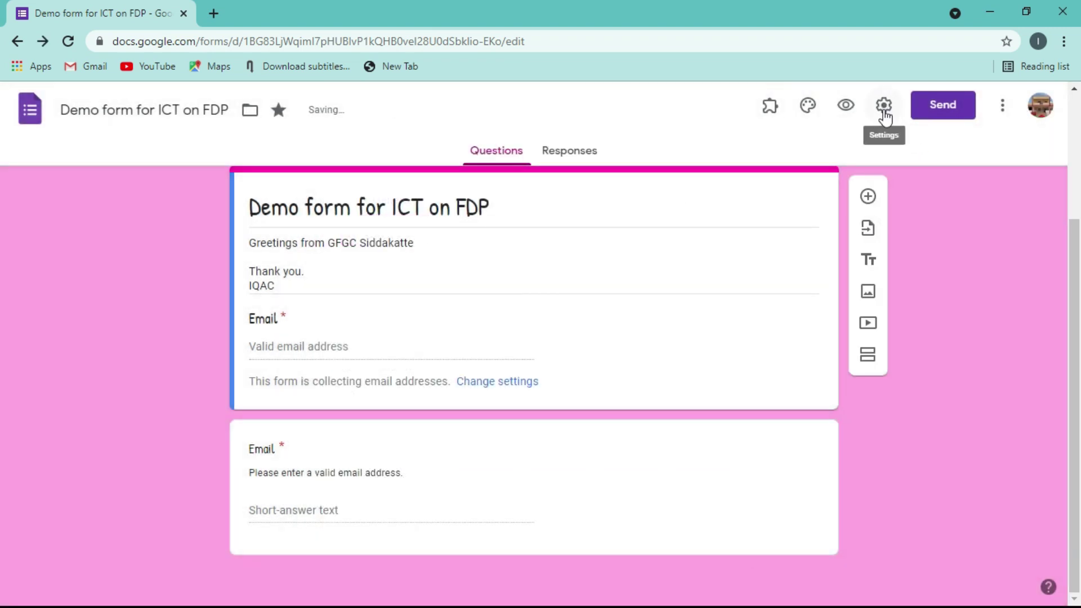
- Preview the form as a respondent, toggling 'Send me a copy of my response' on and off
click(831, 105)
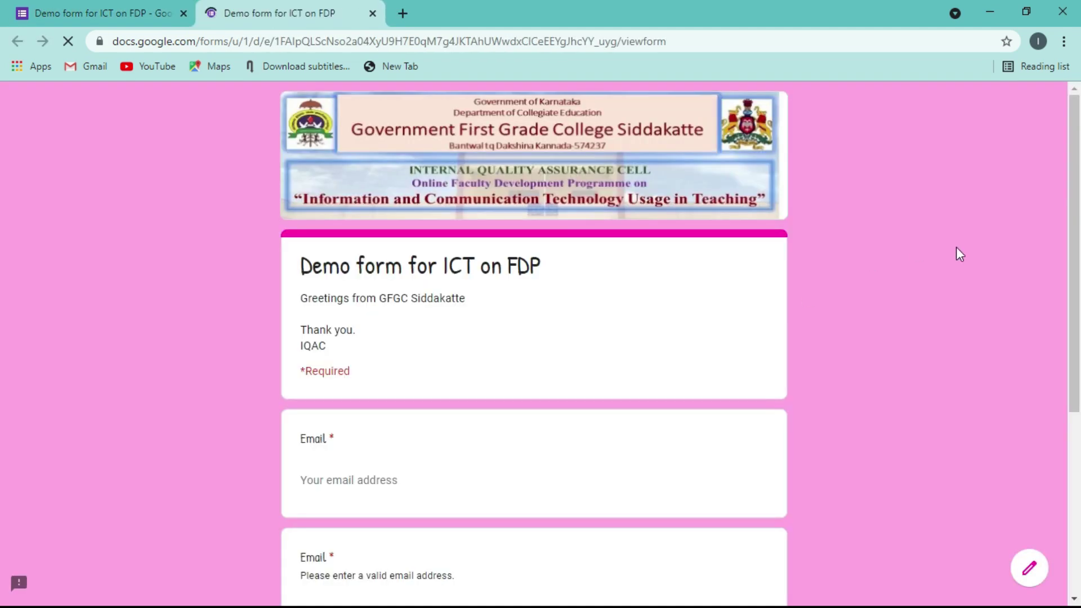
scroll(1073, 245, down, 5)
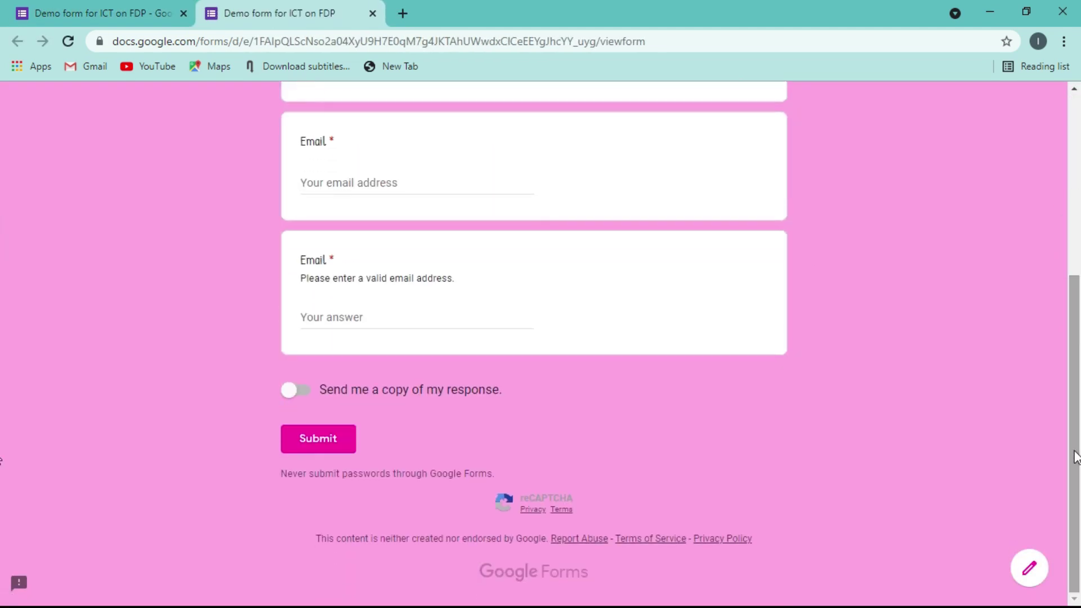
click(302, 393)
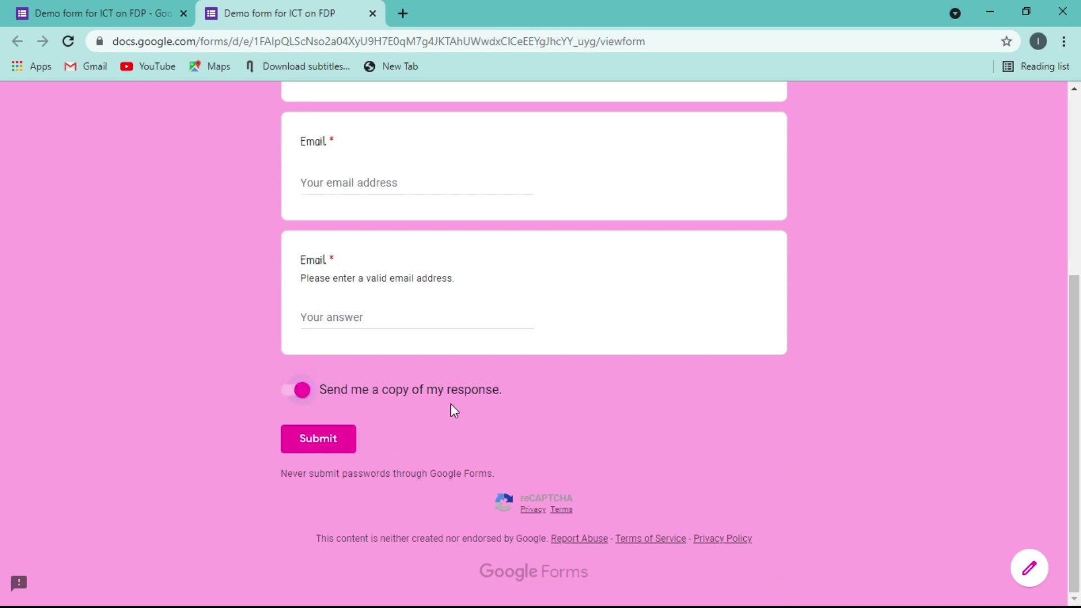
click(289, 398)
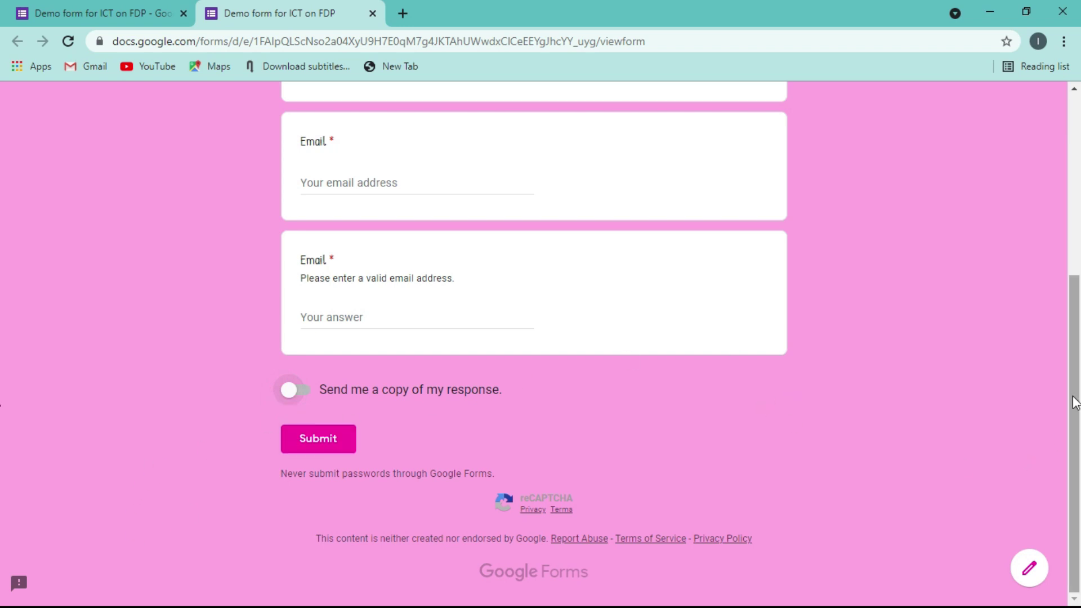
scroll(1045, 235, up, 1)
scroll(1045, 236, up, 4)
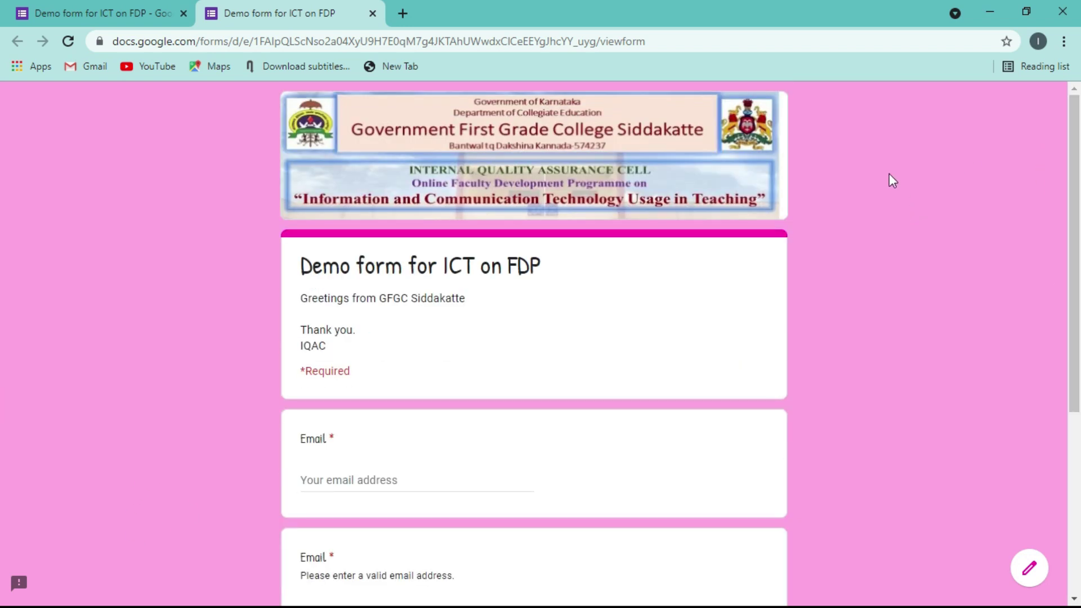
- Close the preview and, in Settings, limit each respondent to 1 response
click(371, 14)
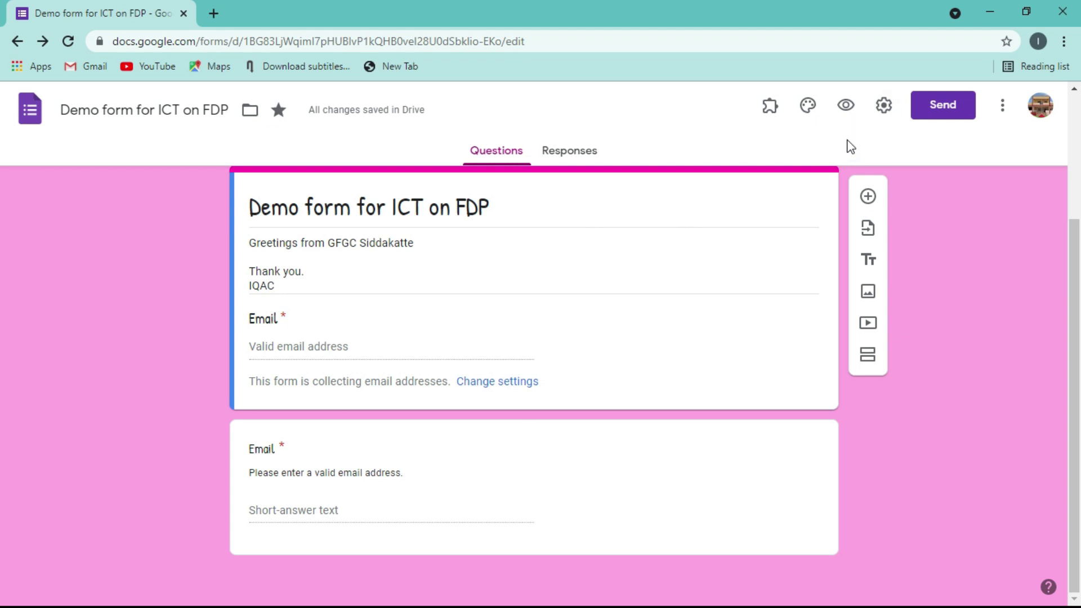
click(884, 106)
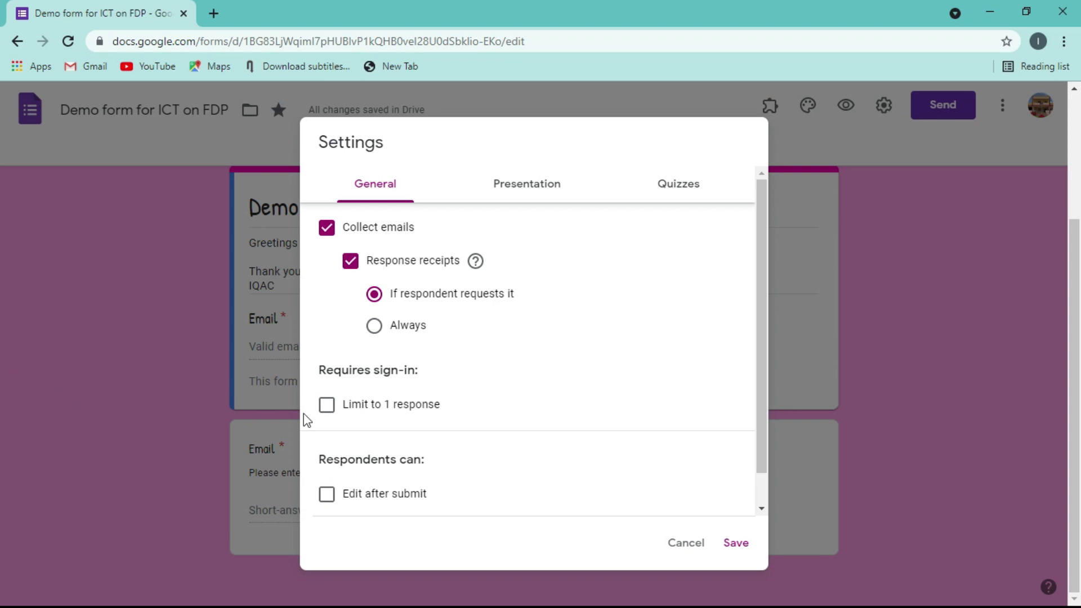
click(332, 417)
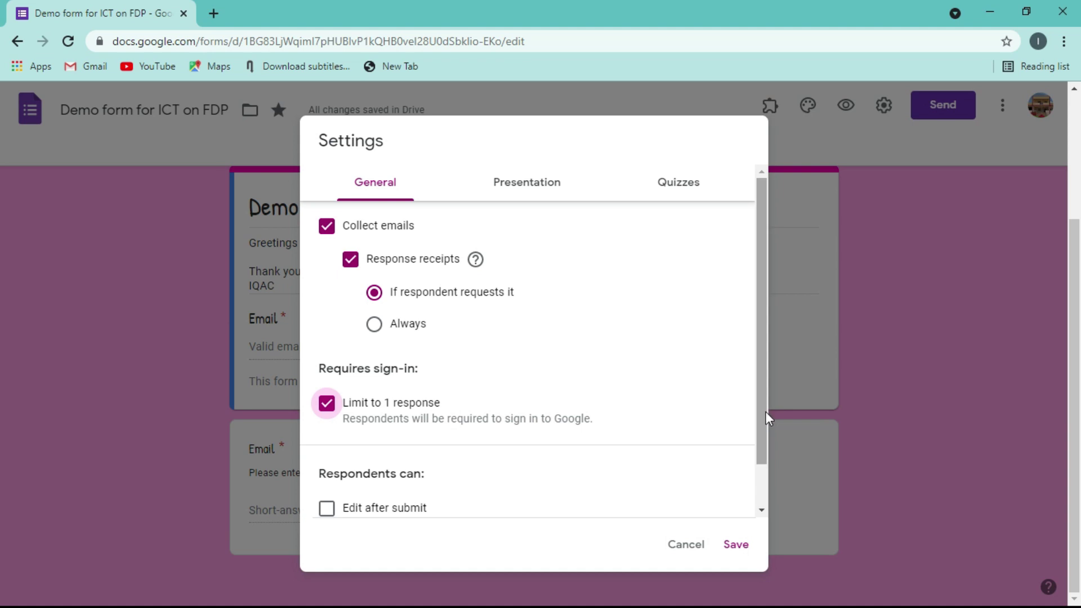
drag(765, 411, 760, 484)
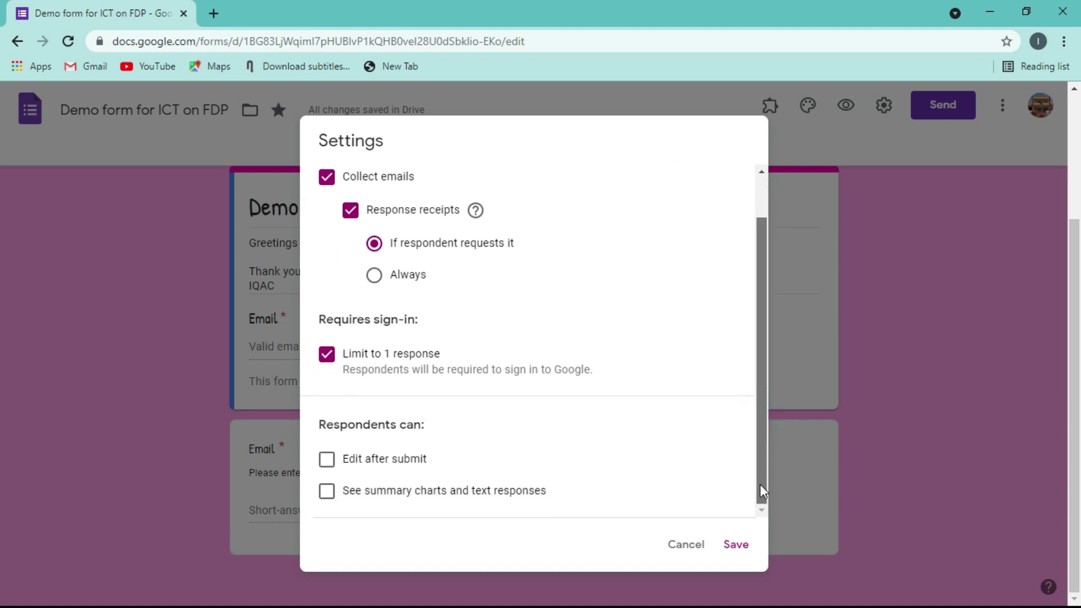
- Try the edit-after-submit and summary-charts options, then save the settings
click(334, 470)
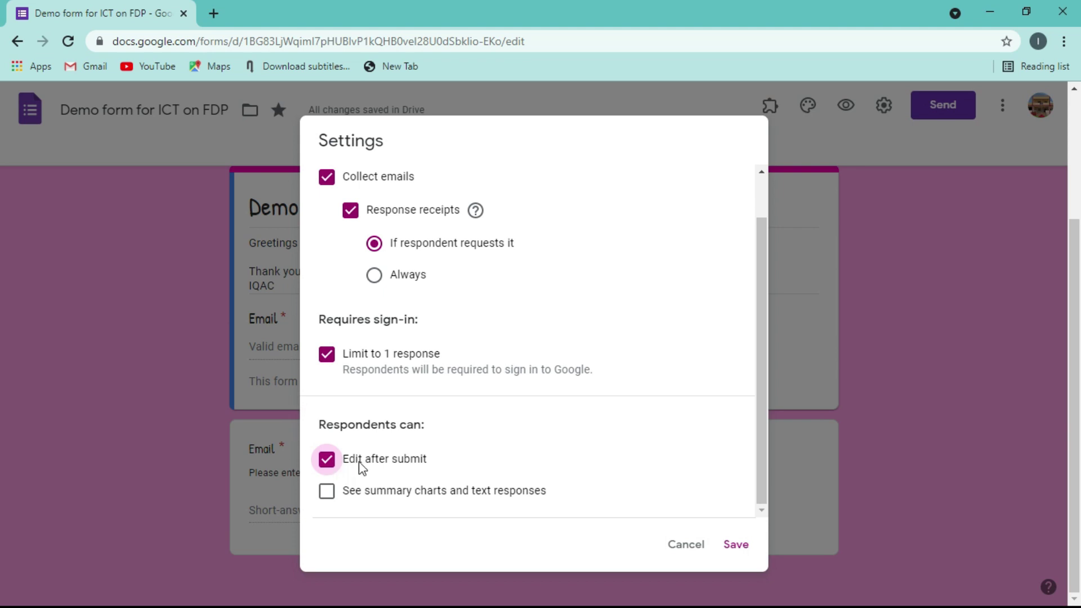
click(330, 462)
click(325, 493)
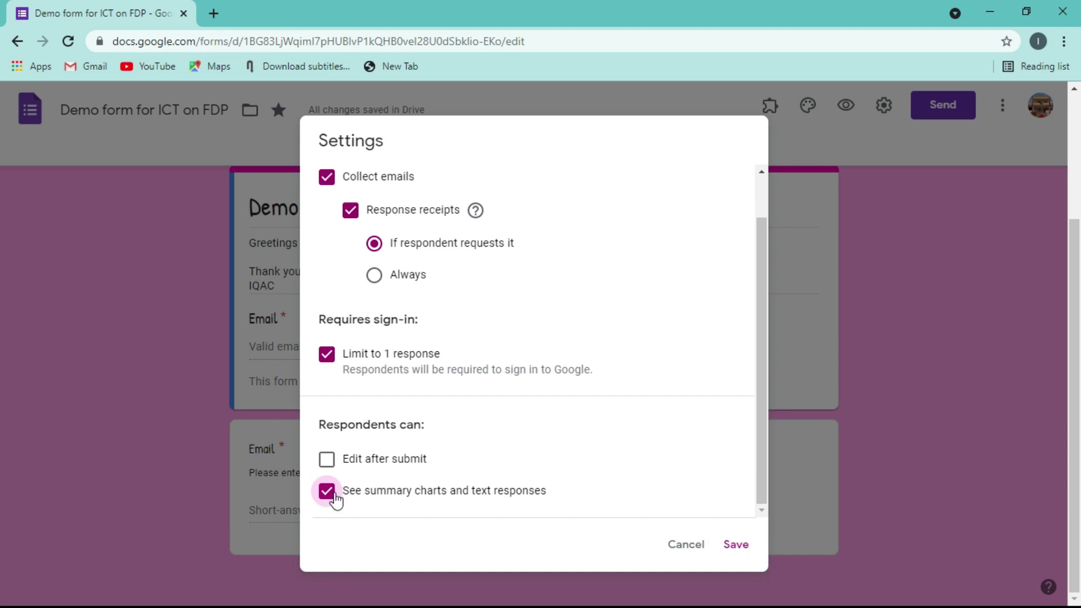
click(334, 498)
click(736, 545)
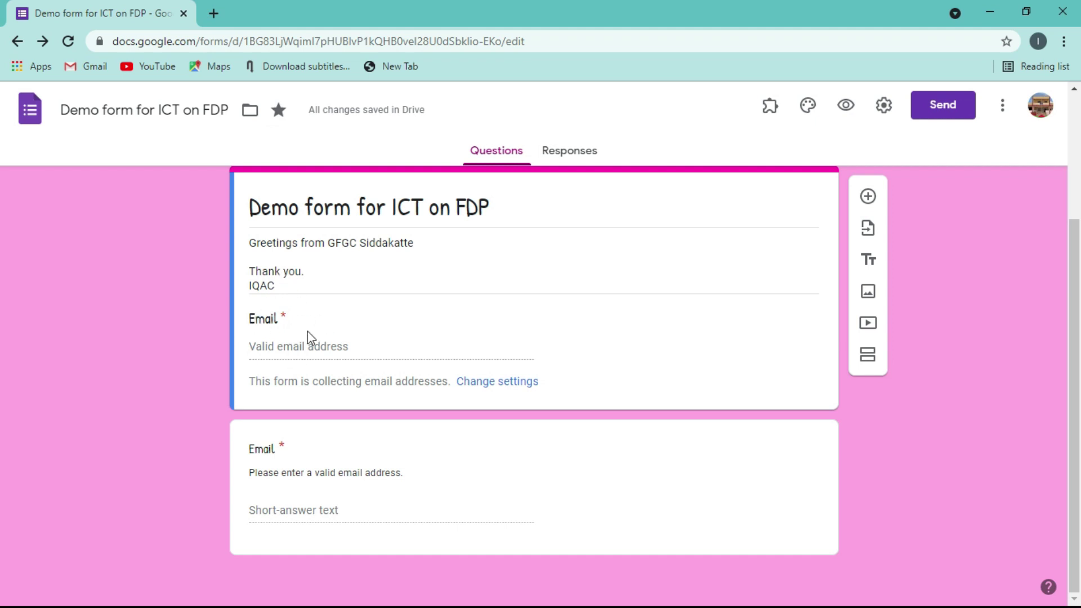
- Retitle the second Email question to 'Name of the Participant'
click(317, 426)
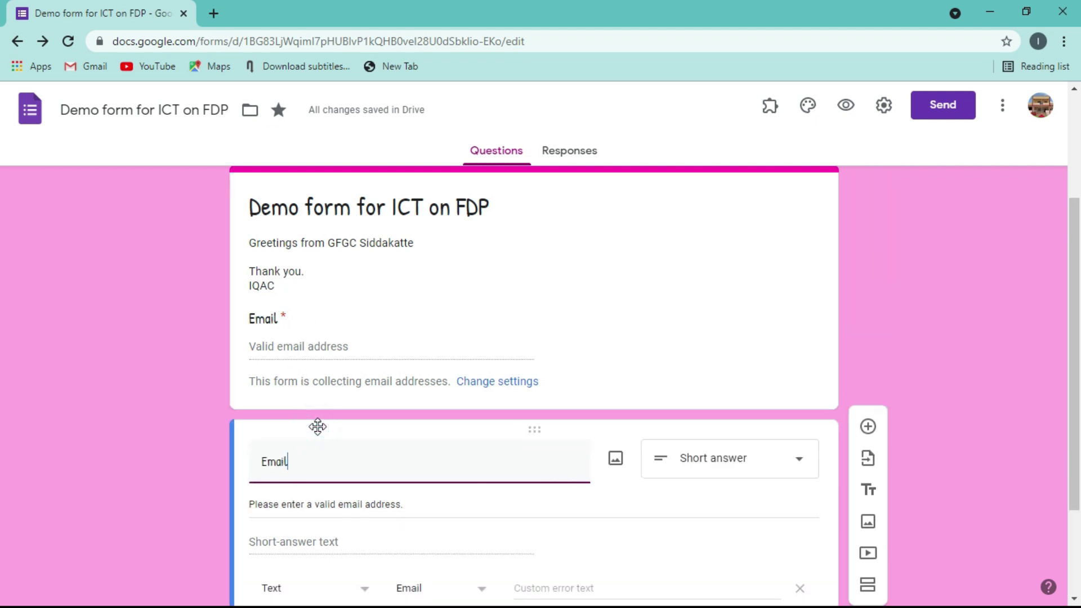
scroll(1067, 279, down, 3)
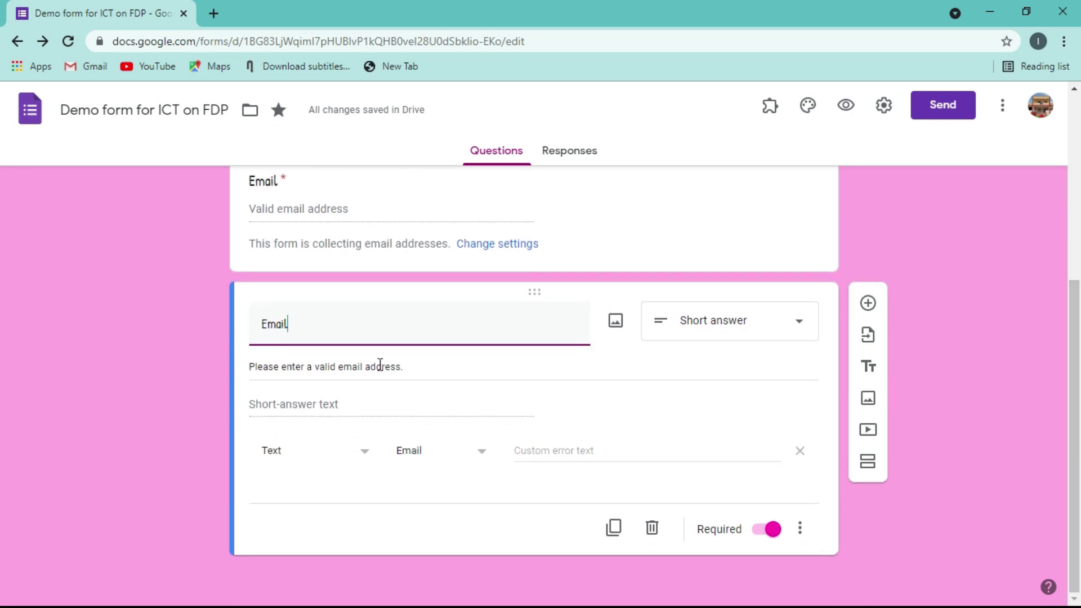
drag(292, 323, 239, 339)
text(Na)
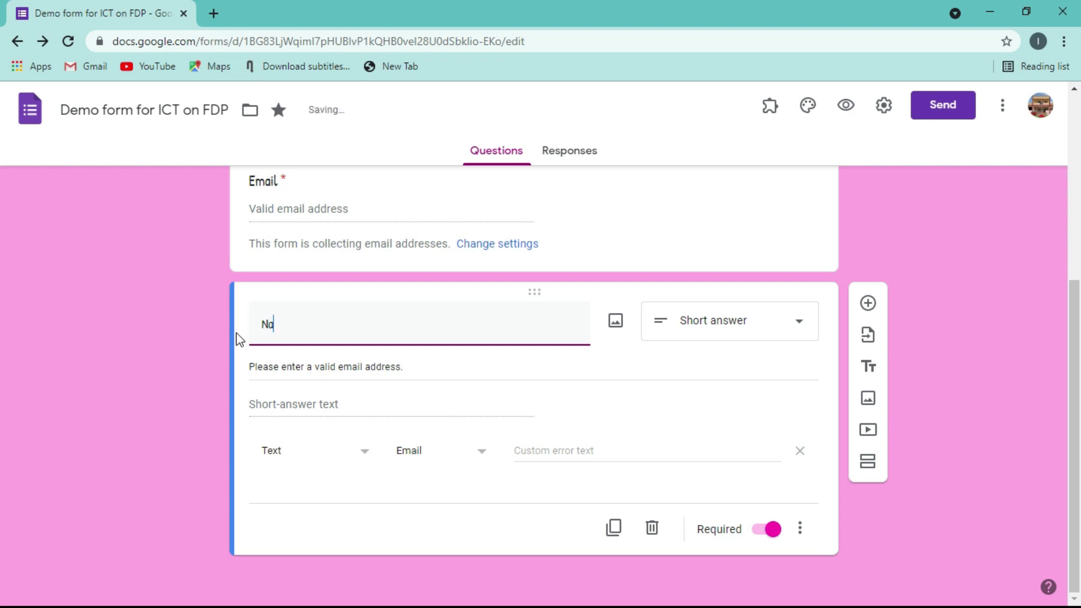
text(me of the Par)
text(ticipant)
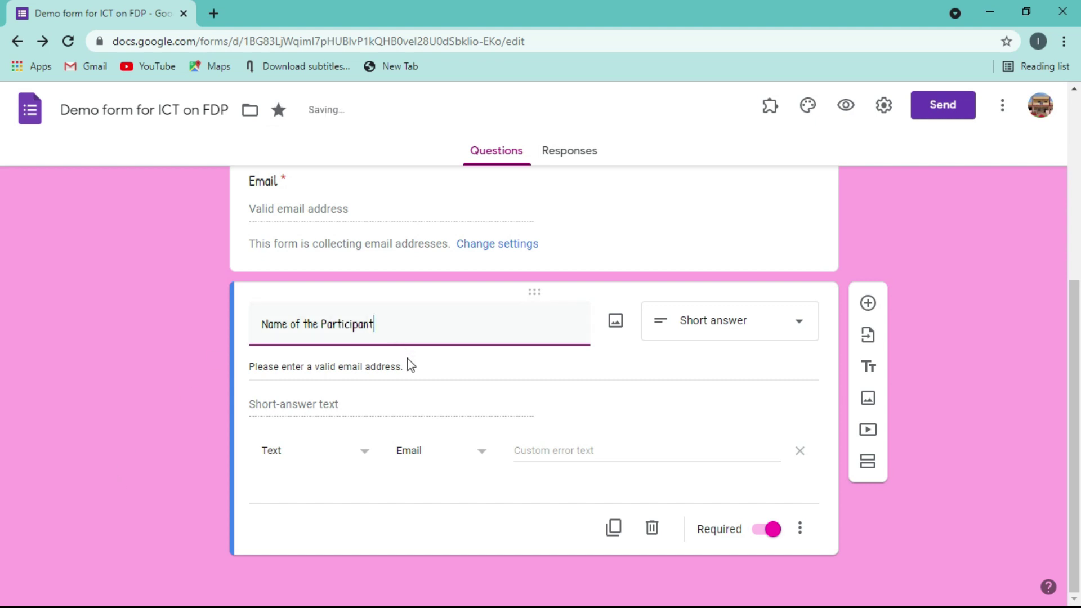
- Change its description to 'Please enter details as per official records'
click(311, 370)
triple_click(310, 370)
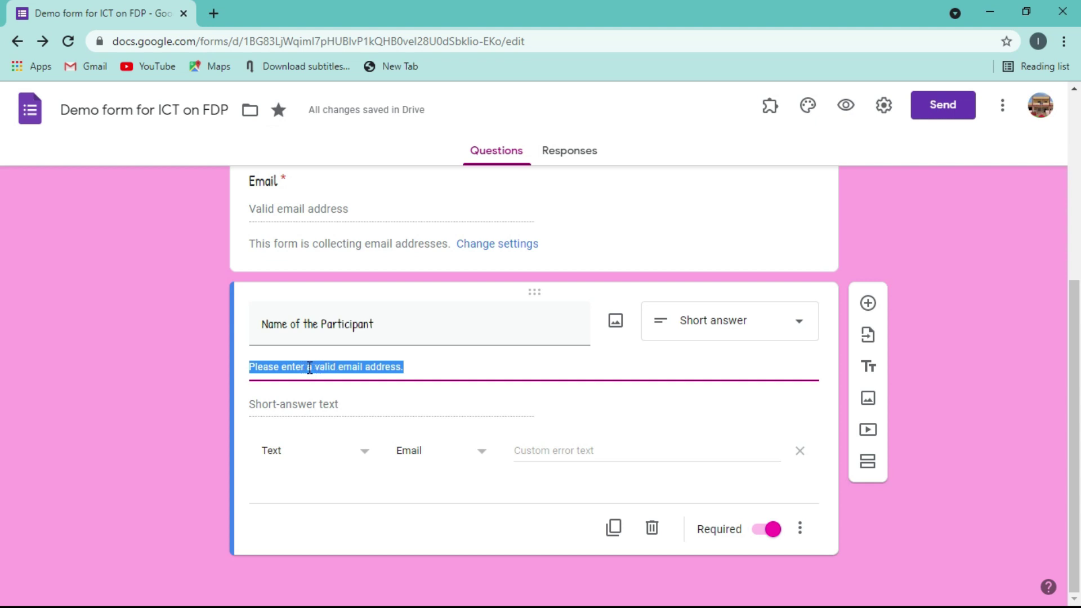
click(391, 366)
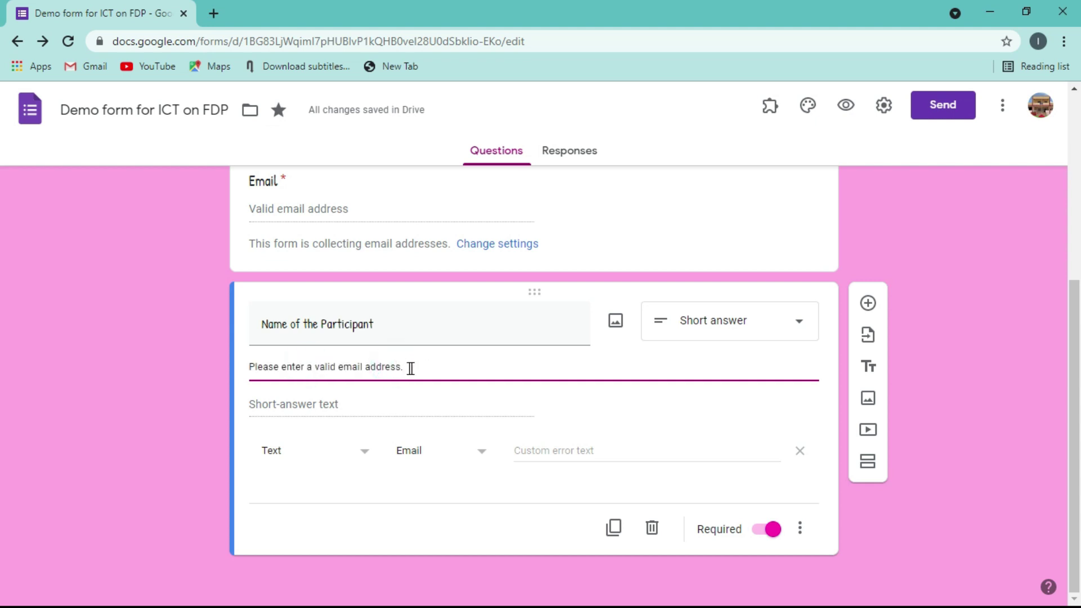
drag(410, 367, 307, 375)
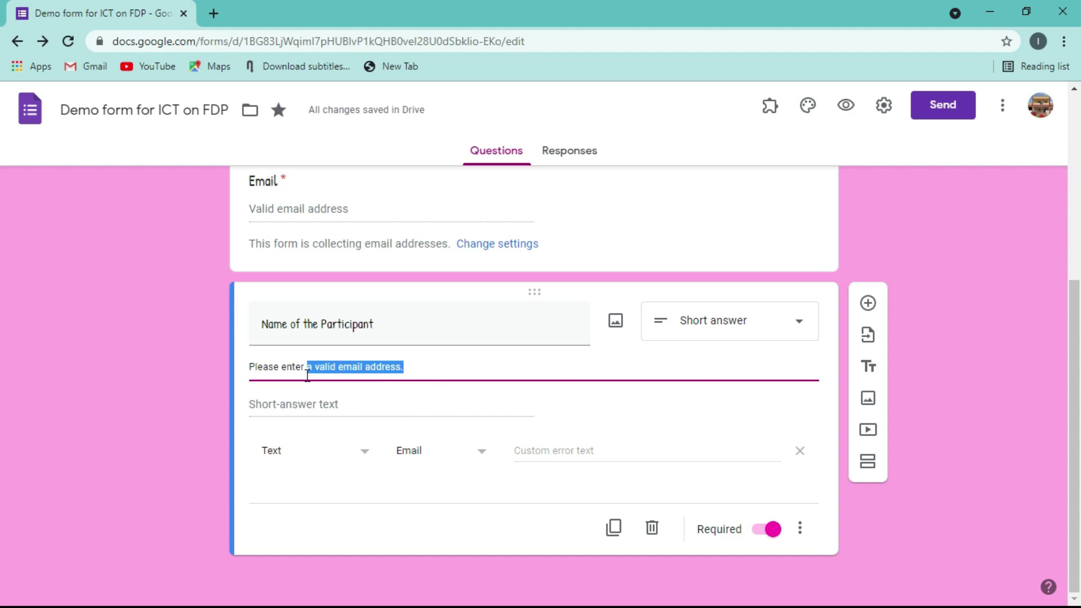
text(detail)
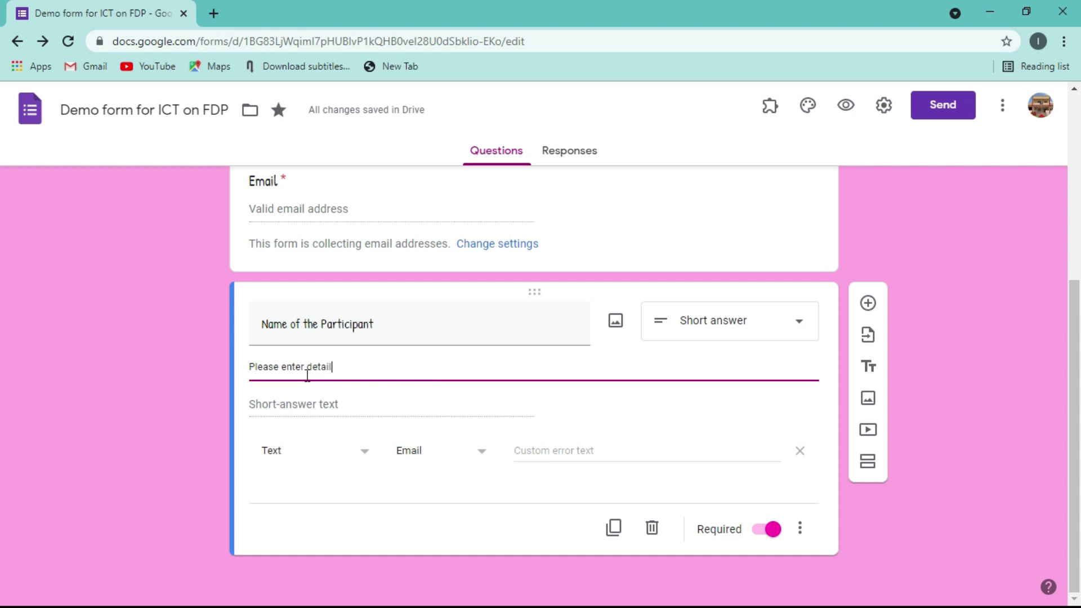
text(s as per o)
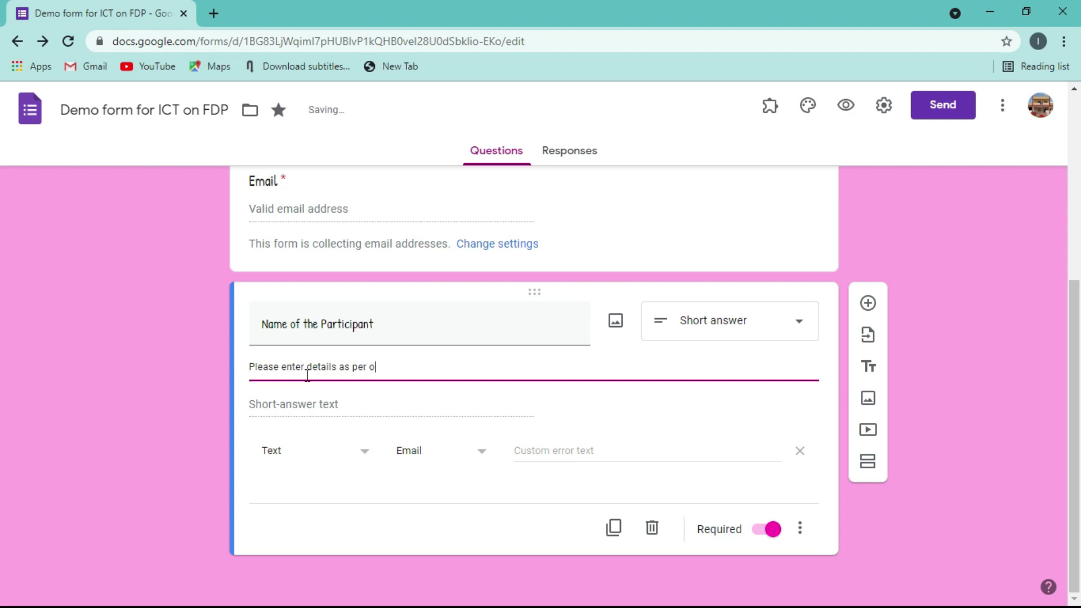
text(fficial records.)
click(161, 341)
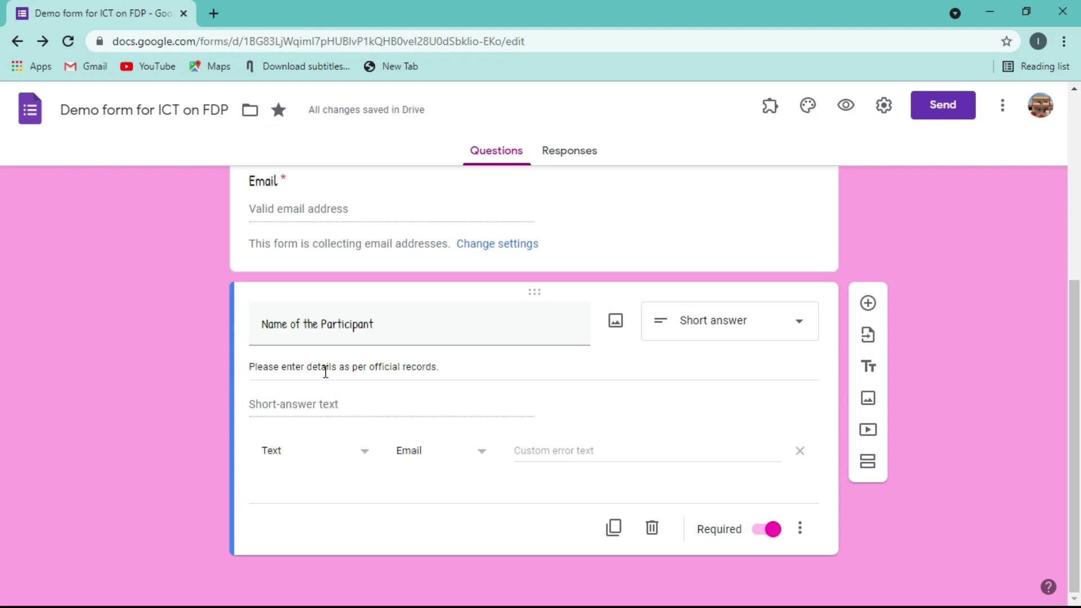
click(483, 457)
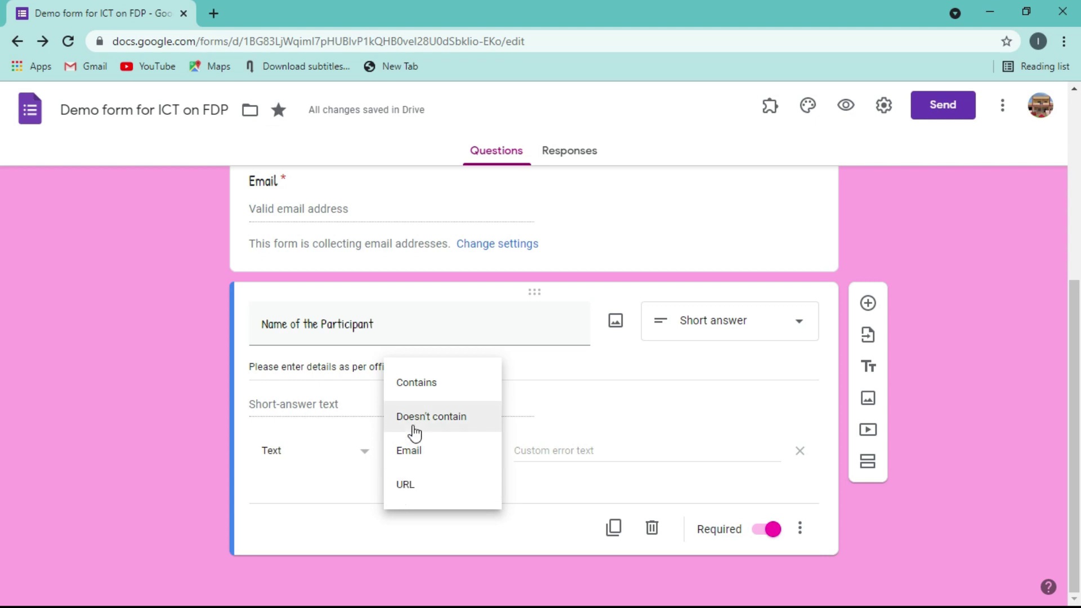
- Set the name question's validation to Contains 'Text'
click(420, 378)
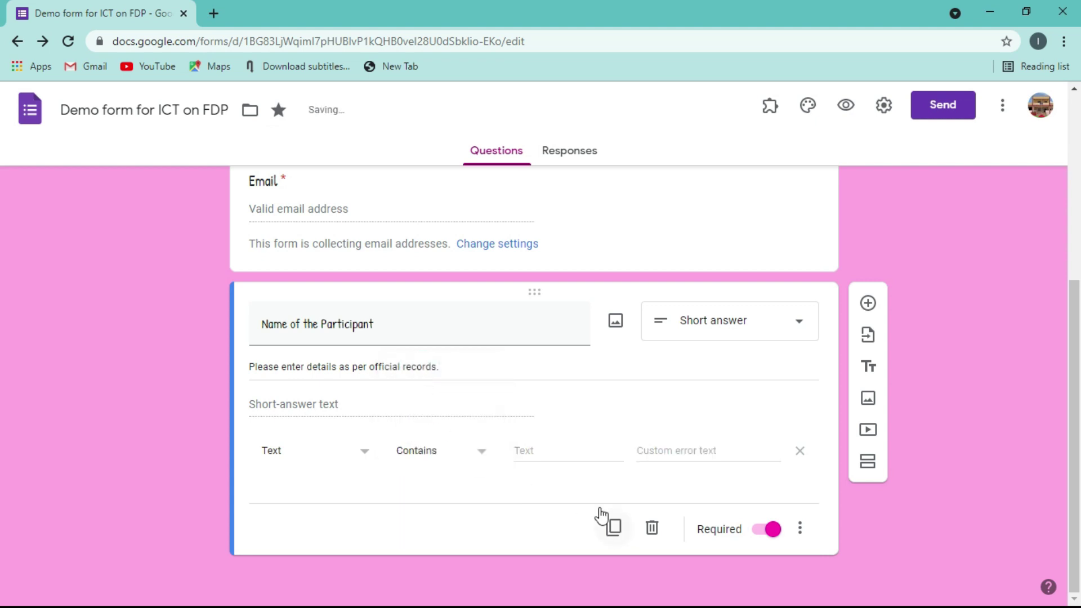
click(540, 443)
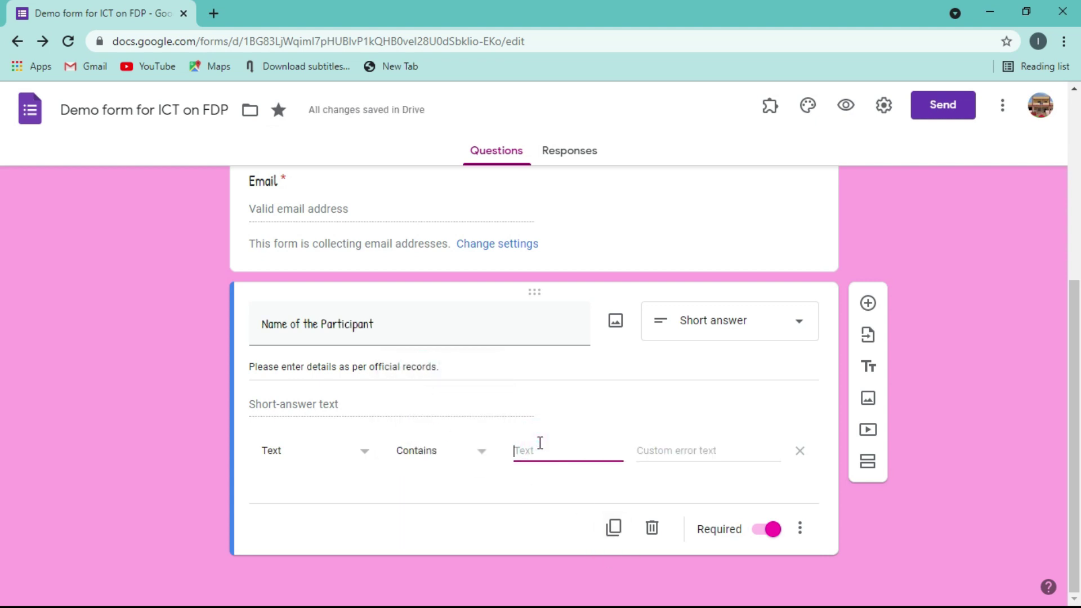
text(Text)
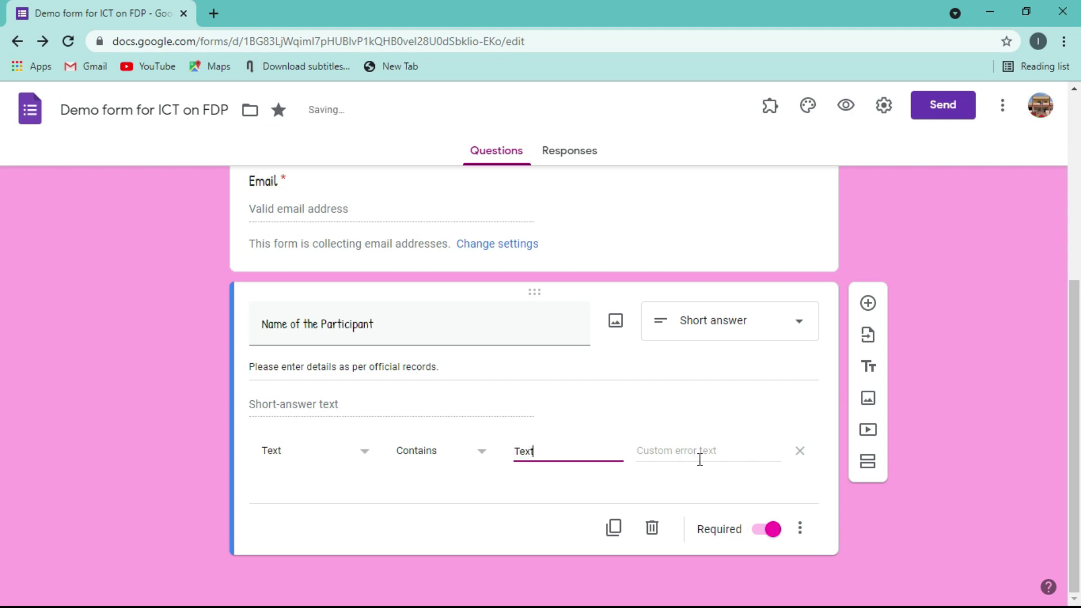
- Open a respondent preview of the form in a new tab
click(698, 454)
click(691, 455)
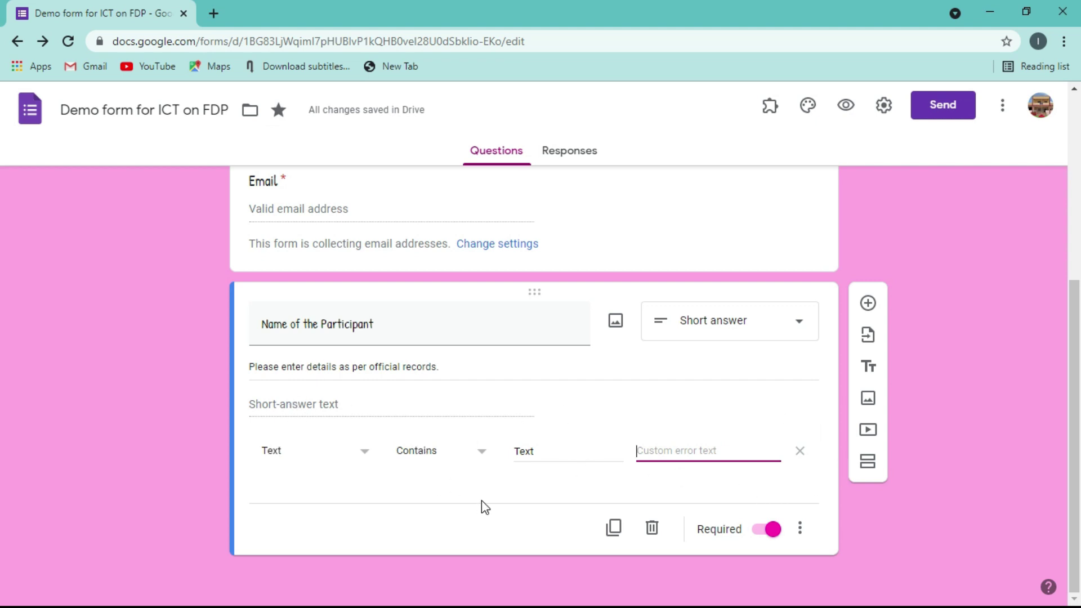
click(848, 112)
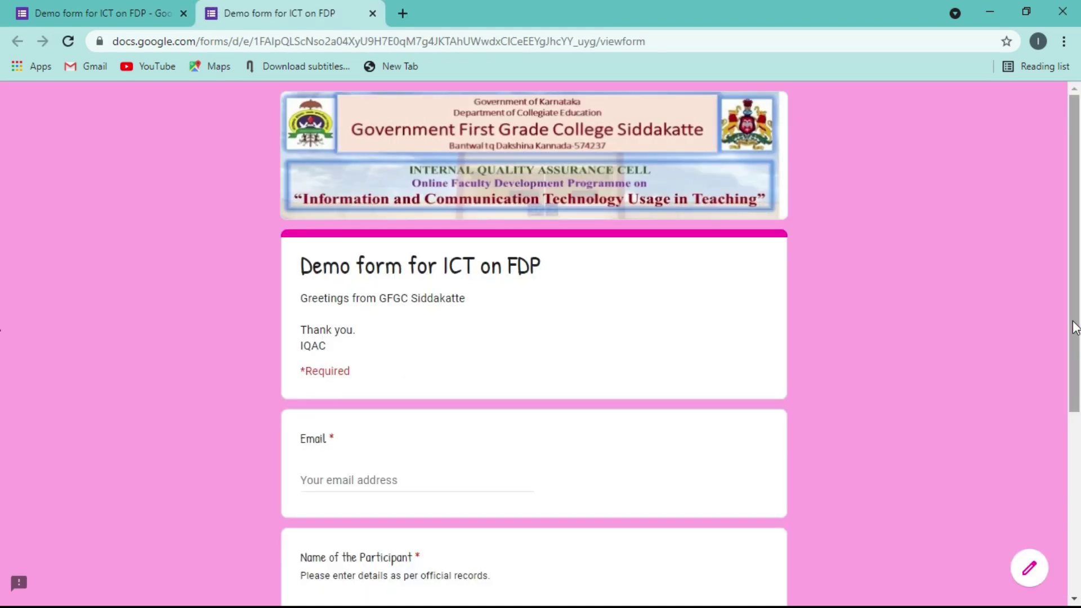
- In the preview, enter 8 as the participant name to trigger the 'Must contain Text' error
scroll(1061, 321, down, 2)
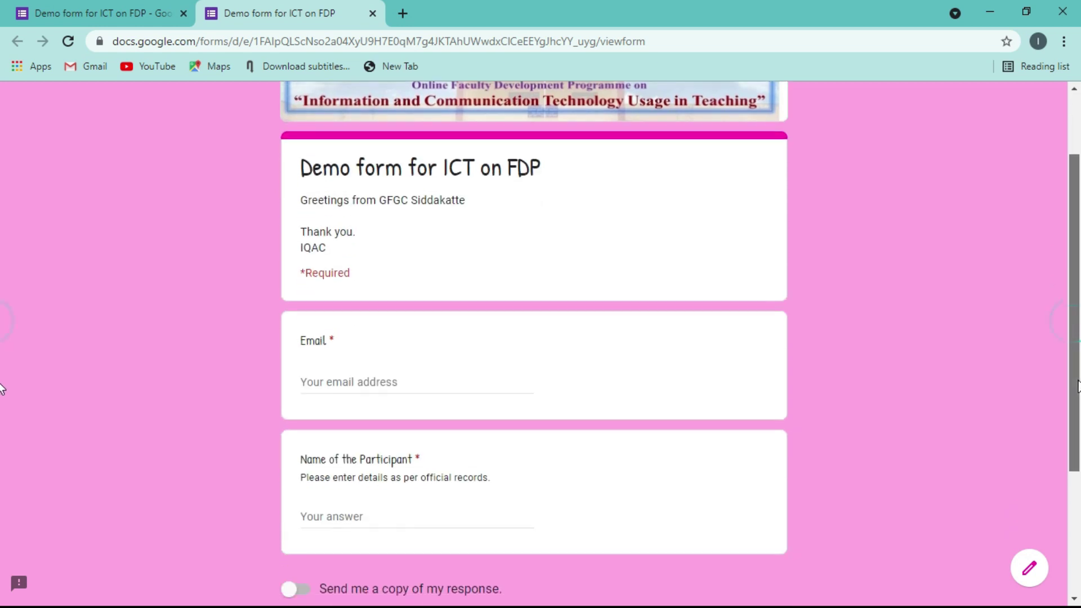
click(340, 512)
text(8)
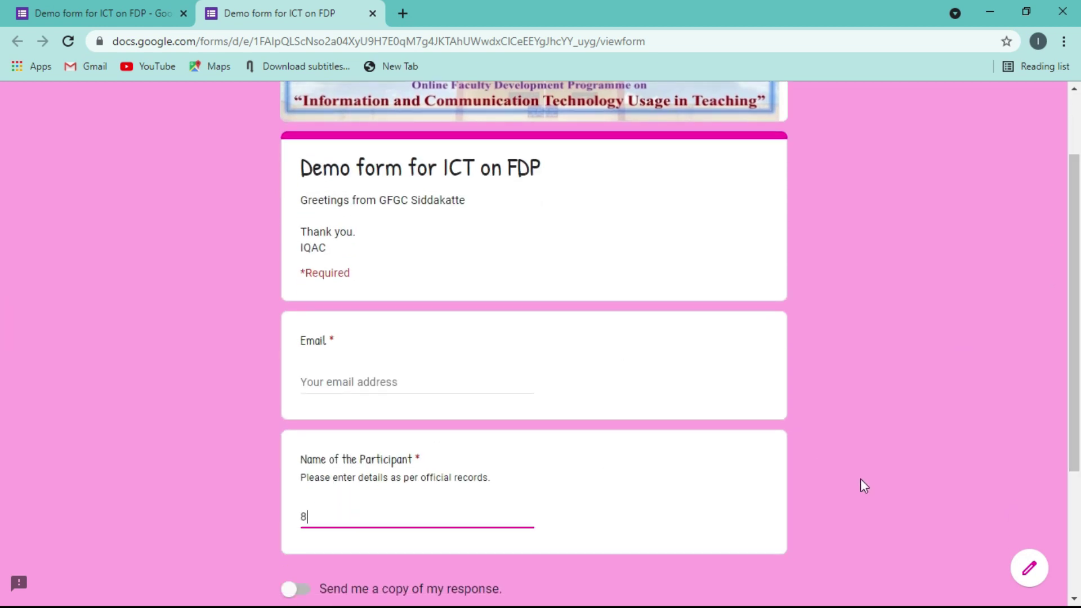
click(867, 484)
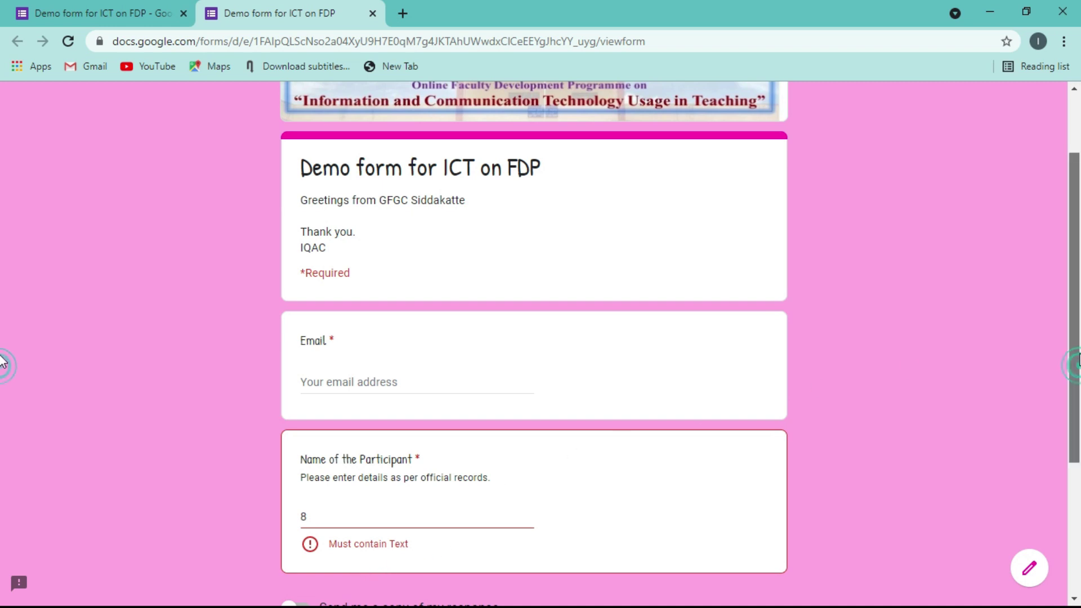
- Close the preview tab and leave without saving to return to the editor
scroll(1075, 372, up, 2)
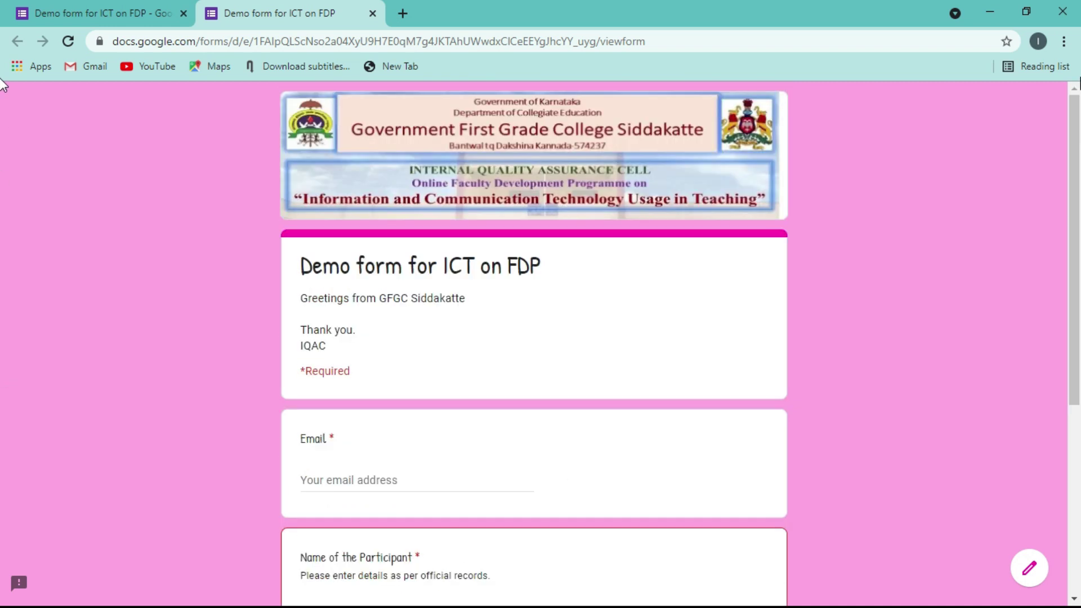
click(373, 13)
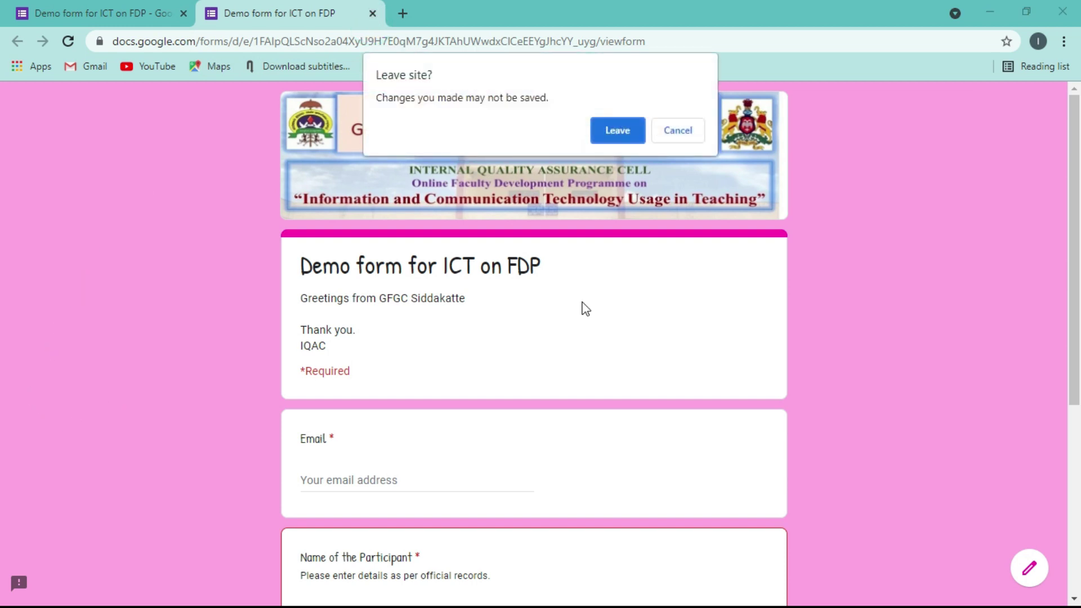
click(623, 124)
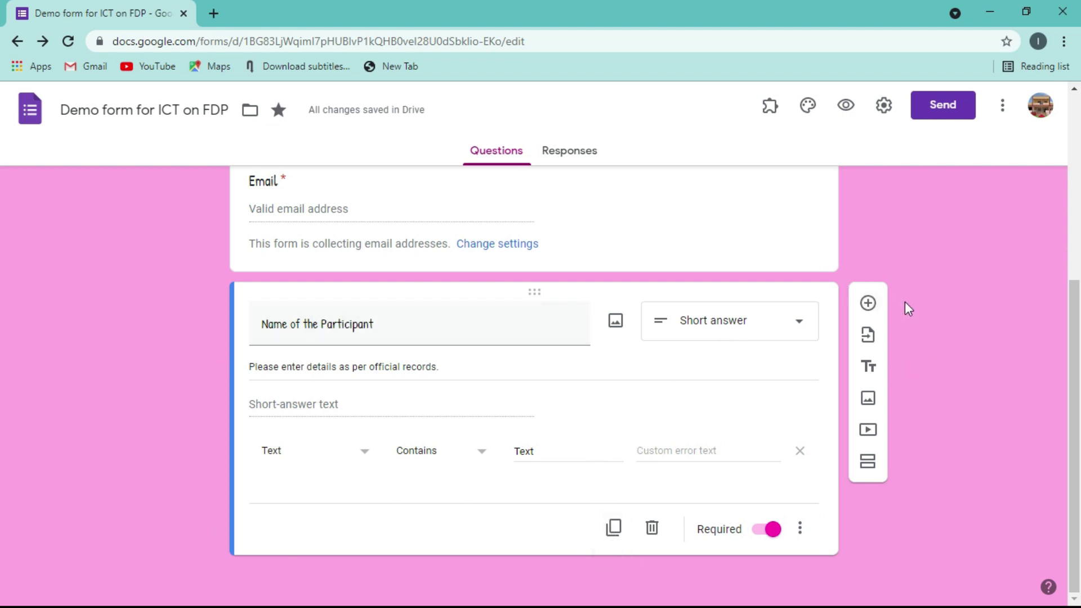
- Duplicate the participant name question, restoring the copy after an accidental delete
click(614, 532)
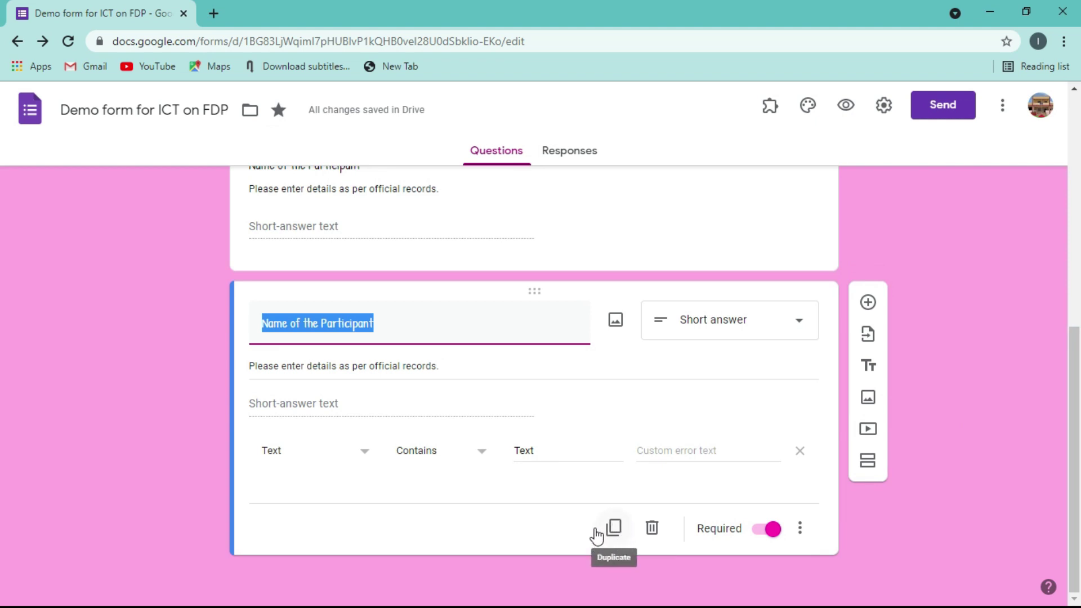
click(652, 528)
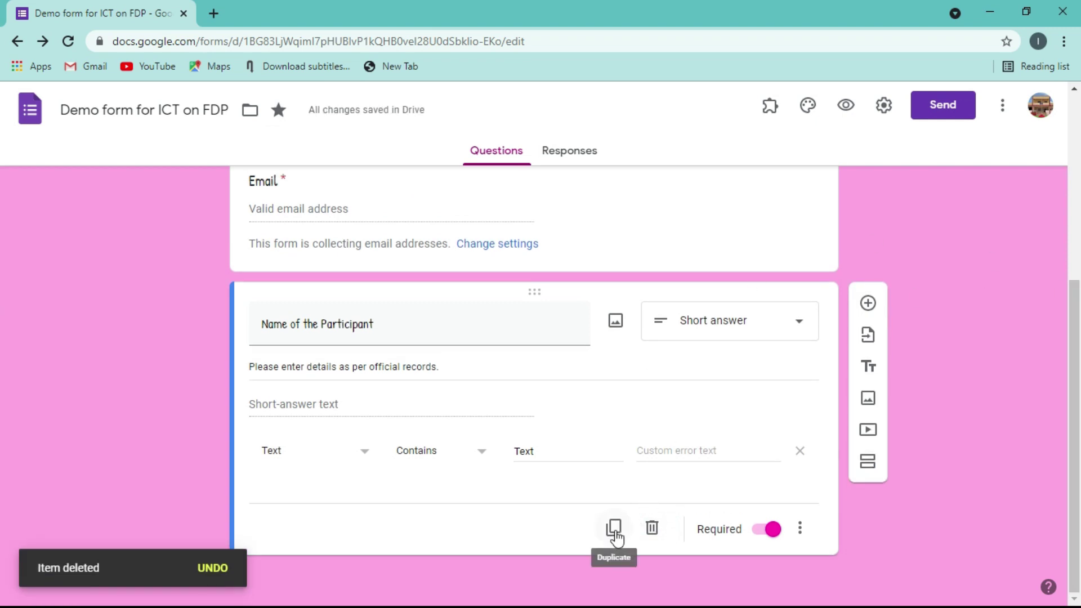
click(209, 567)
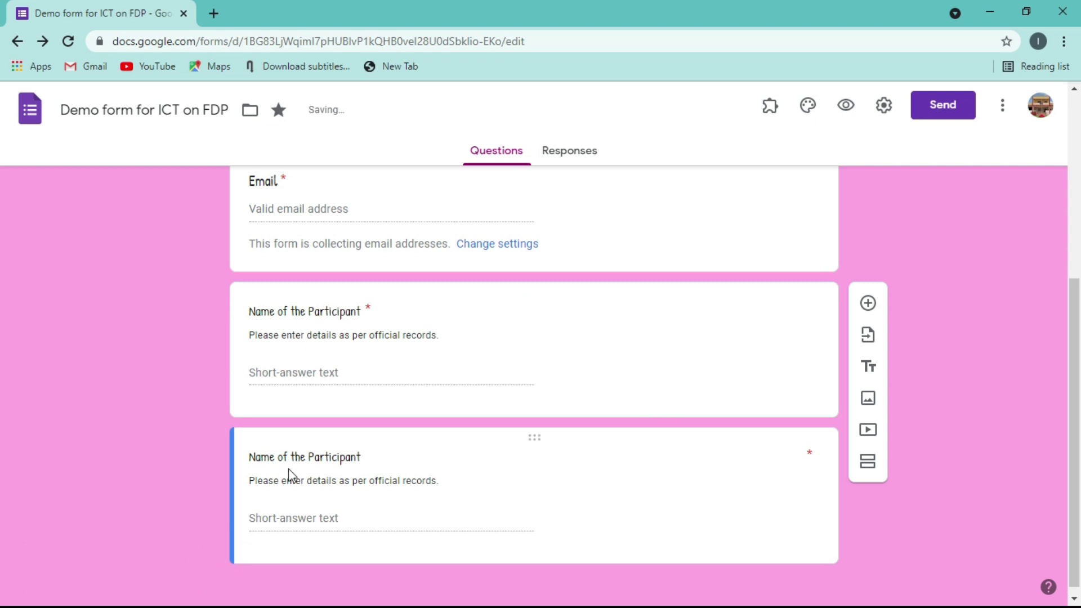
click(620, 445)
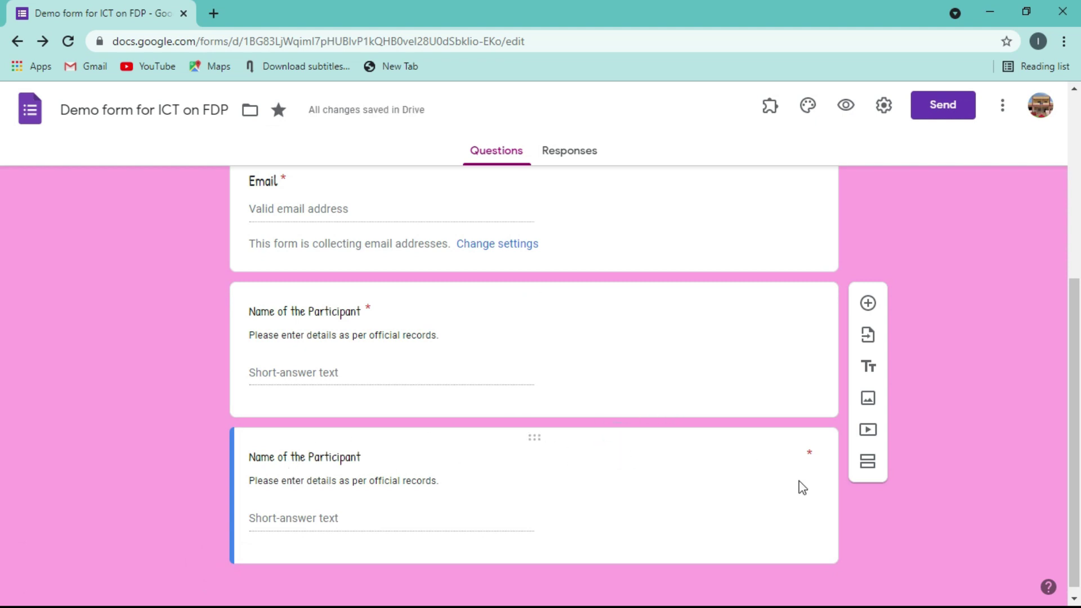
click(605, 545)
click(1012, 373)
click(620, 531)
drag(1072, 332, 1055, 600)
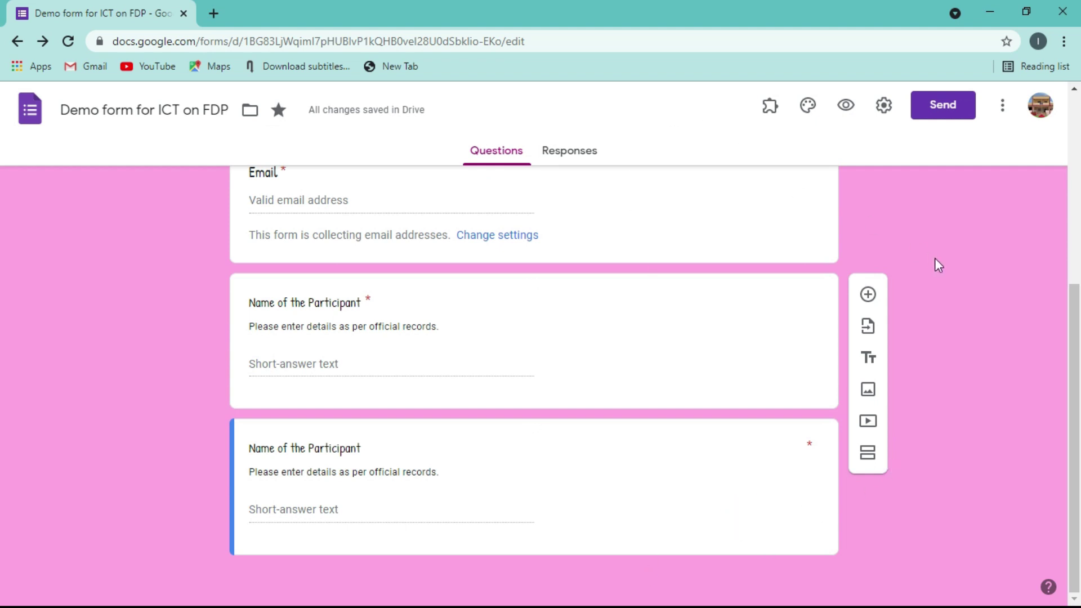
right_click(916, 250)
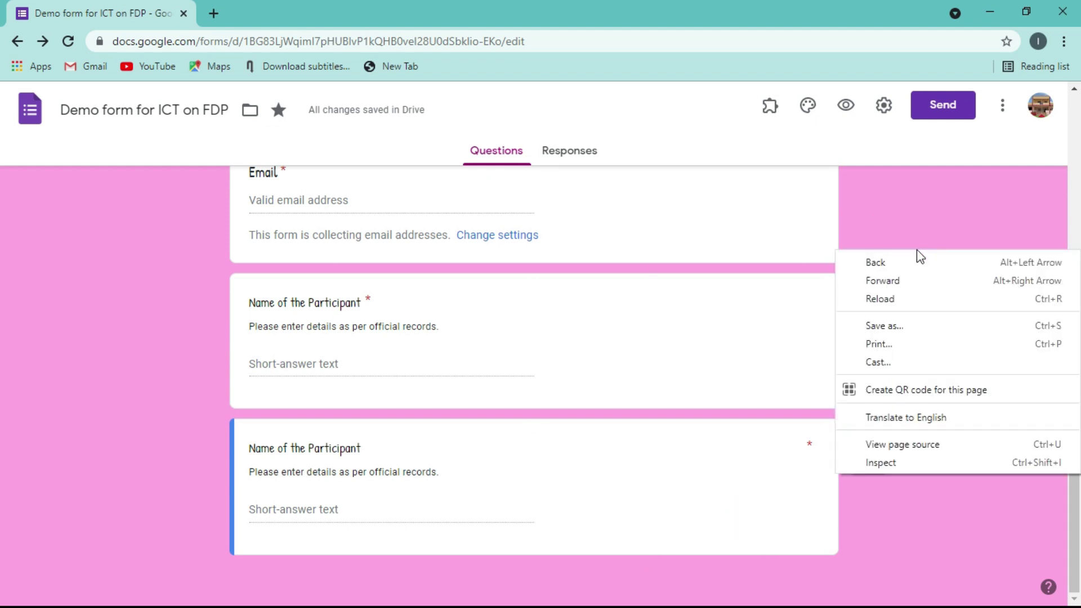
key(alt)
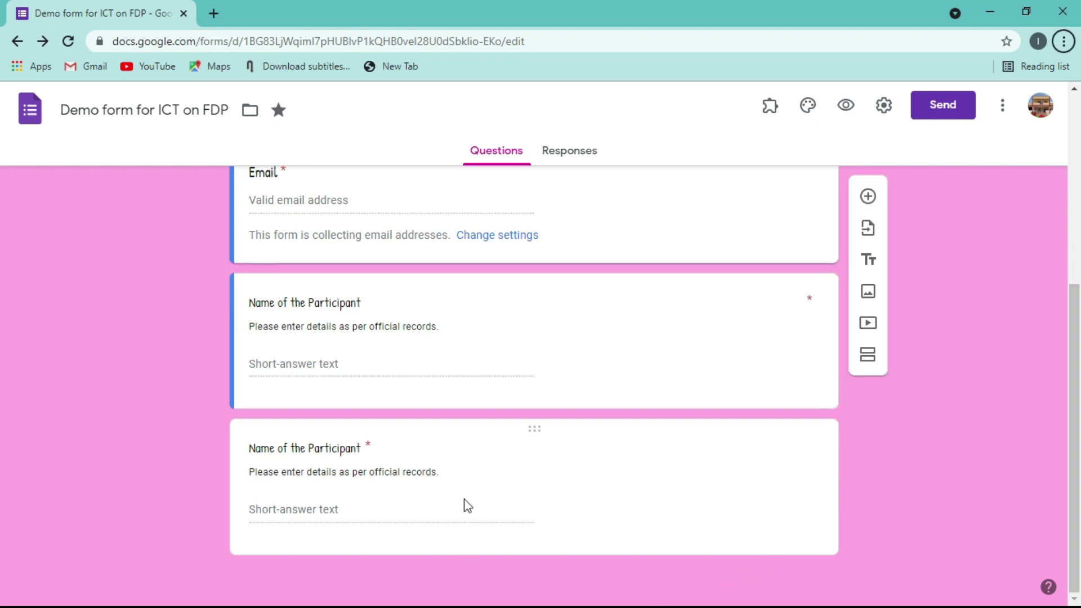
- Retitle the lower copy of the question 'Designation'
click(483, 474)
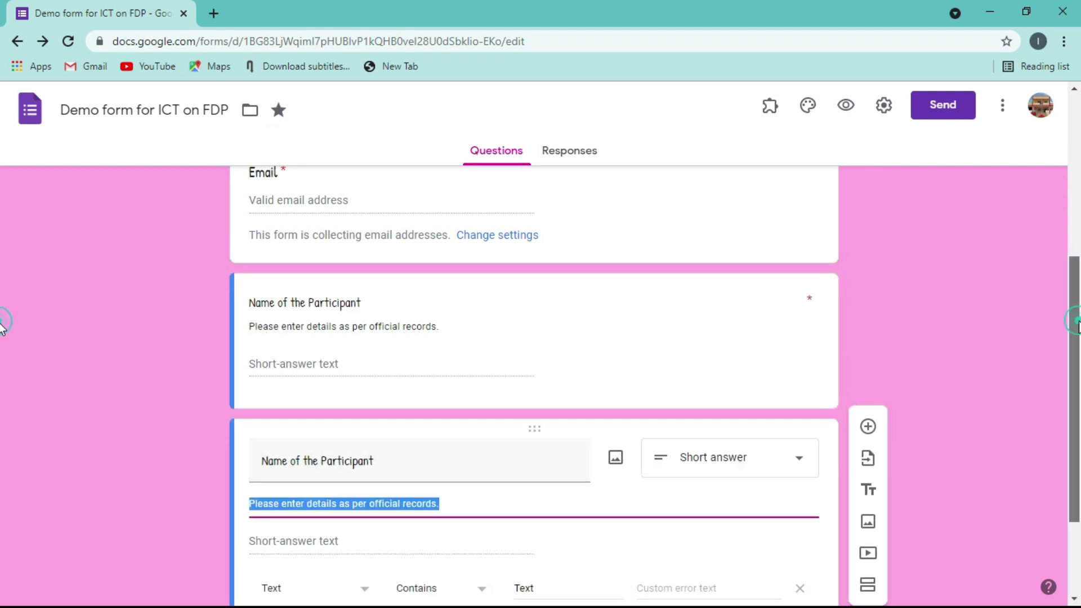
scroll(3, 450, down, 2)
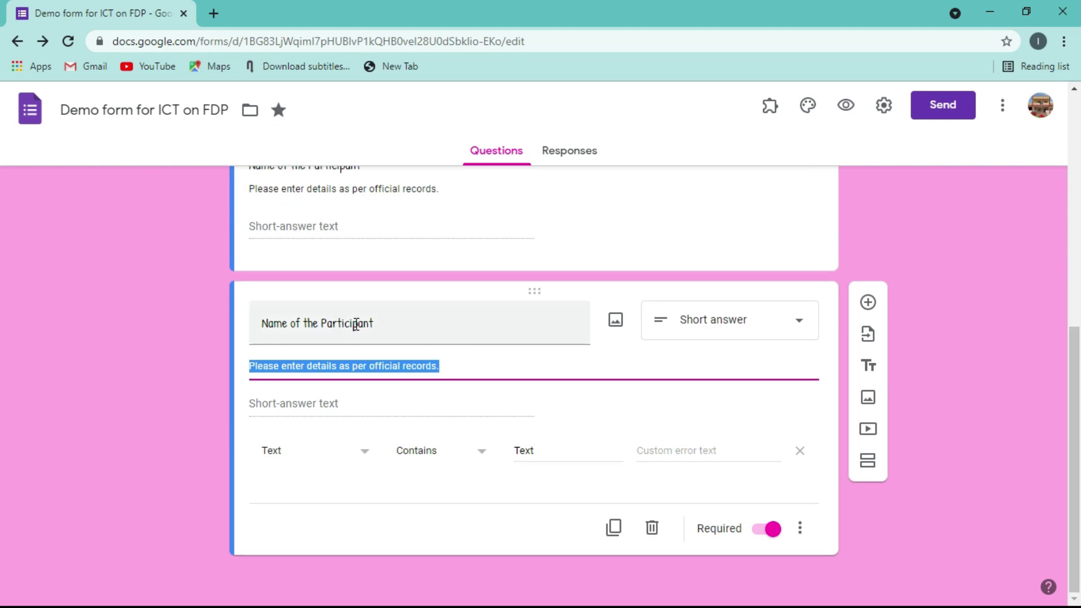
click(355, 324)
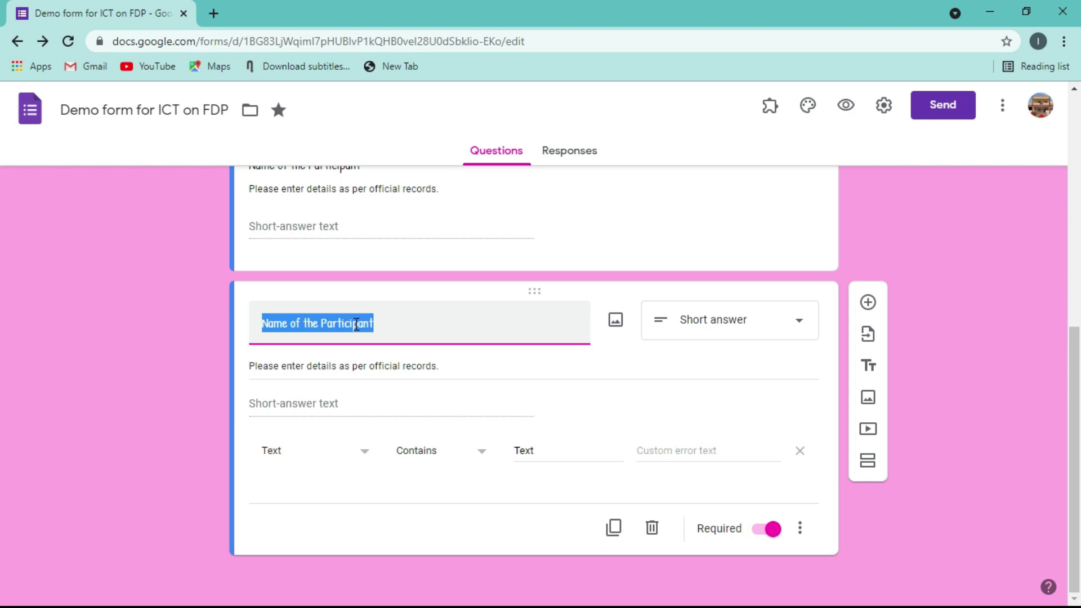
text(De)
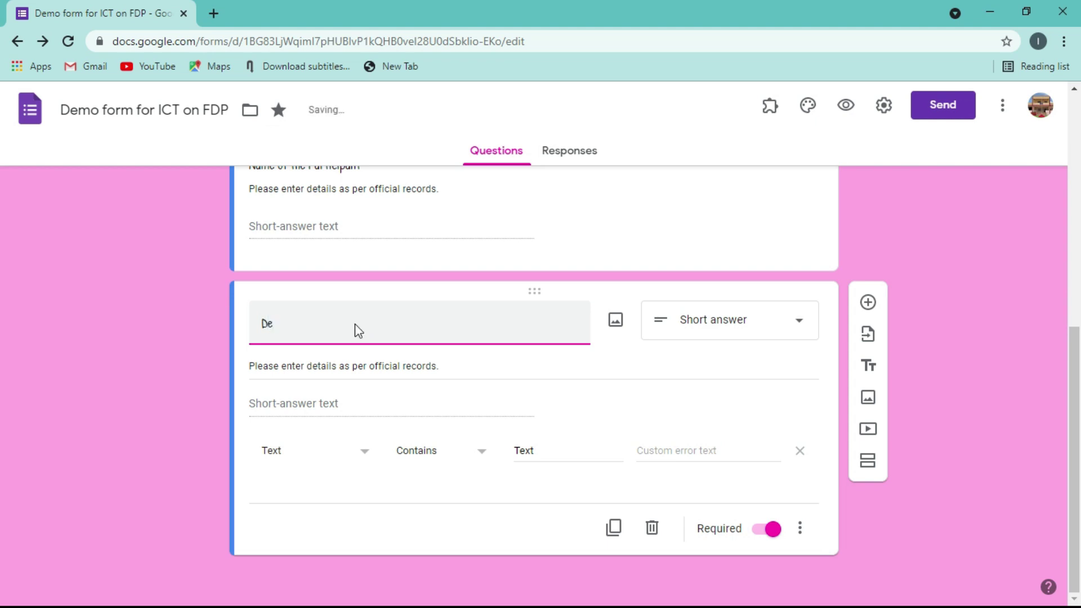
text(signation)
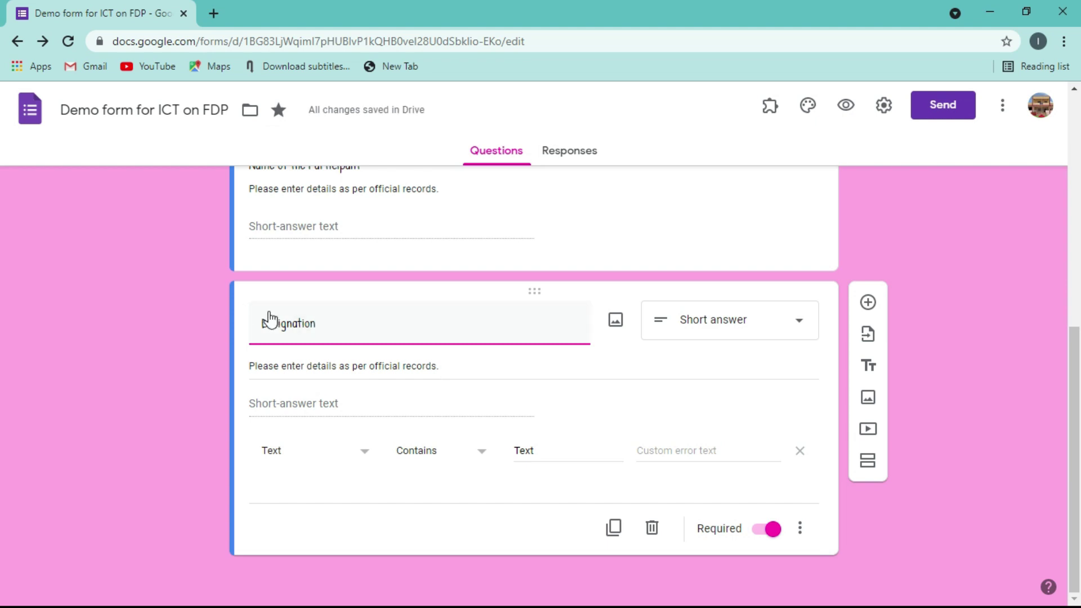
click(161, 391)
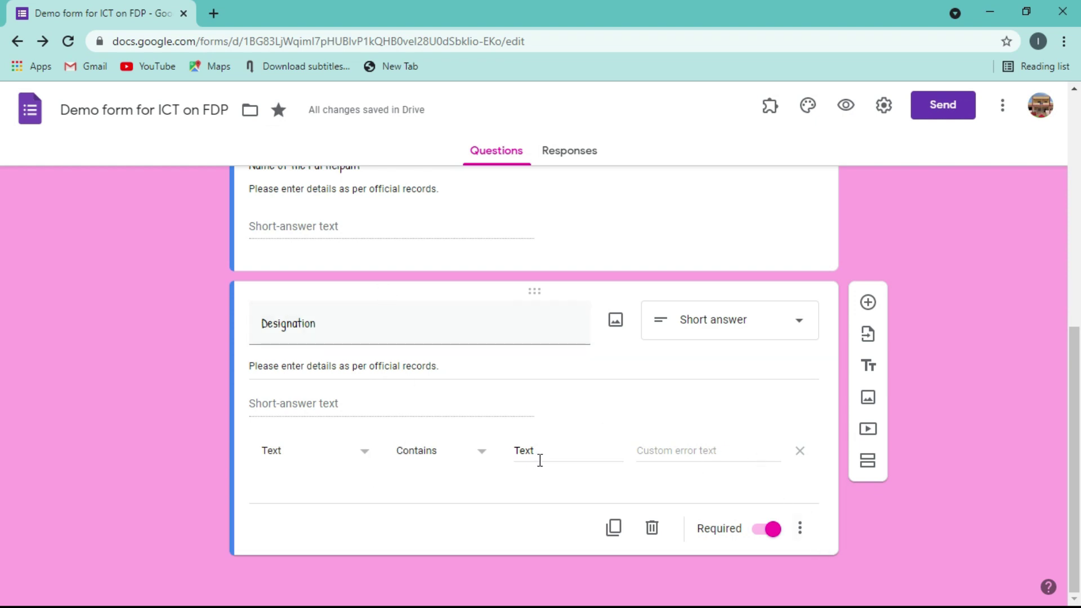
- Change the Designation question type from short answer to Drop-down
click(802, 333)
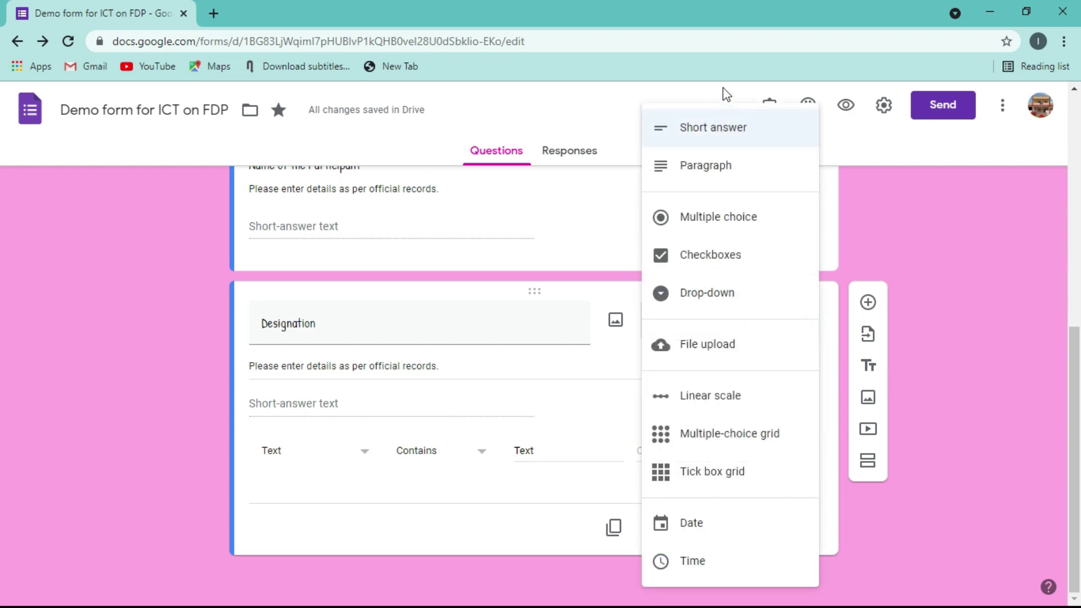
click(304, 401)
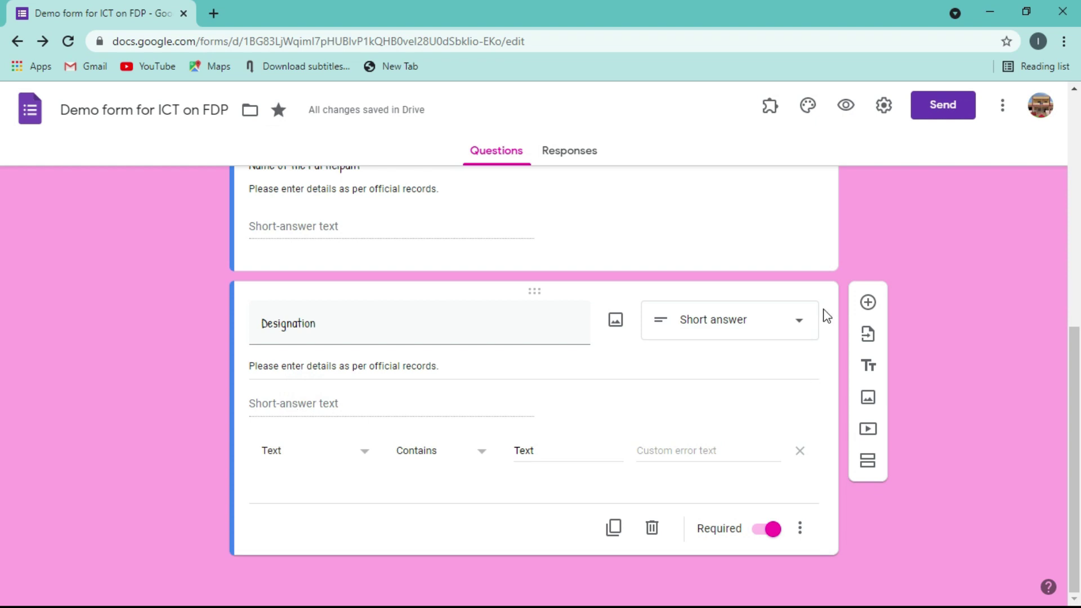
click(804, 332)
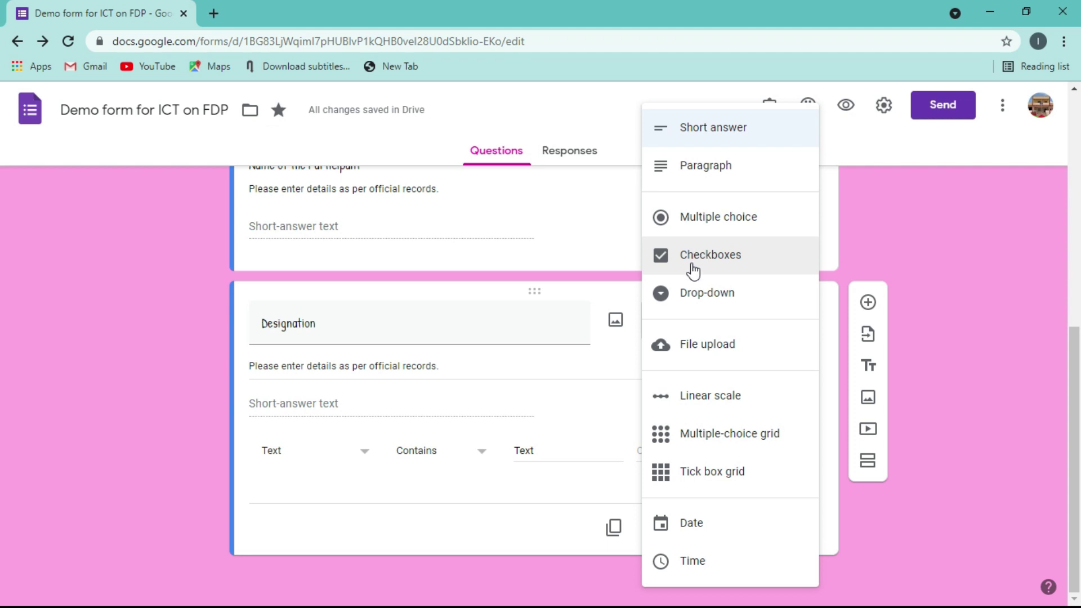
click(685, 302)
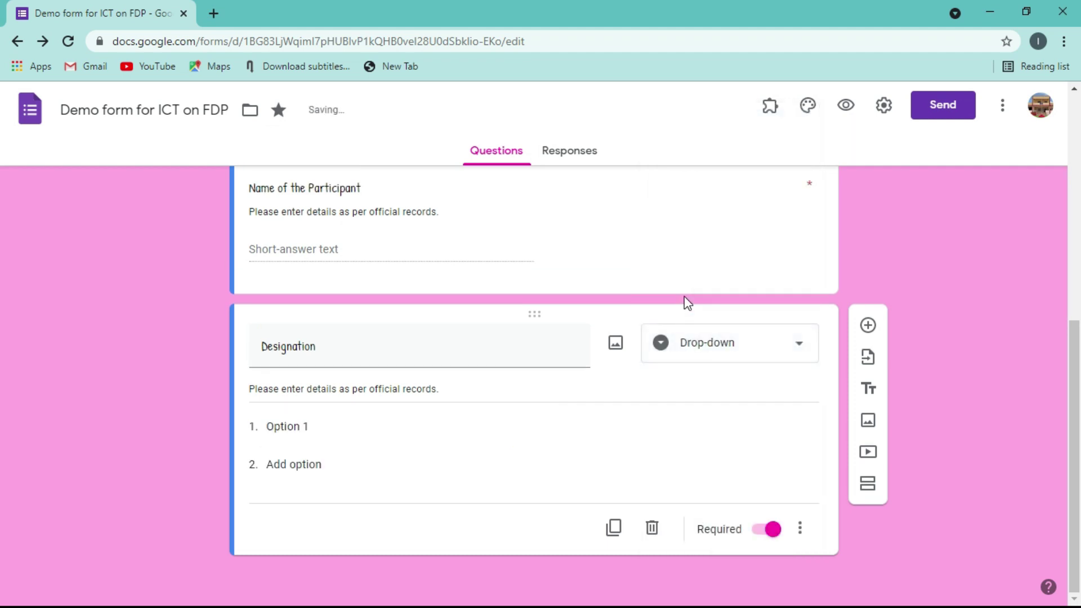
- Replace Option 1 with 'Assistant Professor', fixing the spelling via suggestions
click(307, 423)
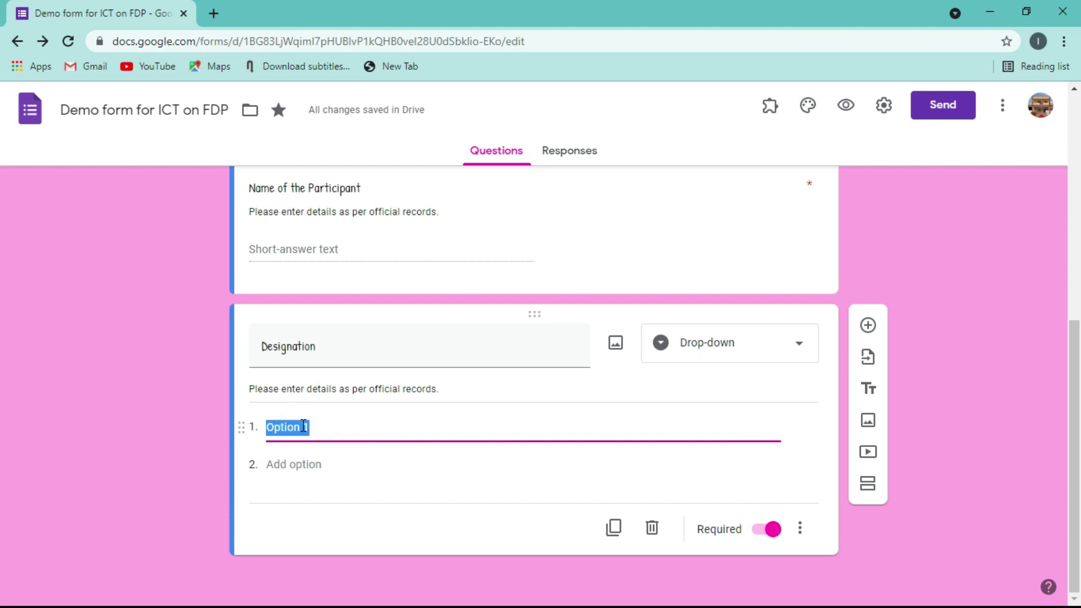
text(Assistant Prefessors)
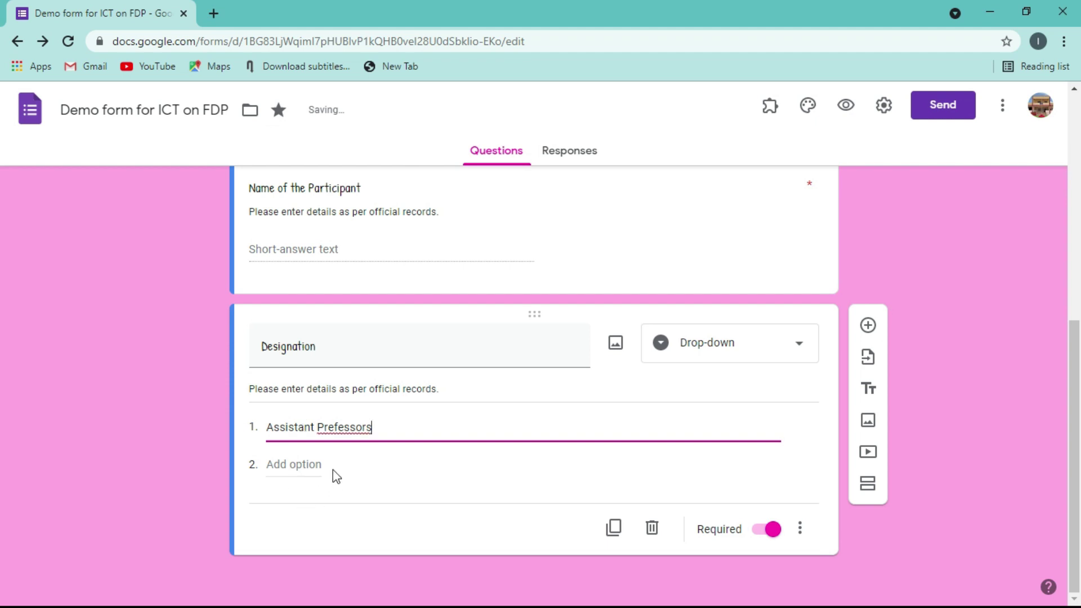
right_click(351, 426)
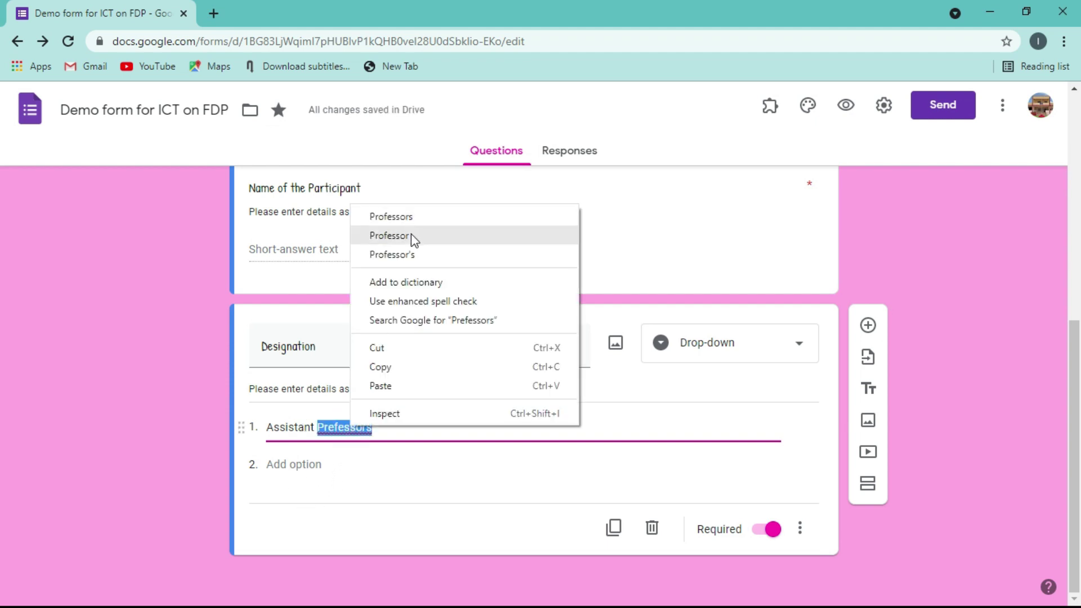
click(411, 235)
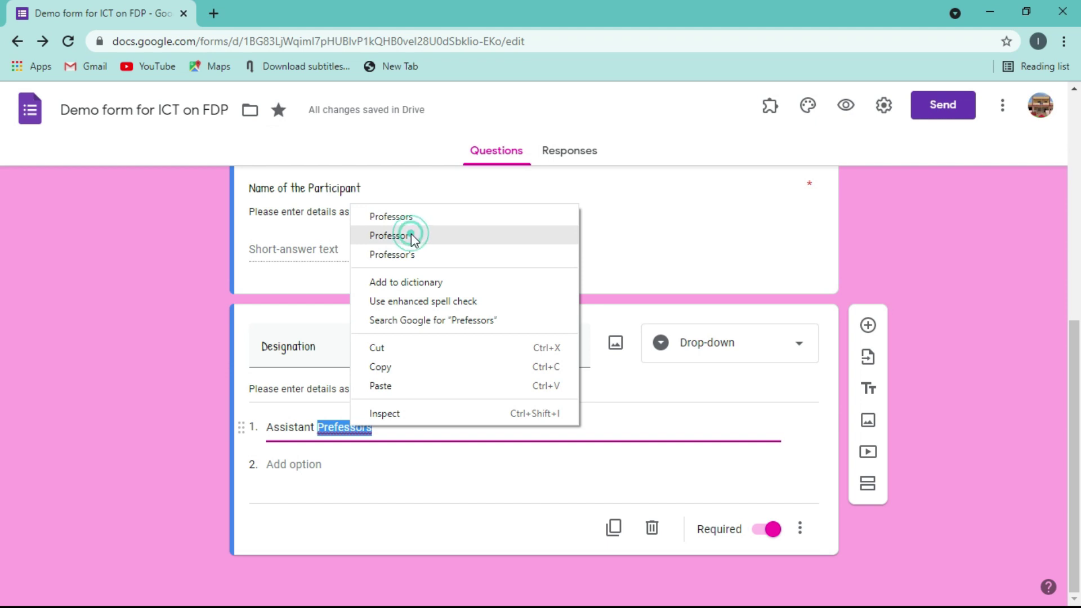
- Add 'Teachers' and 'Professor' as the second and third drop-down options
click(317, 464)
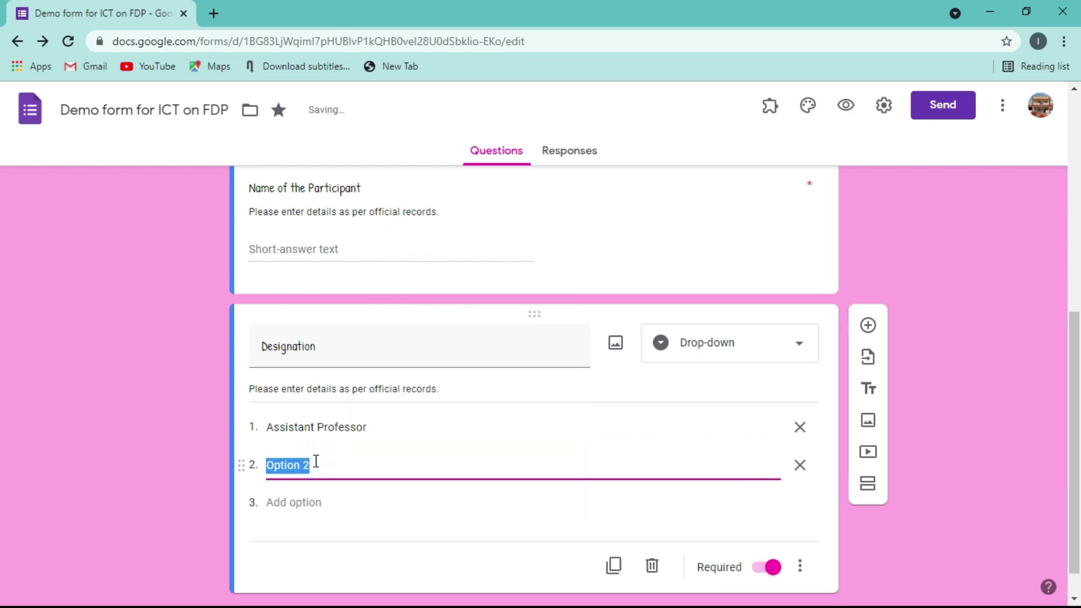
text(Teachers)
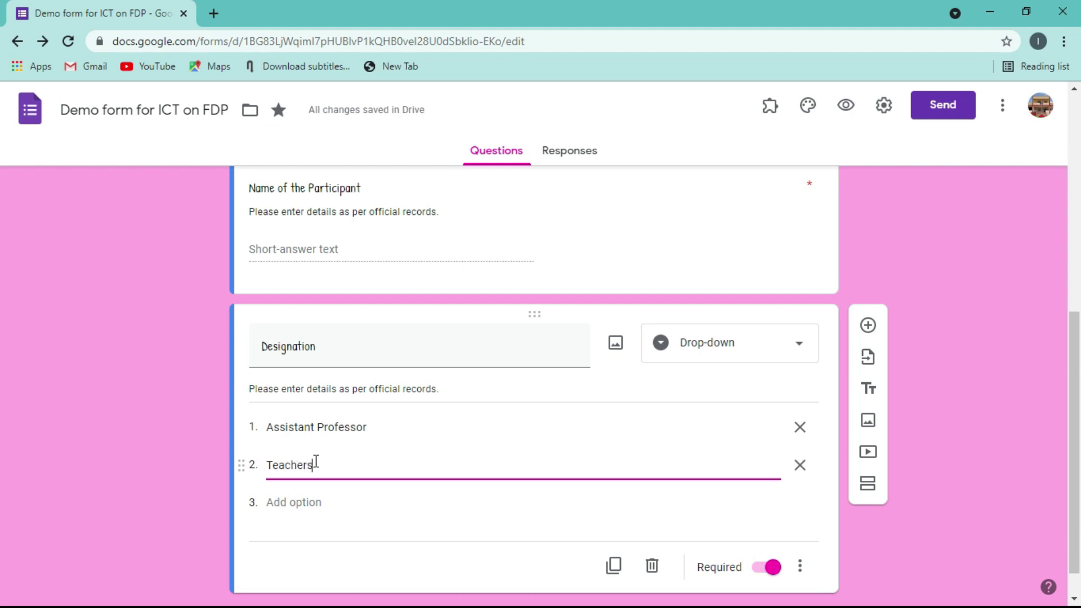
click(305, 503)
text(P)
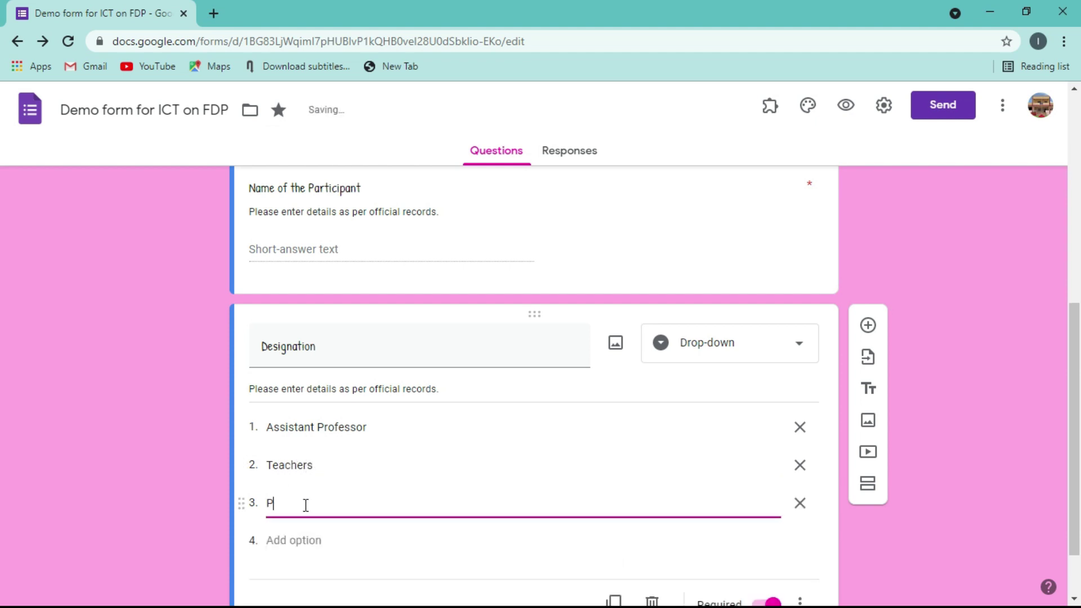
text(rofessor)
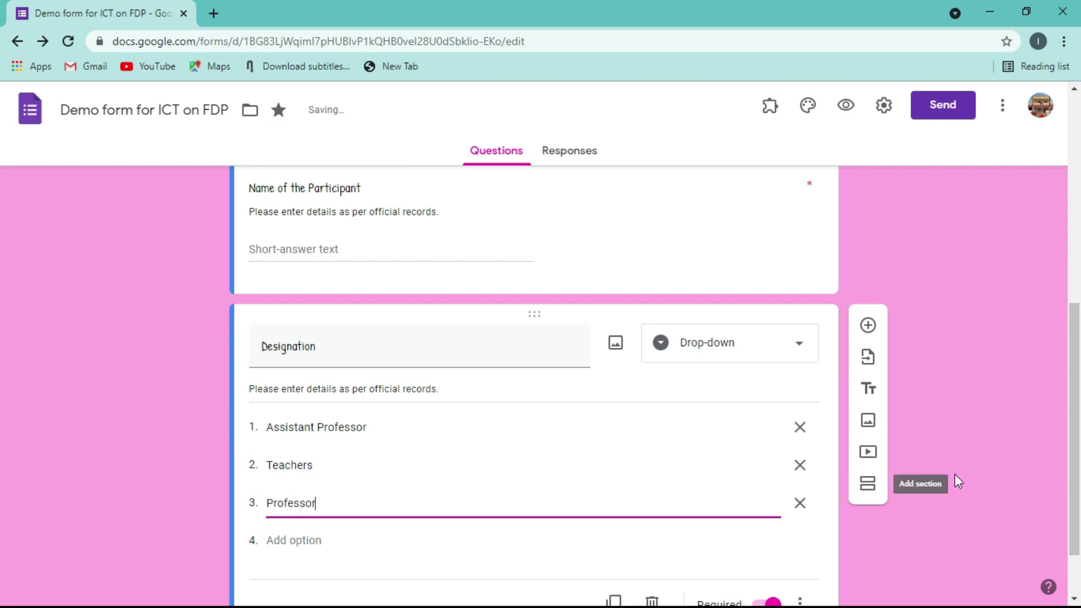
click(963, 402)
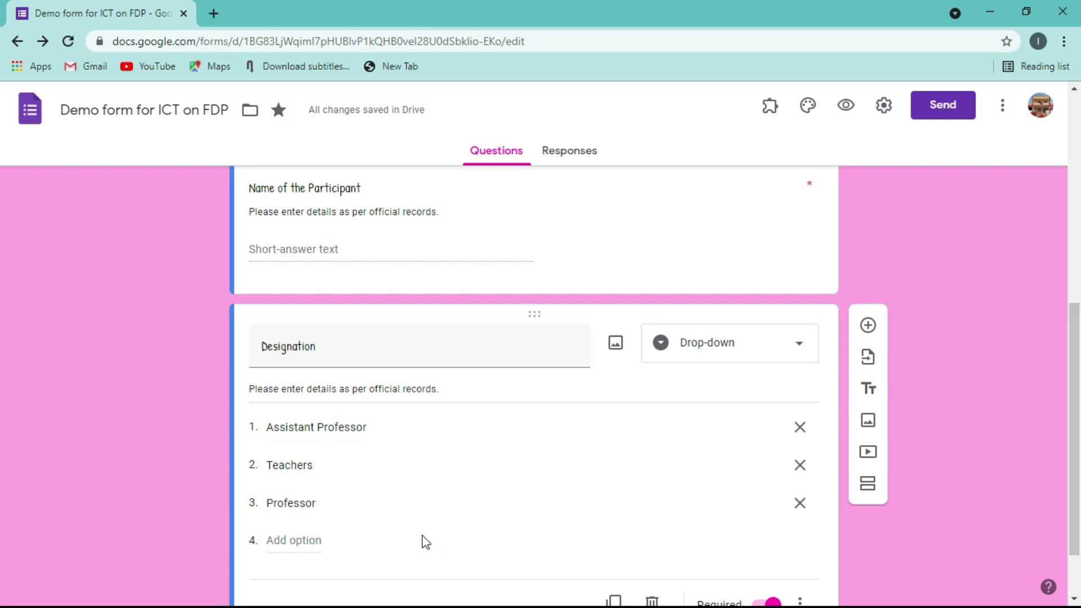
- Remove the extra Option 4 and Option 5 rows from the drop-down
click(298, 539)
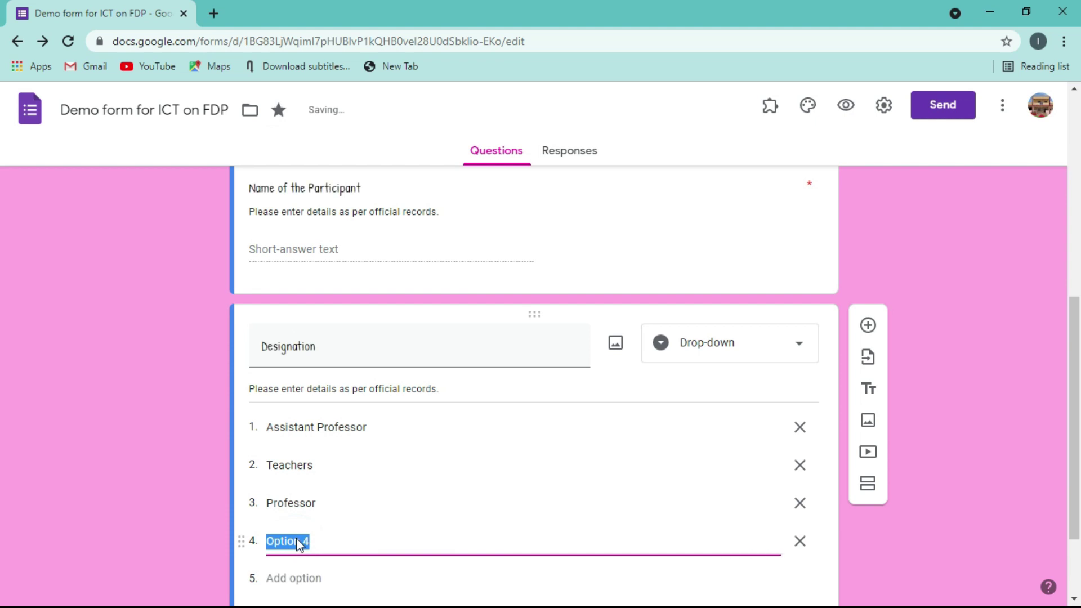
click(290, 579)
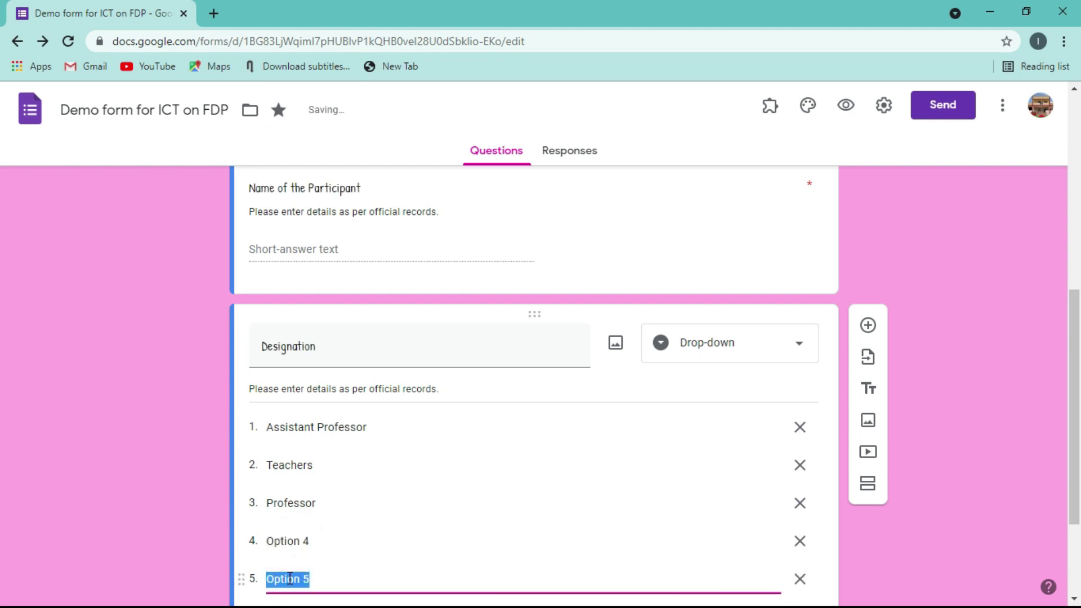
click(289, 540)
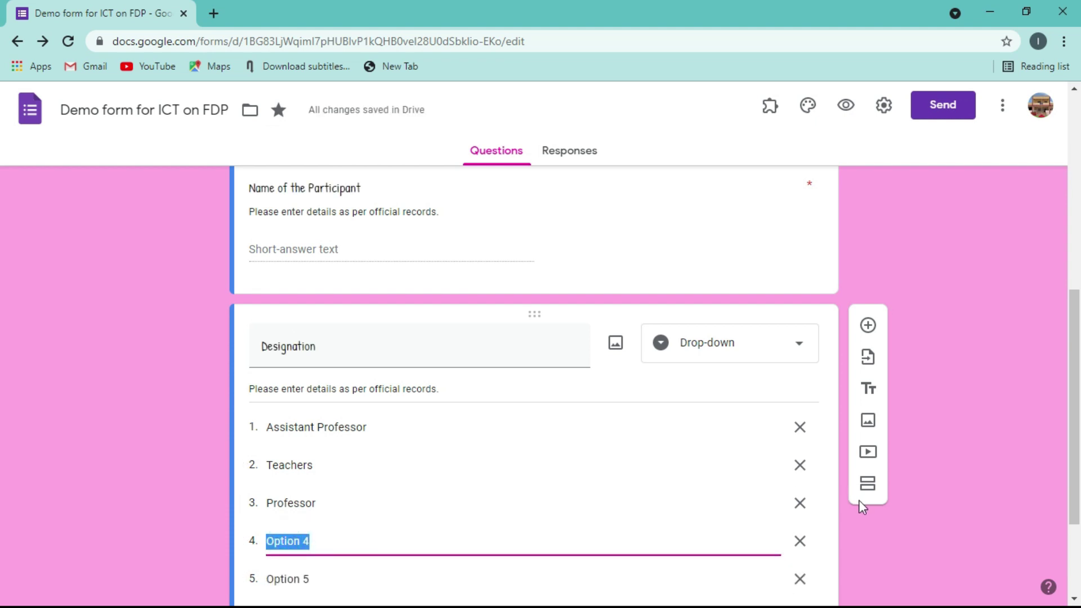
click(800, 542)
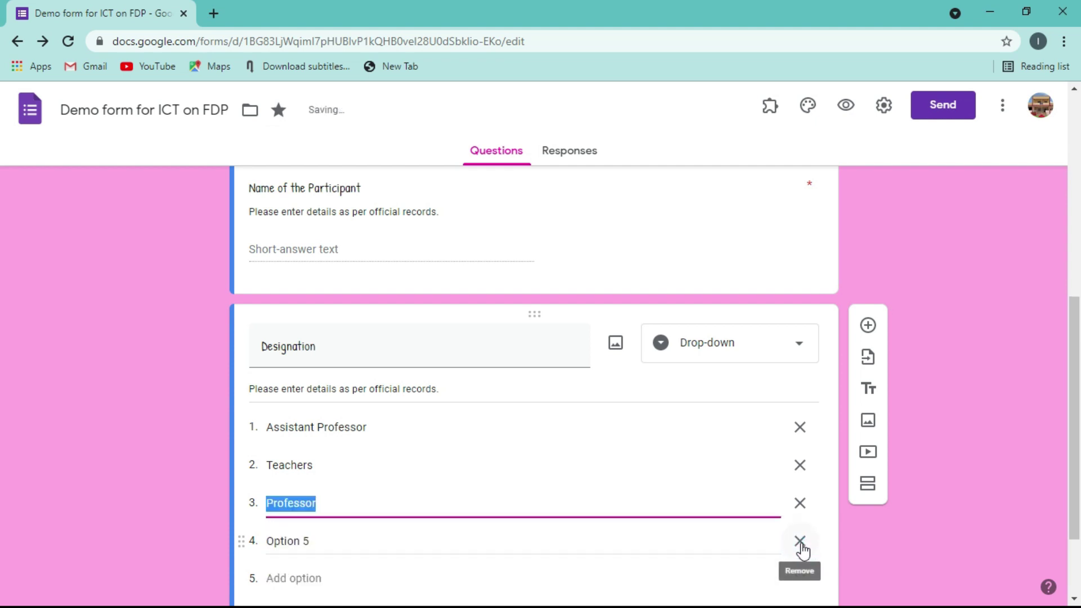
click(800, 541)
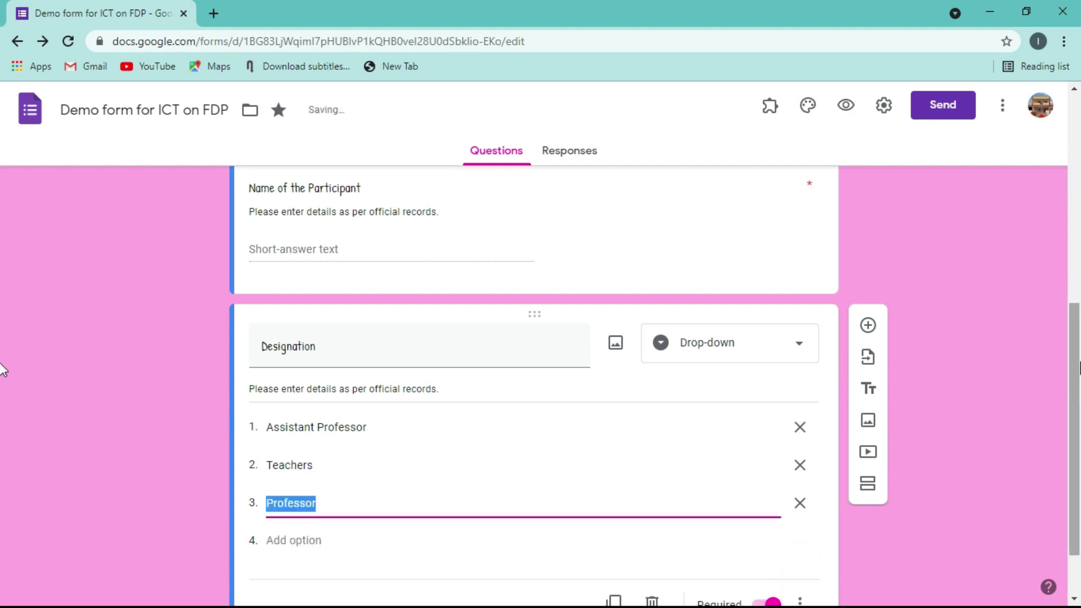
scroll(2, 370, down, 2)
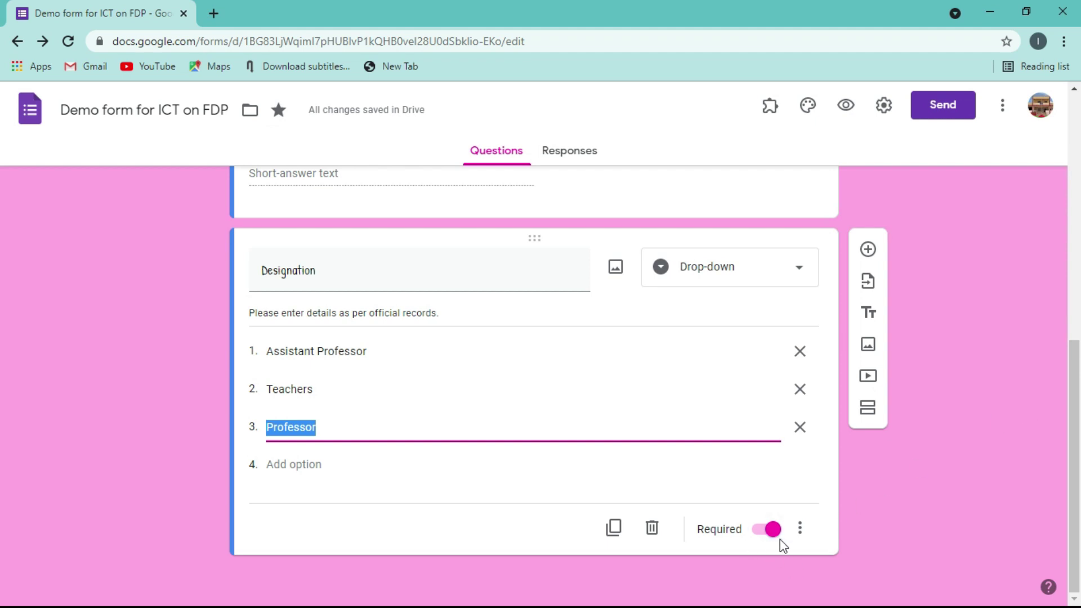
- Turn on Shuffle option order for Designation and open a form preview
click(799, 529)
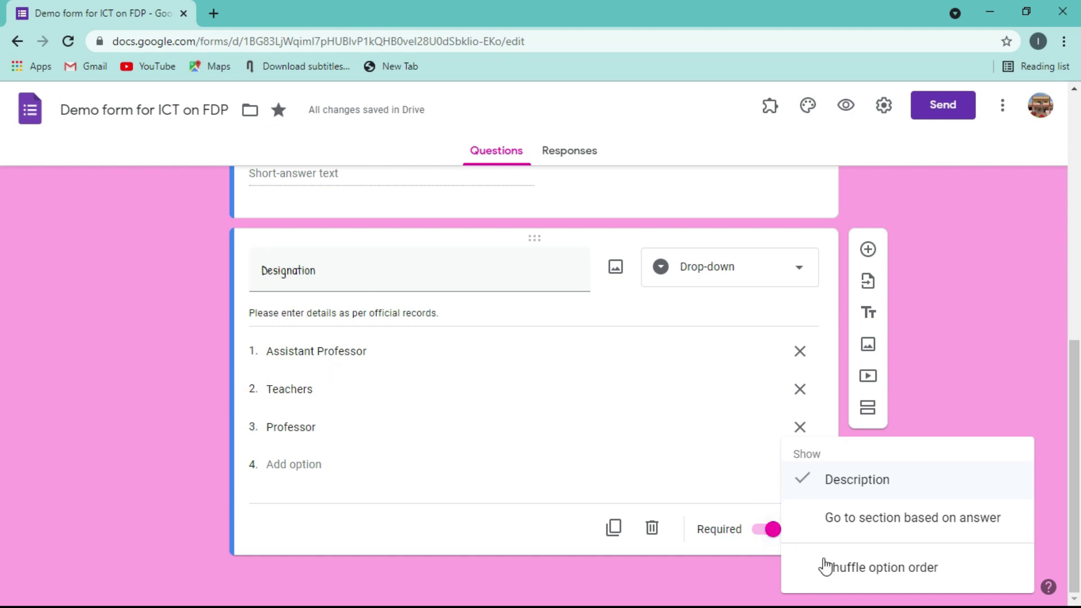
click(919, 572)
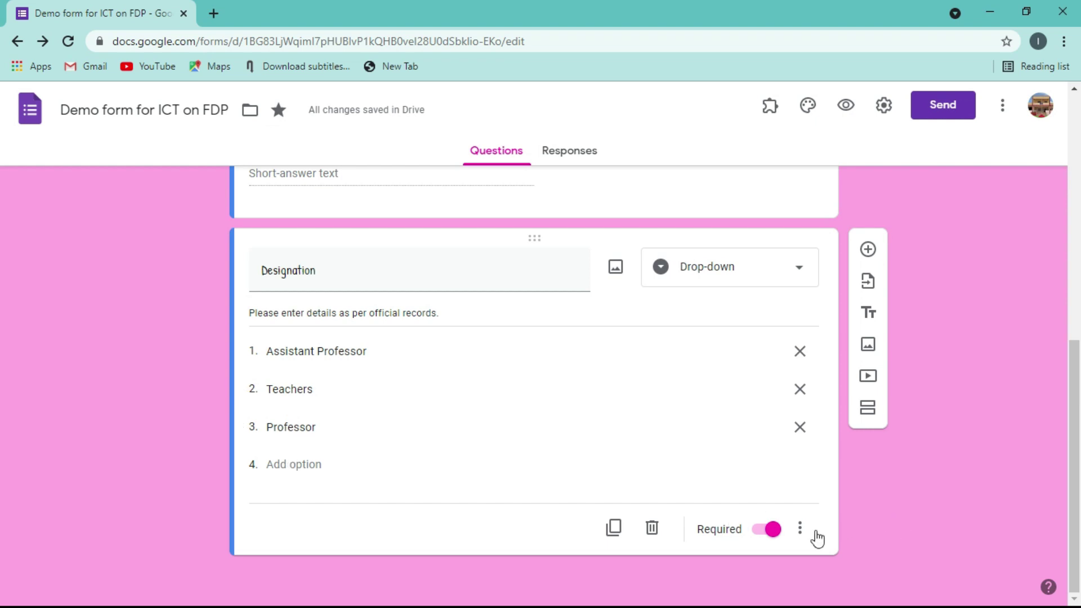
click(800, 528)
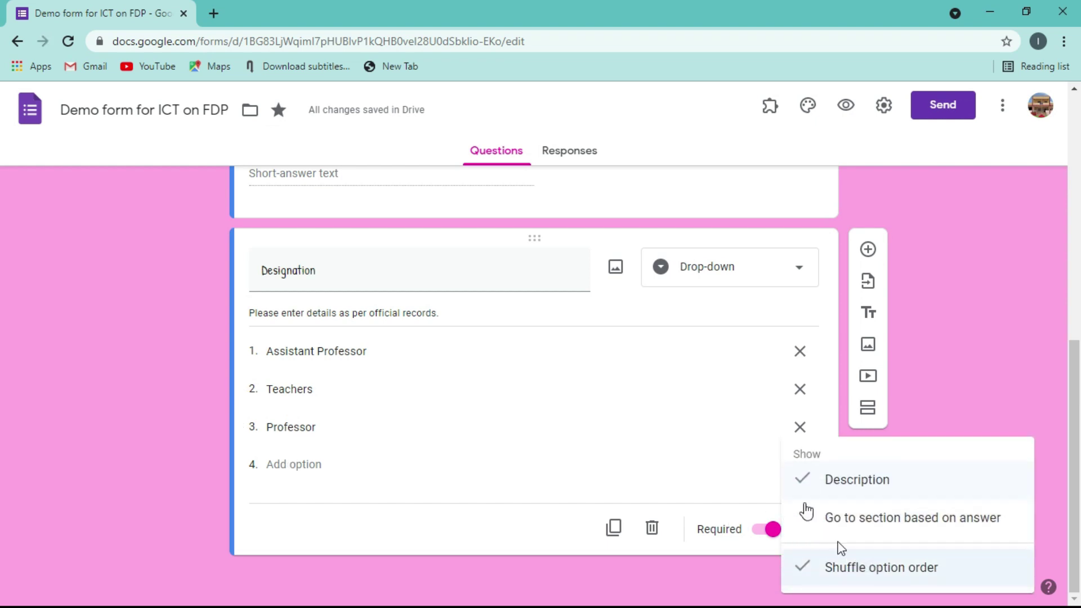
click(988, 274)
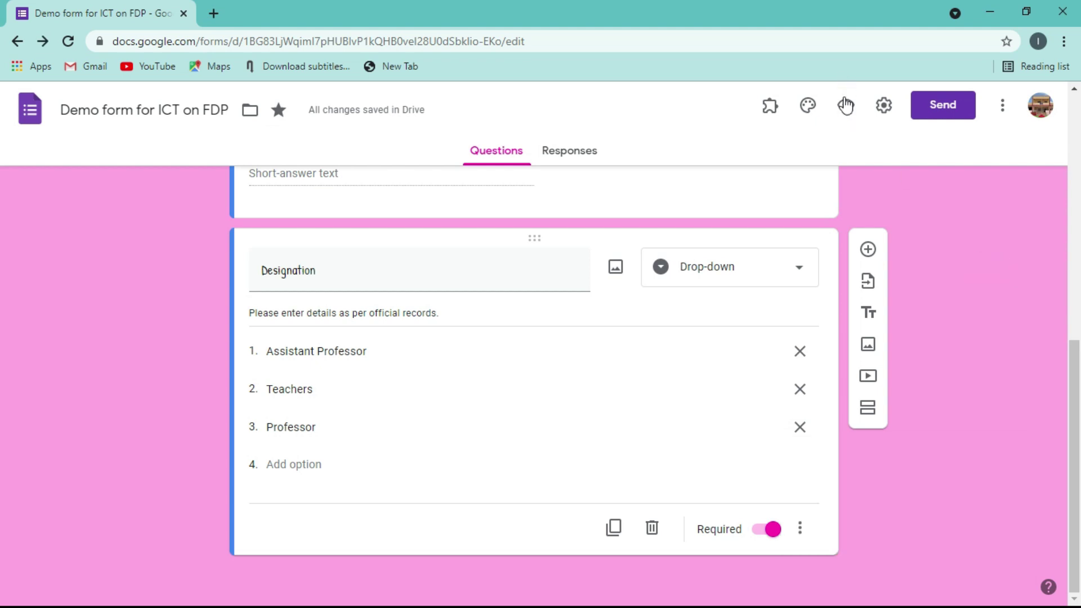
click(845, 105)
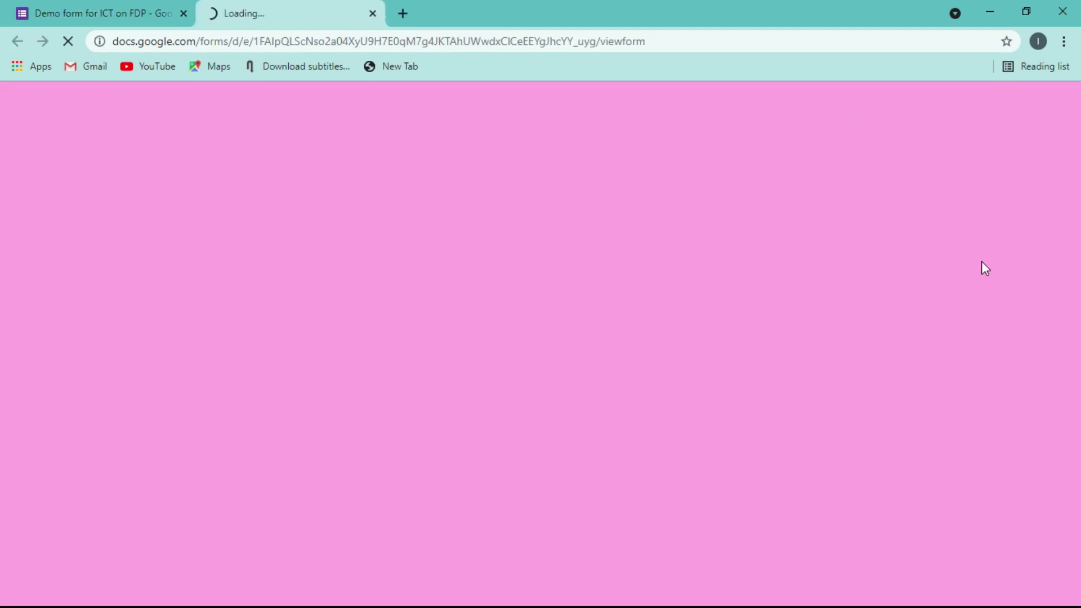
- In the preview, view the Designation drop-down choices, then close the tab
scroll(3, 338, down, 5)
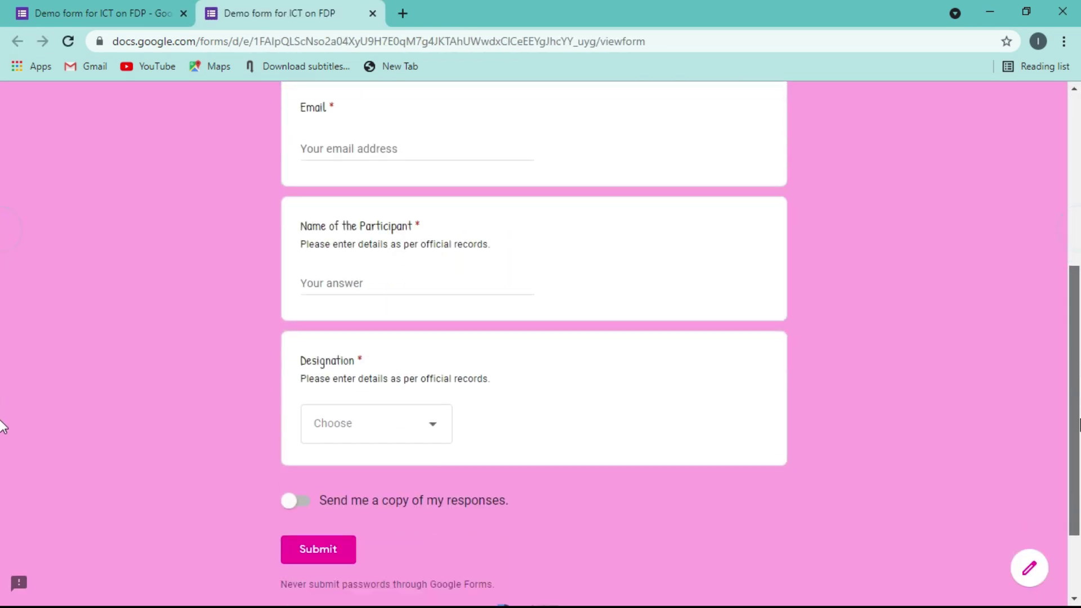
scroll(3, 439, down, 2)
scroll(3, 414, up, 2)
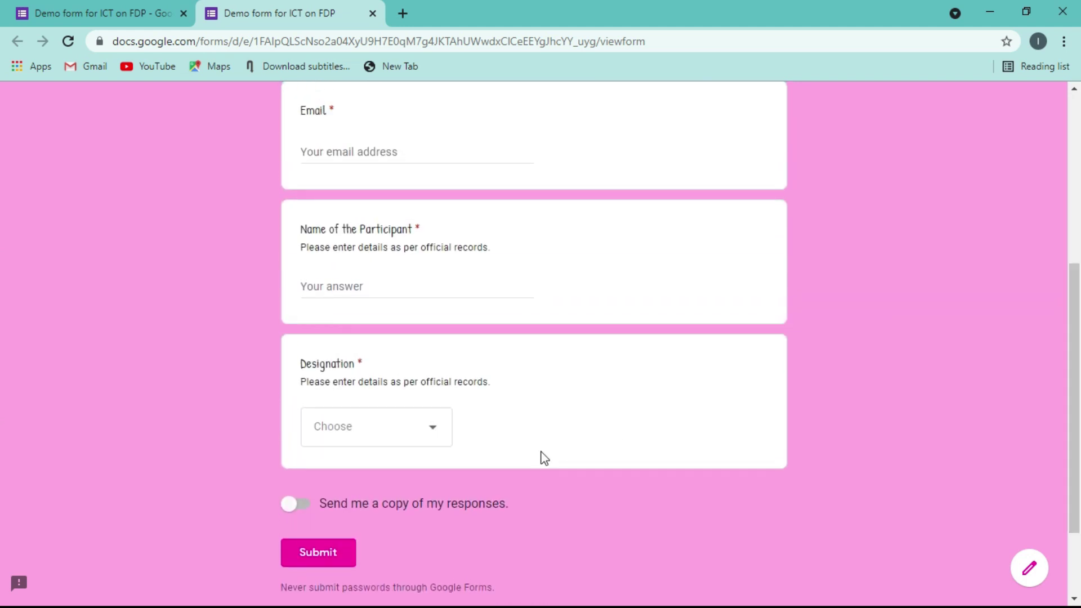
click(432, 426)
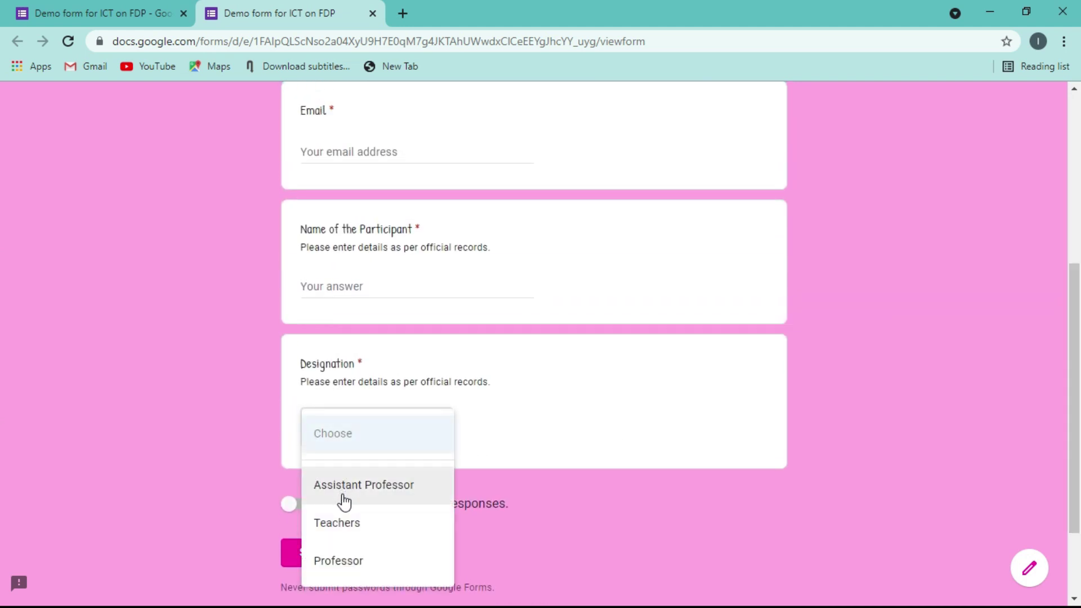
click(375, 14)
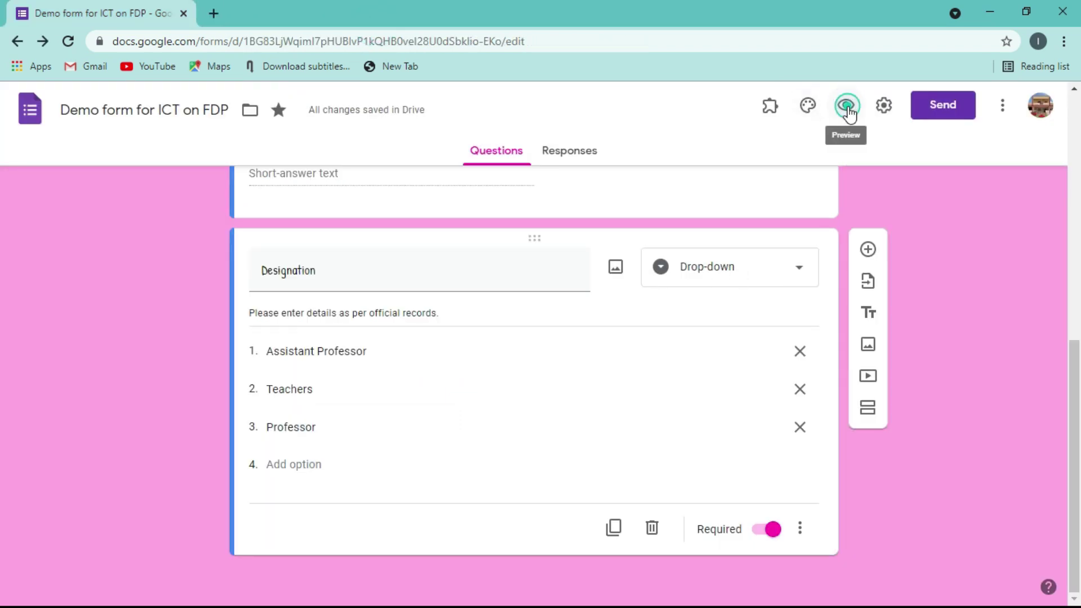
- Preview again to confirm the Designation options appear shuffled, then close it
click(847, 107)
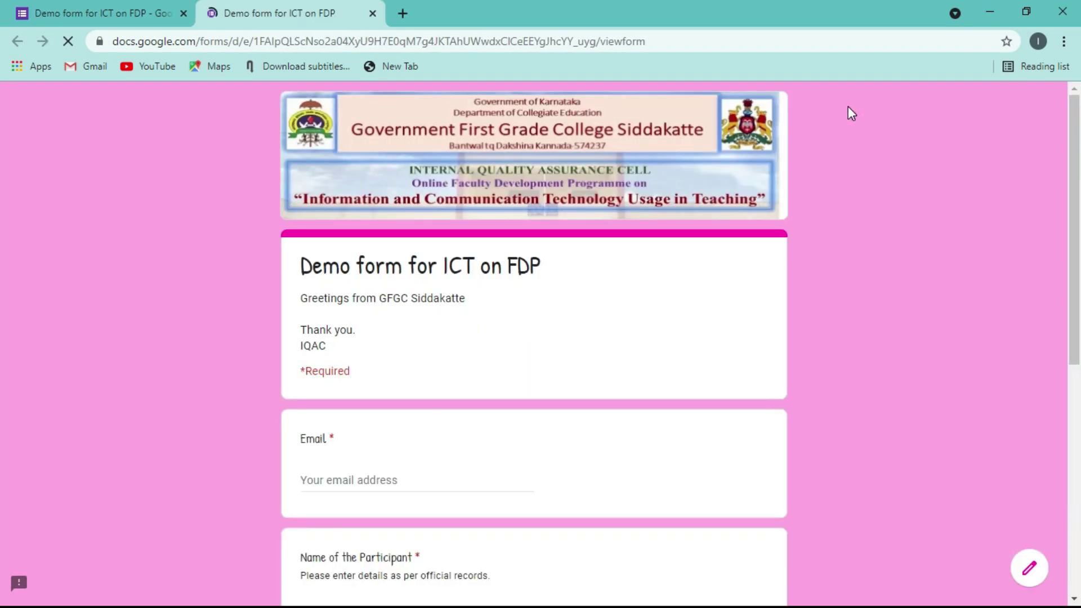
scroll(4, 441, down, 6)
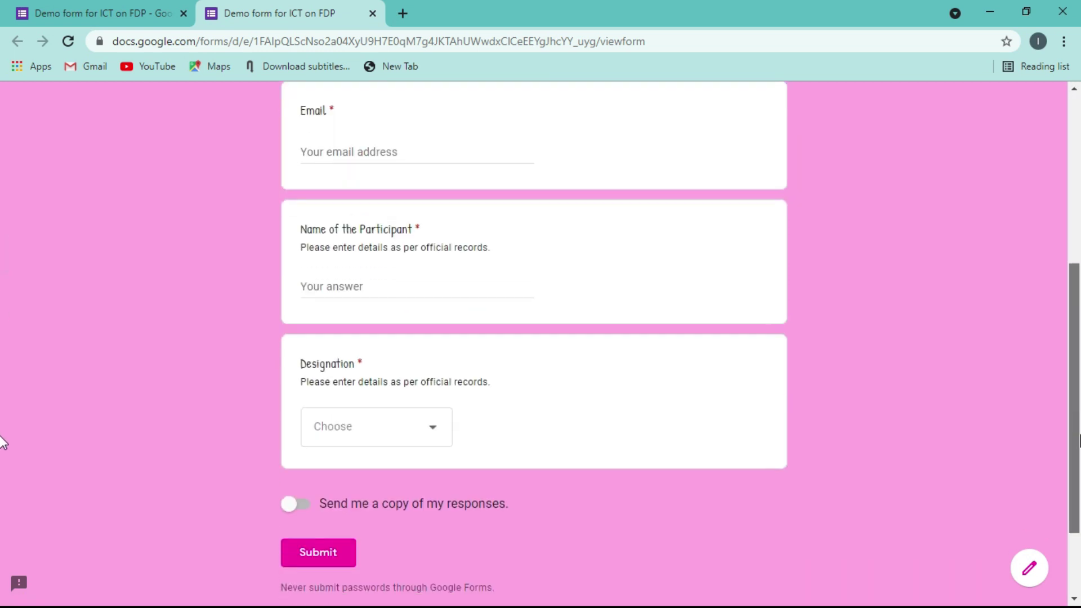
click(434, 397)
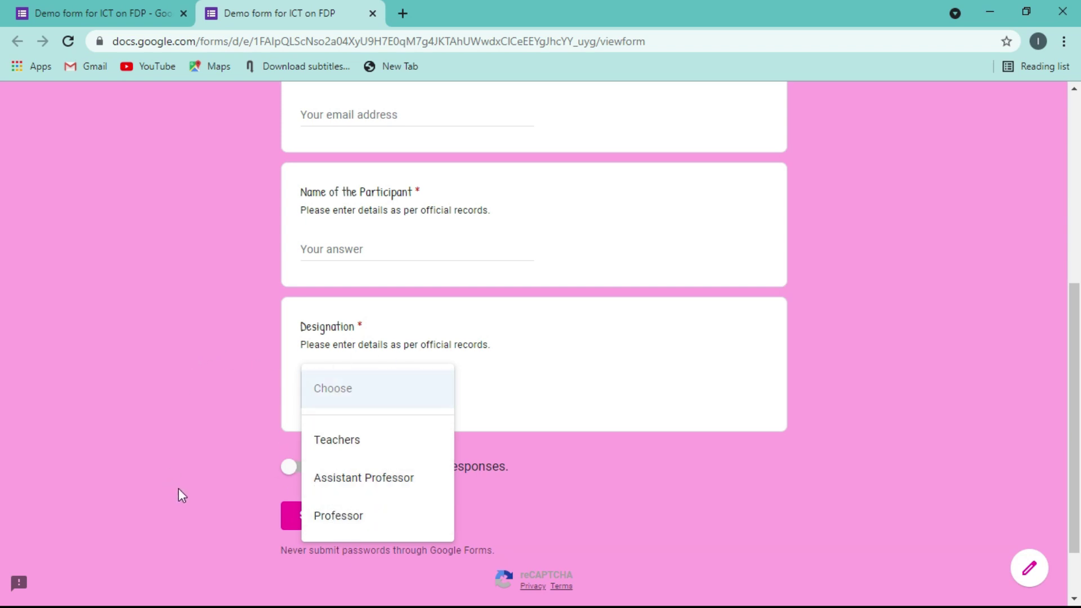
click(372, 14)
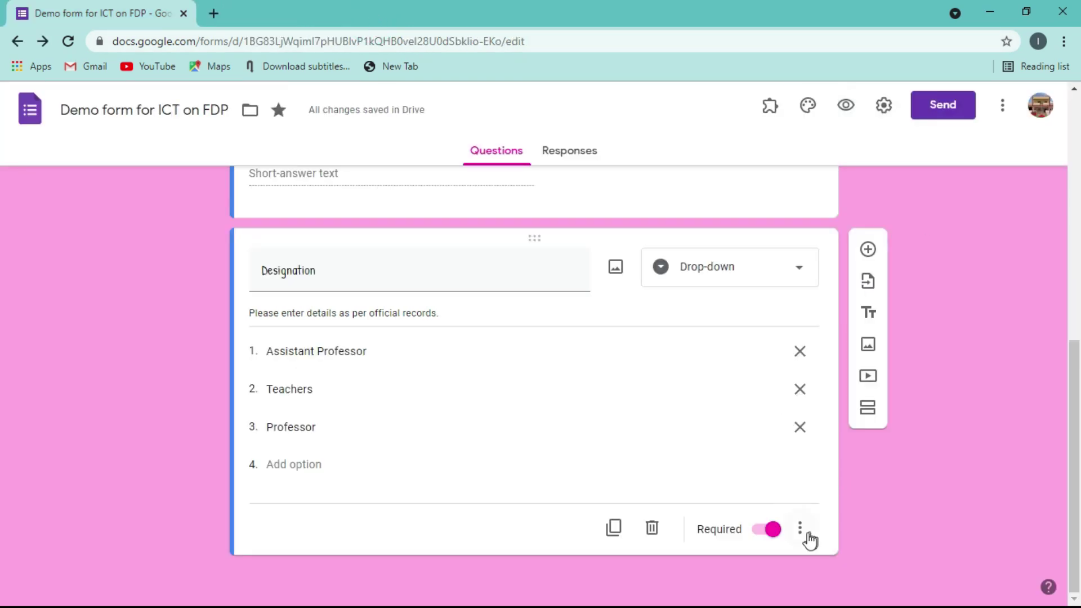
- Turn off Shuffle option order for the Designation drop-down and confirm it's off
click(802, 535)
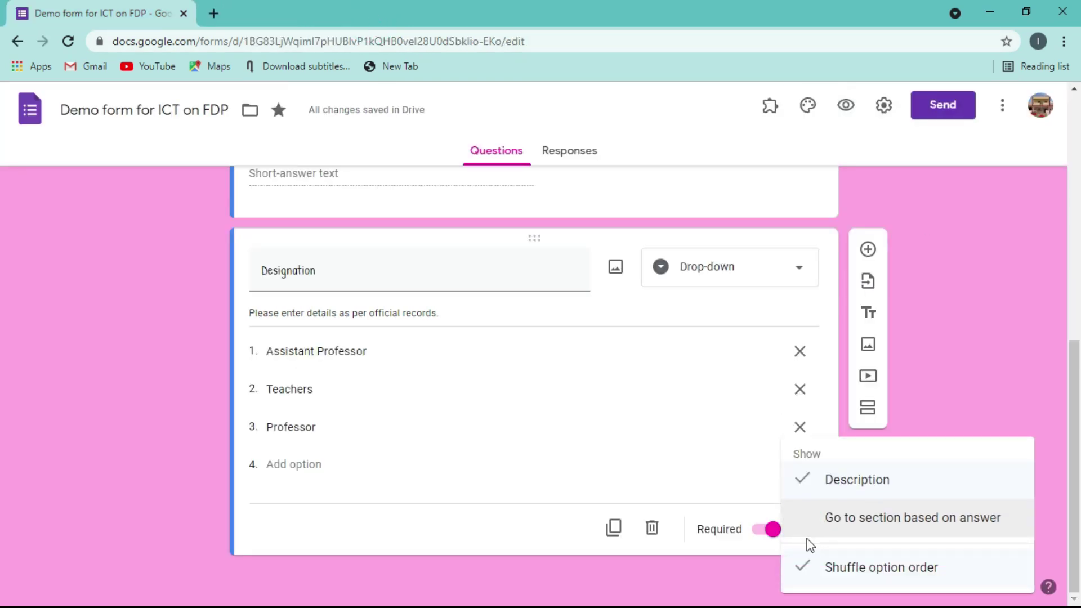
click(803, 572)
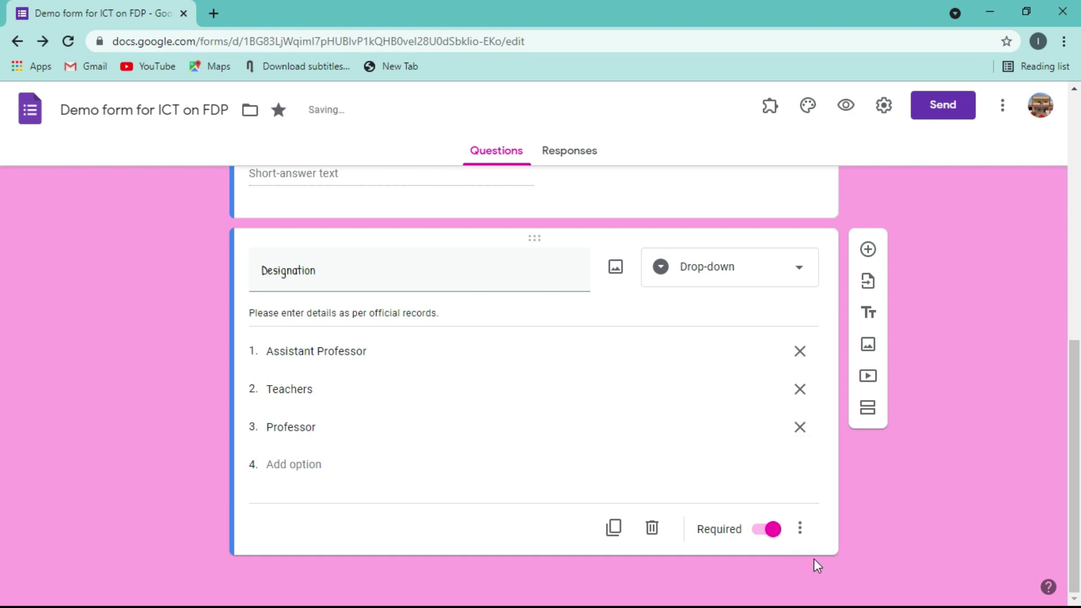
click(801, 532)
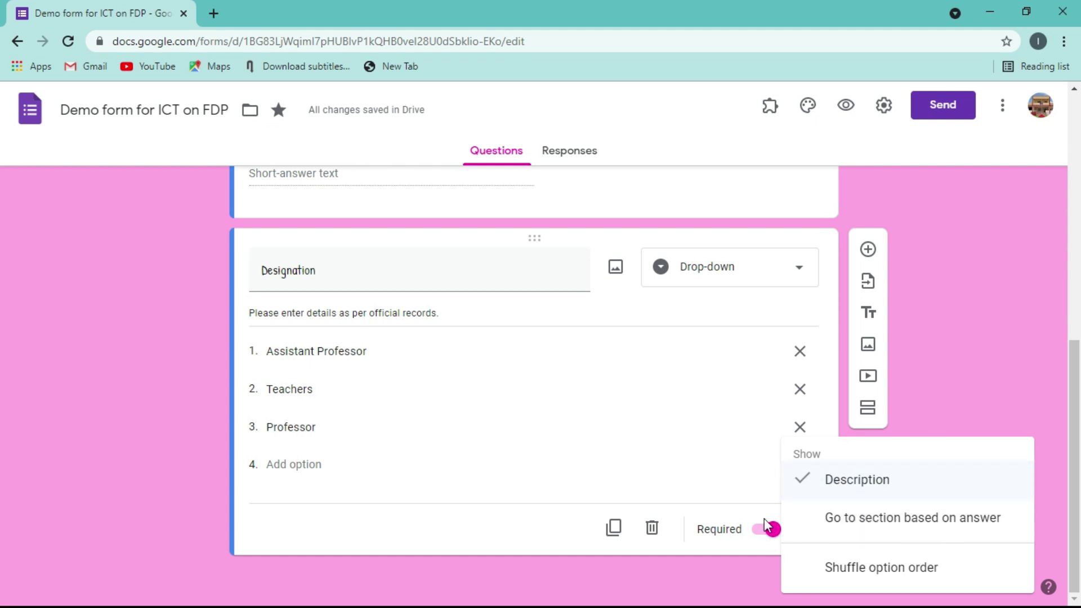
click(982, 315)
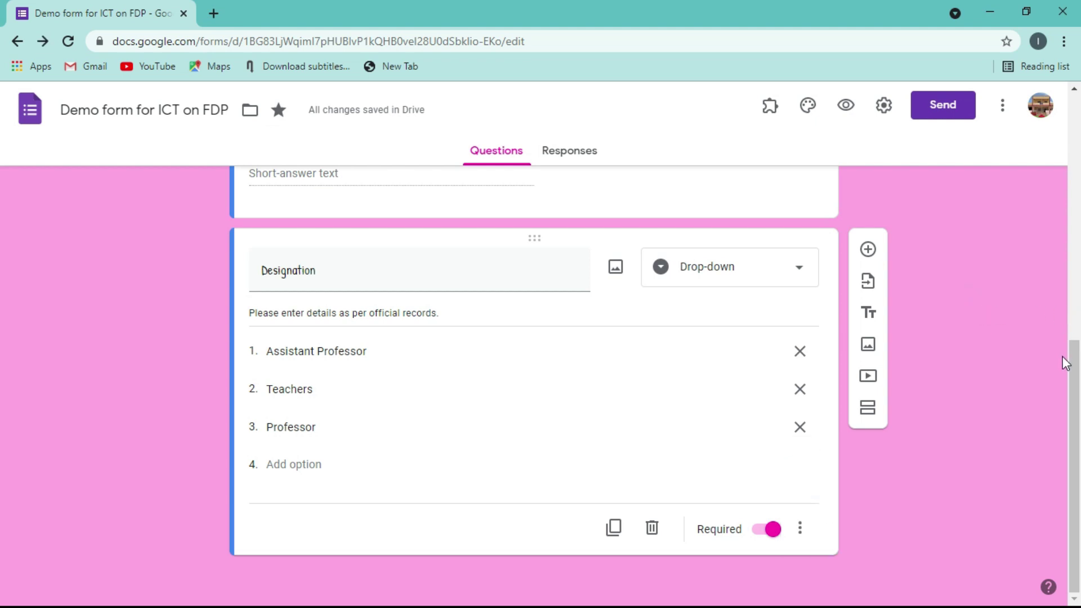
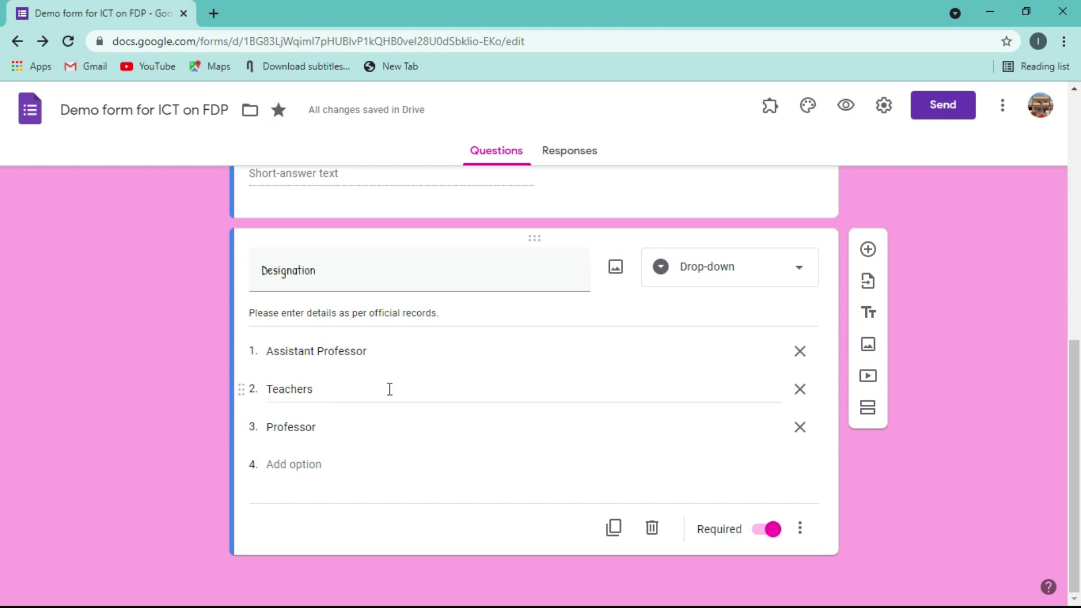
- Switch Designation to Multiple choice, then to Checkboxes with its three tick-box options
click(799, 275)
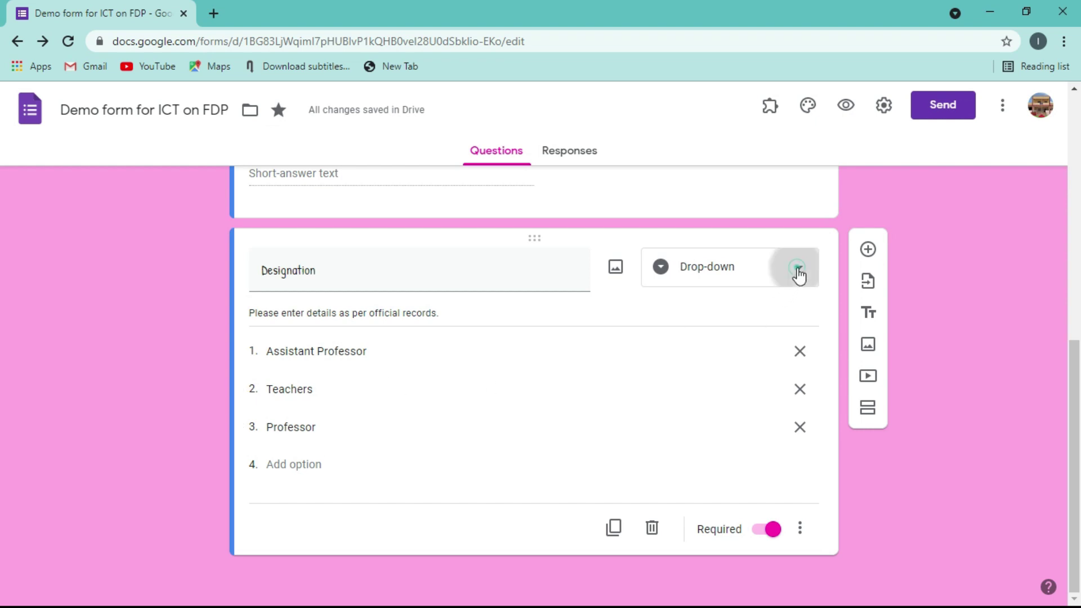
click(700, 214)
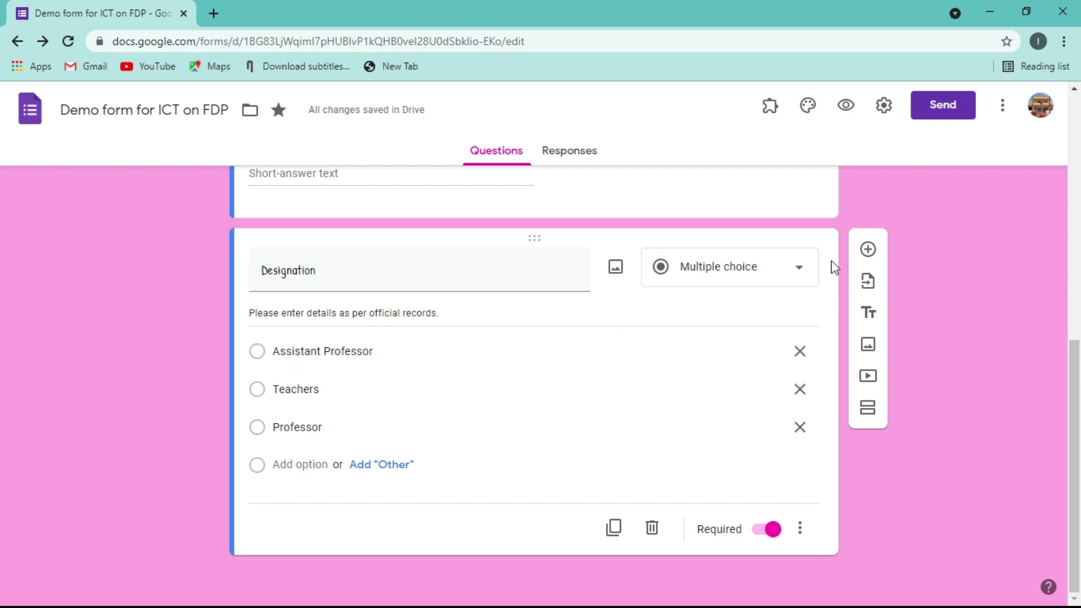
click(800, 272)
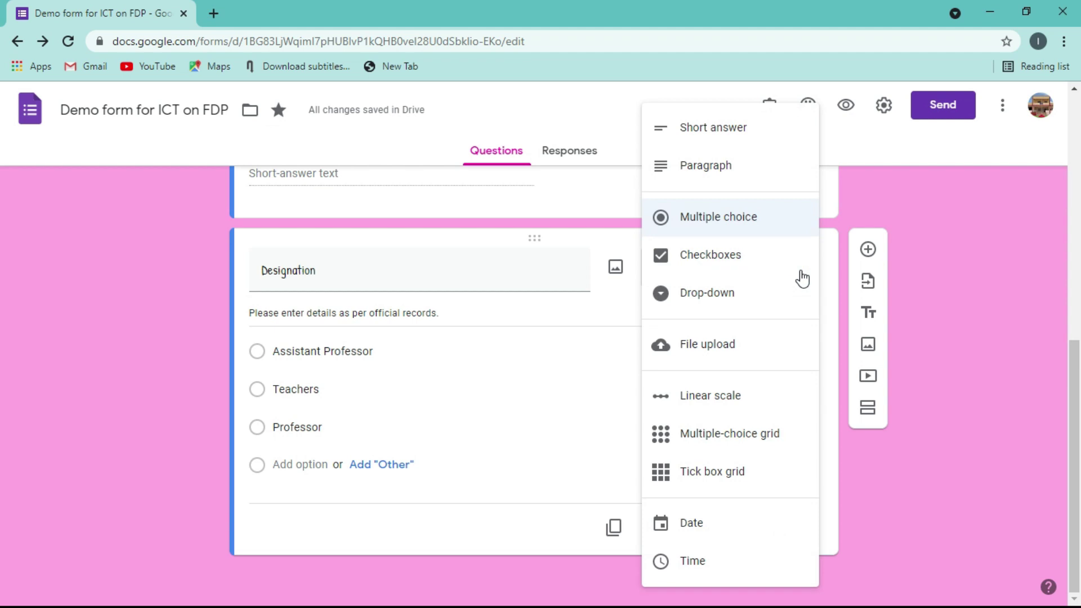
click(726, 253)
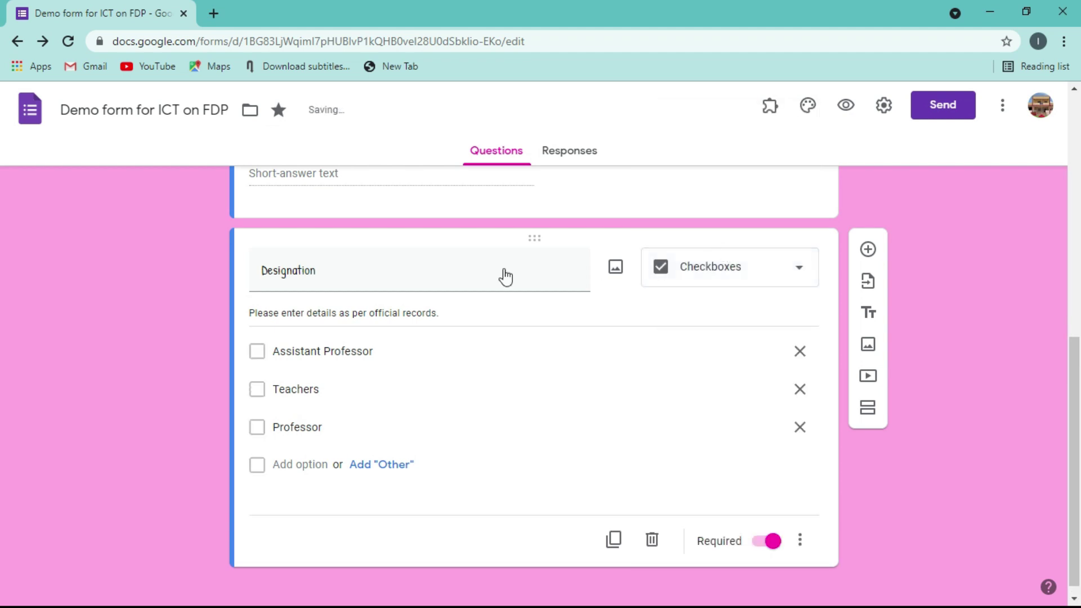
click(258, 351)
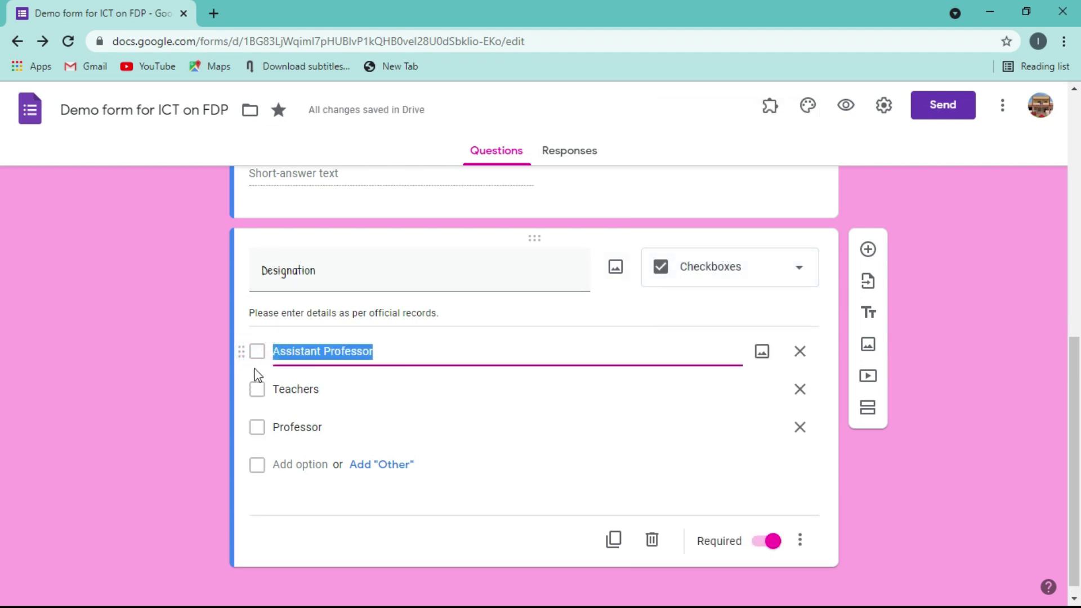
click(188, 378)
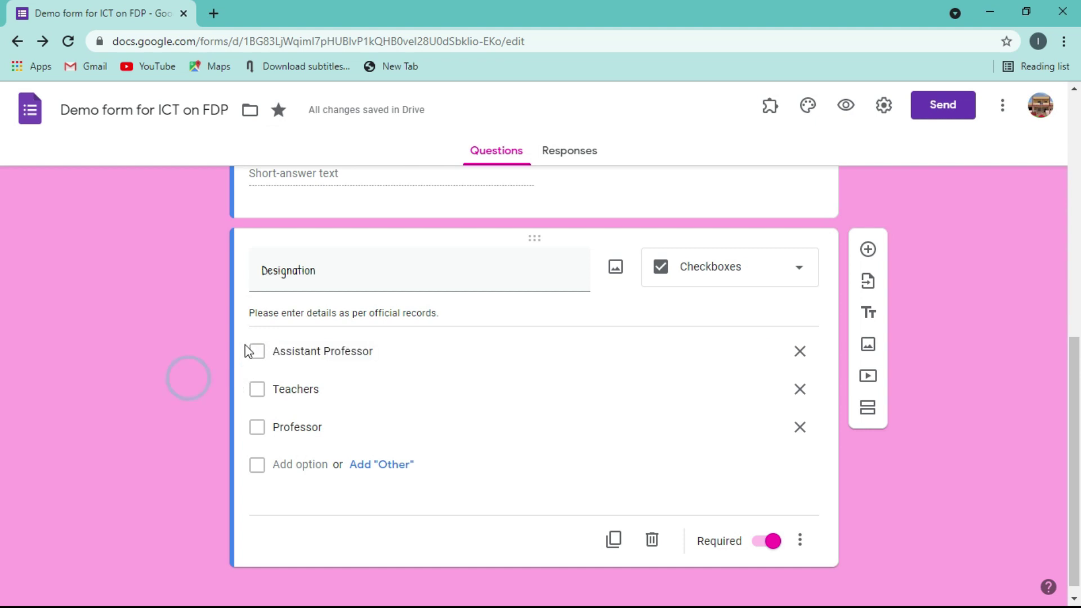
click(842, 109)
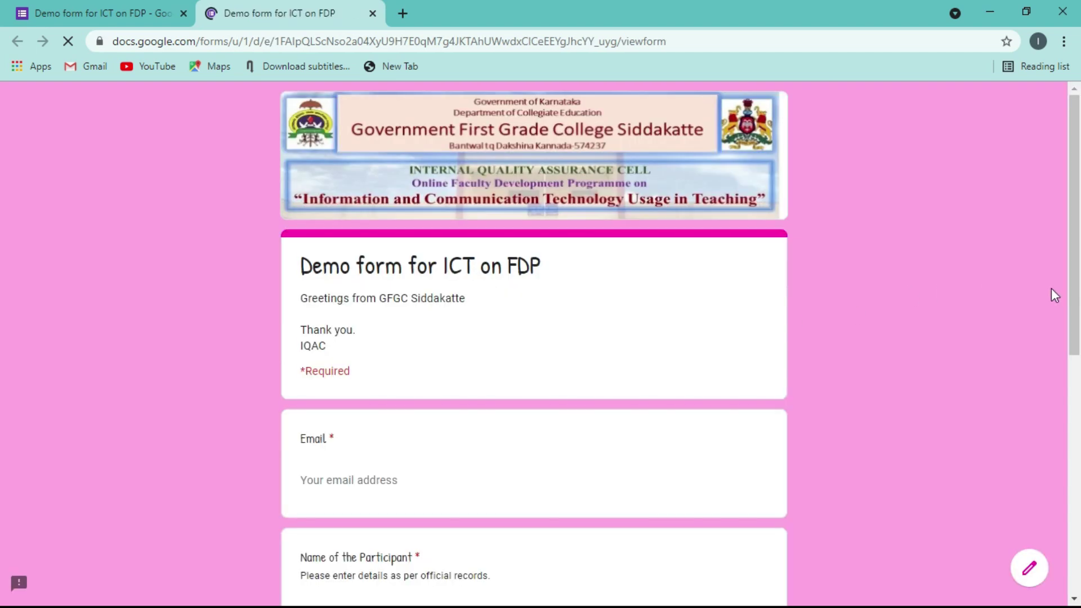
drag(1074, 307, 1074, 521)
click(309, 376)
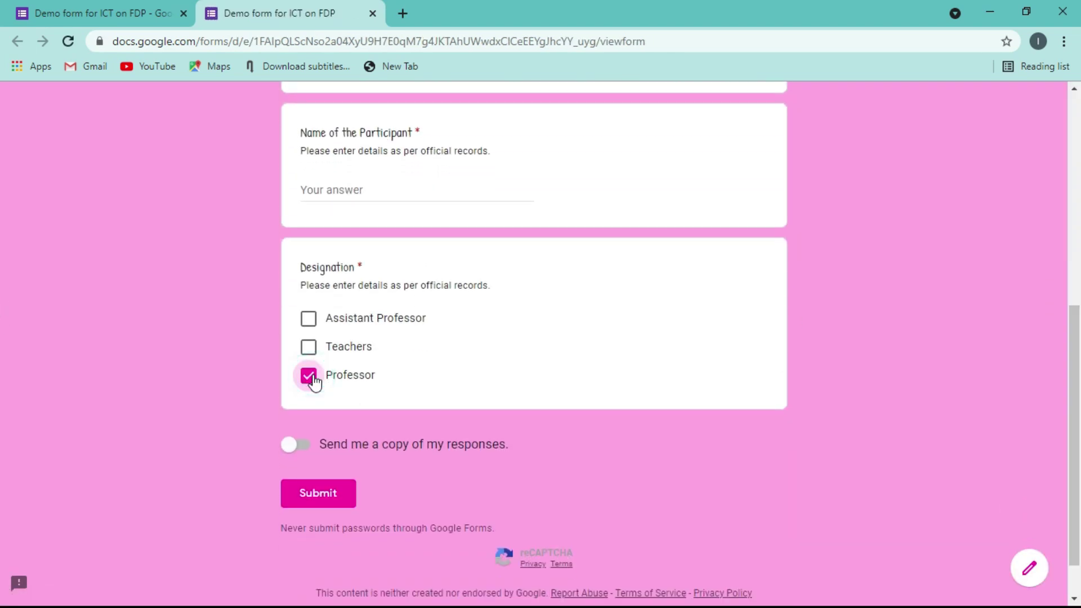
click(309, 349)
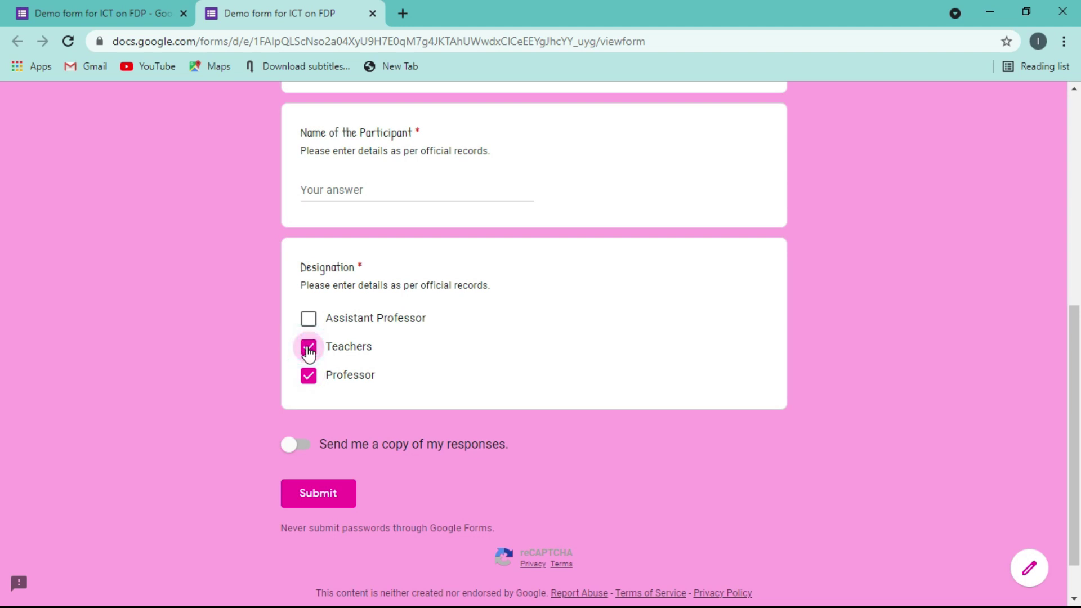
click(308, 349)
click(308, 375)
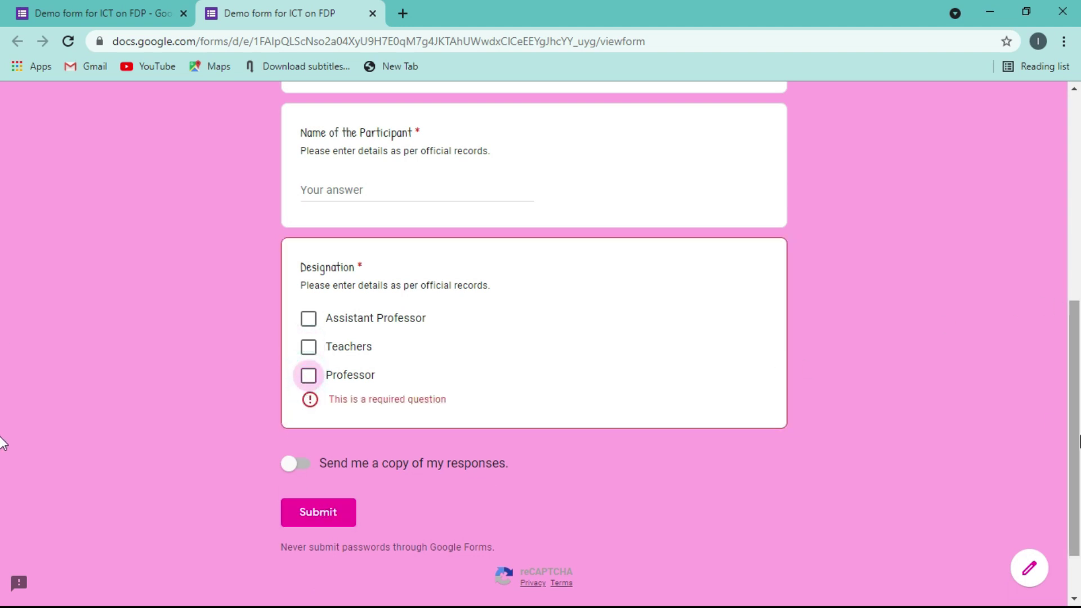
scroll(158, 223, up, 8)
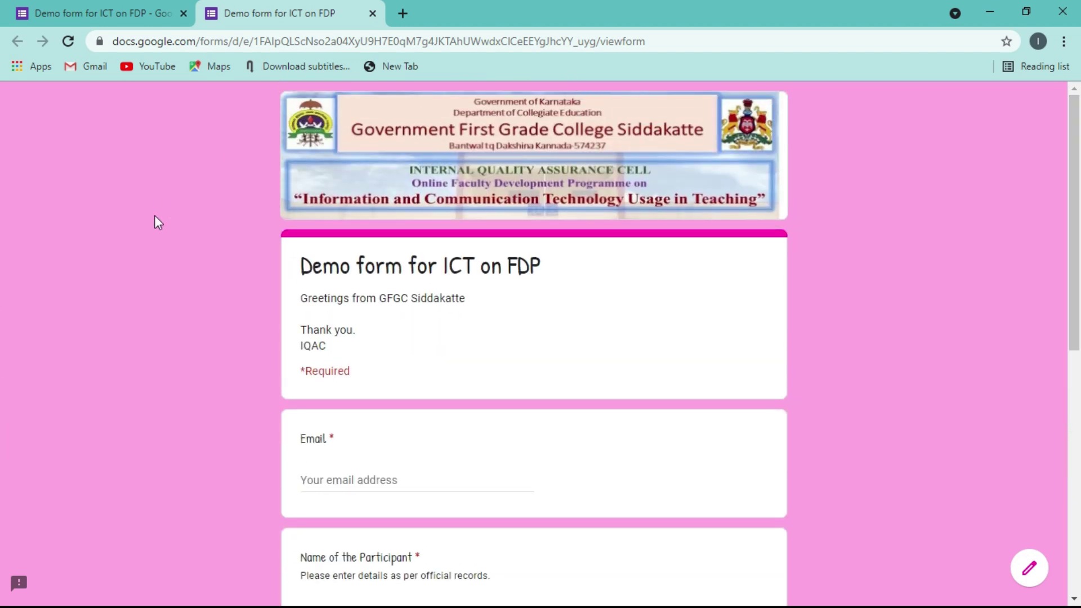
click(373, 13)
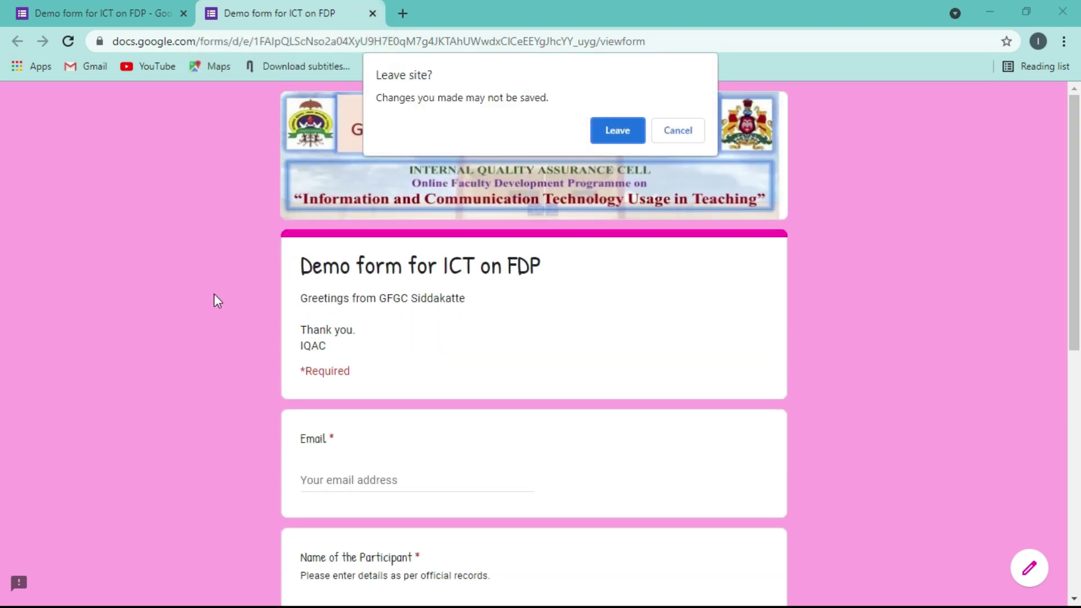
click(606, 139)
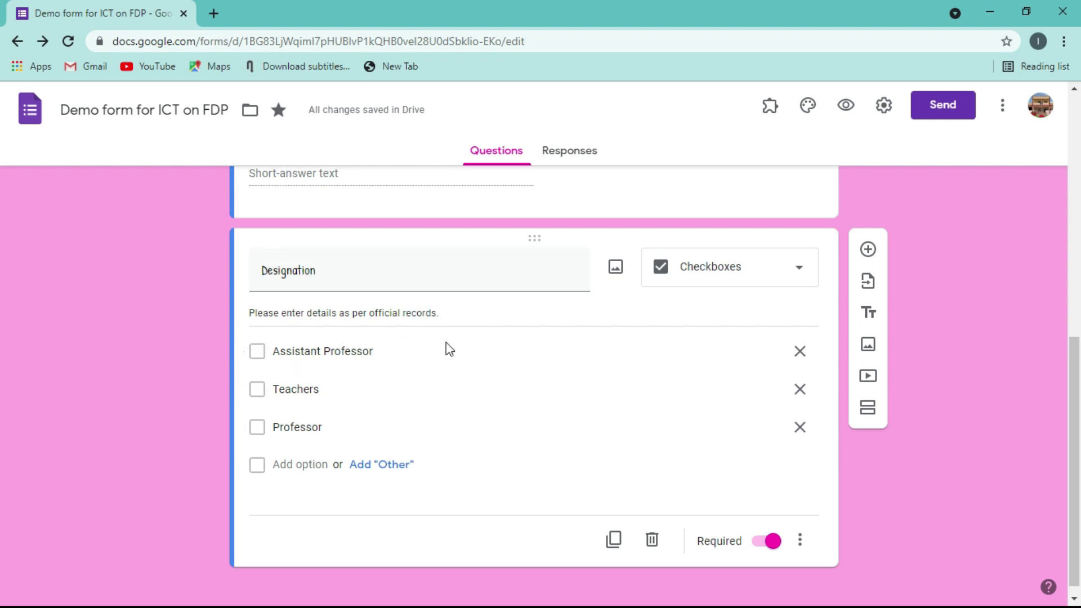
- Try Drop-down for Designation, then settle on the Short answer question type
click(797, 274)
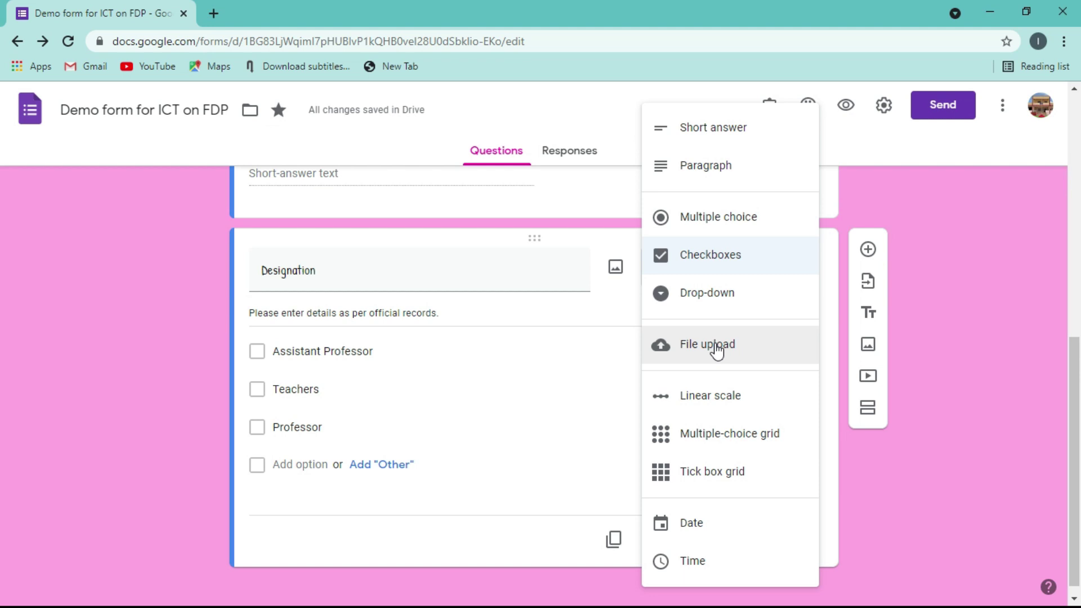
click(969, 349)
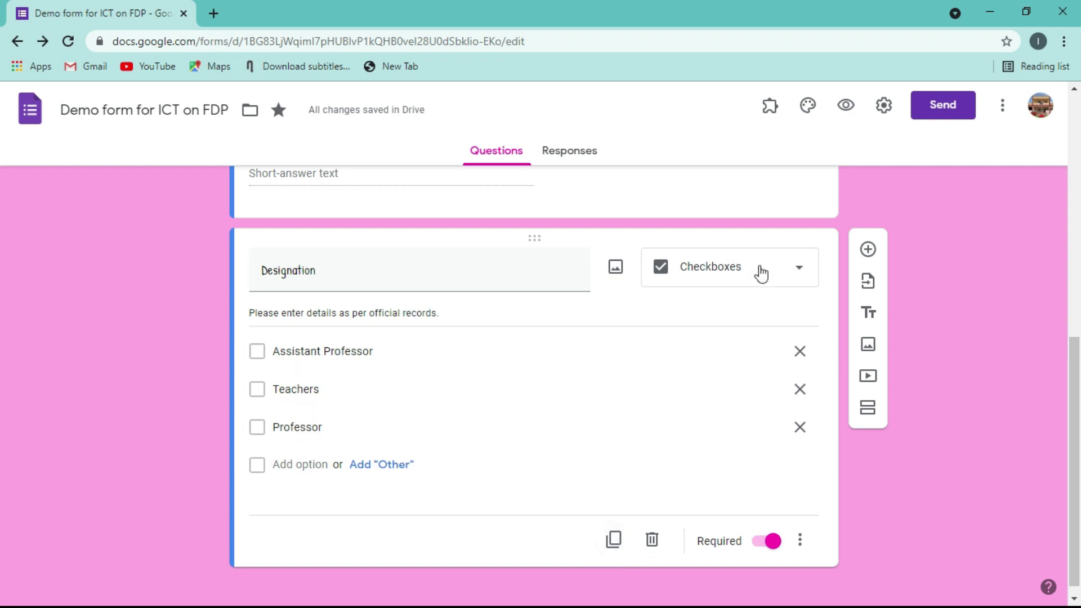
click(791, 269)
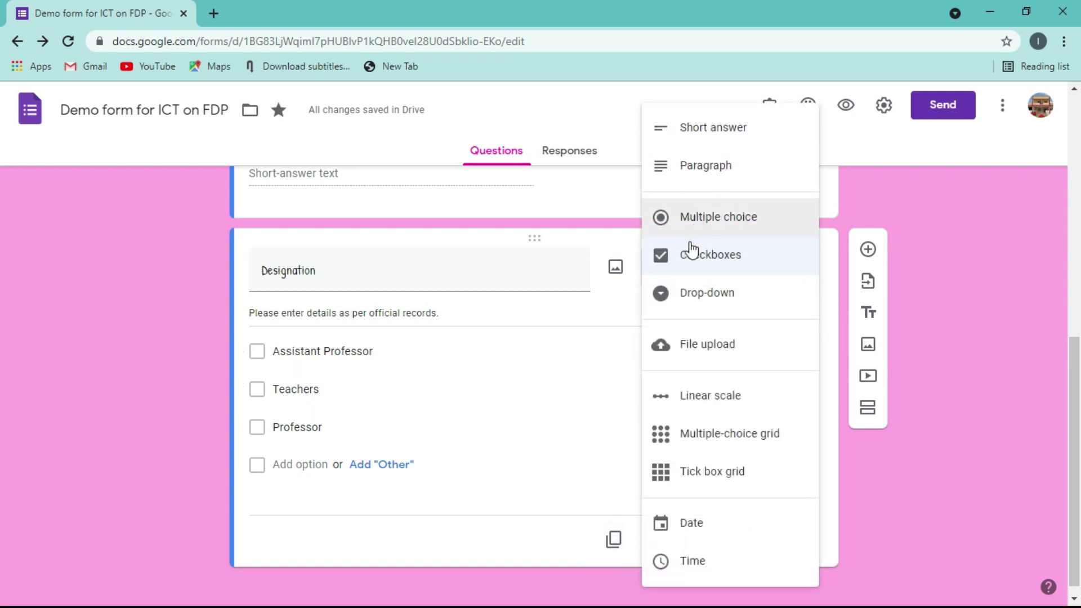
click(689, 293)
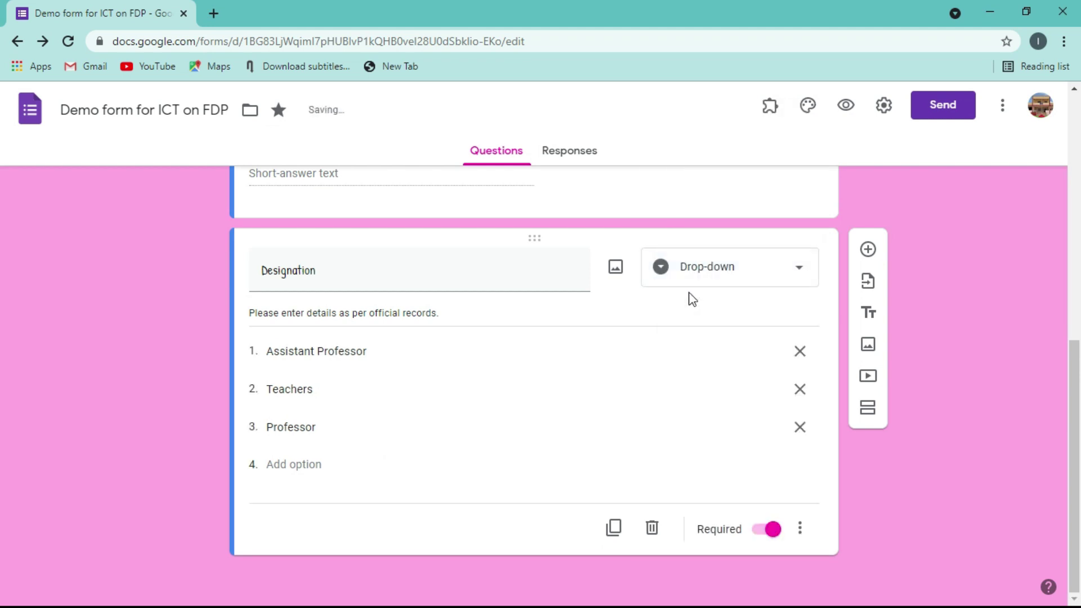
click(797, 269)
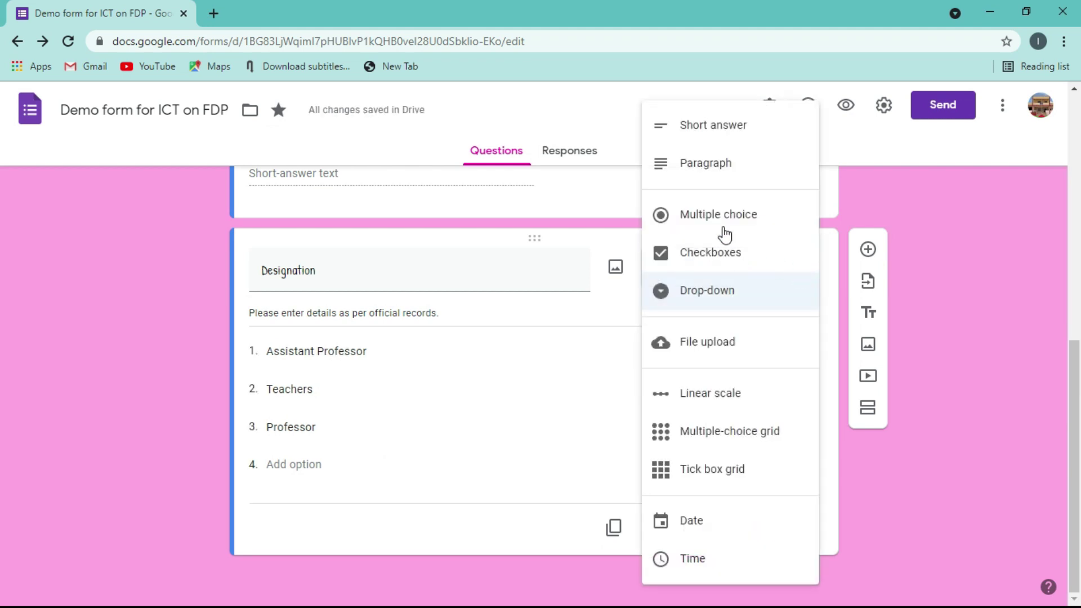
click(707, 124)
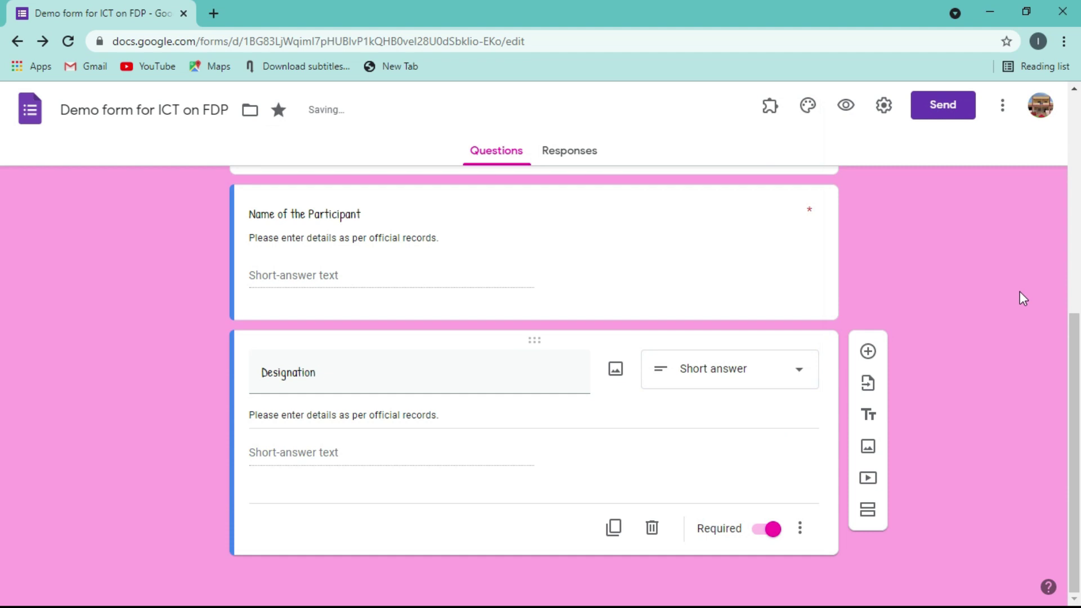
- Duplicate the Designation short-answer question
drag(1075, 329, 1079, 442)
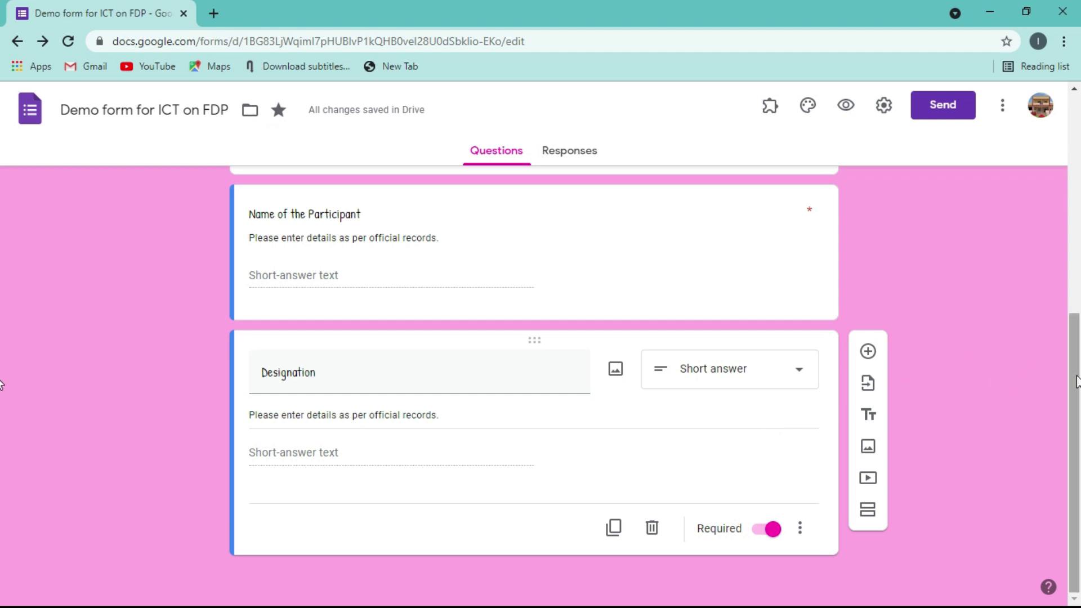
click(615, 528)
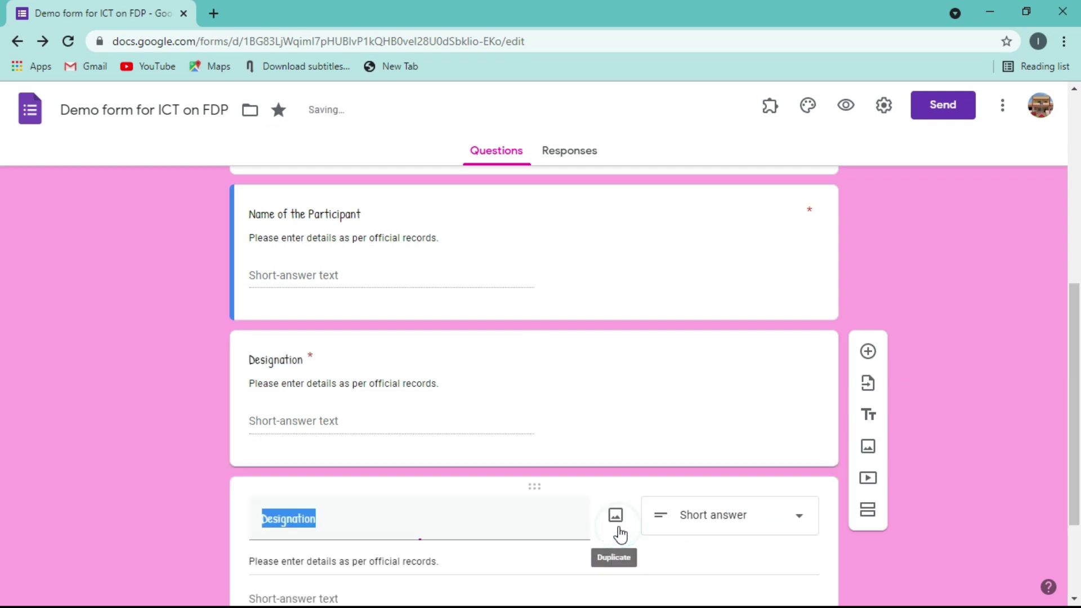
drag(1072, 299, 1073, 363)
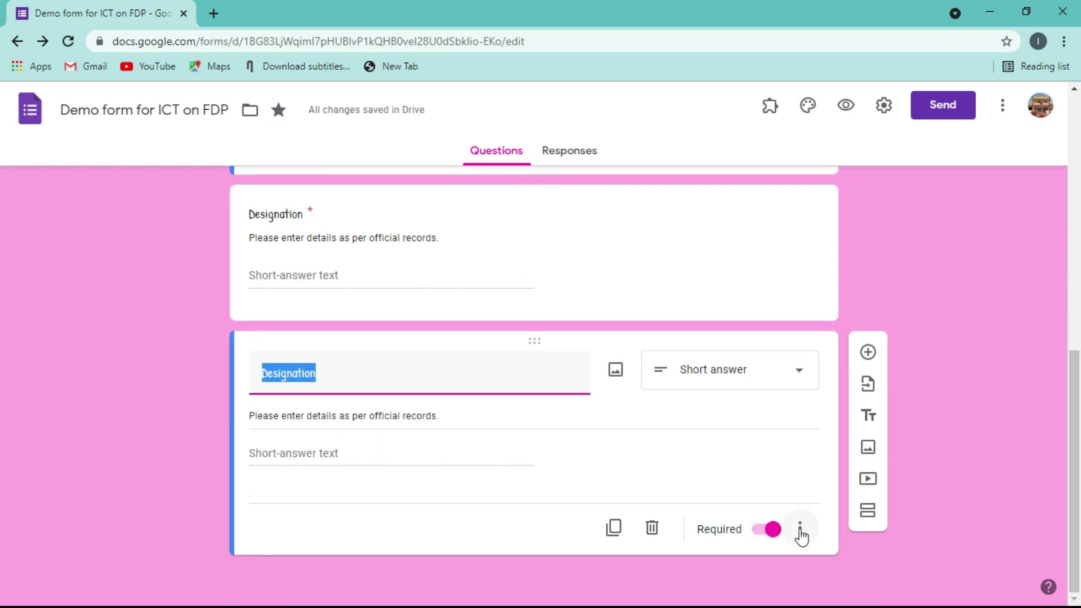
drag(1074, 383, 1069, 273)
- Check the Name of the Participant question's extra options, then select the copied Designation title
click(789, 329)
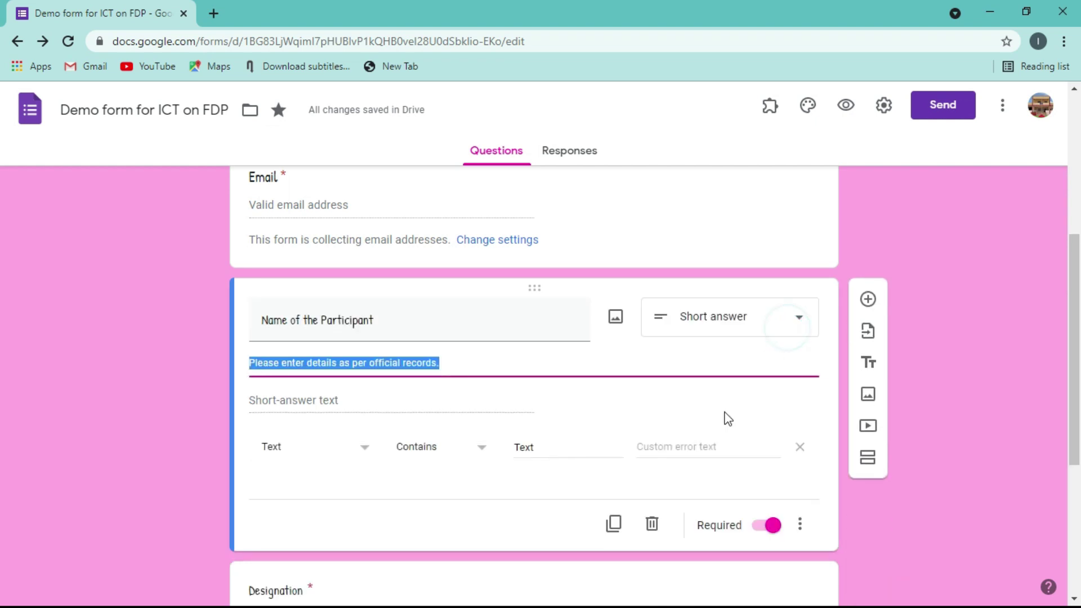
click(799, 535)
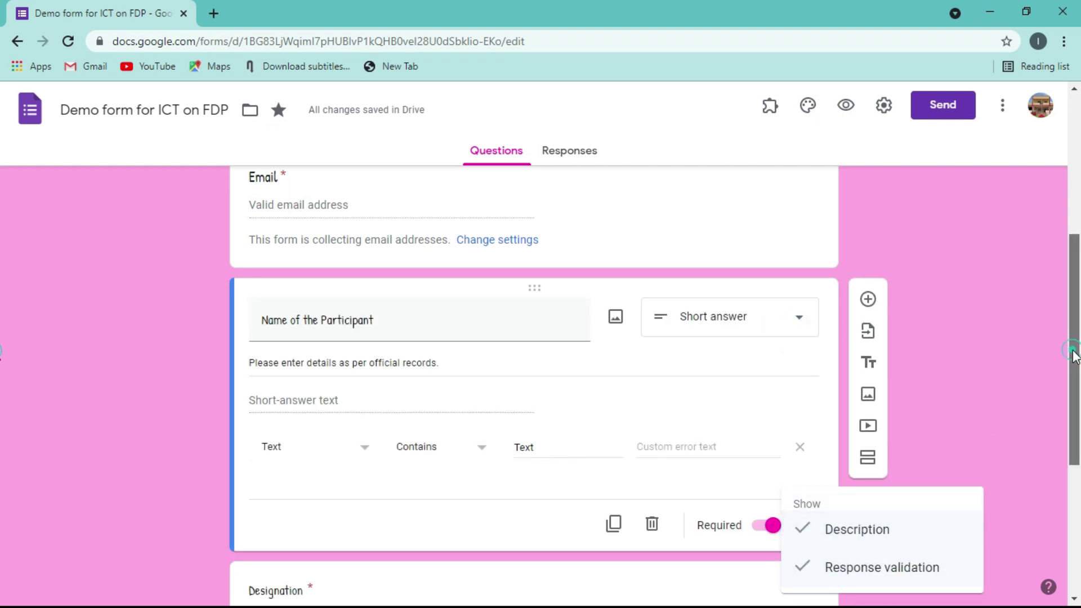
drag(1074, 355, 3, 503)
click(786, 383)
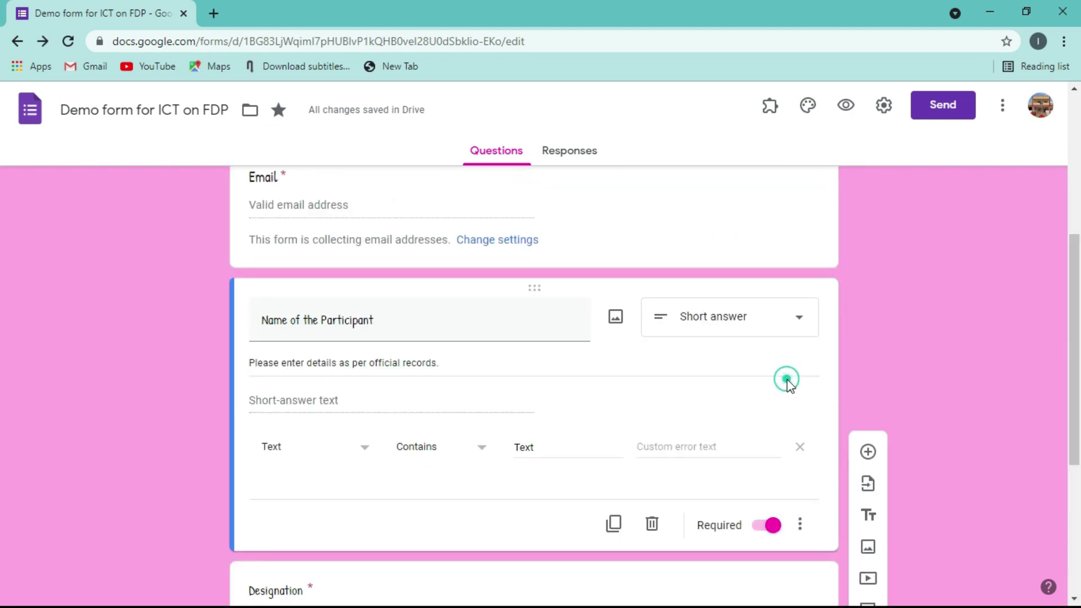
click(799, 525)
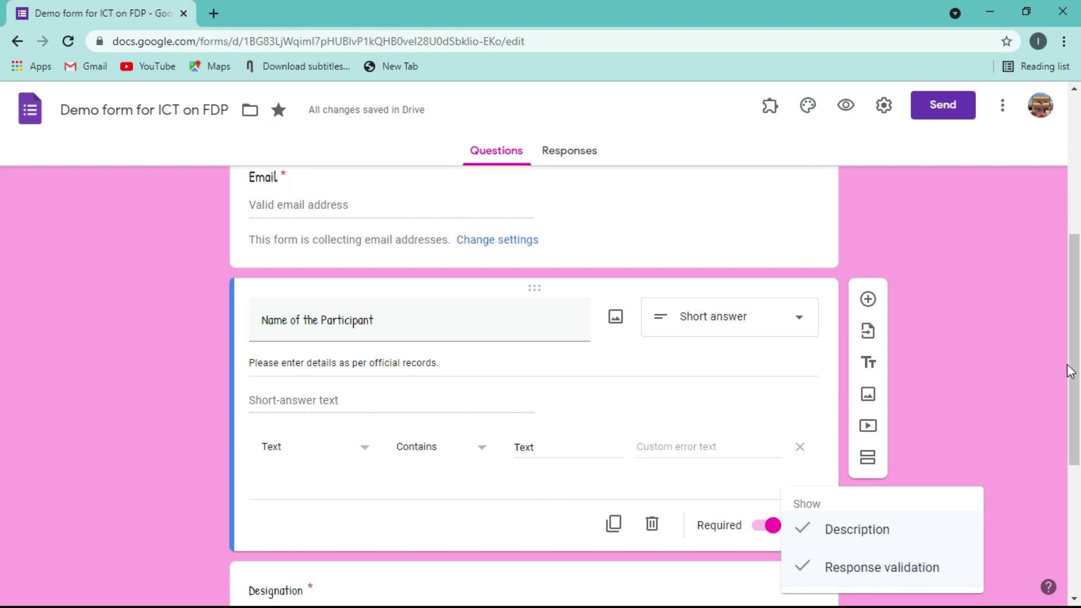
scroll(1075, 369, down, 5)
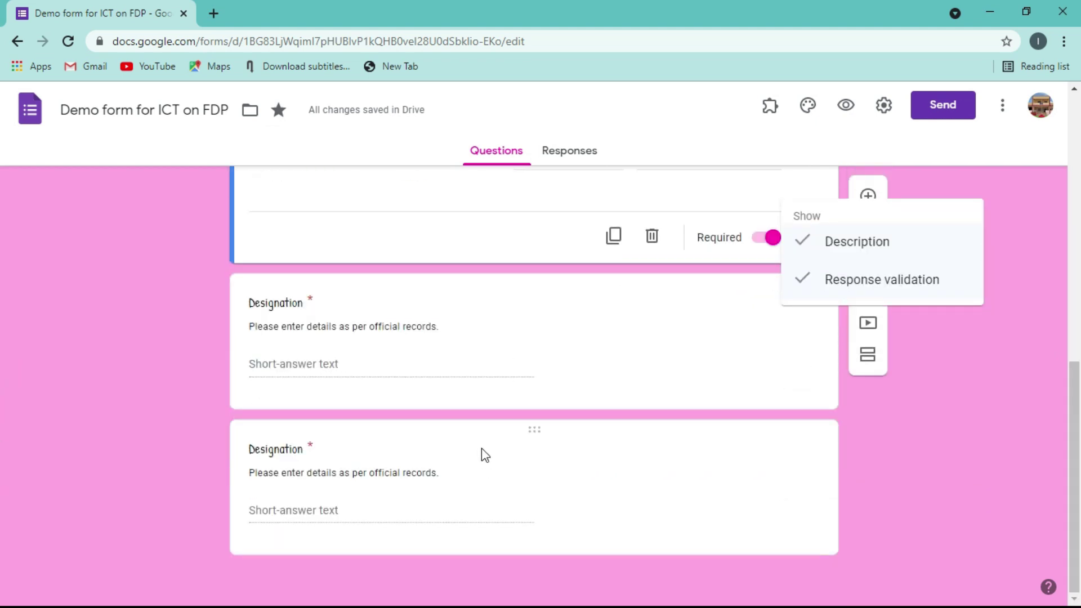
scroll(534, 437, up, 5)
click(534, 437)
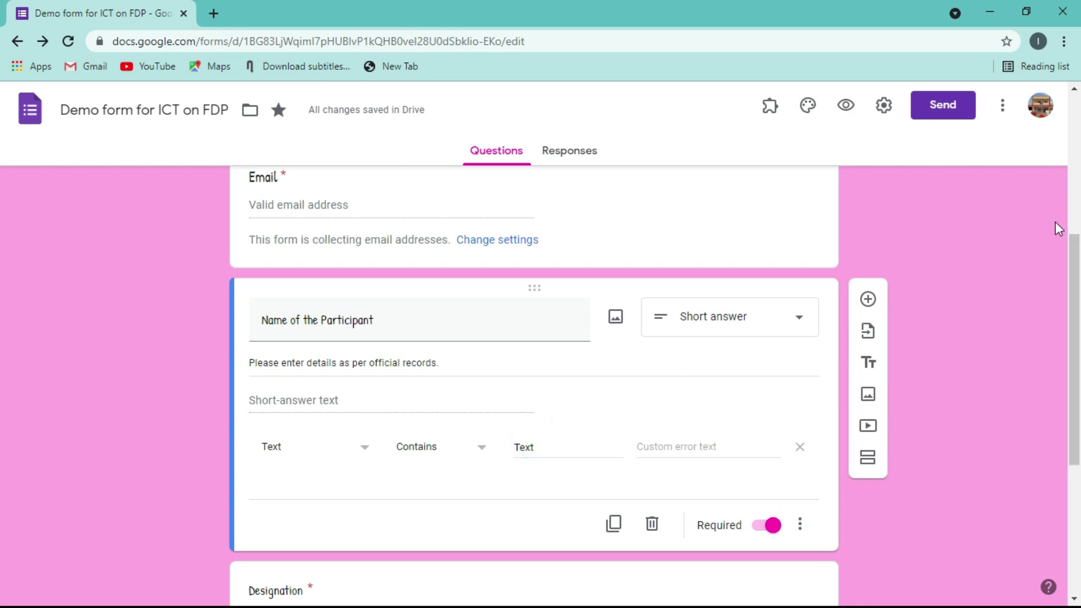
scroll(2, 332, down, 5)
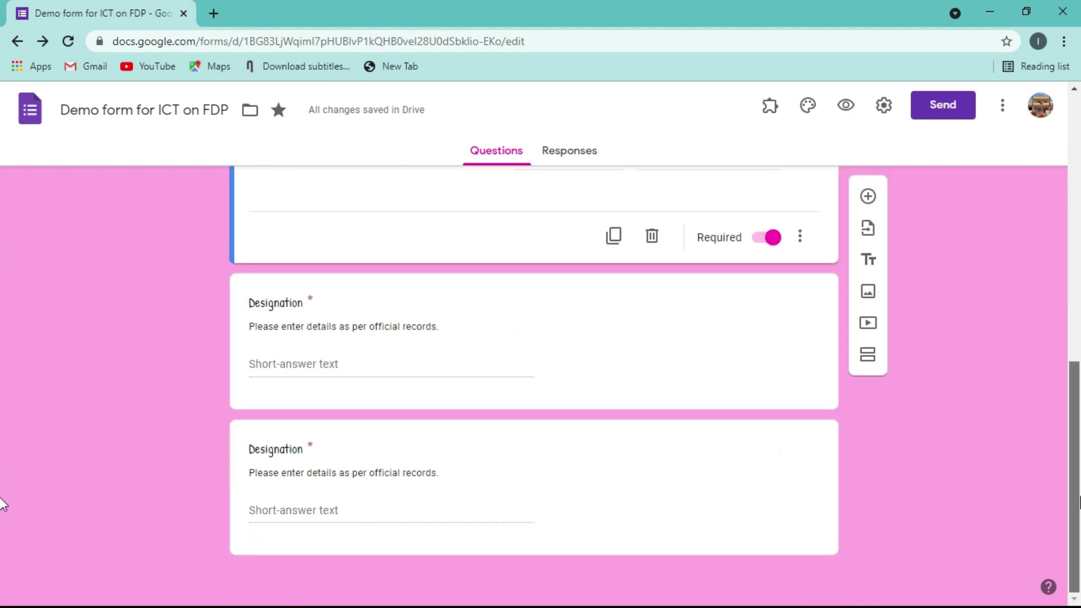
click(265, 449)
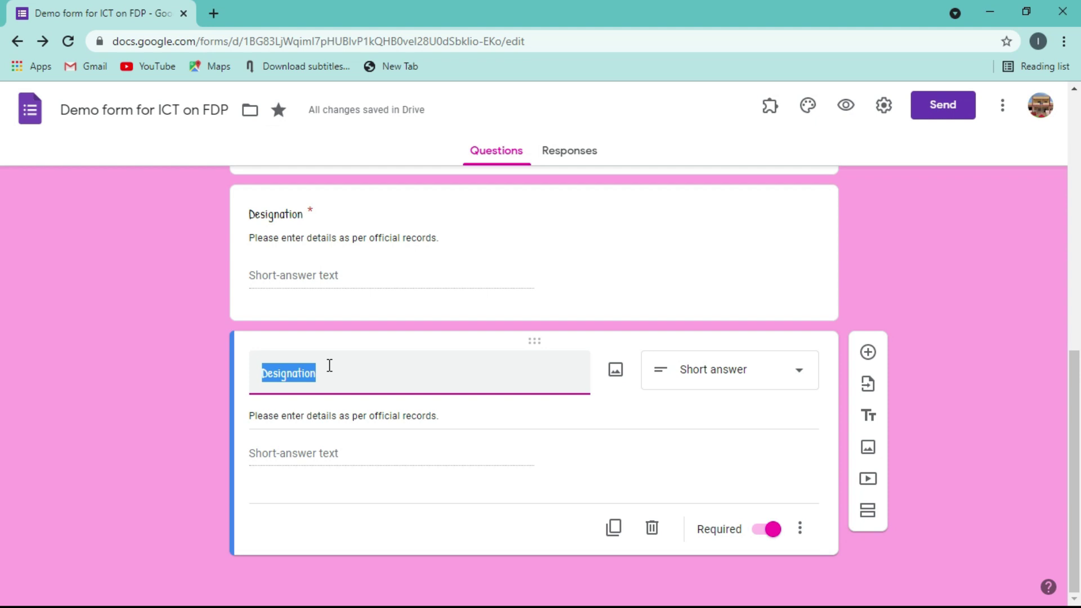
- Retitle the copy 'Assignment' and make it a File upload question, accepting the Drive notice
text(A)
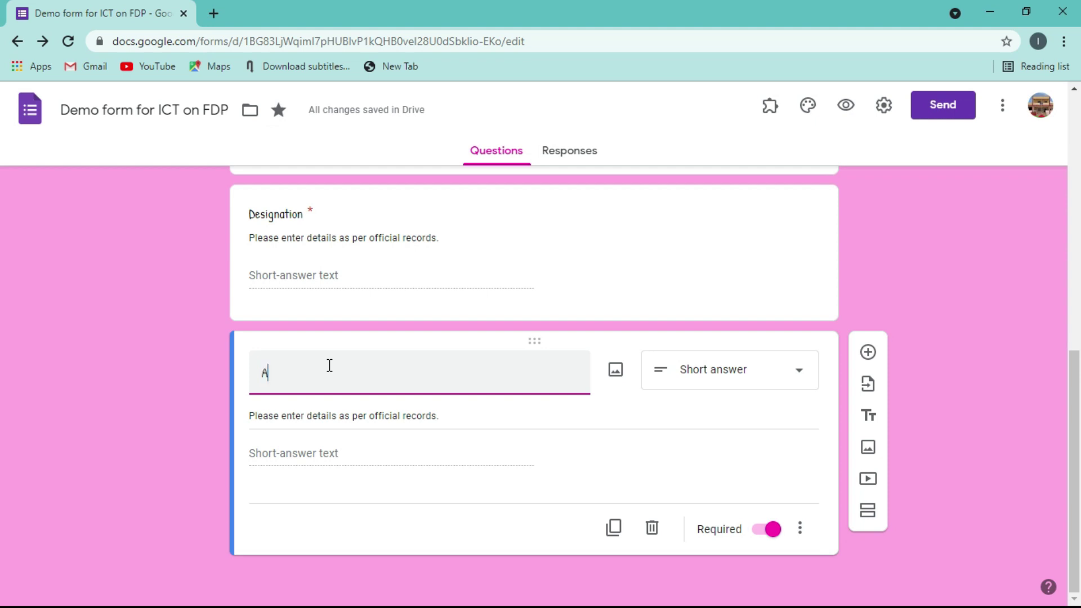
text(ssig)
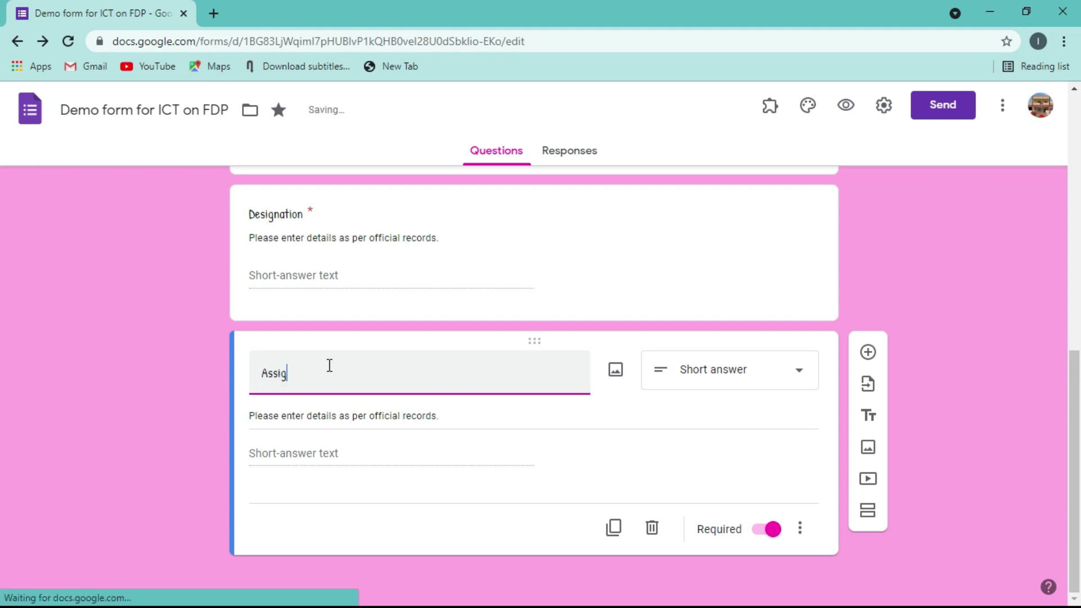
text(nment)
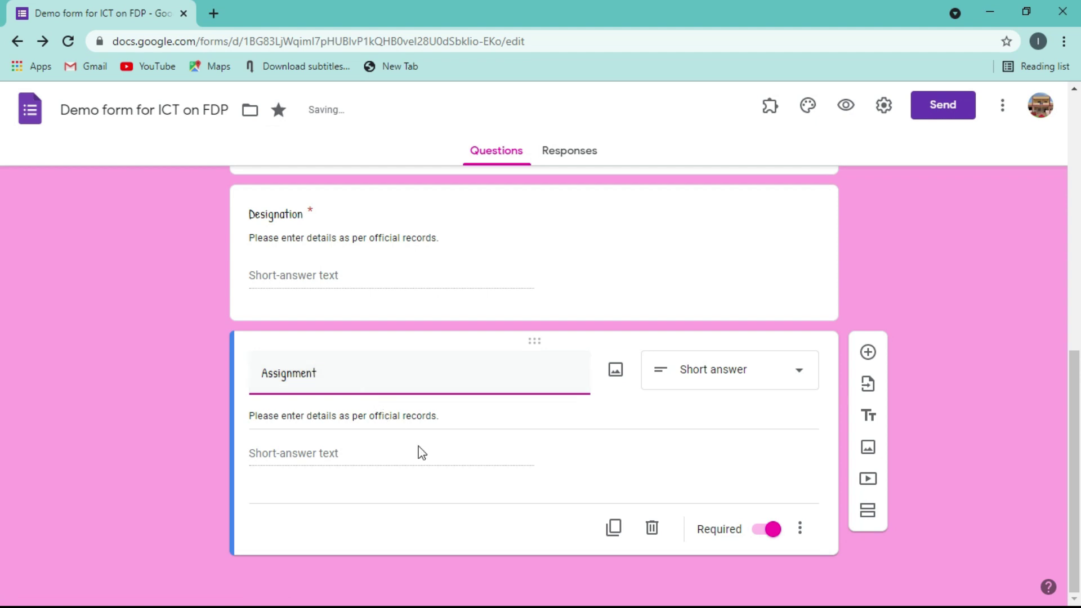
click(362, 388)
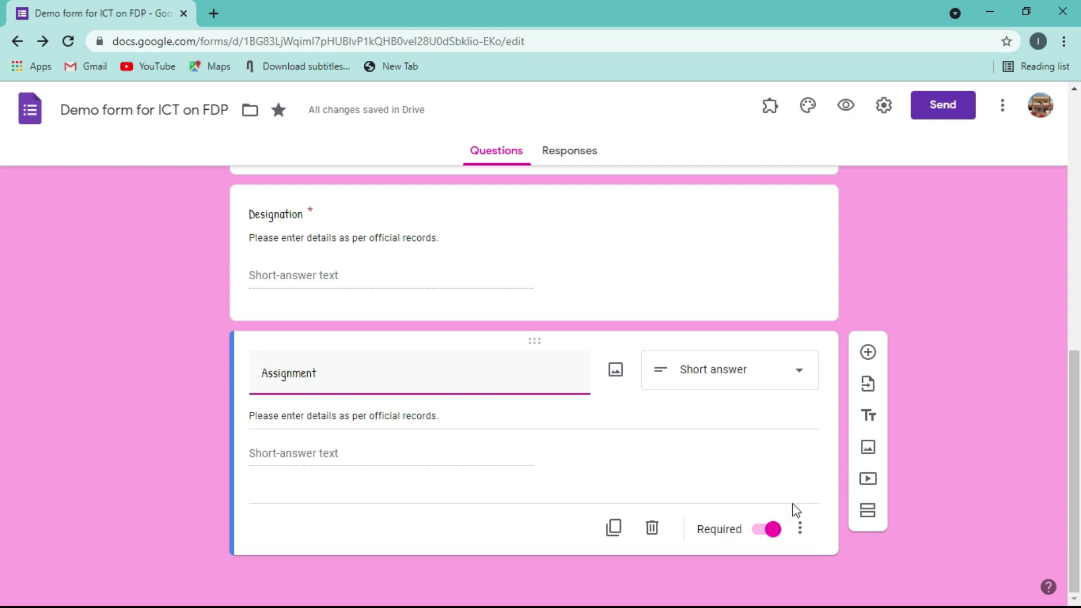
click(797, 372)
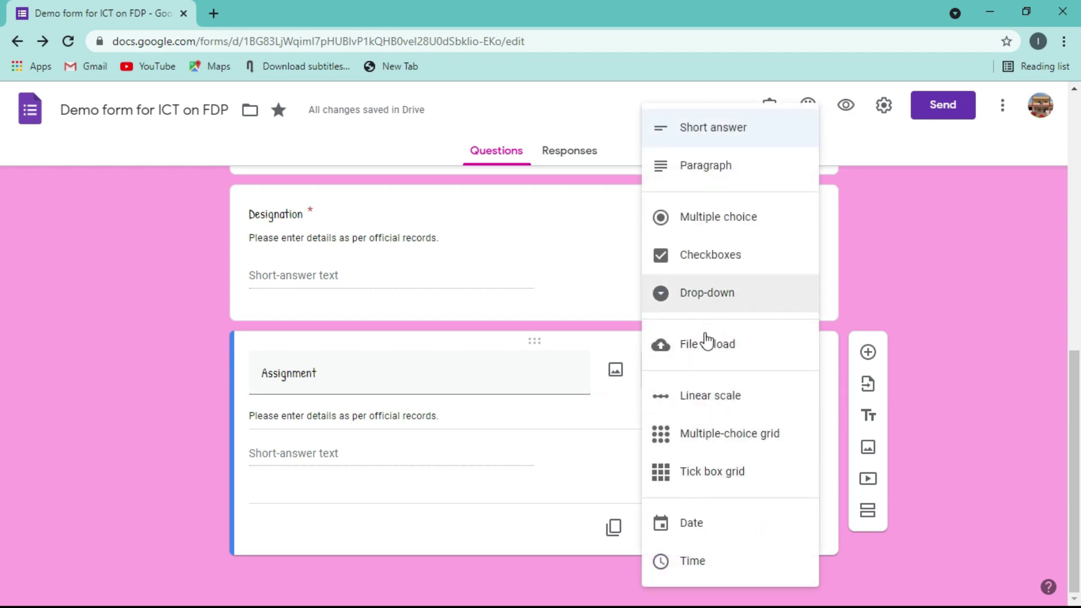
click(703, 351)
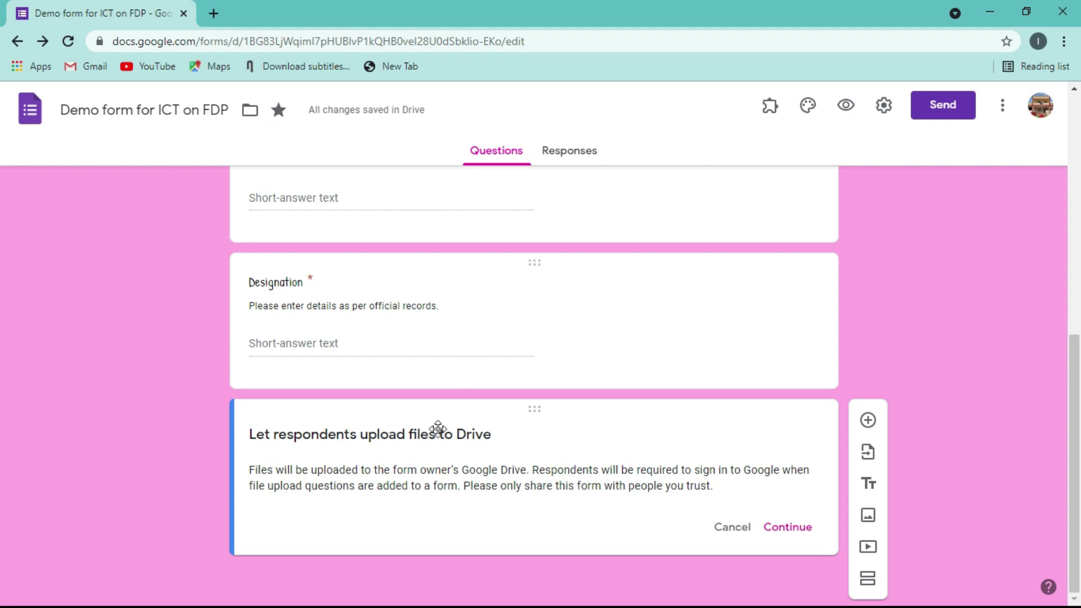
click(799, 533)
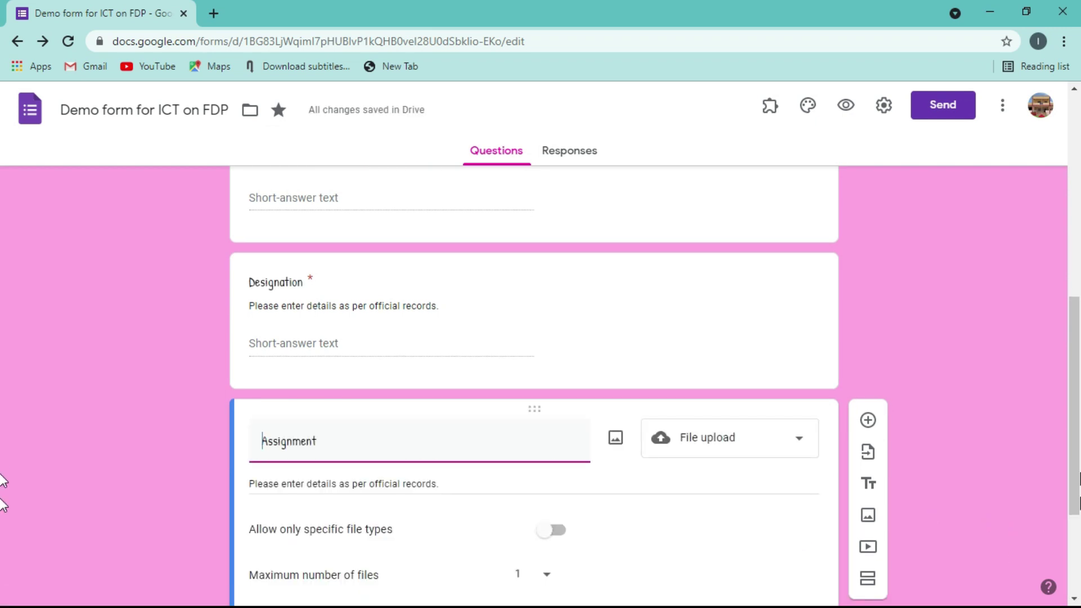
scroll(3, 450, down, 3)
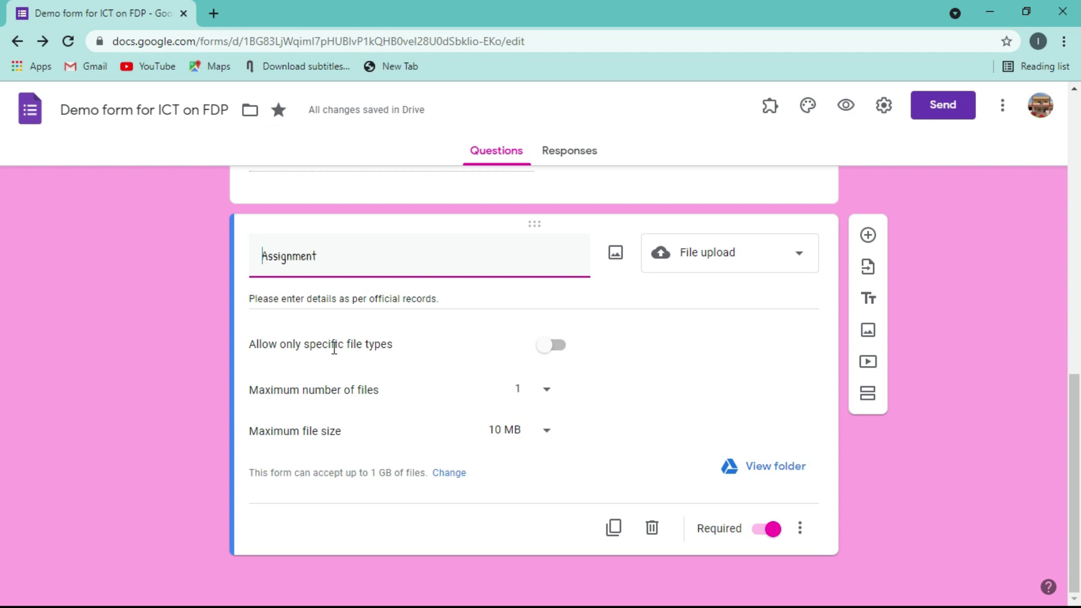
- Allow only Document, Spreadsheet and PDF uploads for the Assignment question
click(556, 345)
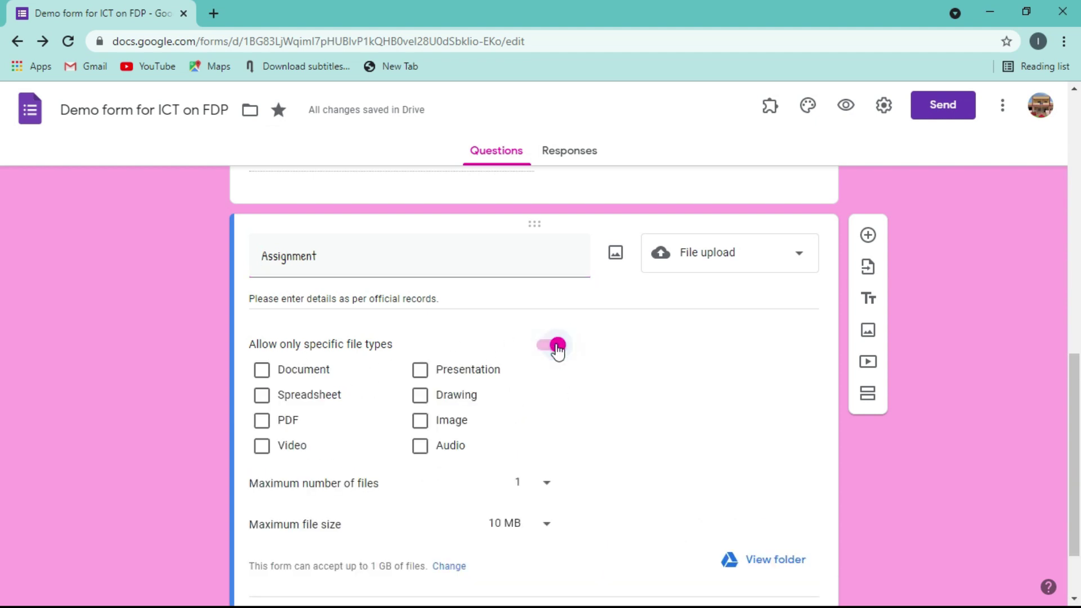
click(269, 372)
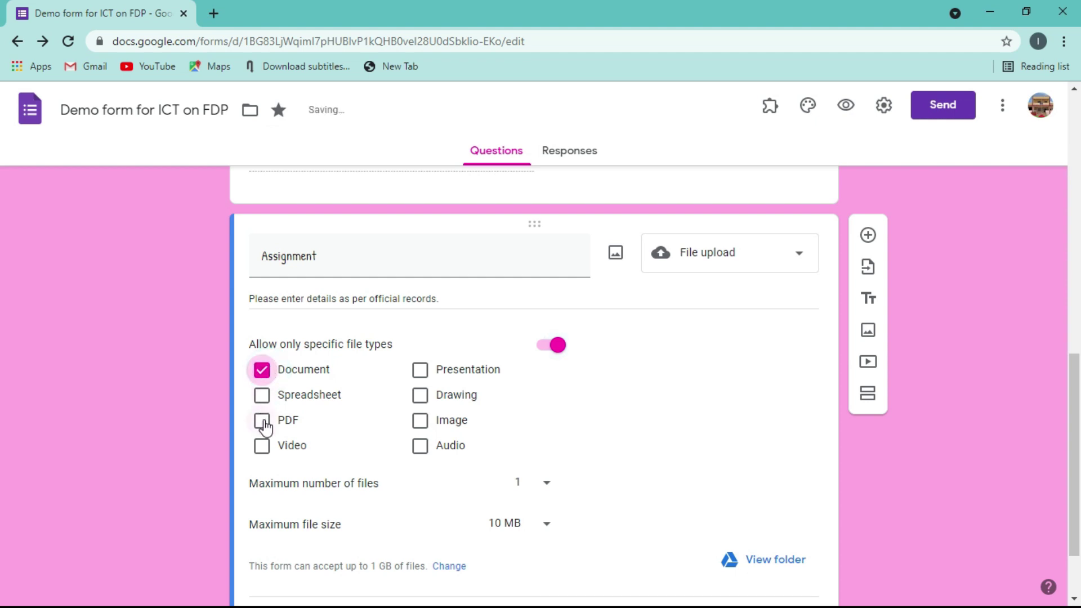
click(264, 423)
click(262, 395)
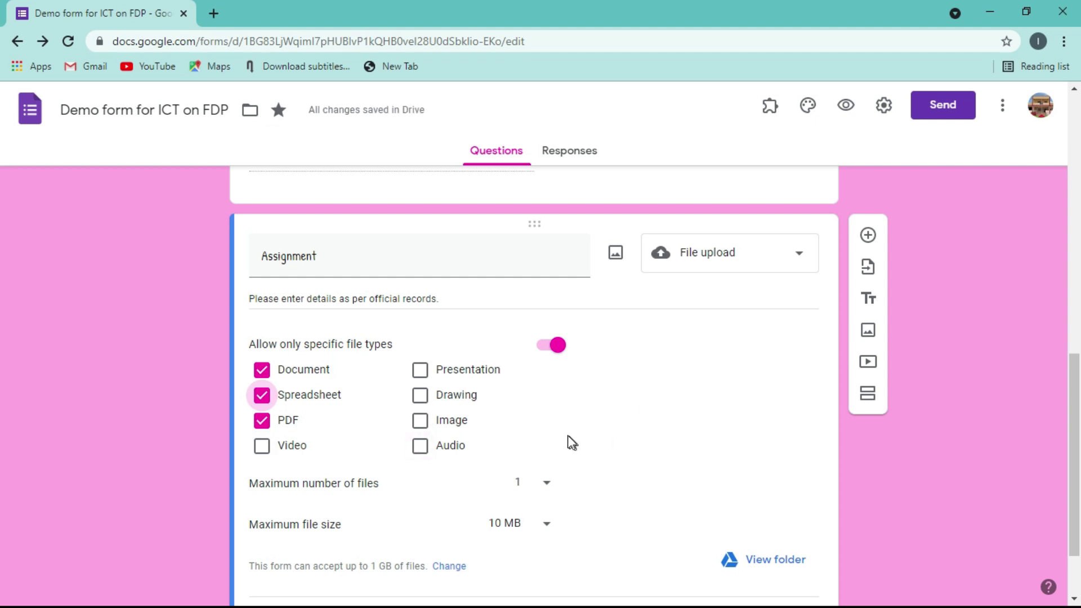
click(437, 370)
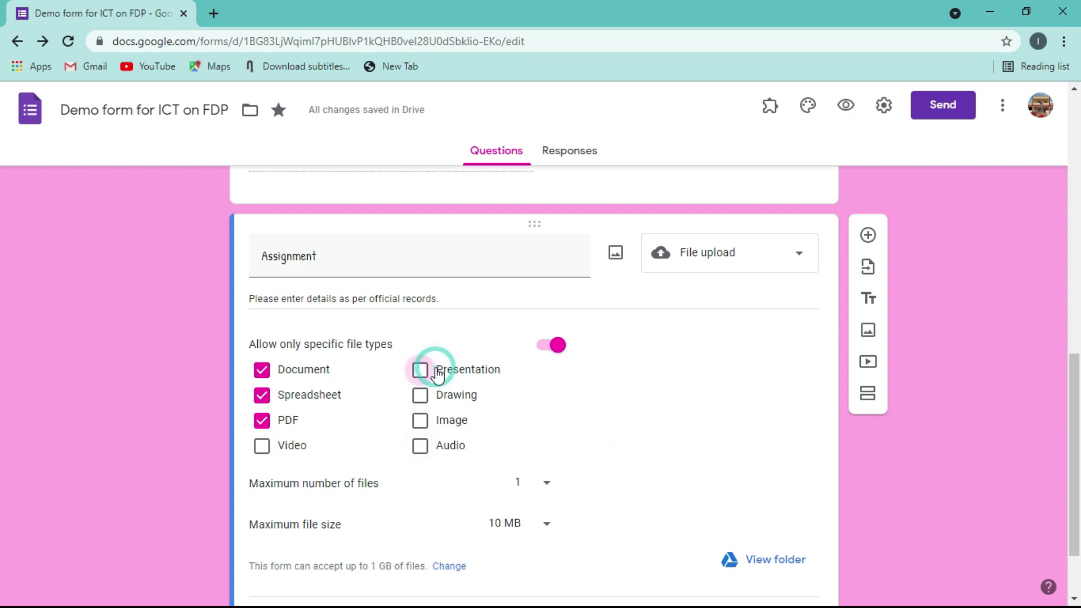
click(438, 371)
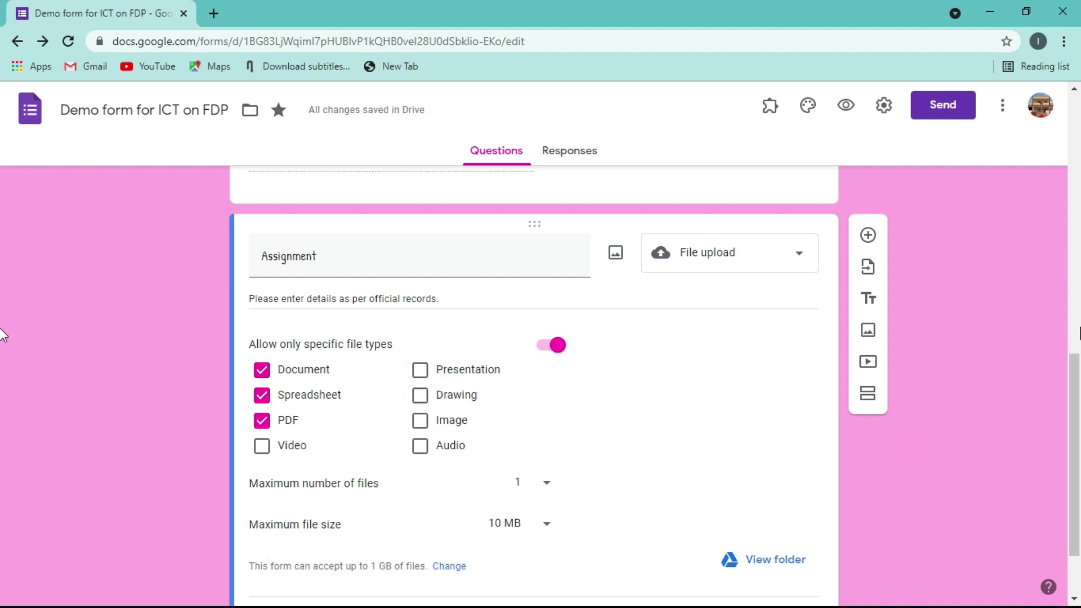
- Keep the maximum file size at 10 MB after trying 1 MB
scroll(3, 394, down, 2)
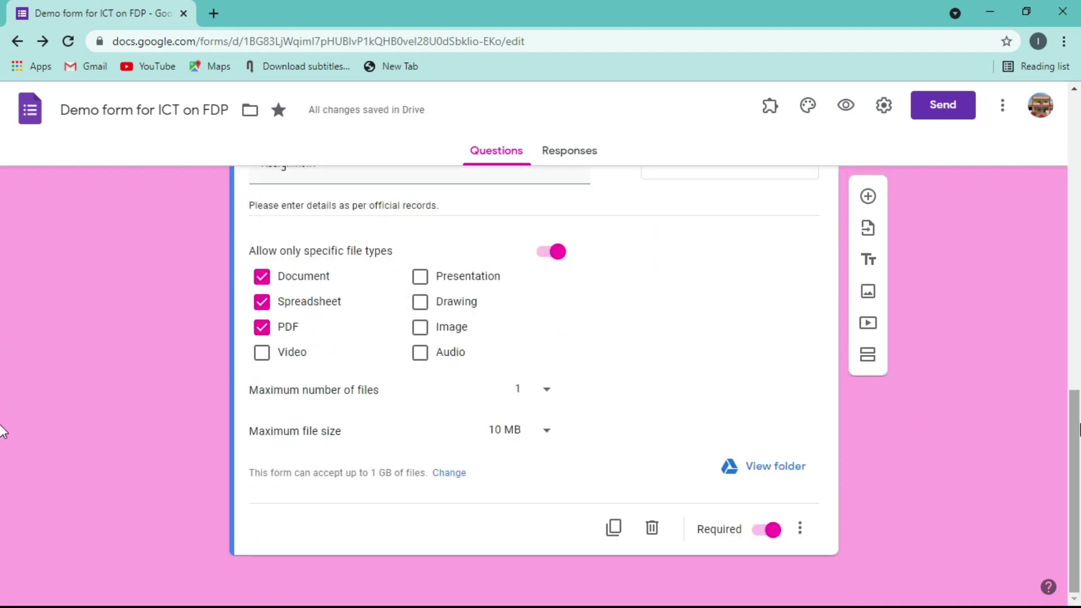
click(548, 430)
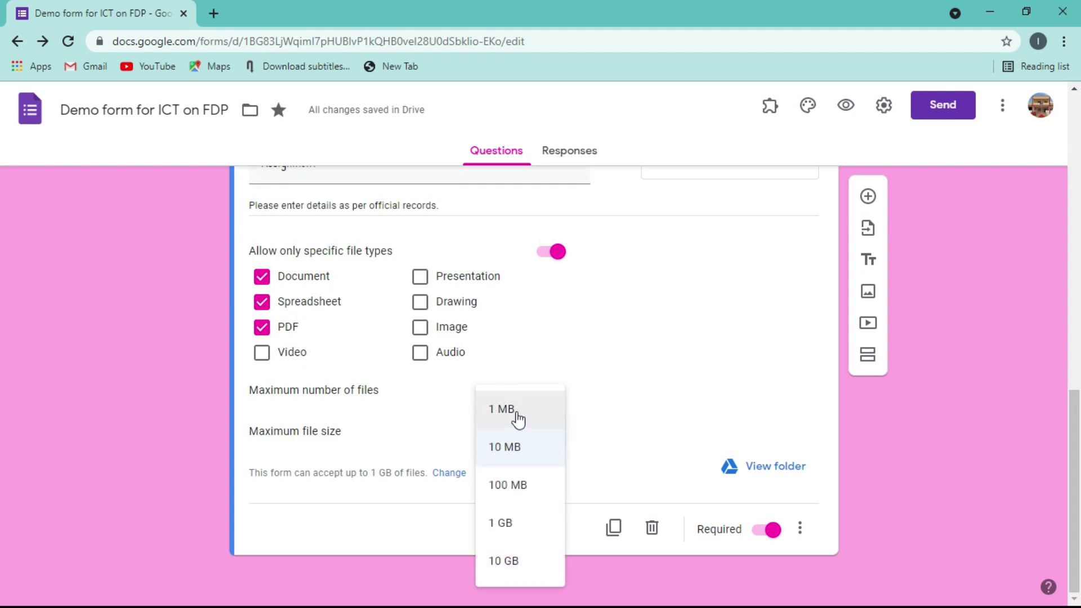
click(508, 414)
click(550, 432)
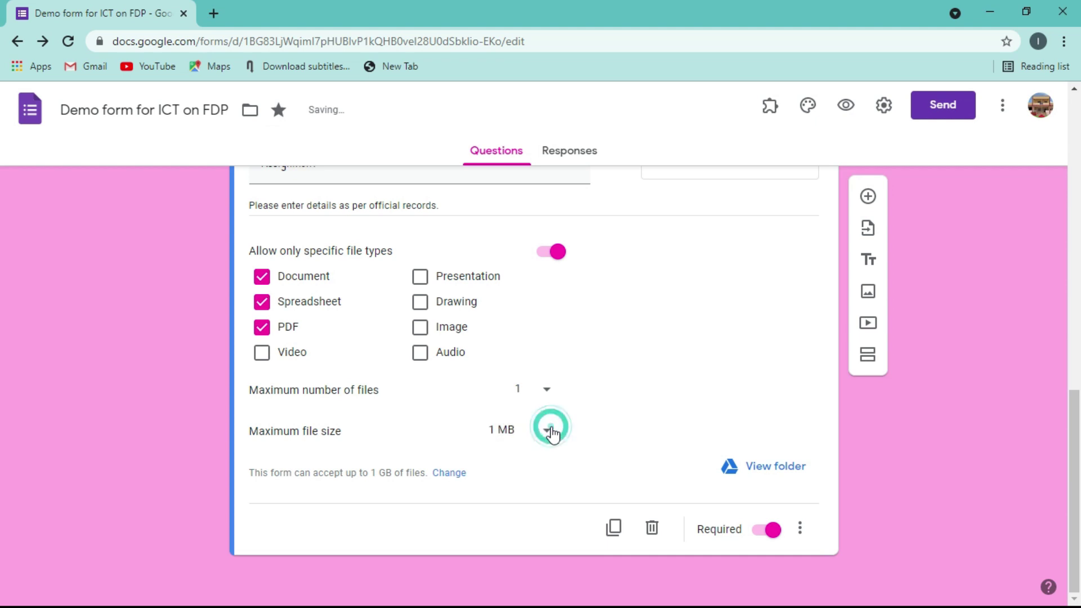
click(501, 448)
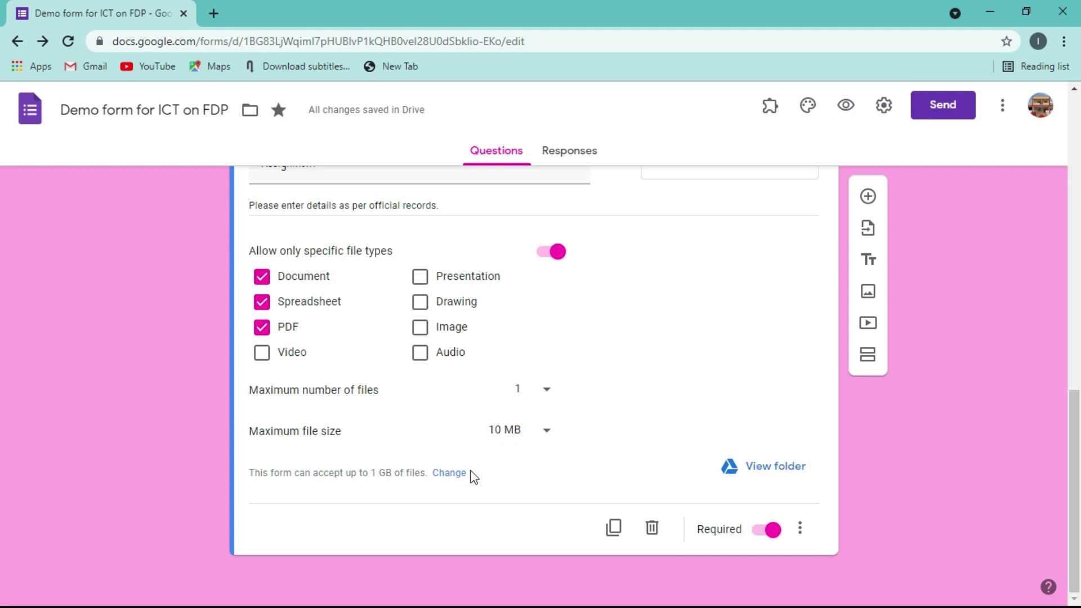
click(545, 432)
click(515, 416)
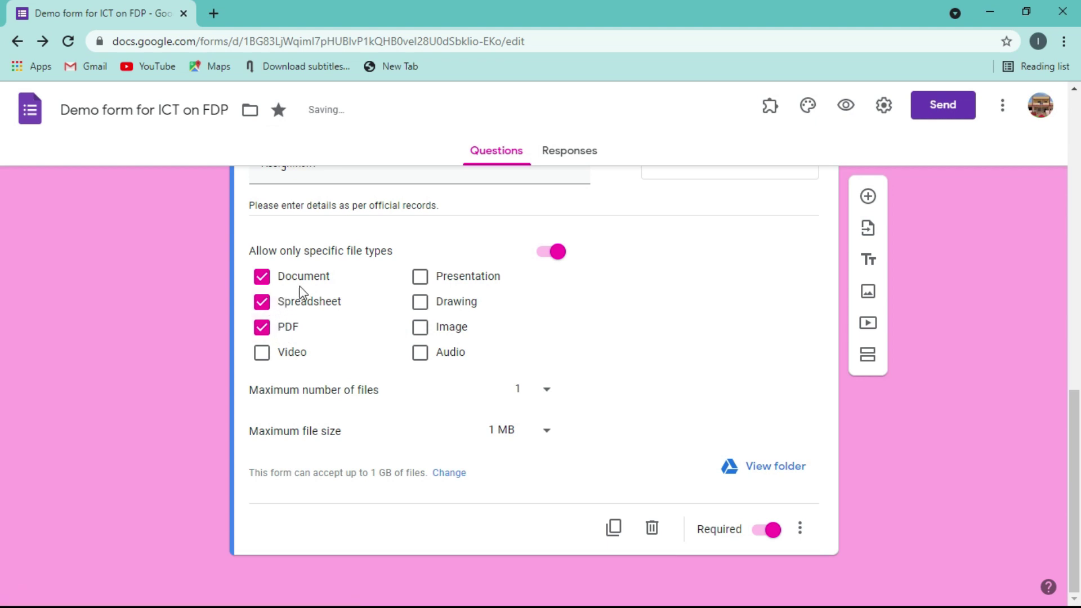
click(546, 432)
click(515, 446)
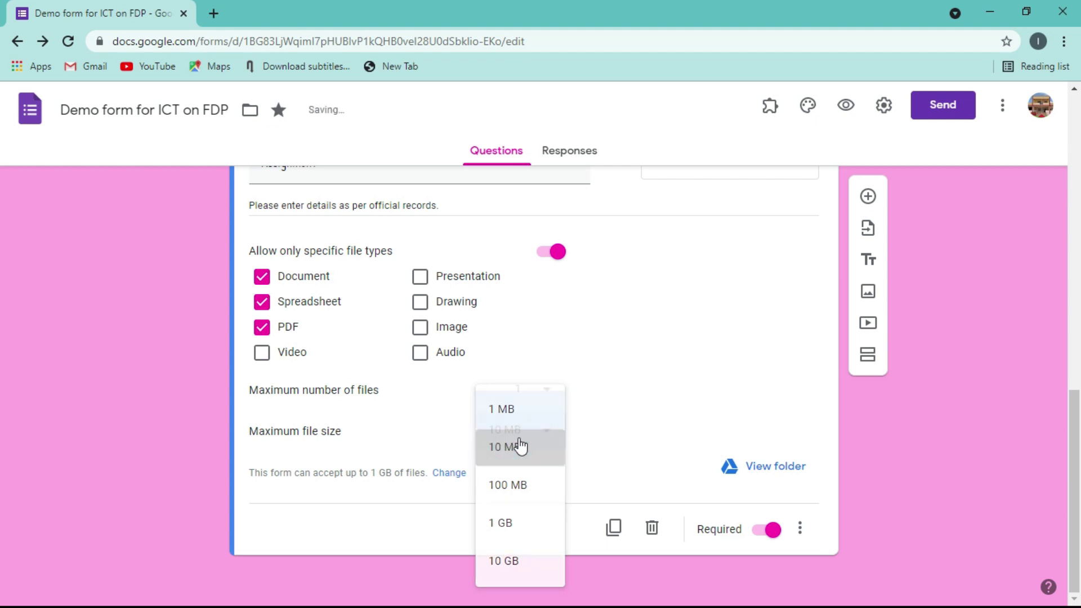
click(547, 433)
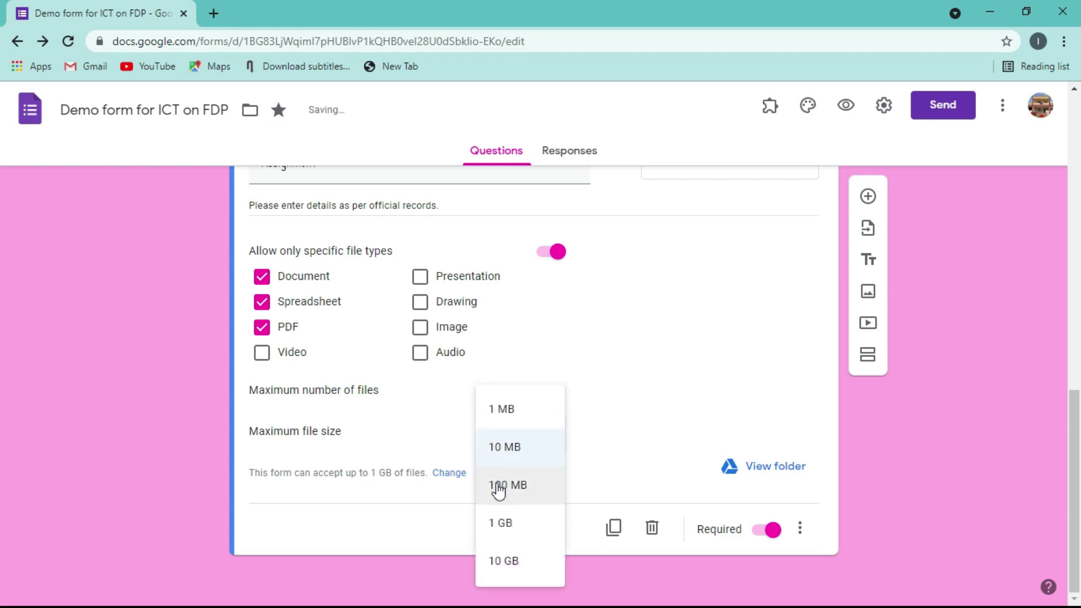
click(450, 514)
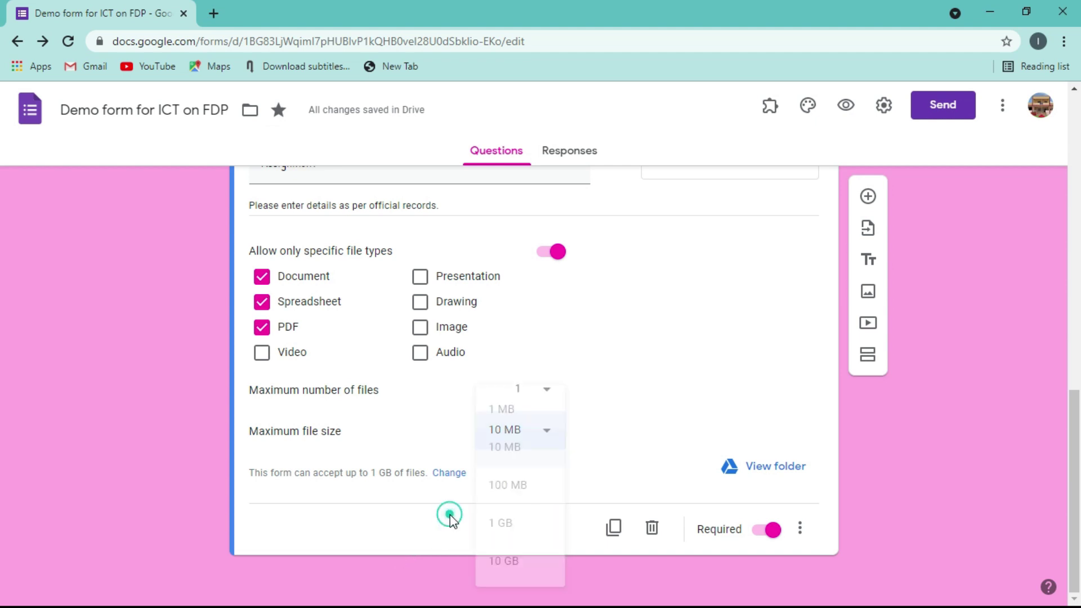
- Review the Assignment question's extra options, description and type list without changing them
click(800, 528)
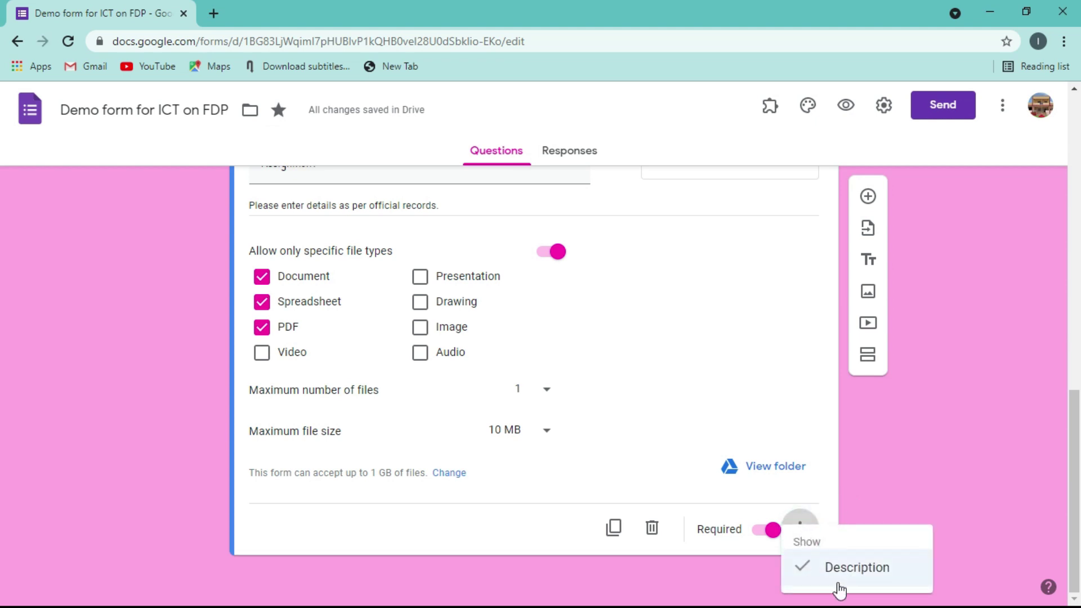
click(408, 203)
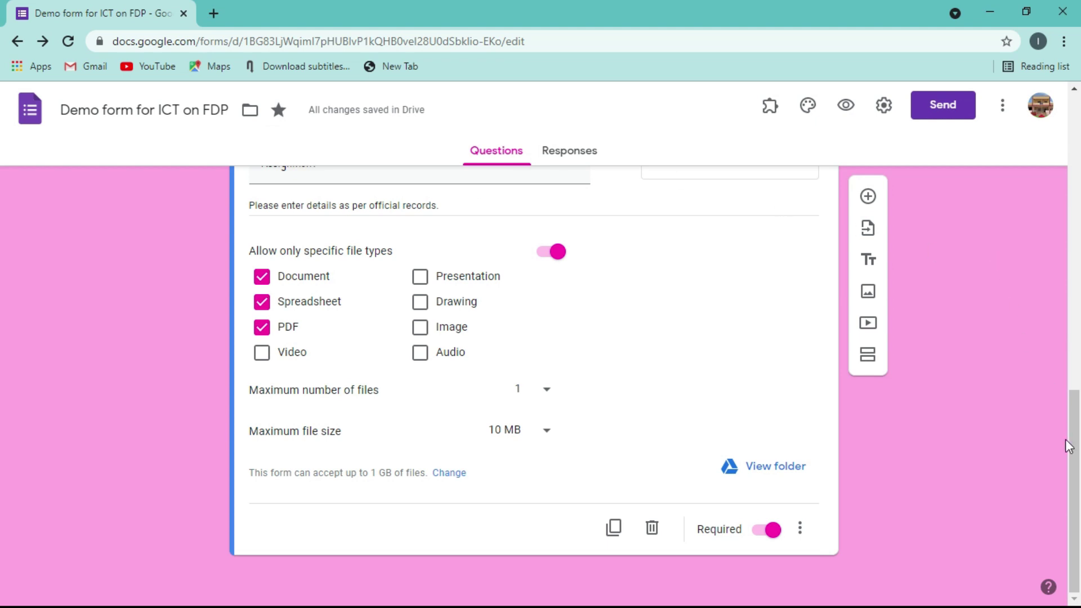
drag(1070, 445, 1056, 360)
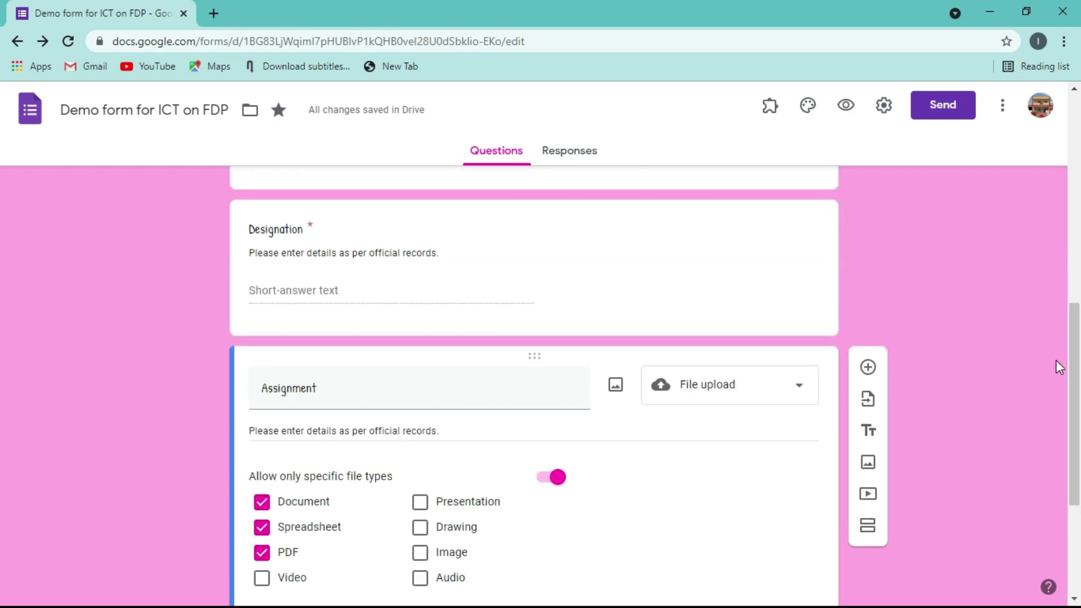
click(395, 435)
triple_click(395, 435)
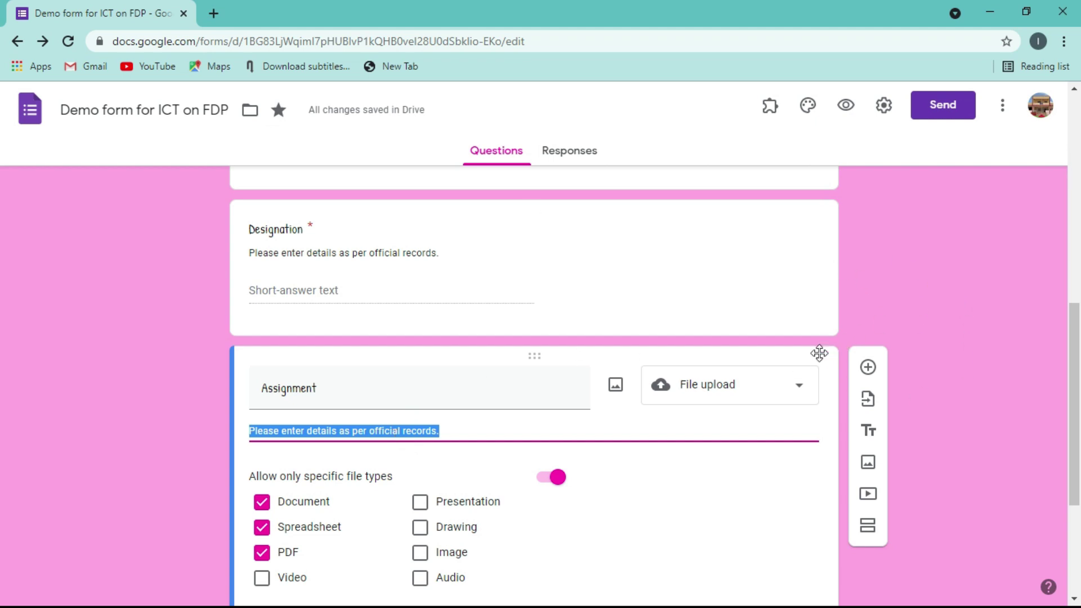
click(803, 399)
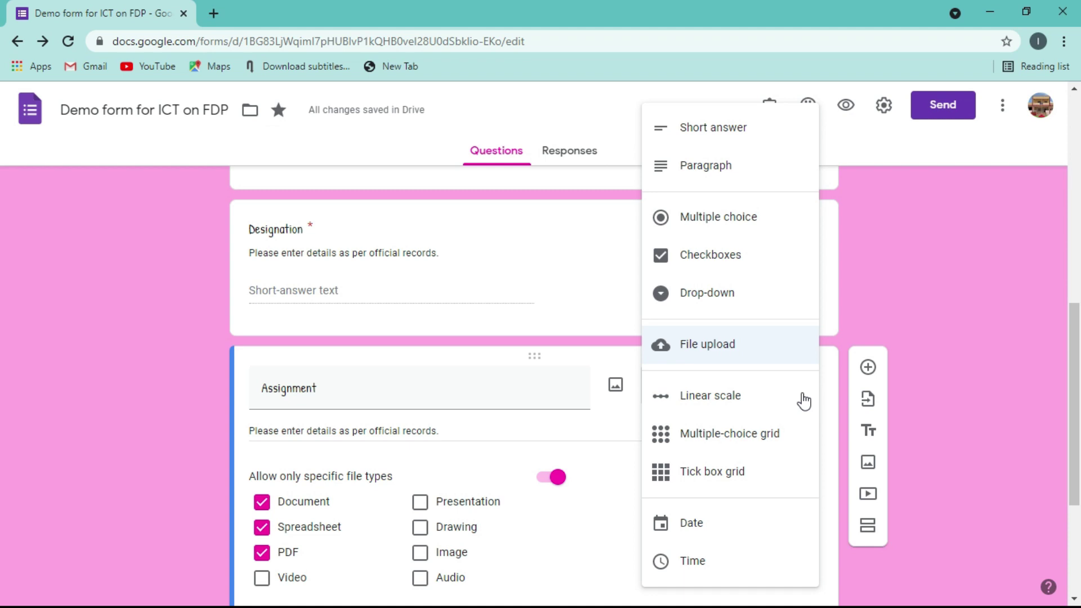
click(932, 245)
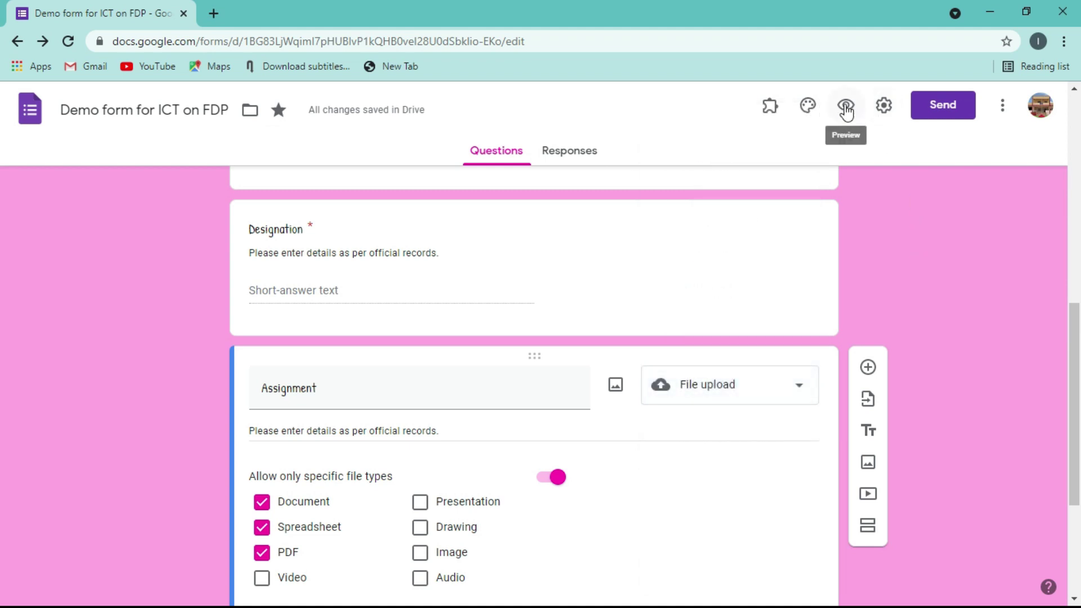
- Preview the form, test the Assignment Add File picker, then close the preview
click(845, 105)
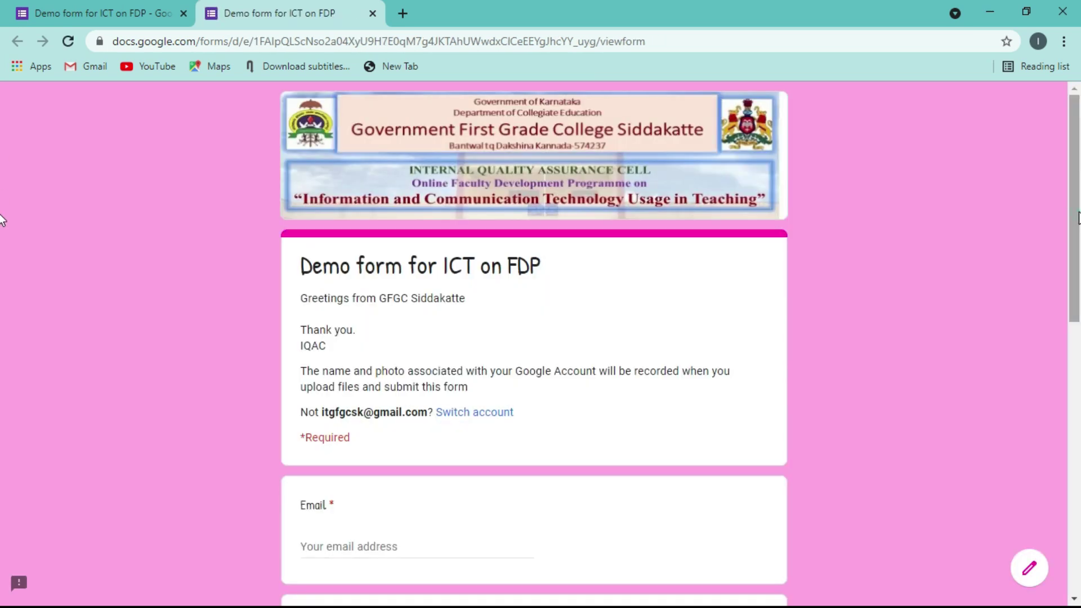
drag(1075, 215, 1075, 487)
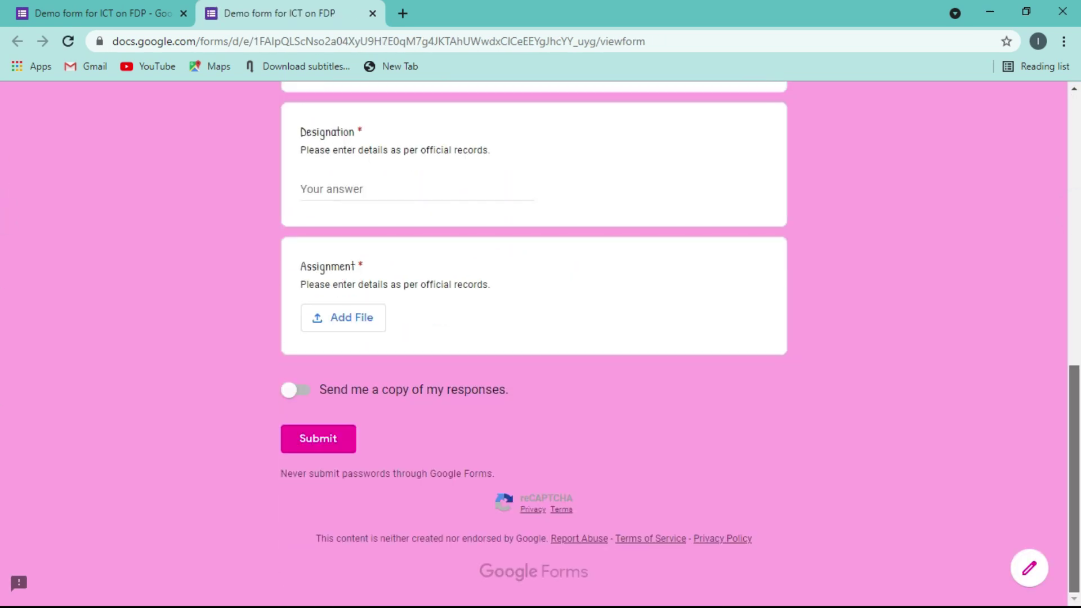
click(348, 328)
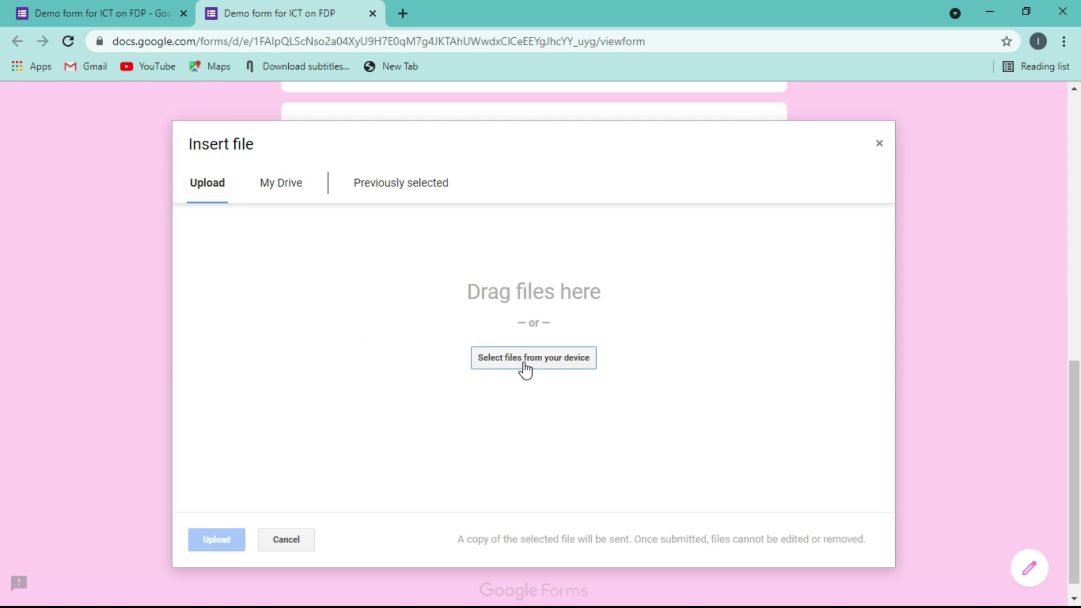
click(877, 146)
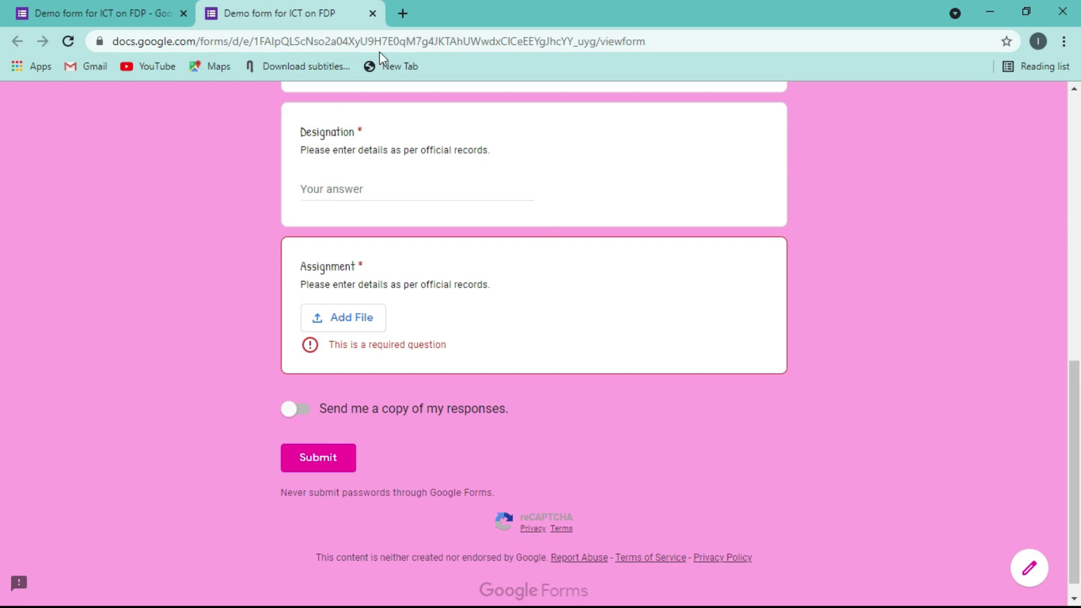
click(372, 14)
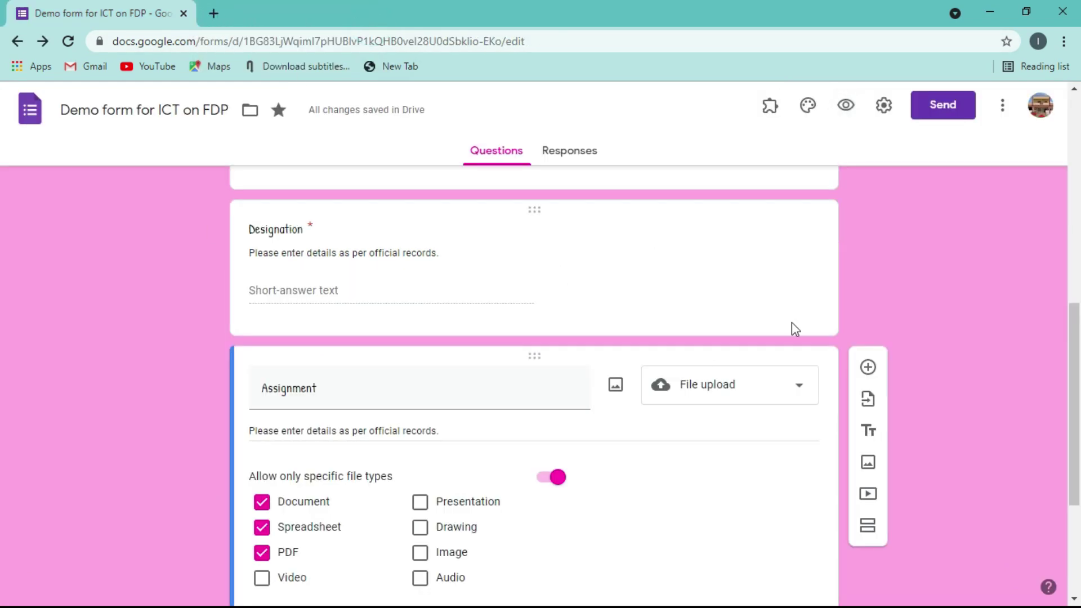
- Duplicate the Assignment question, title it 'Feedback' and make it Multiple choice
scroll(1074, 394, down, 4)
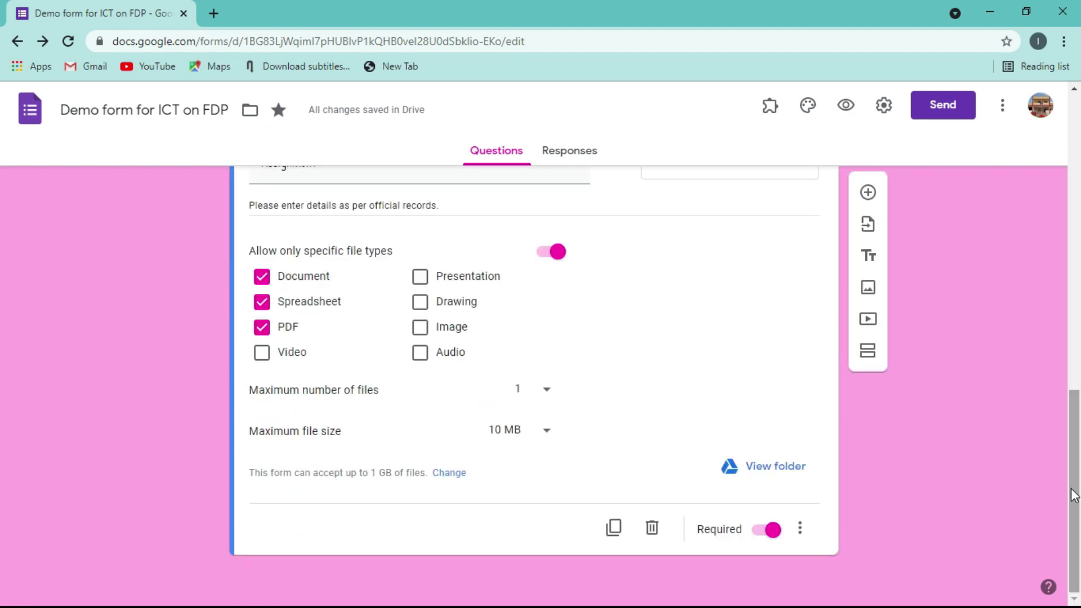
click(613, 528)
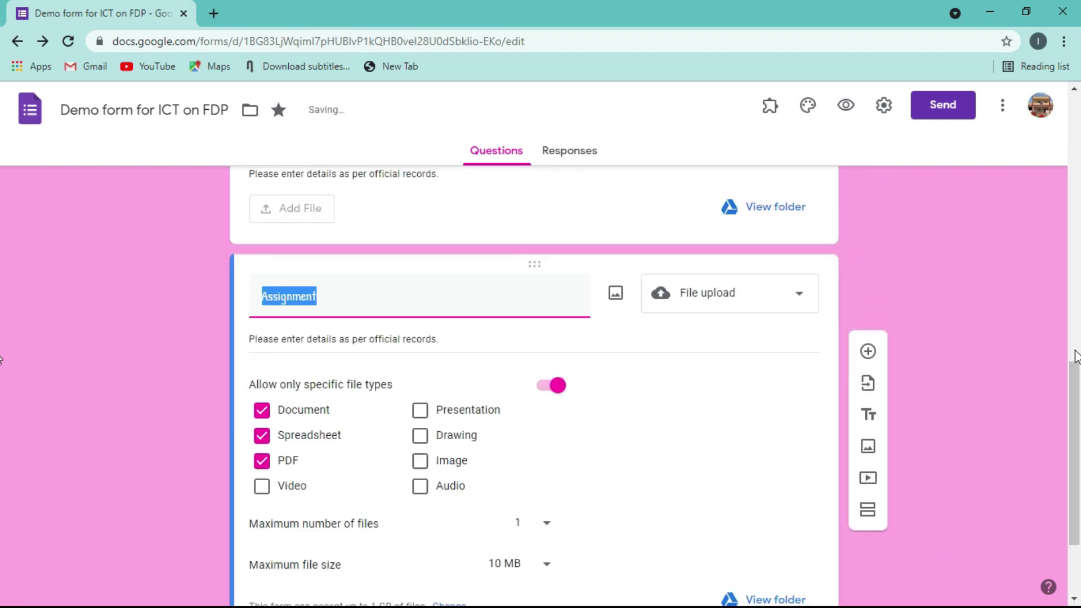
scroll(1074, 398, down, 2)
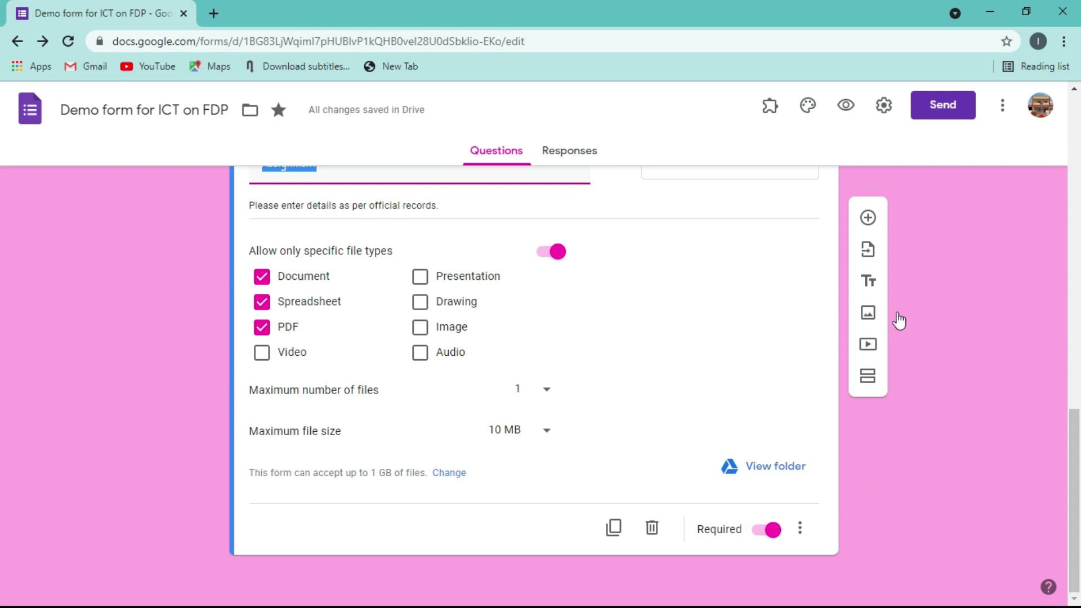
scroll(1063, 354, up, 2)
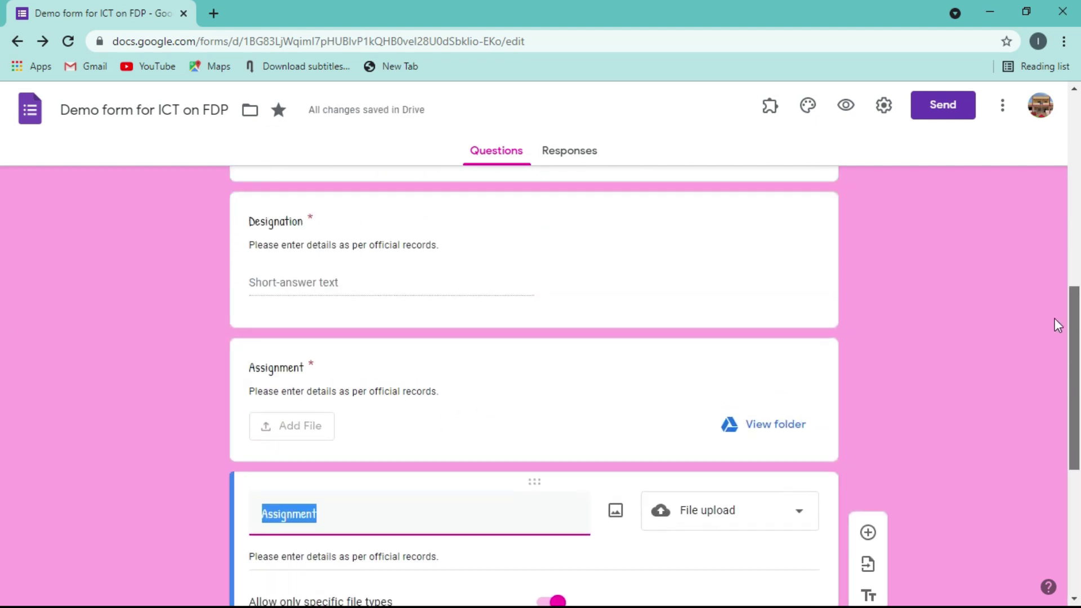
scroll(1055, 321, down, 6)
scroll(1041, 345, up, 10)
scroll(1074, 428, down, 9)
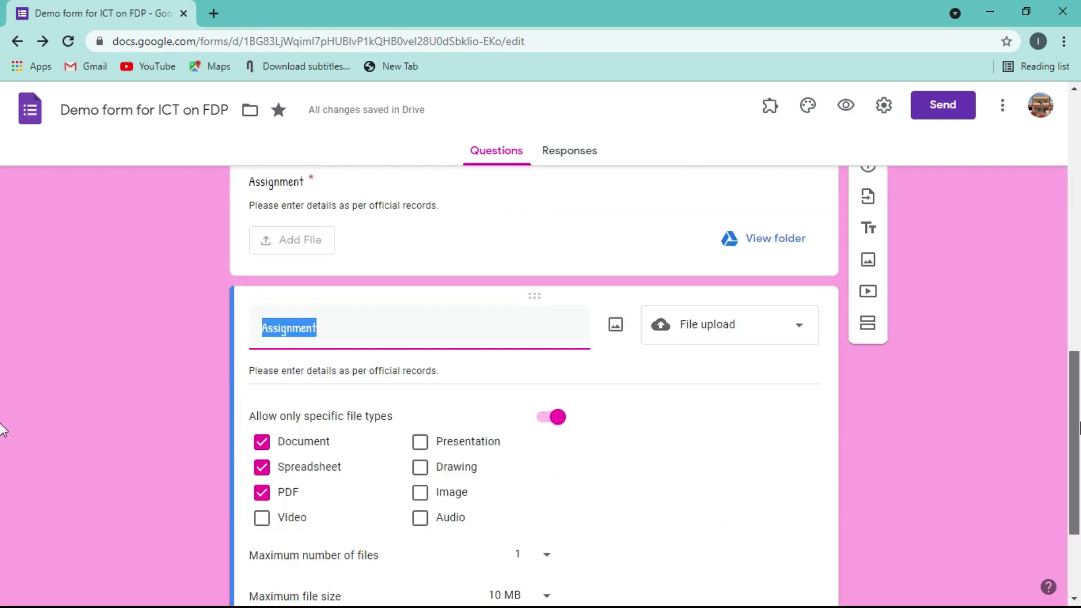
scroll(1075, 433, up, 1)
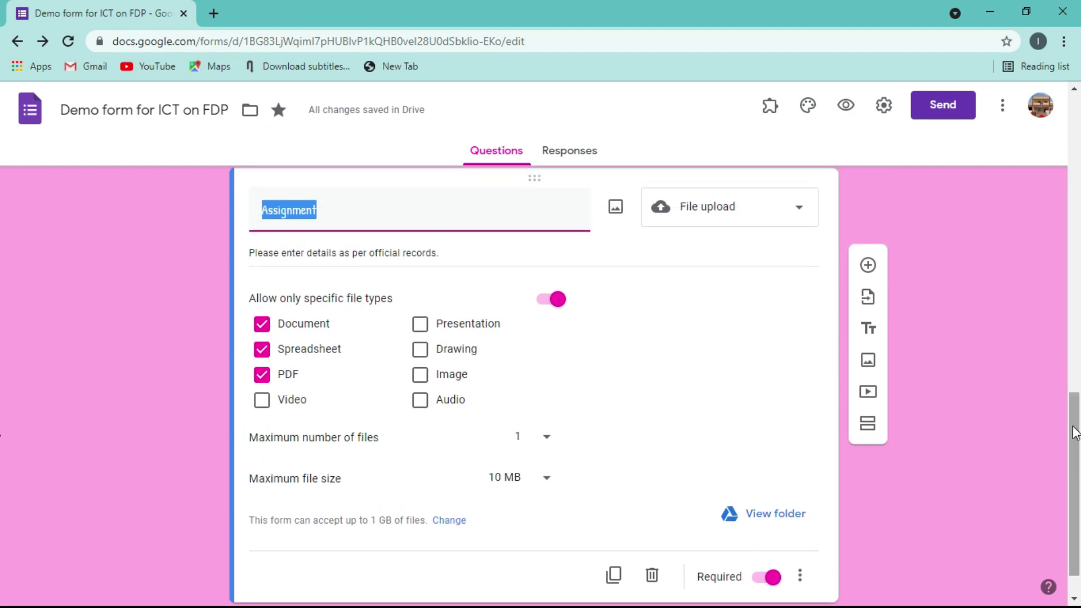
text(Feed)
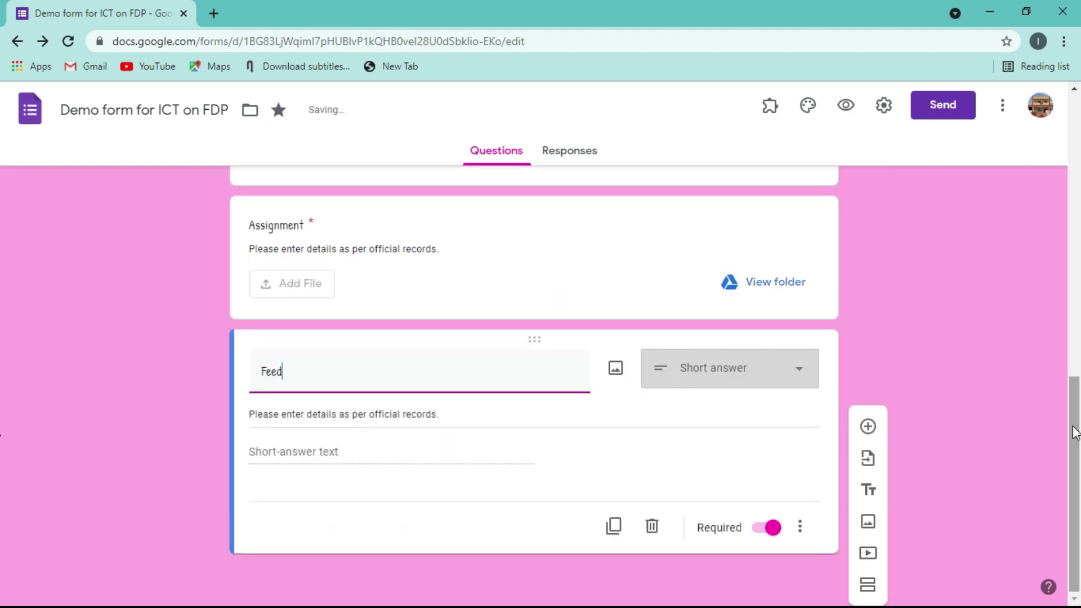
key(BackSpace)
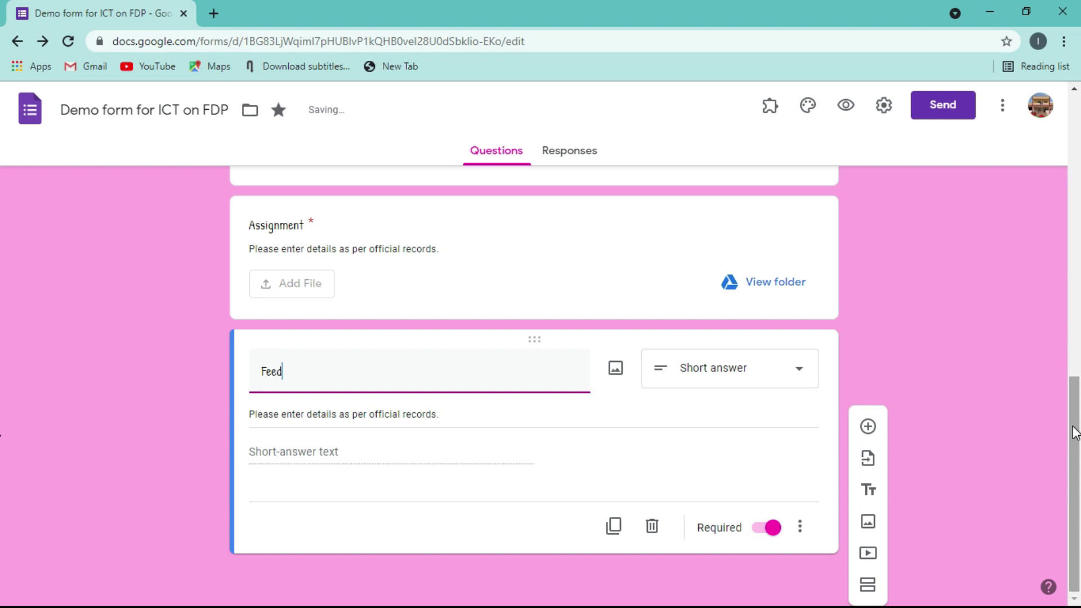
text(back)
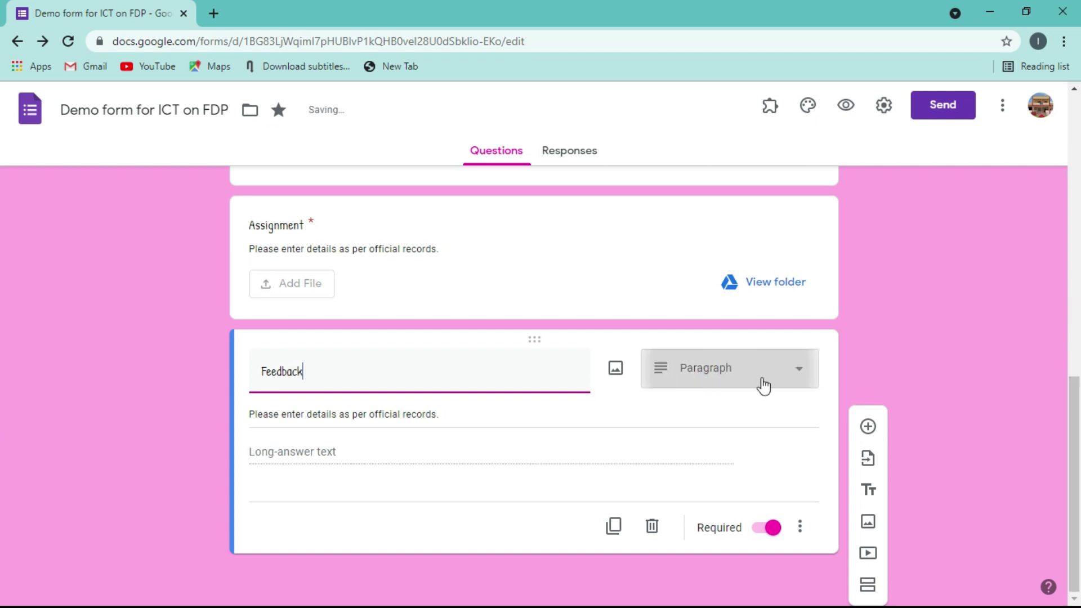
click(799, 373)
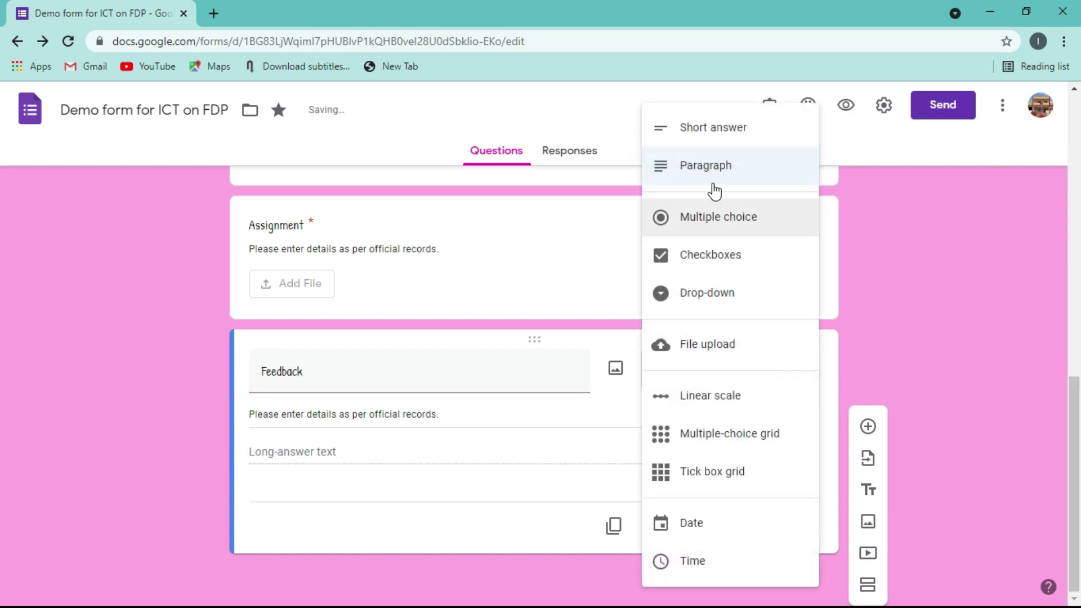
click(714, 214)
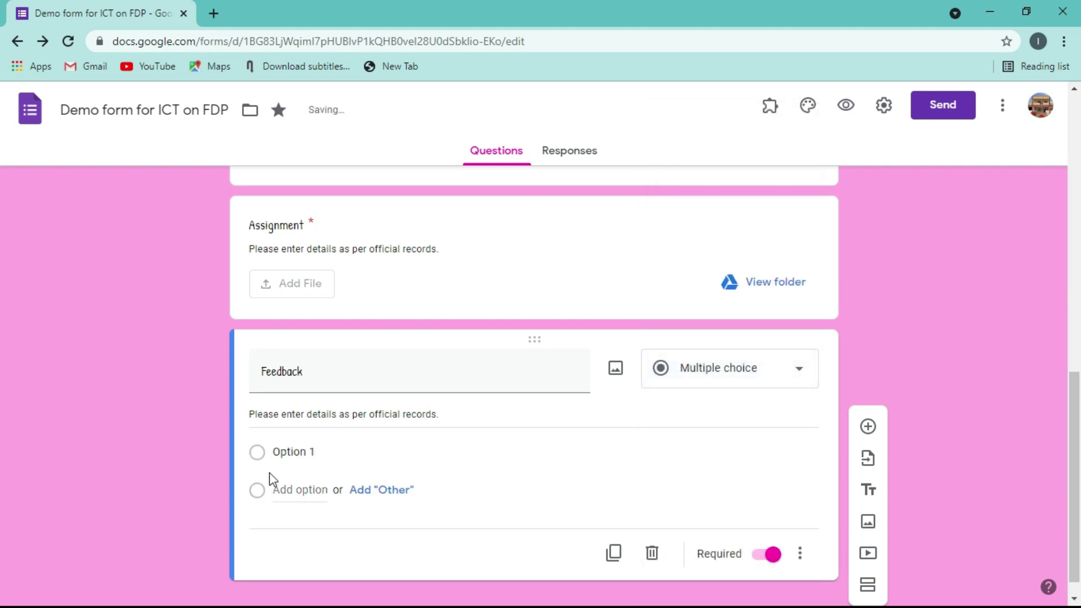
- Add the answer options Very good, Good, Average and Poor
click(281, 454)
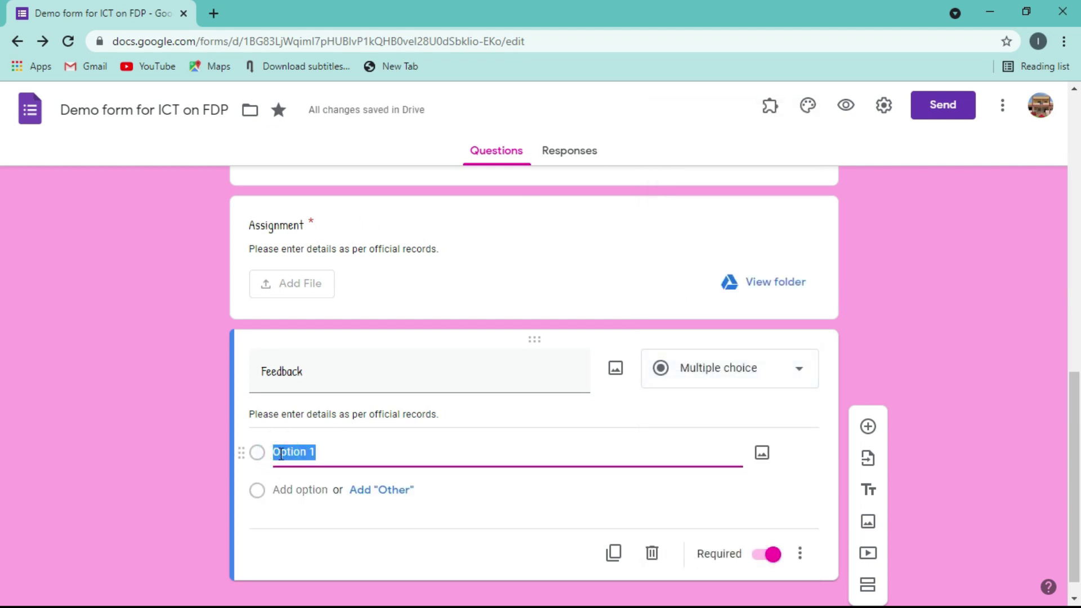
text(Very)
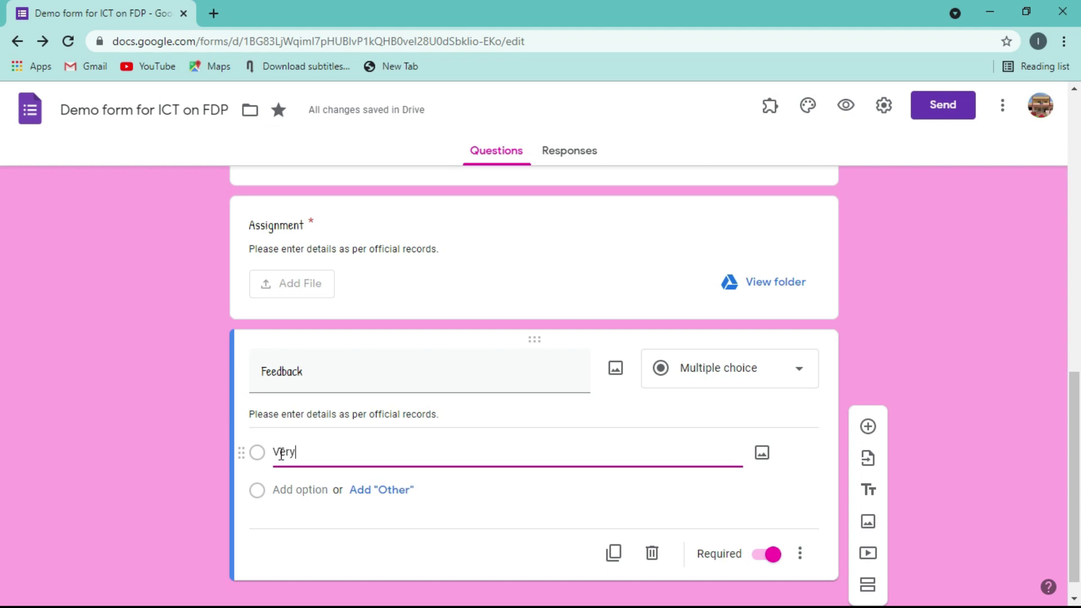
text( good)
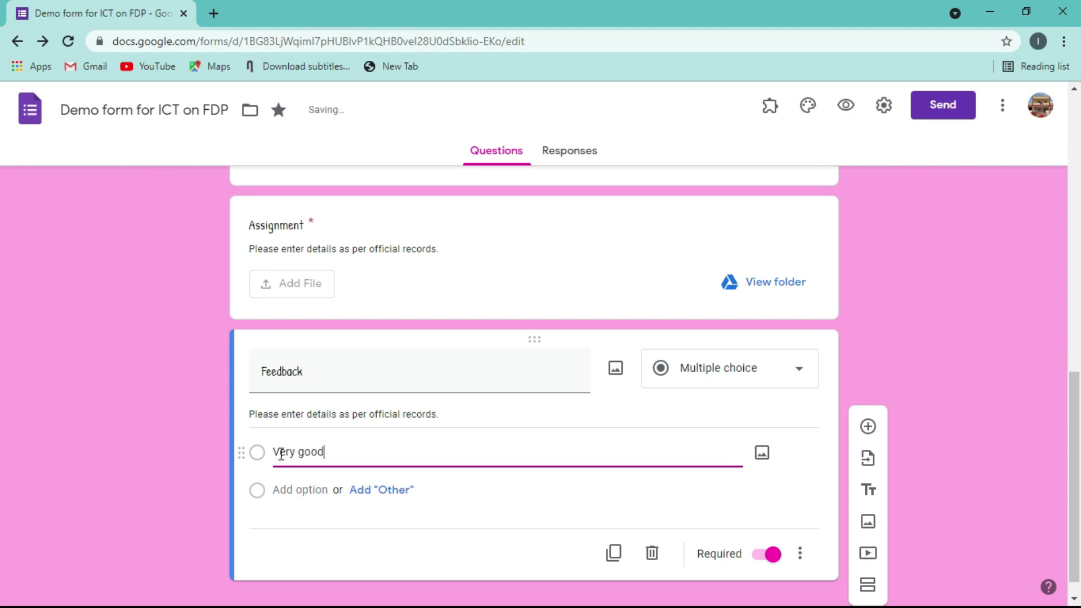
click(296, 489)
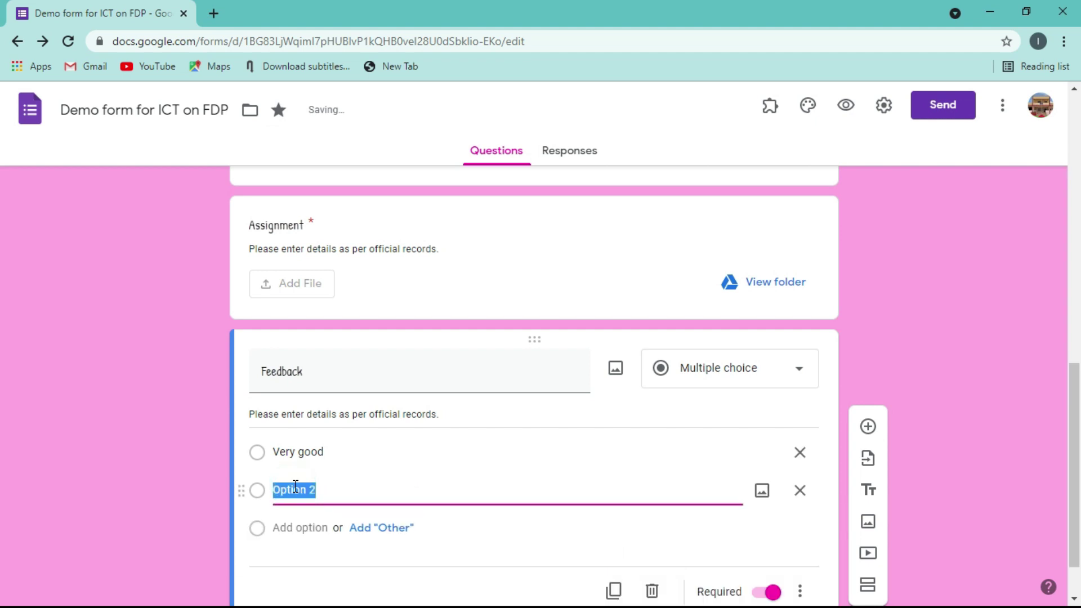
text(Good)
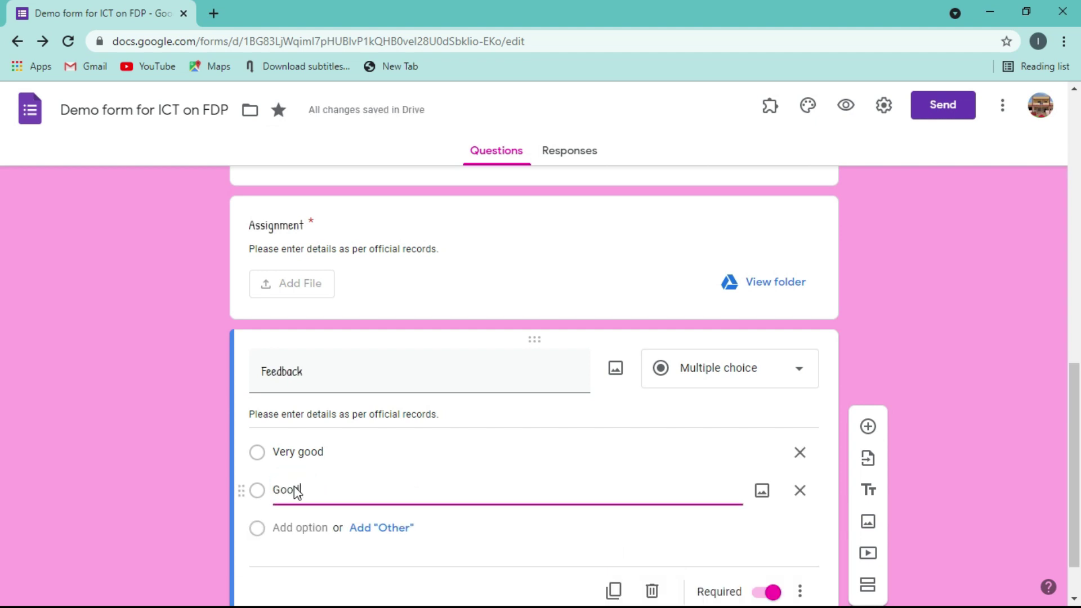
click(308, 521)
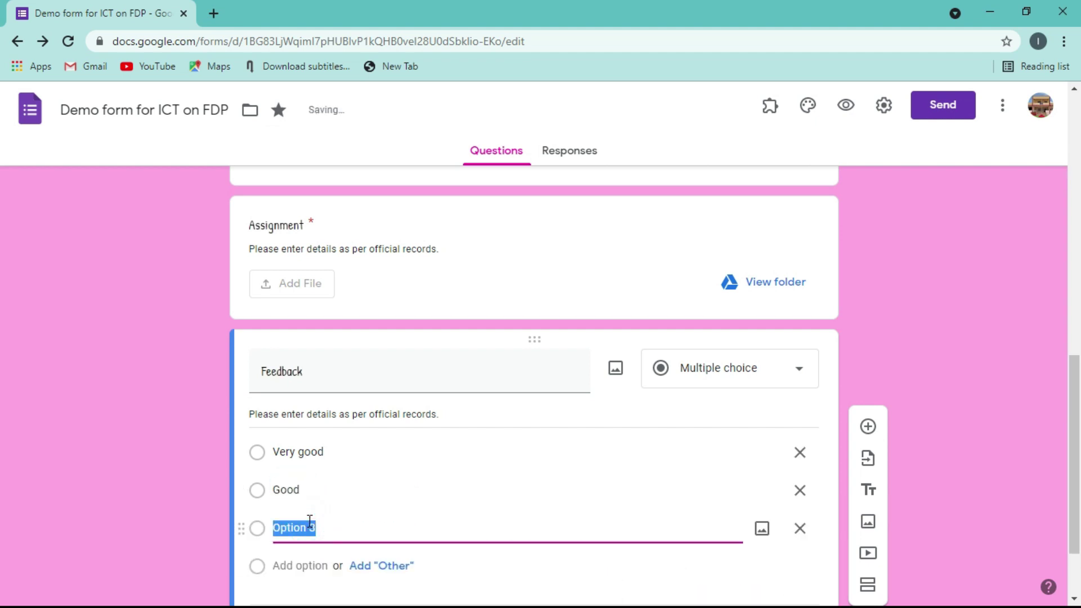
text(Average)
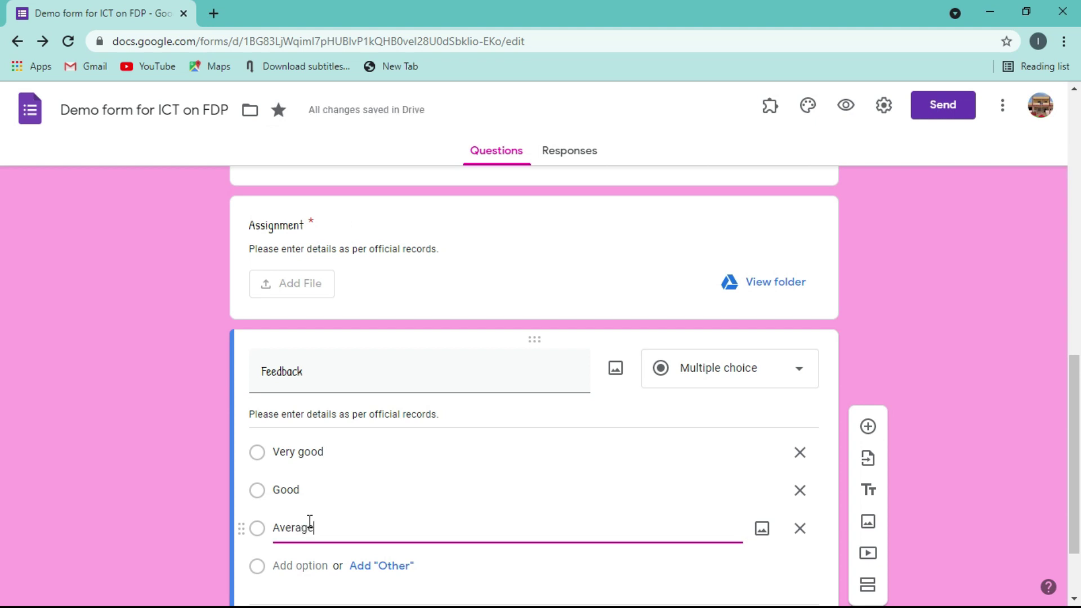
click(309, 566)
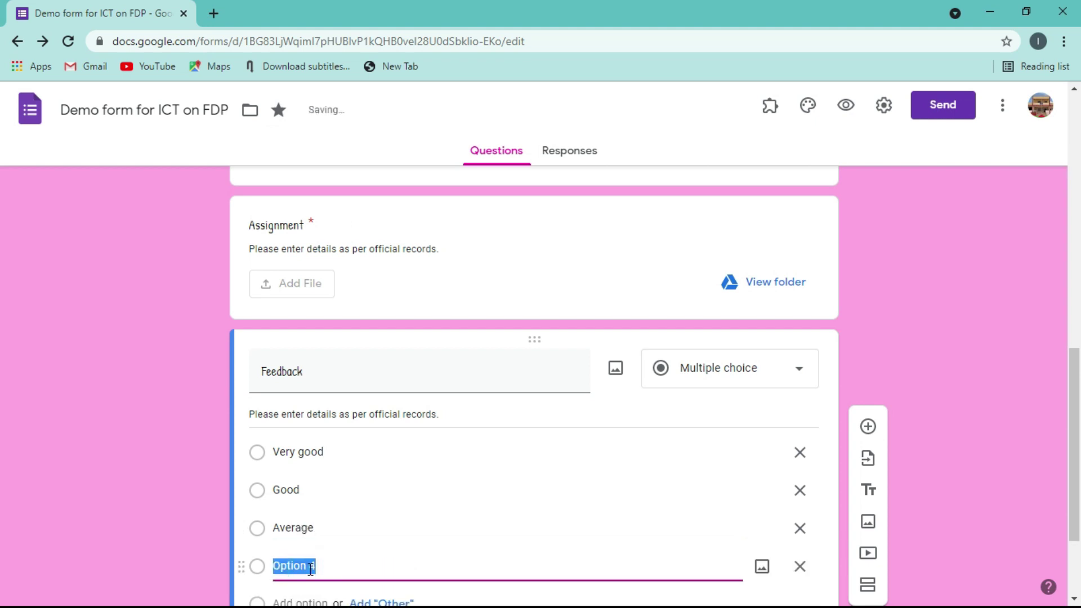
text(Pooo)
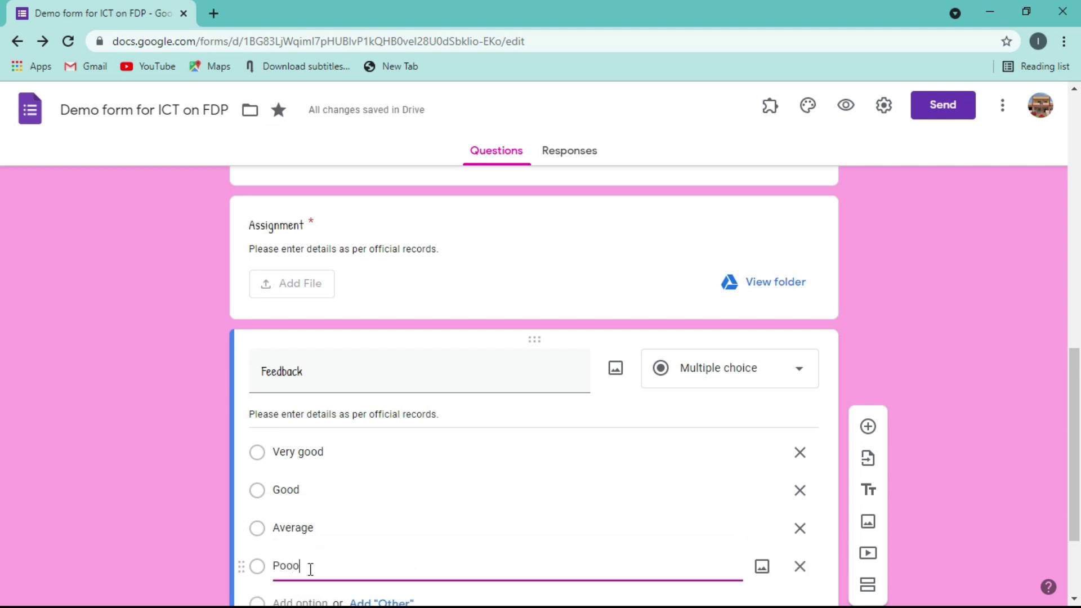
text(r)
key(BackSpace)
- Change Feedback to a Multiple choice grid after briefly trying Linear scale
click(799, 370)
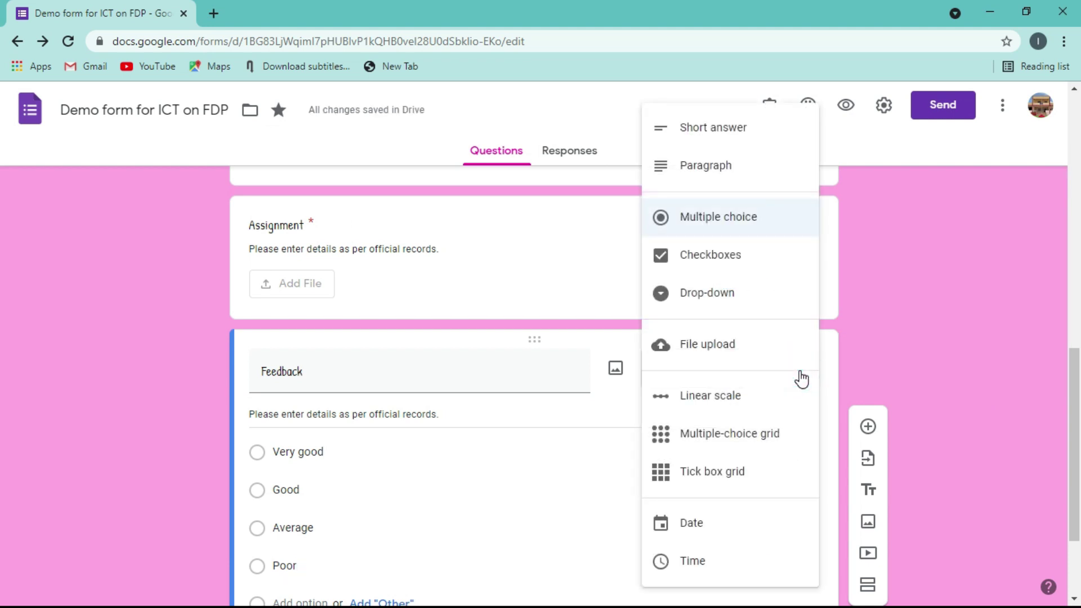
click(699, 398)
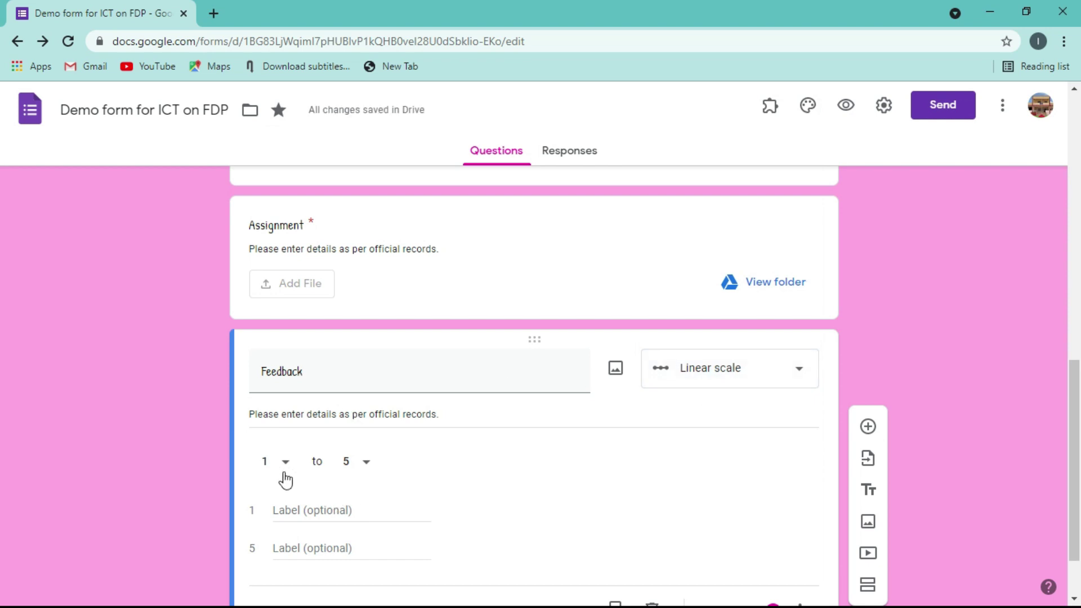
click(797, 373)
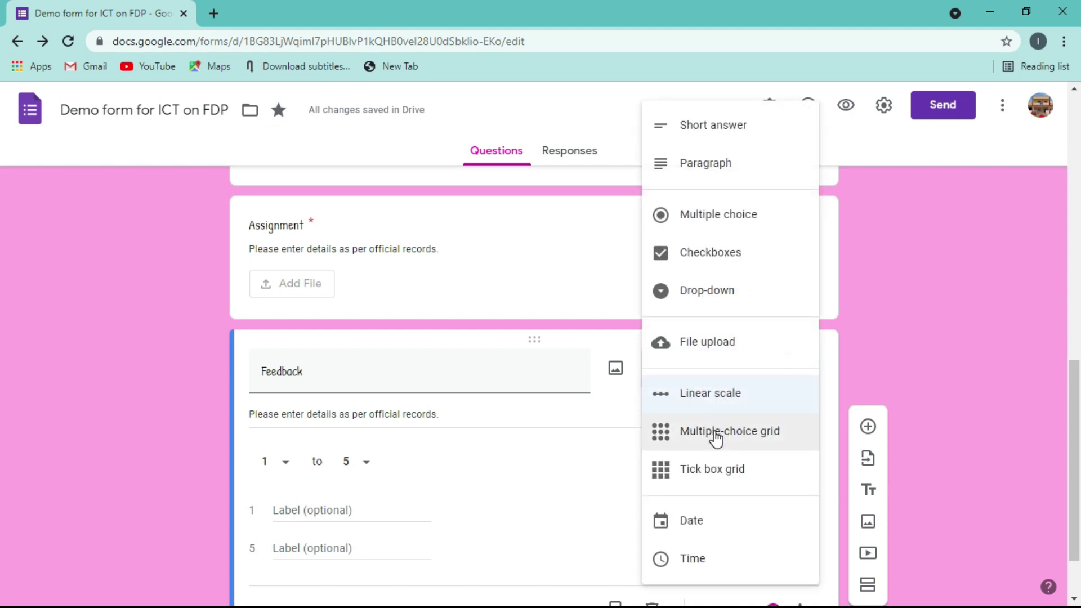
click(716, 438)
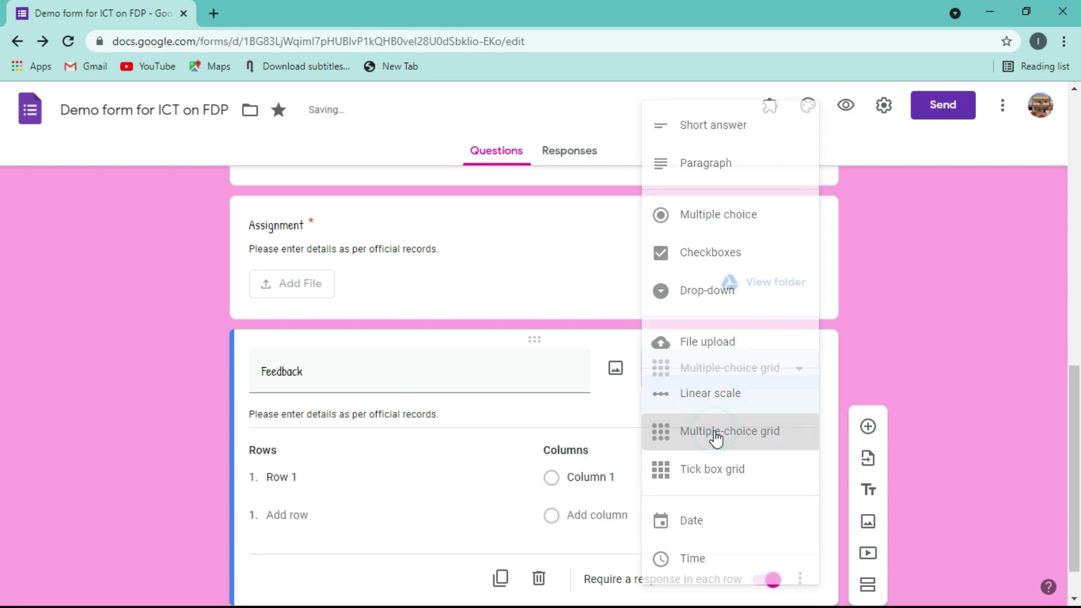
drag(1077, 381, 1079, 482)
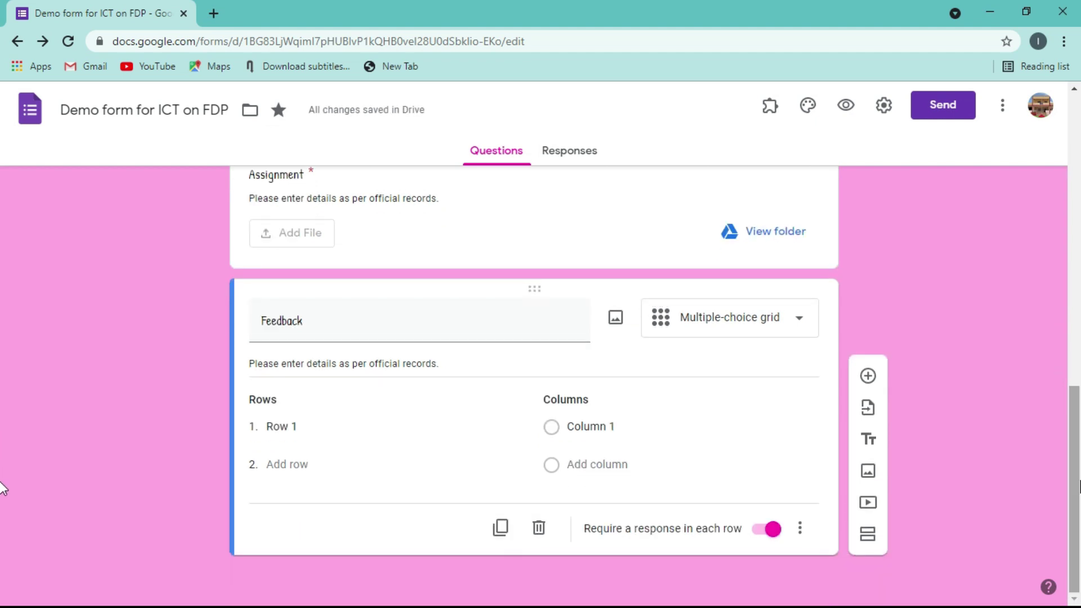
- Name row 1 'Your opinion of the session' and columns Very Good, Good, Average, Poor
click(282, 425)
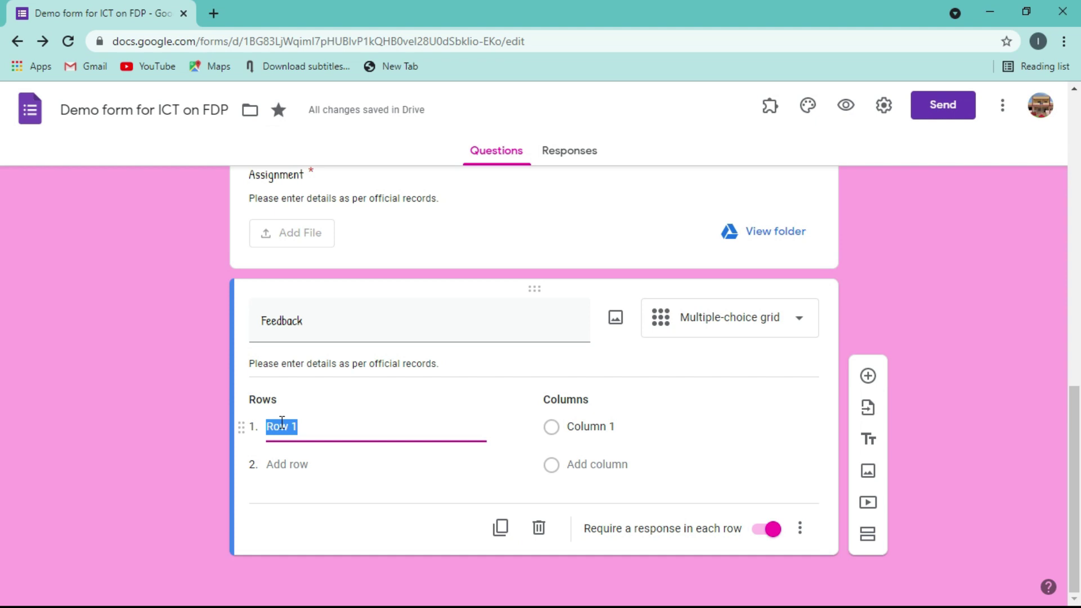
text(Yo)
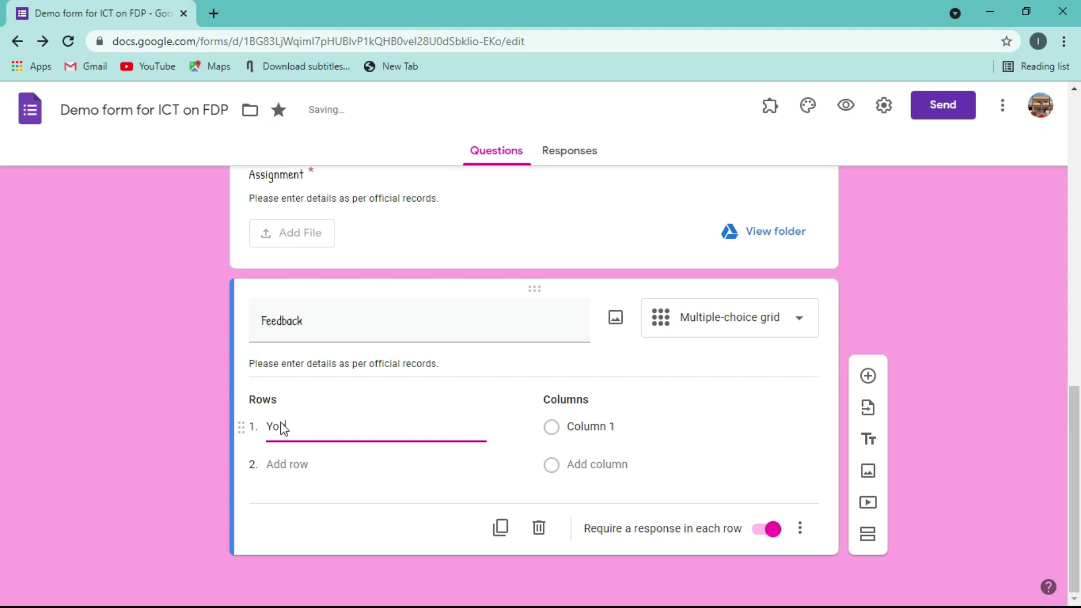
text(ur opinion of)
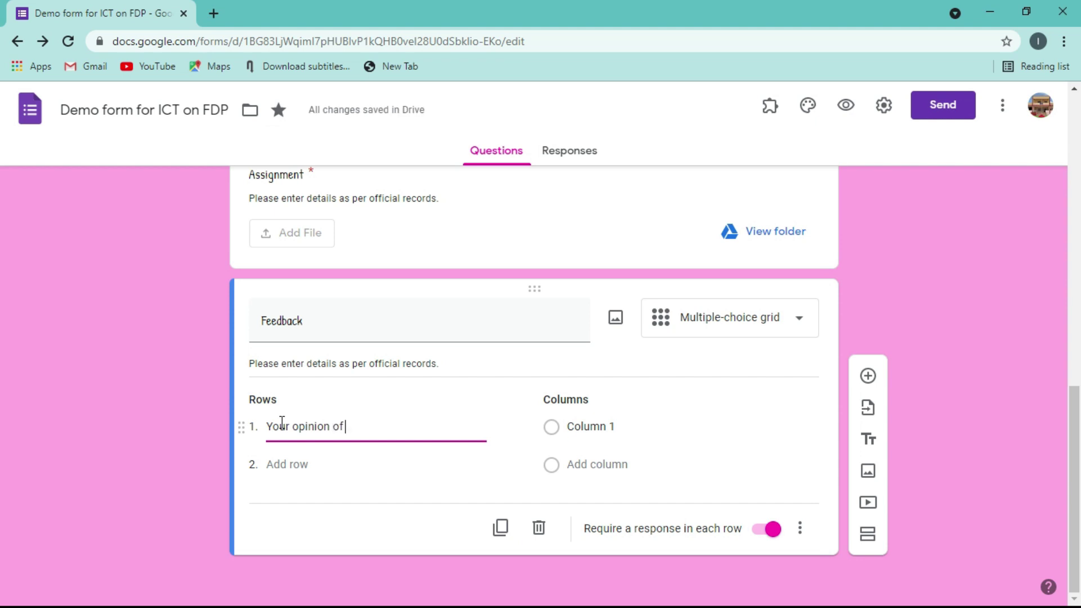
text( the session)
click(567, 433)
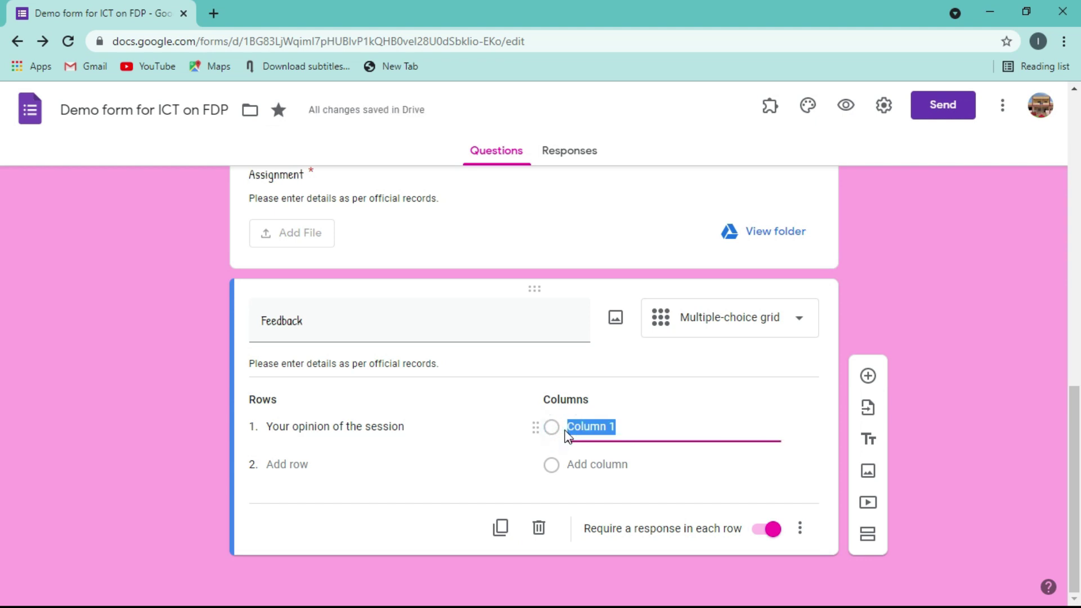
text(Very)
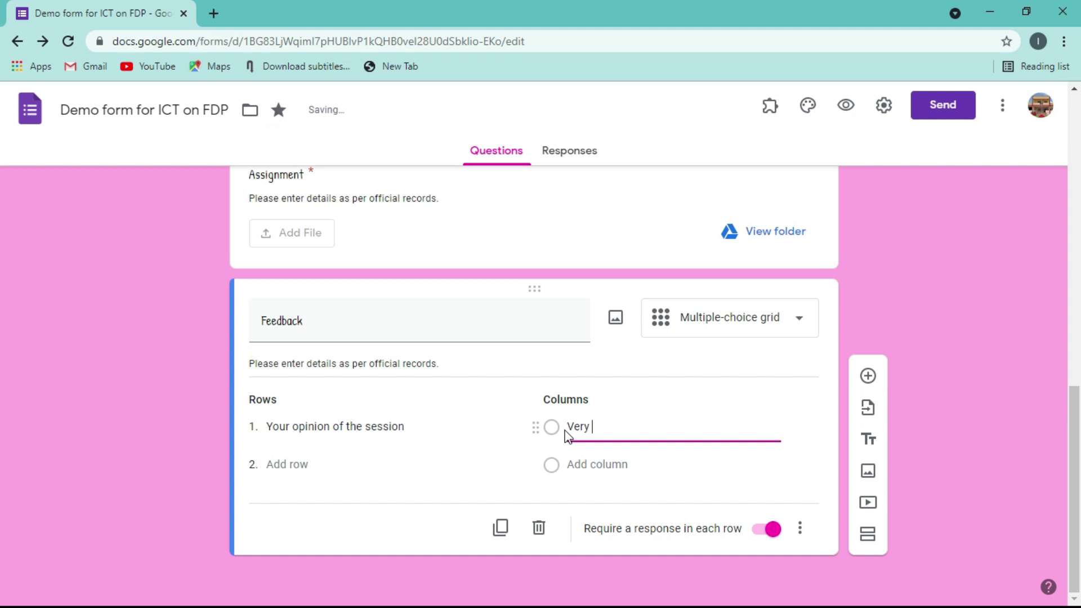
text( Good)
click(578, 464)
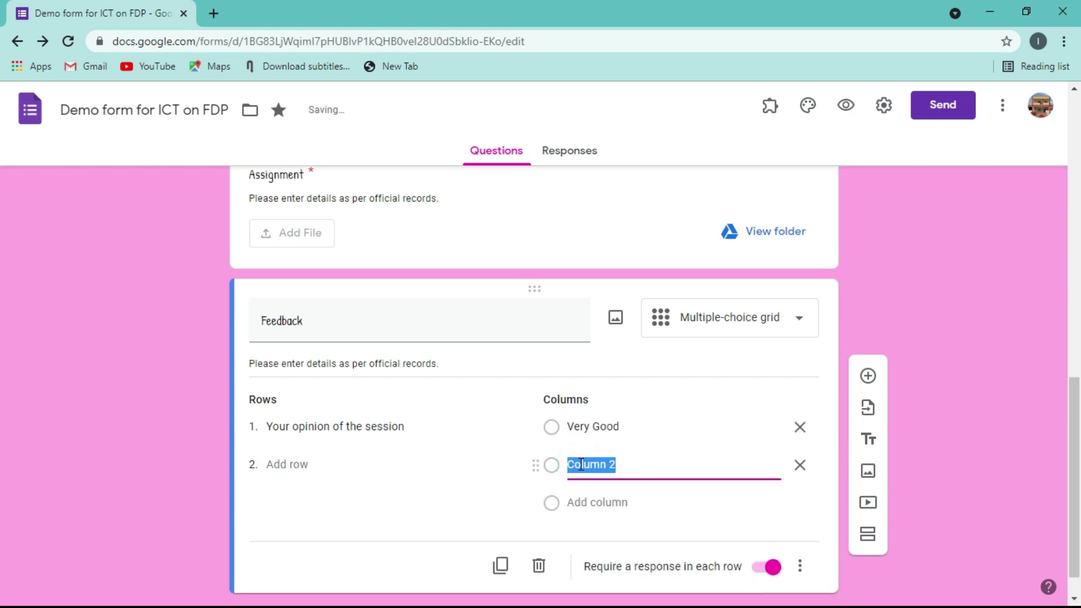
text(Good)
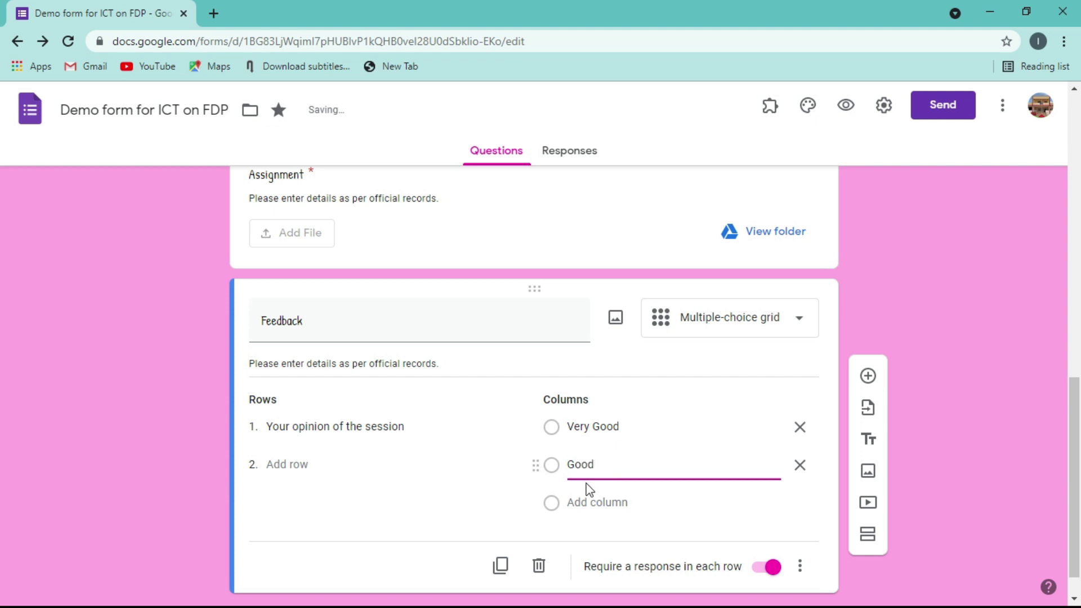
click(587, 502)
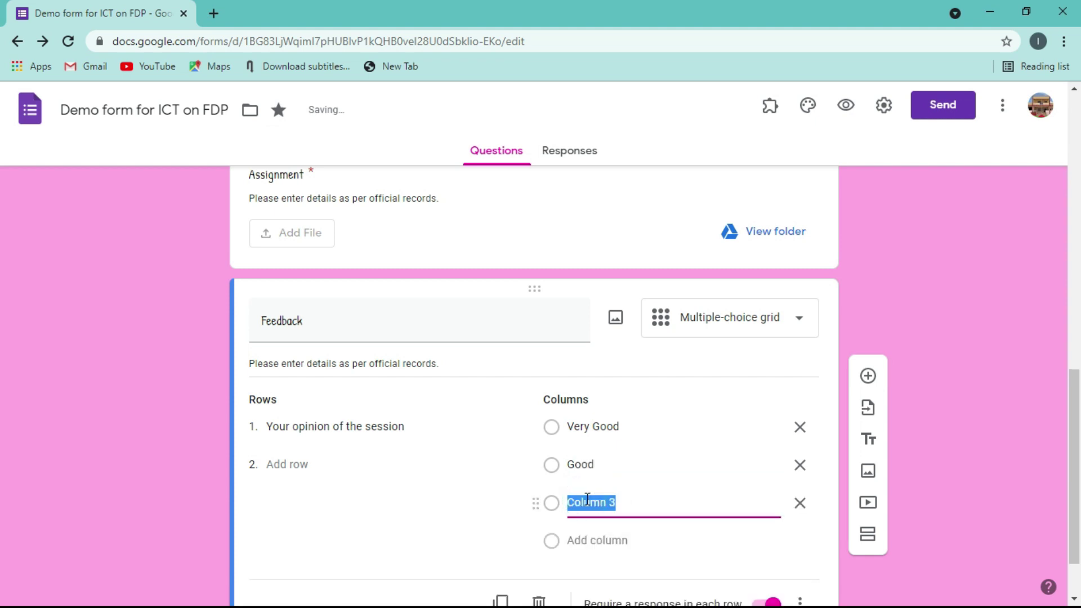
text(Average)
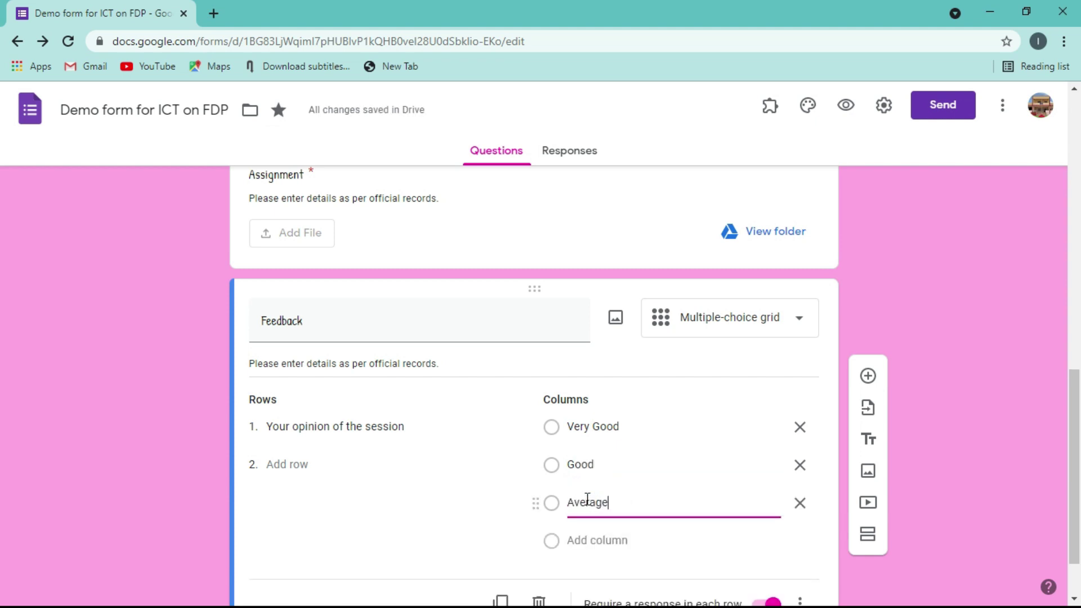
click(581, 542)
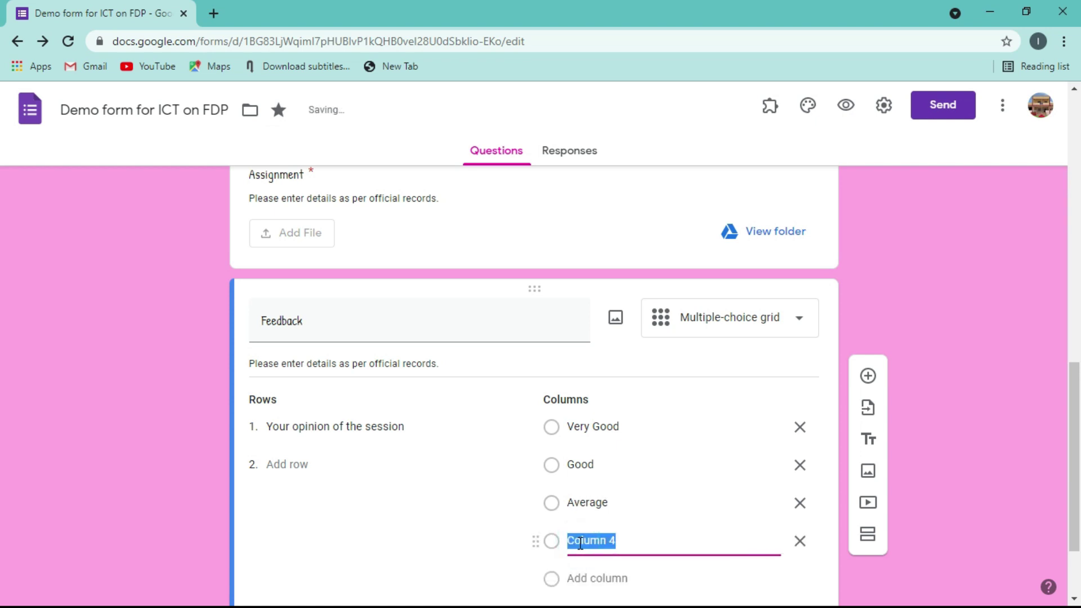
text(Poor)
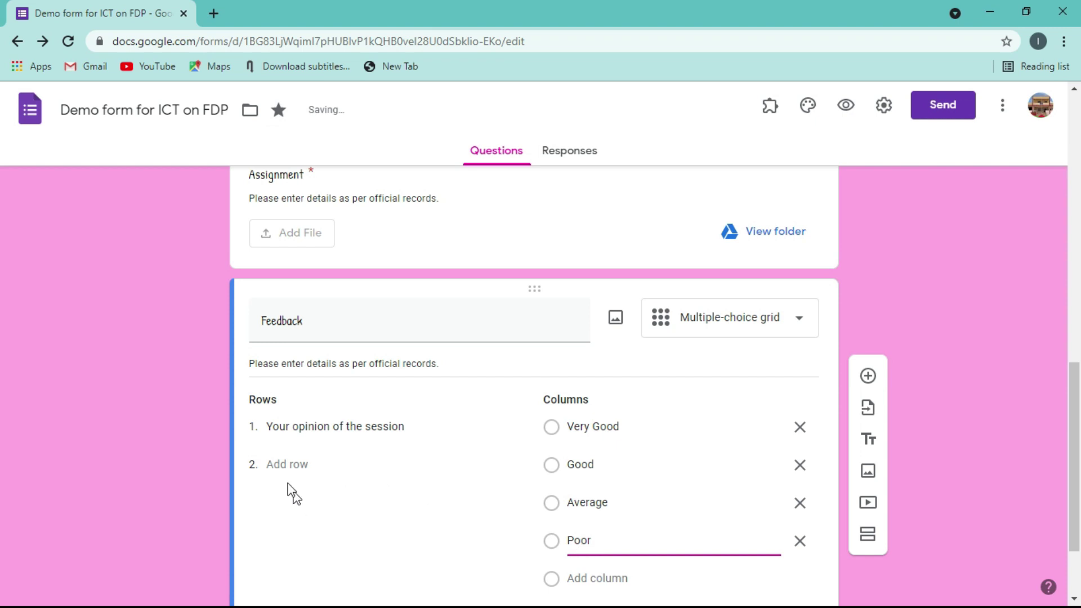
- Add a second grid row 'Your resource person'
click(286, 465)
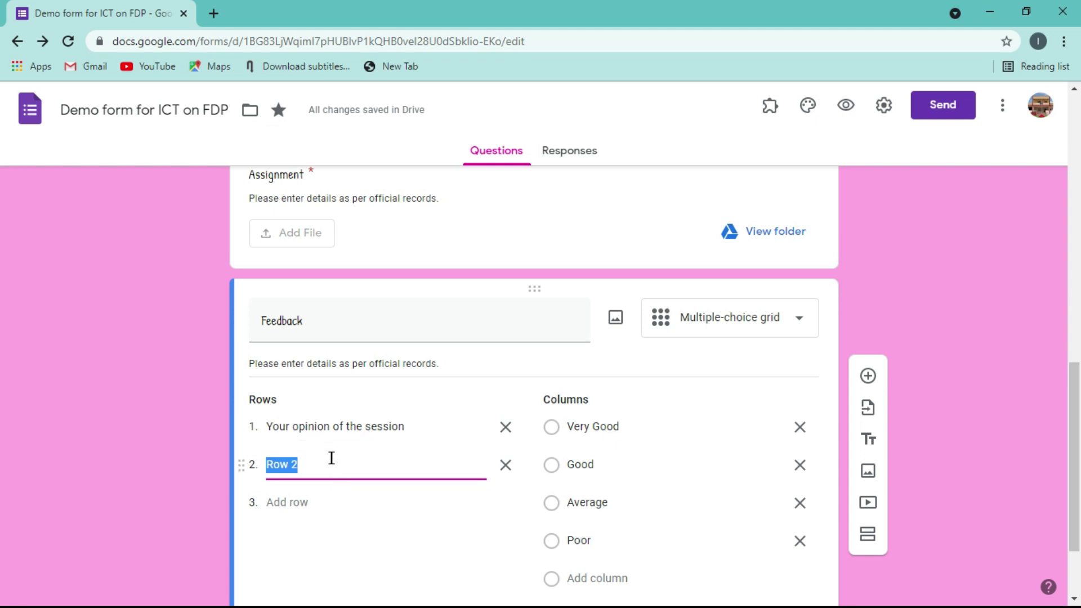
text(Your)
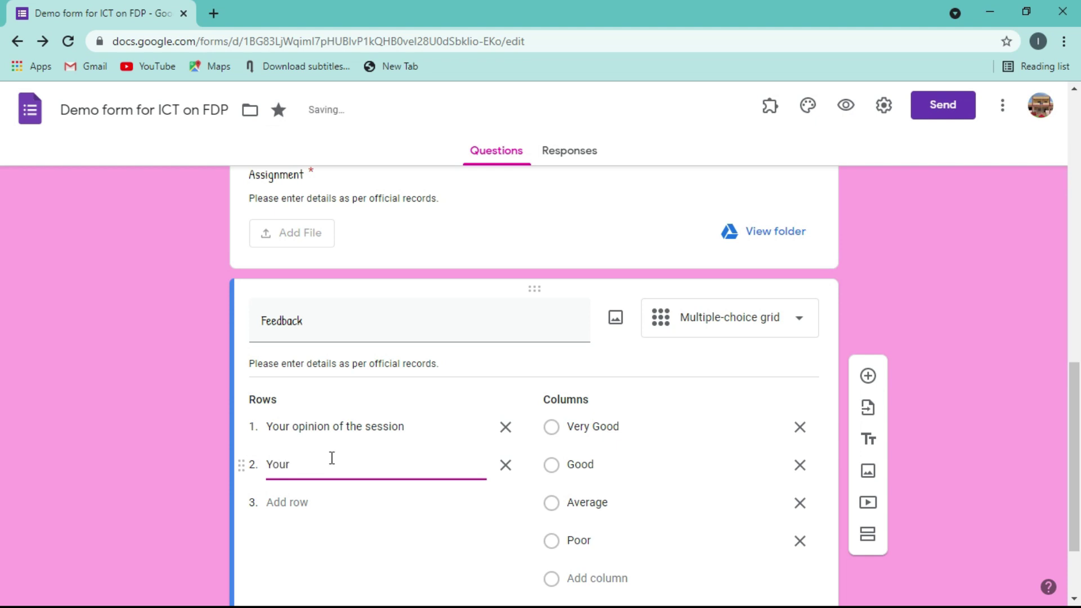
text( resource person)
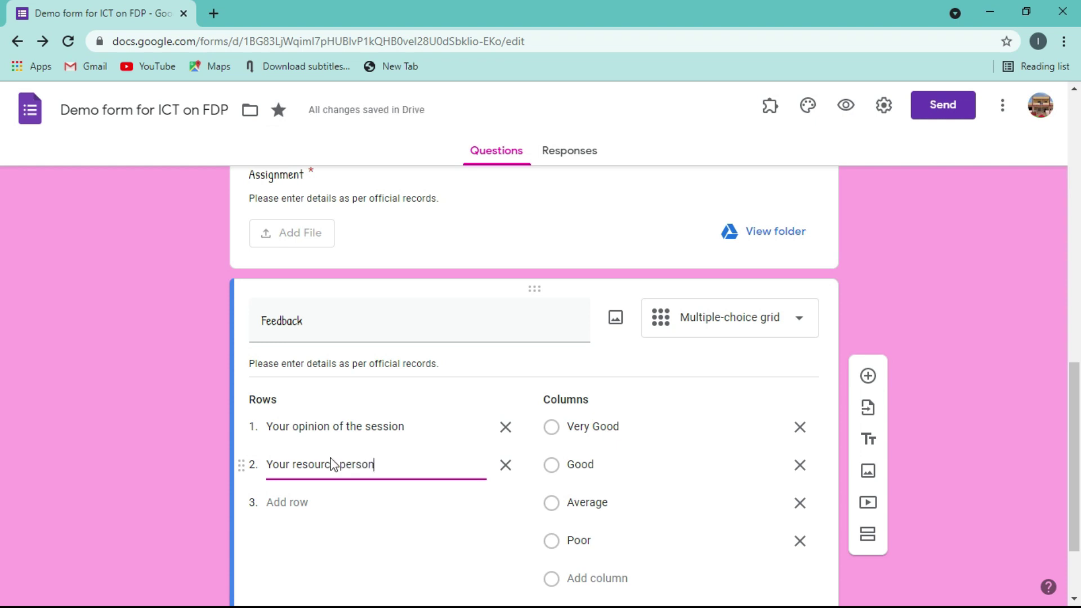
click(934, 334)
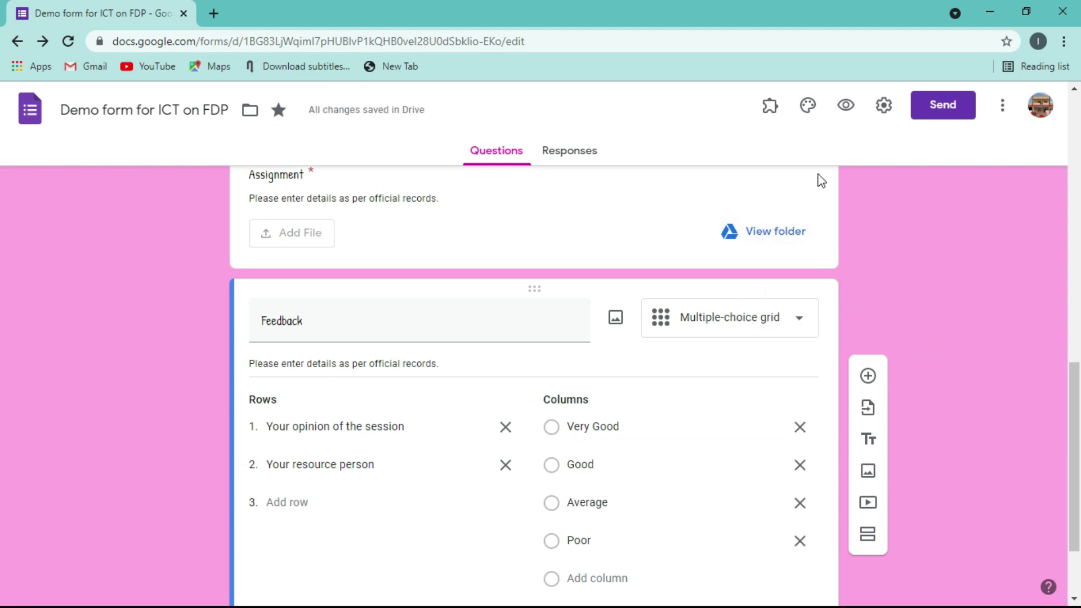
click(846, 107)
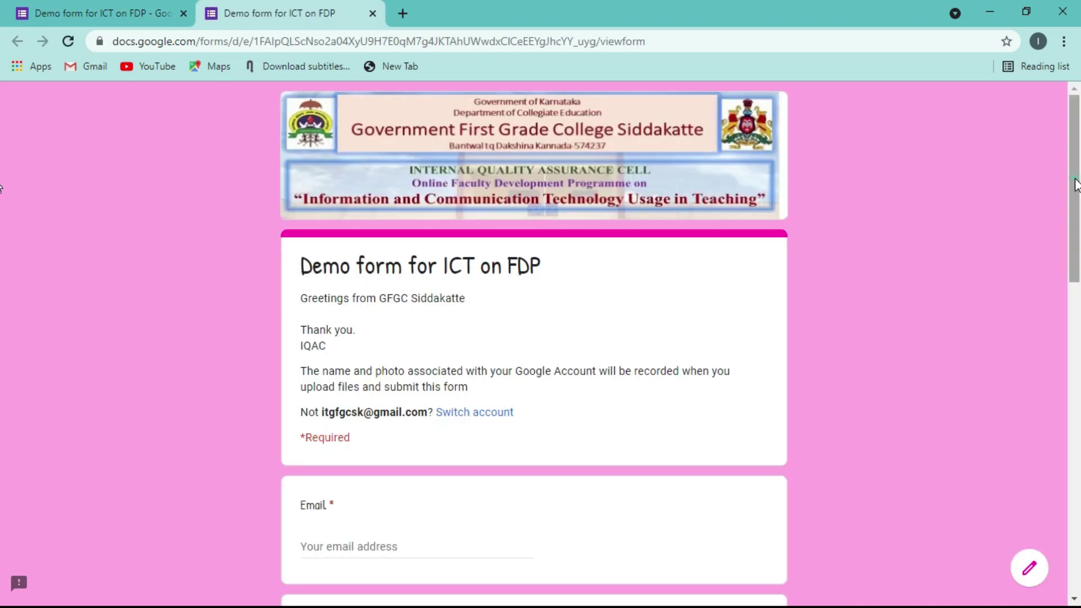
scroll(1075, 185, down, 20)
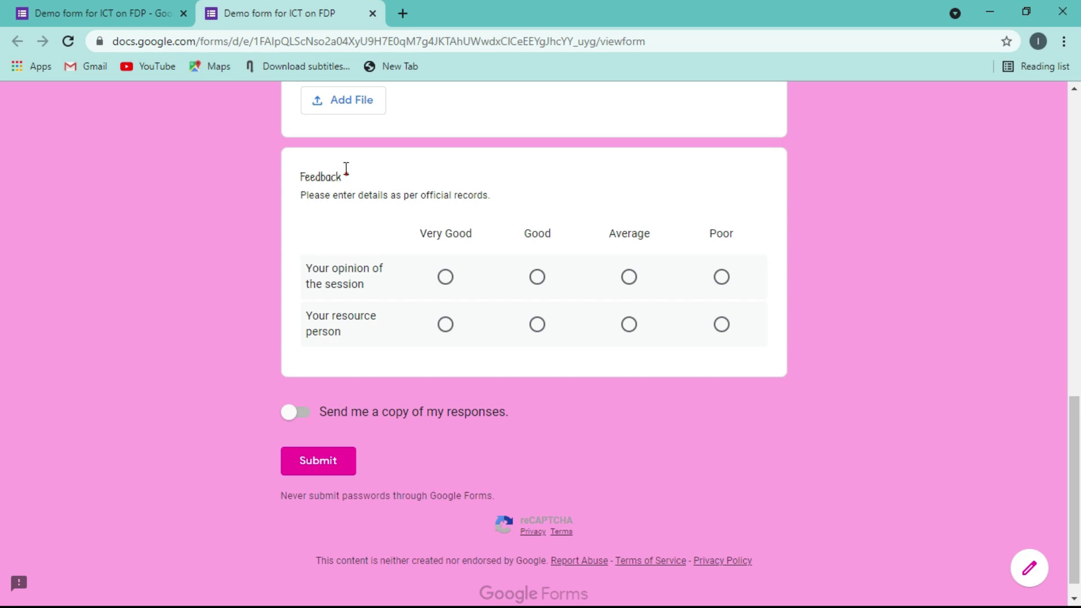
click(448, 283)
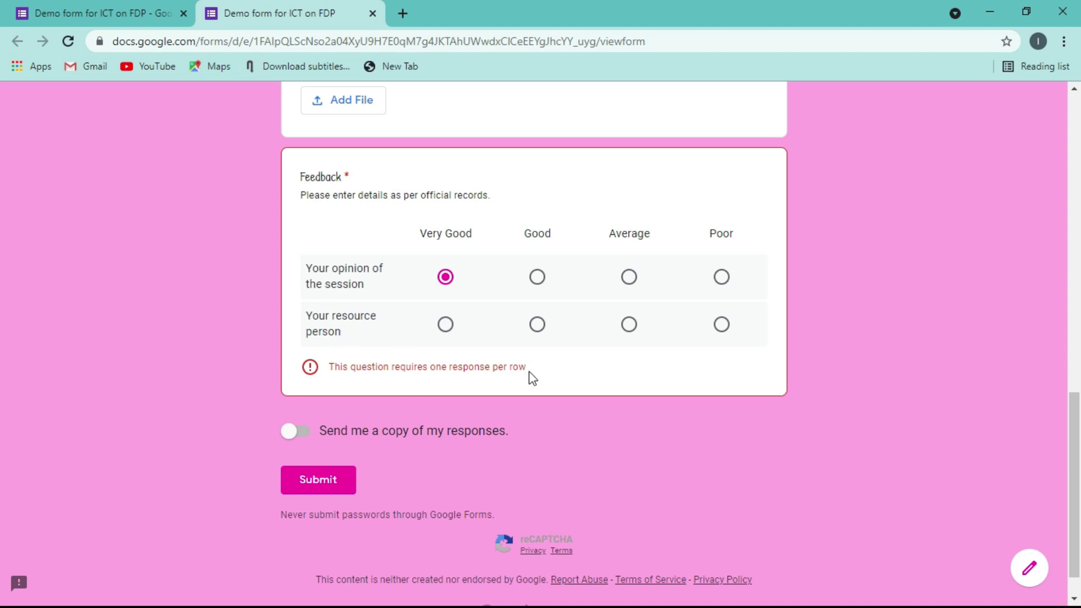
click(537, 325)
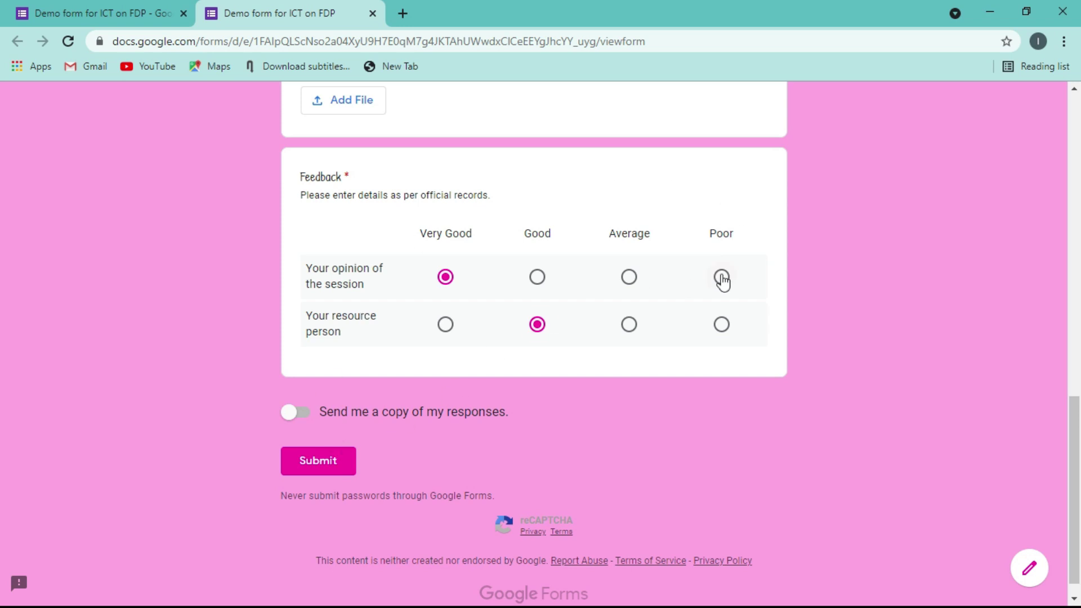
click(373, 15)
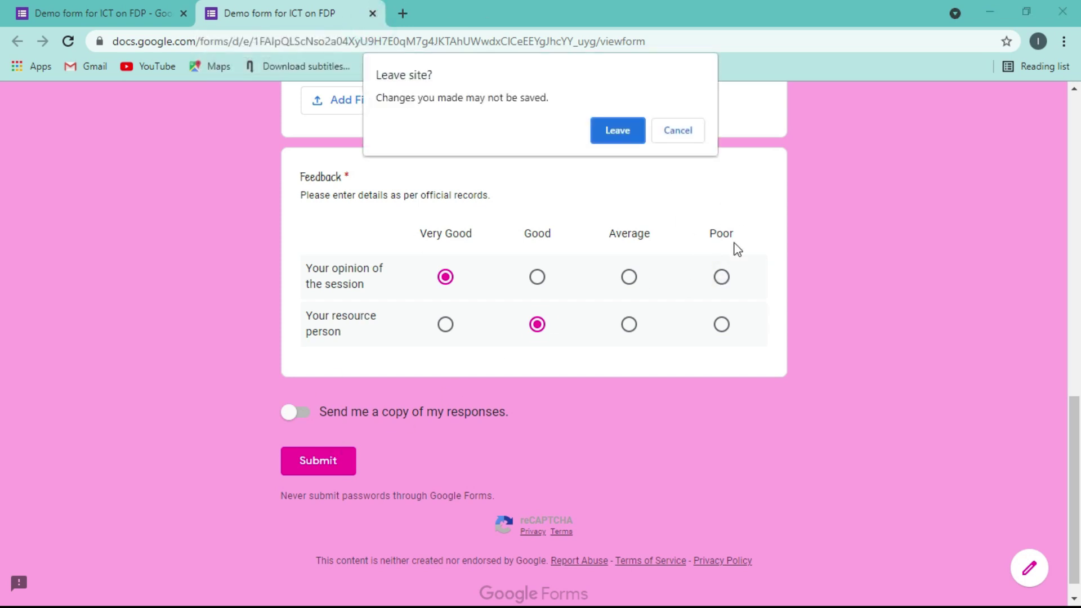
click(632, 141)
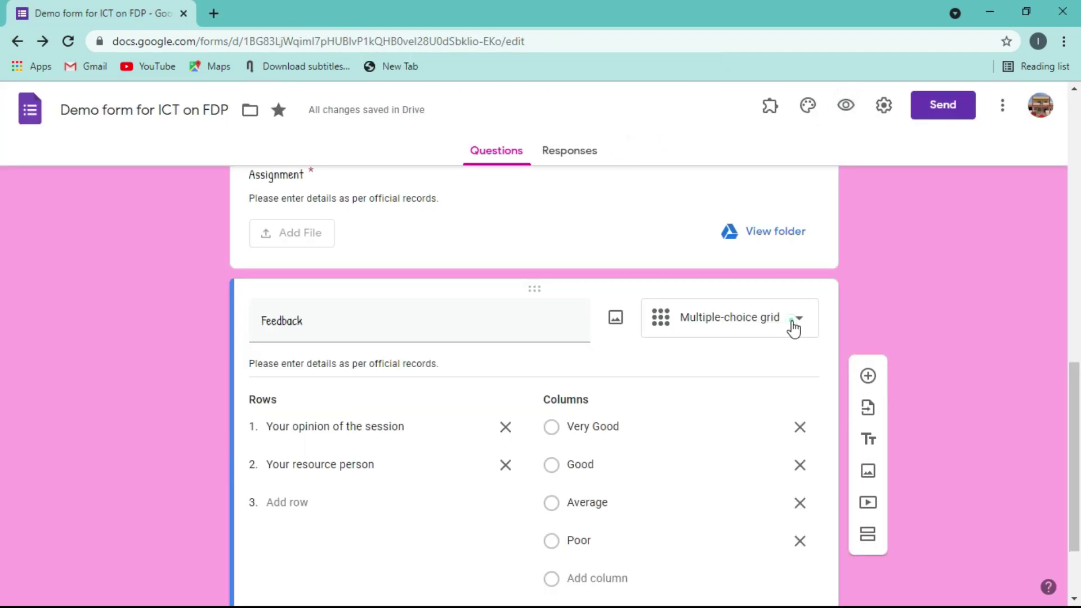
click(788, 328)
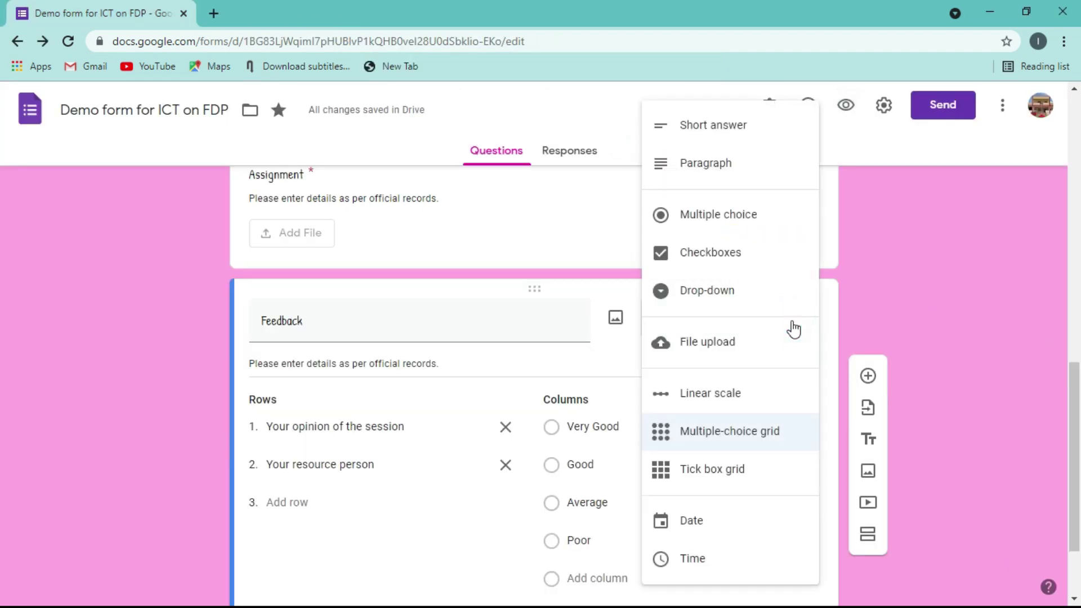
click(708, 477)
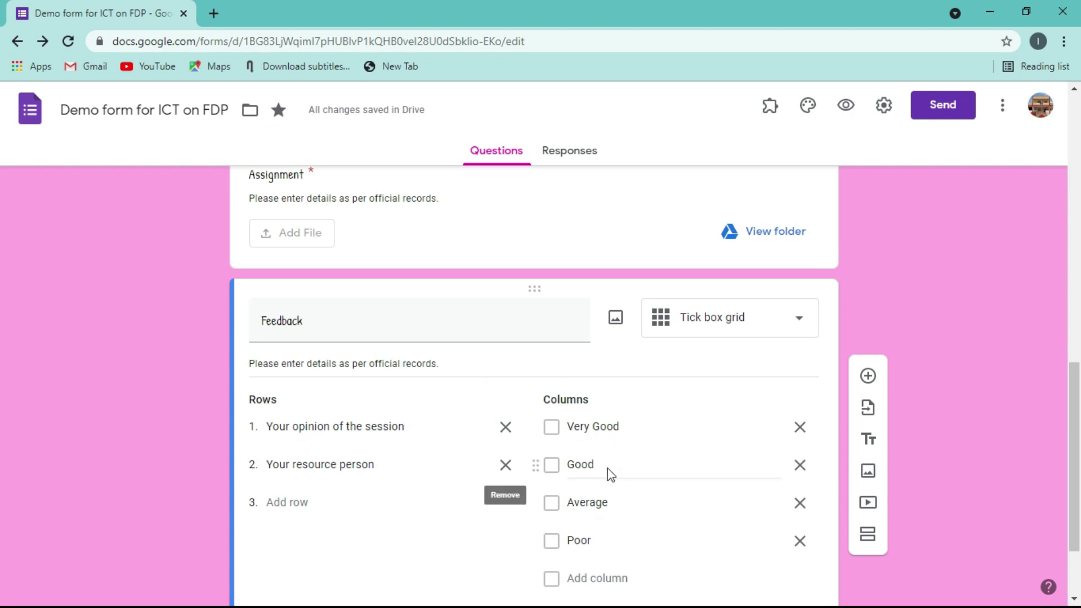
click(798, 318)
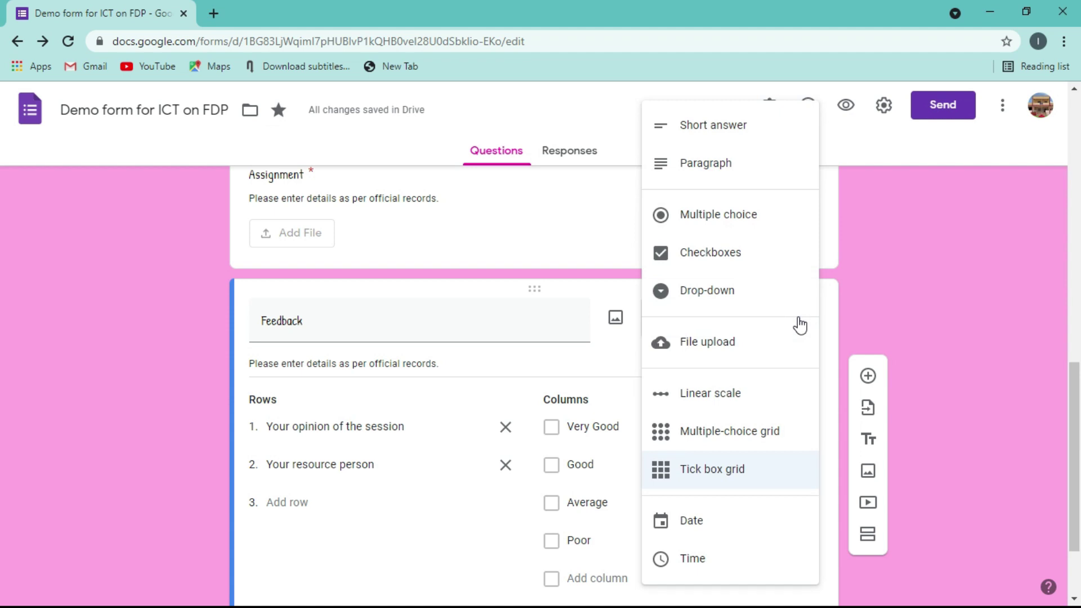
click(708, 432)
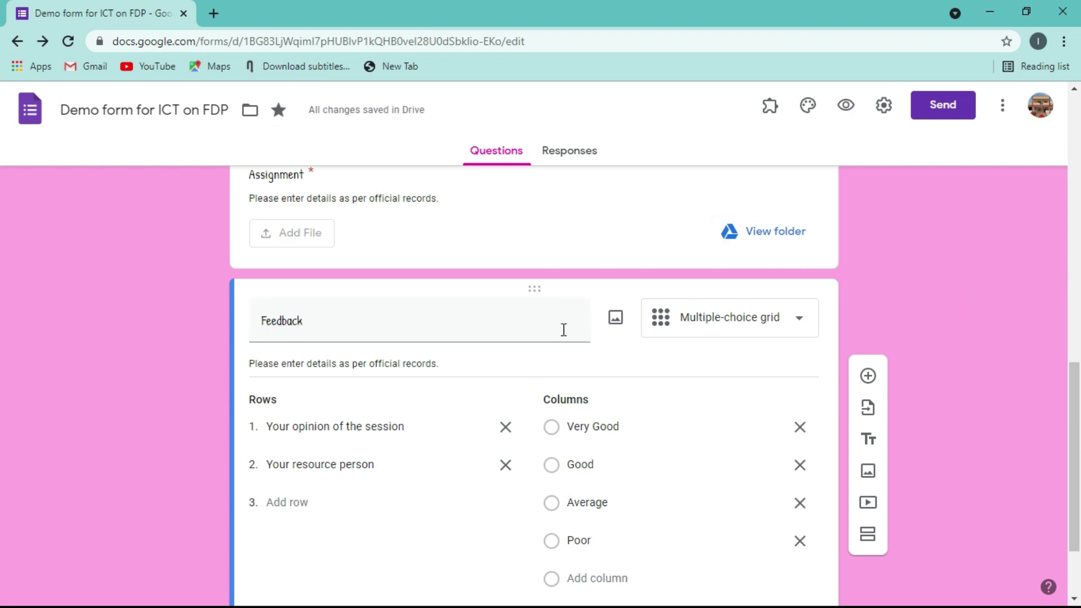
scroll(3, 438, up, 2)
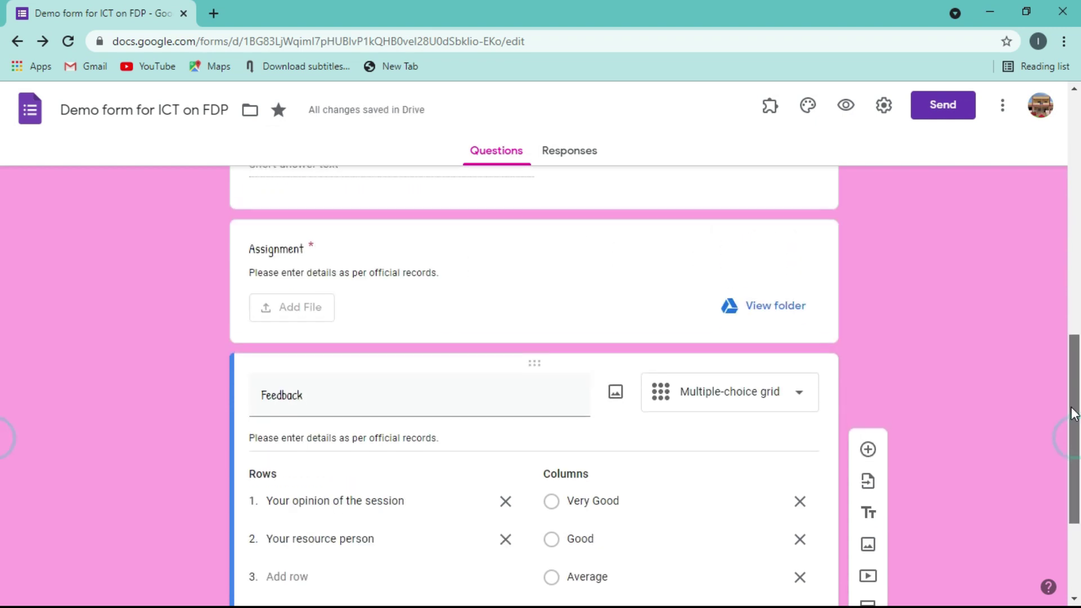
- Duplicate the Designation question and retitle the copy 'Date'
click(579, 294)
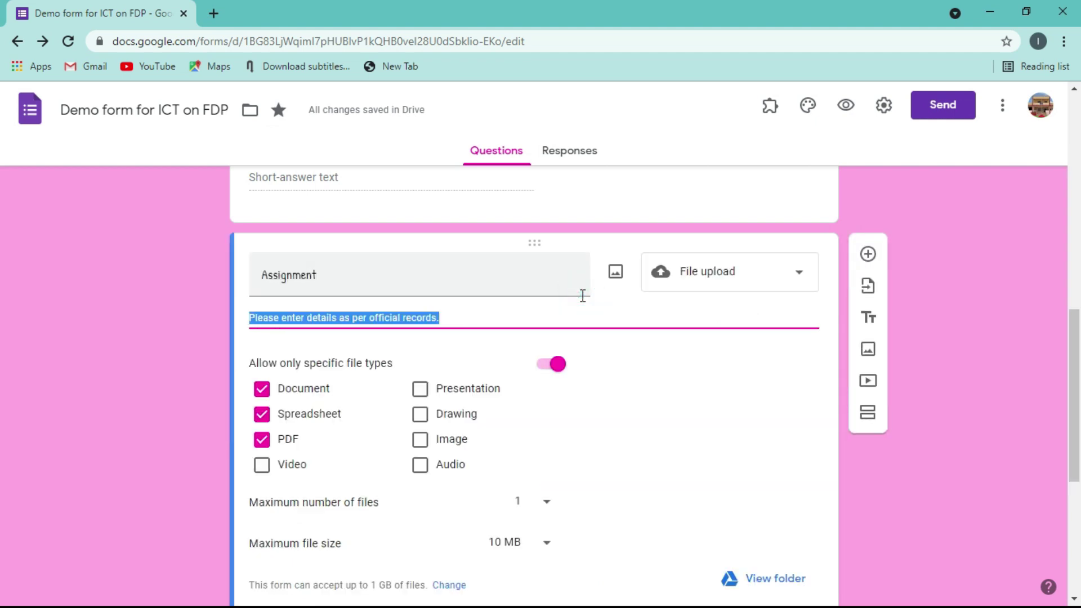
click(954, 282)
click(603, 181)
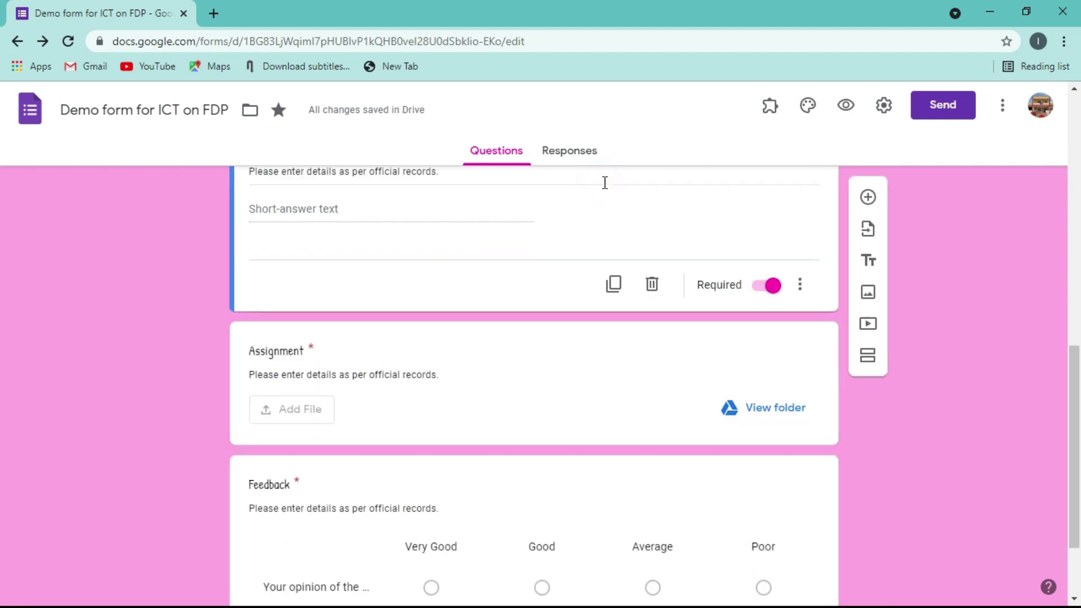
click(617, 292)
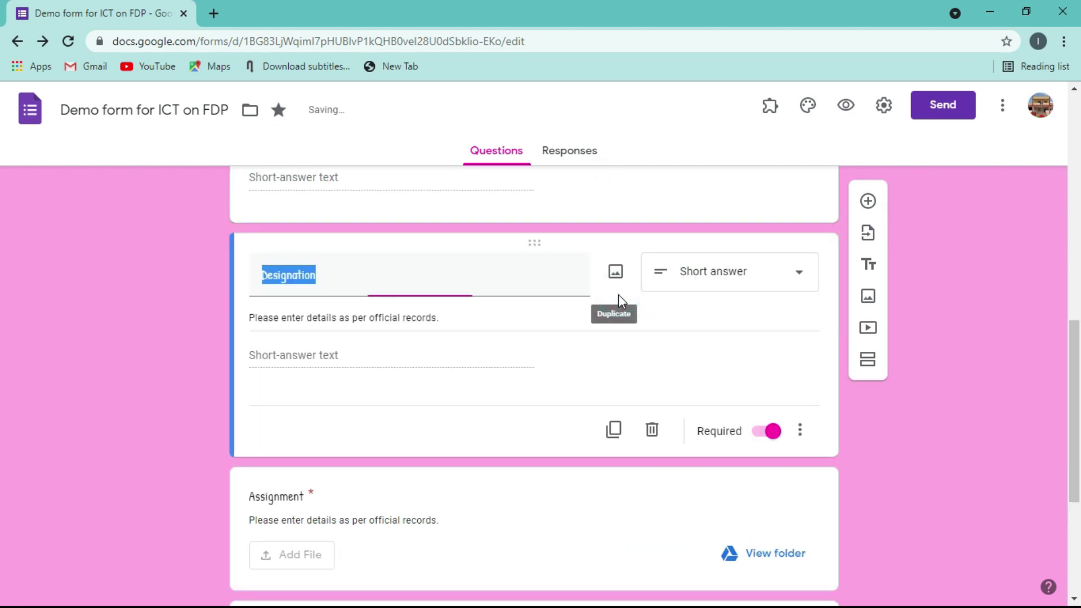
text(D)
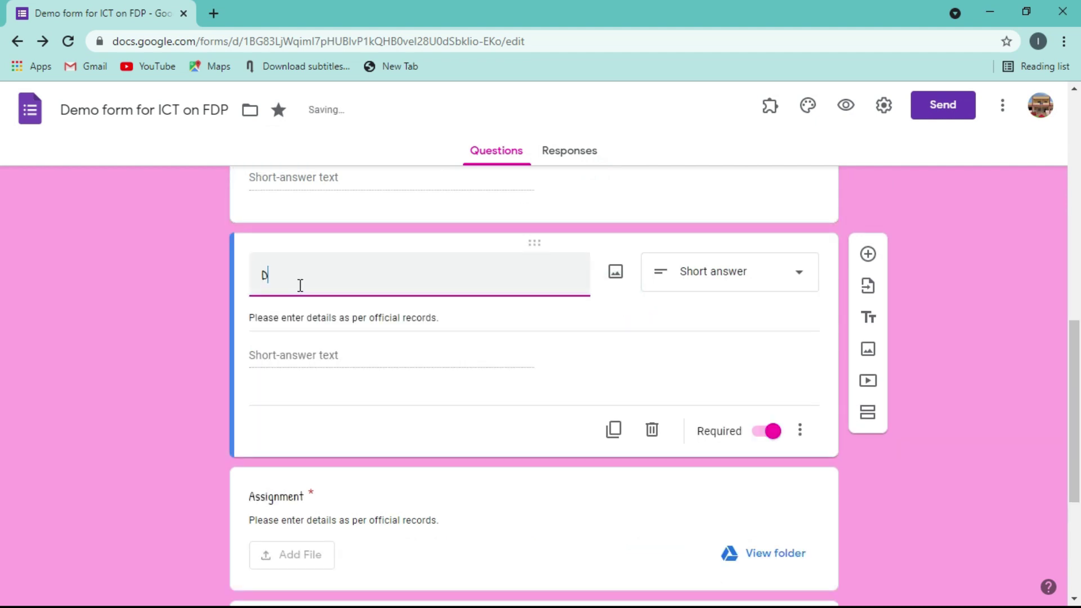
text(ate)
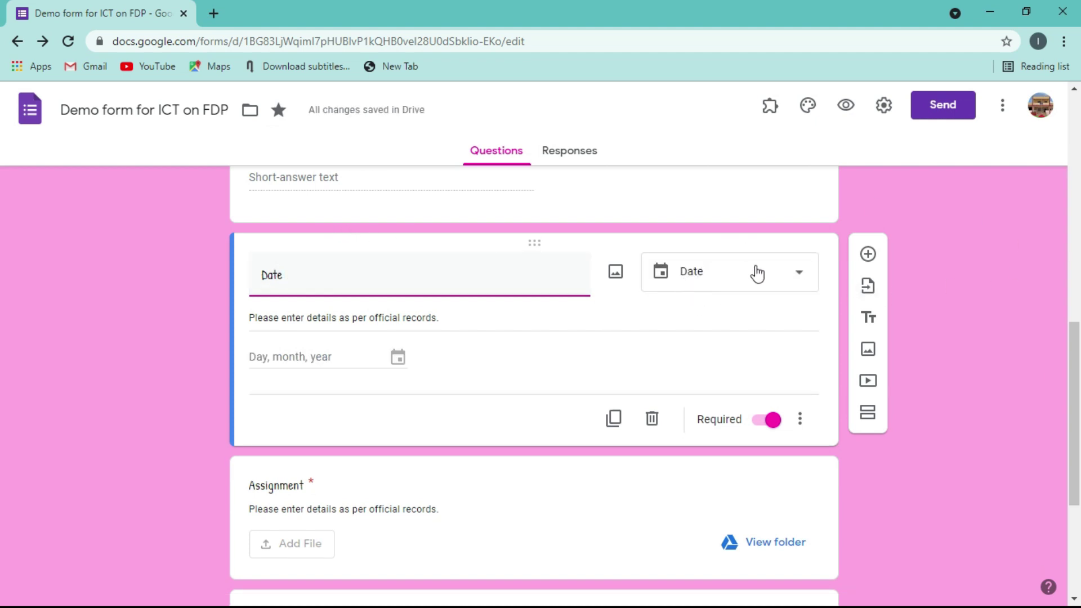
- Set the Date question's type to Date after briefly choosing Time
click(804, 280)
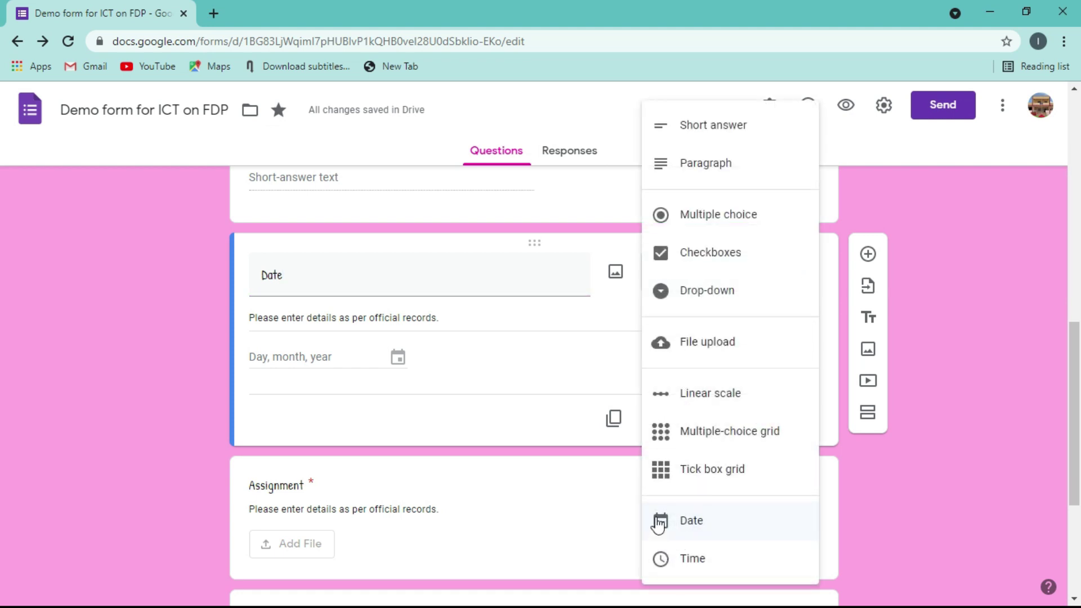
click(677, 566)
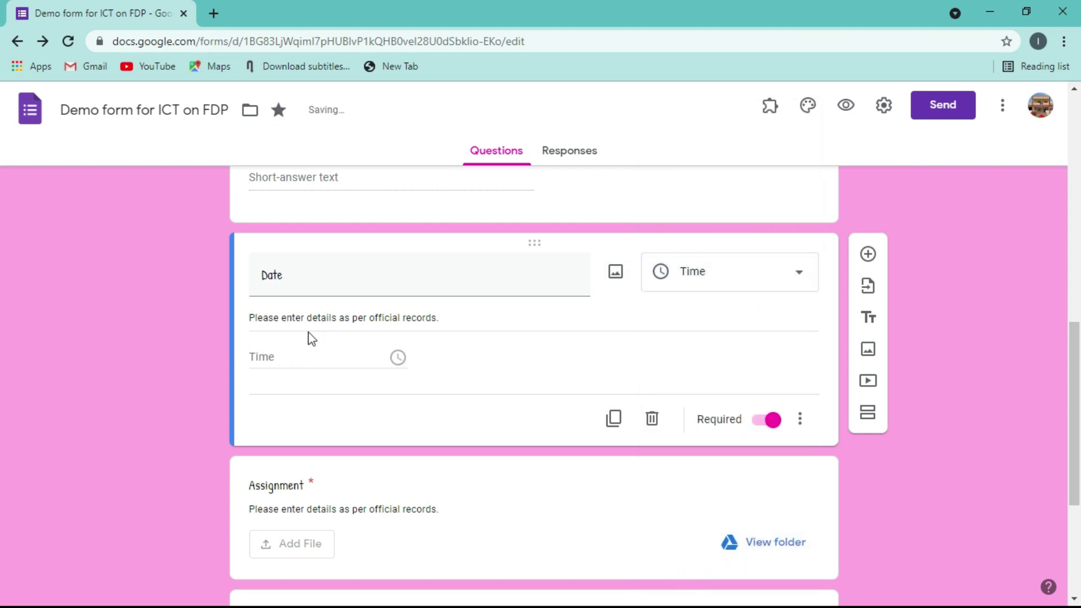
click(809, 278)
click(695, 521)
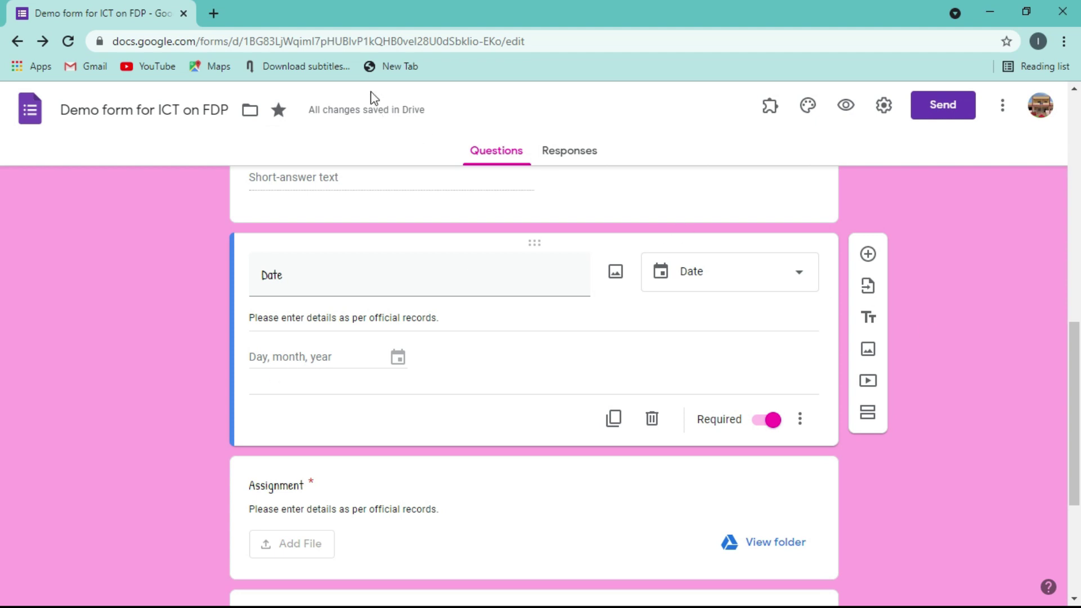
click(844, 107)
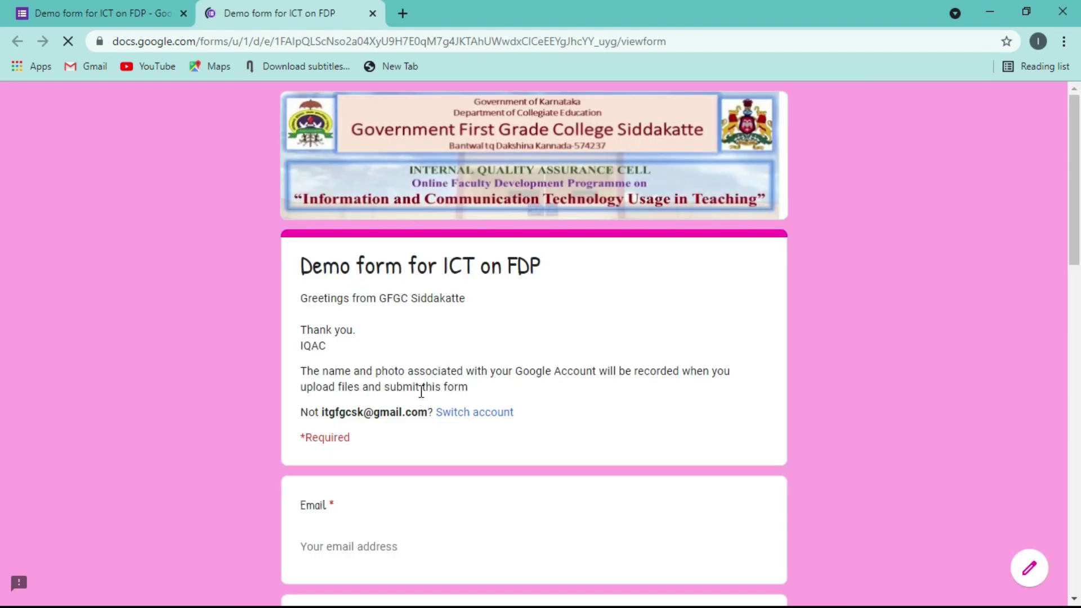
scroll(2, 225, down, 10)
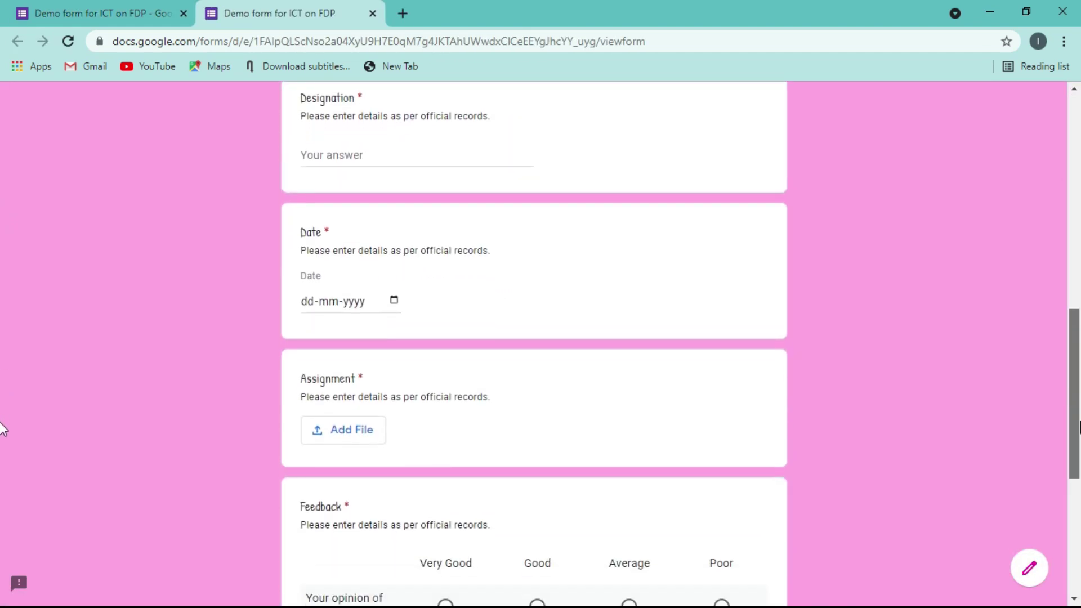
scroll(2, 434, down, 2)
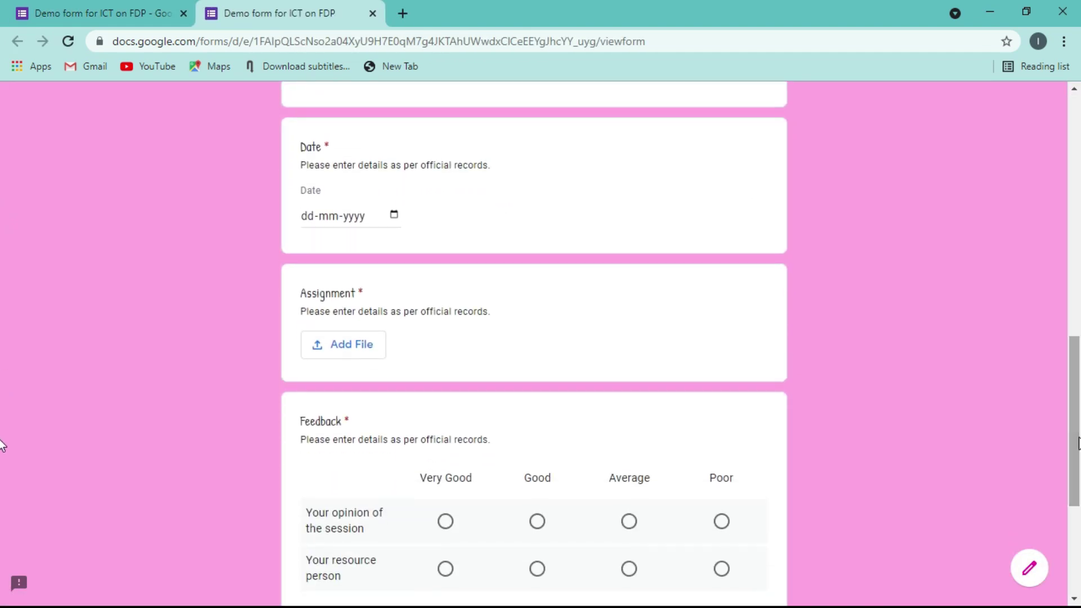
click(395, 215)
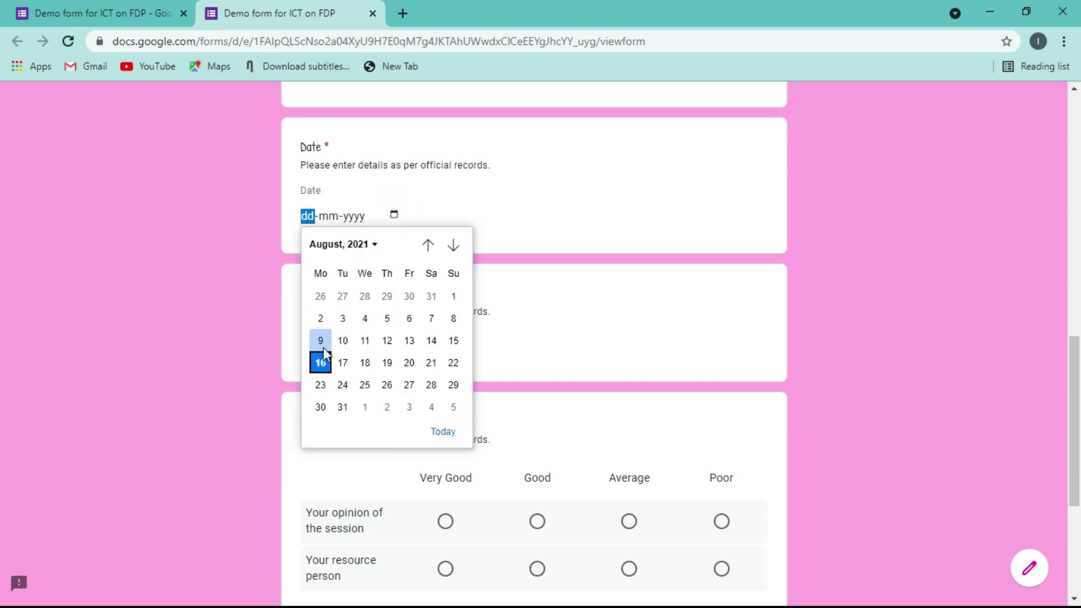
click(322, 363)
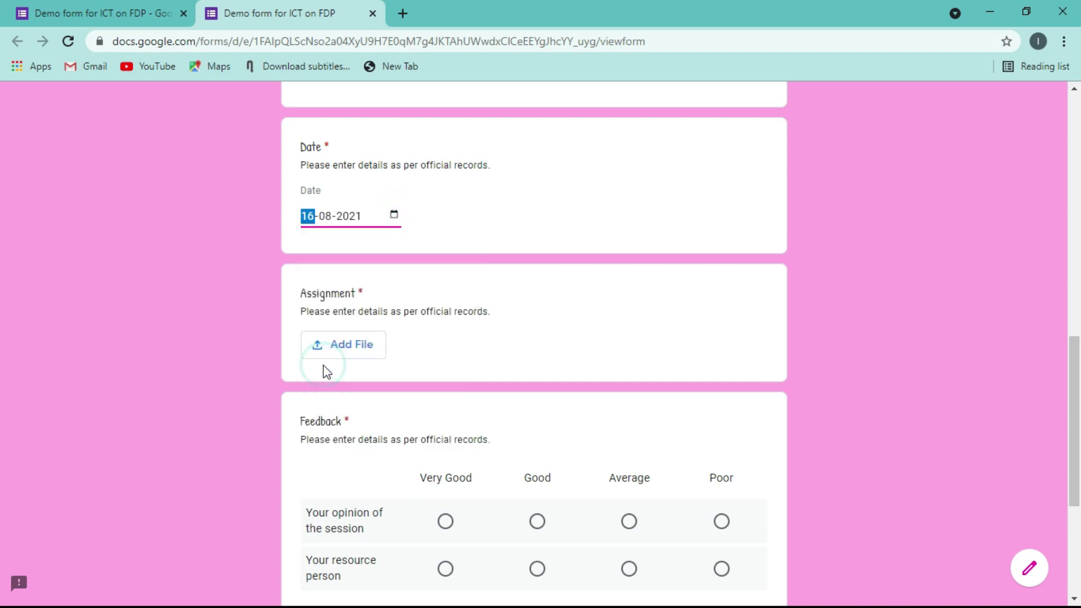
click(212, 318)
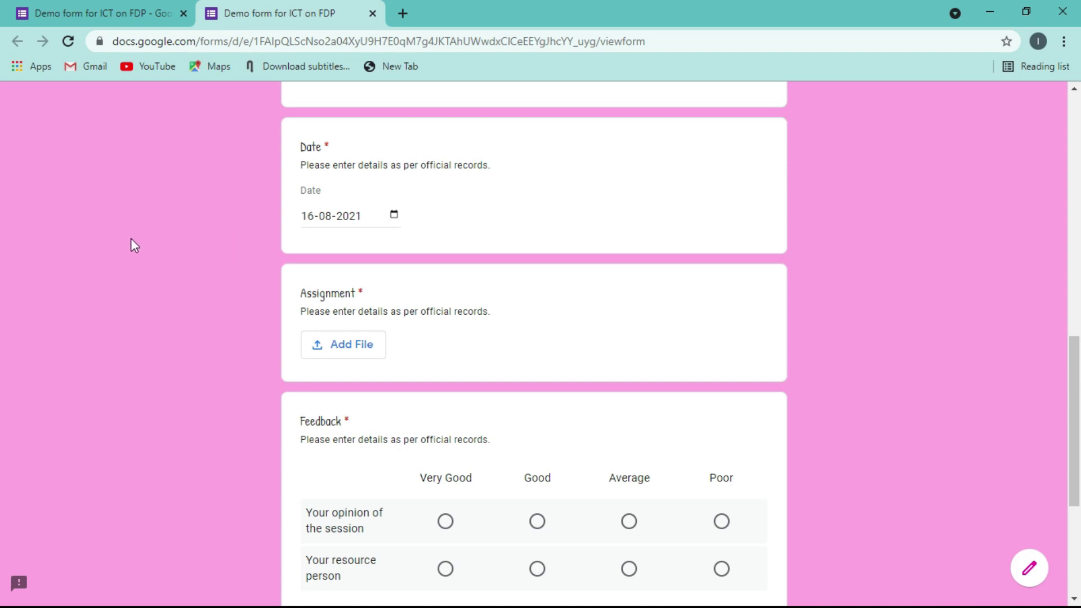
click(1039, 42)
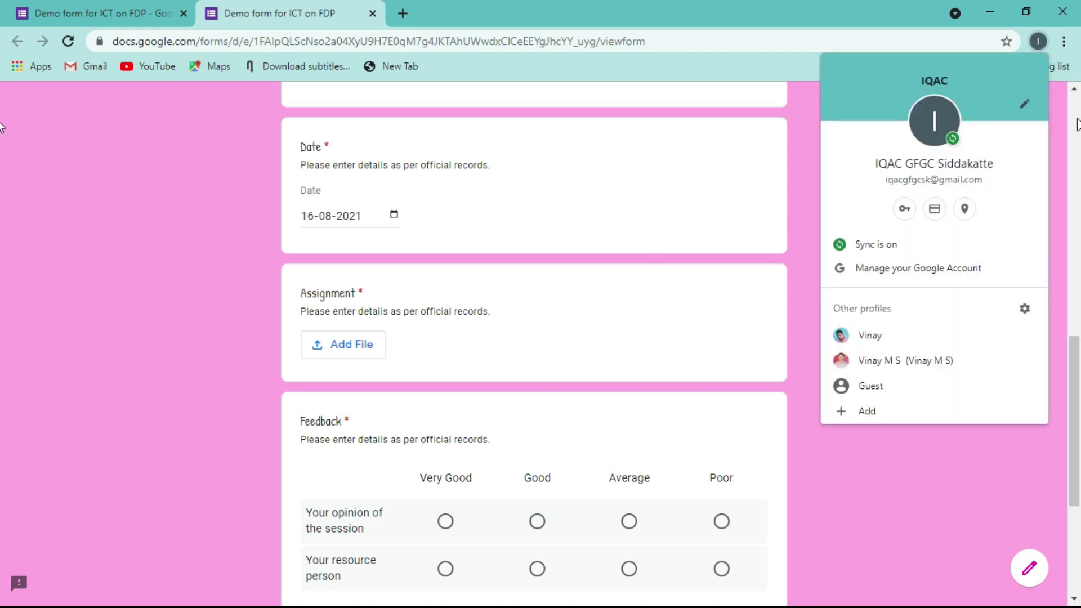
click(931, 475)
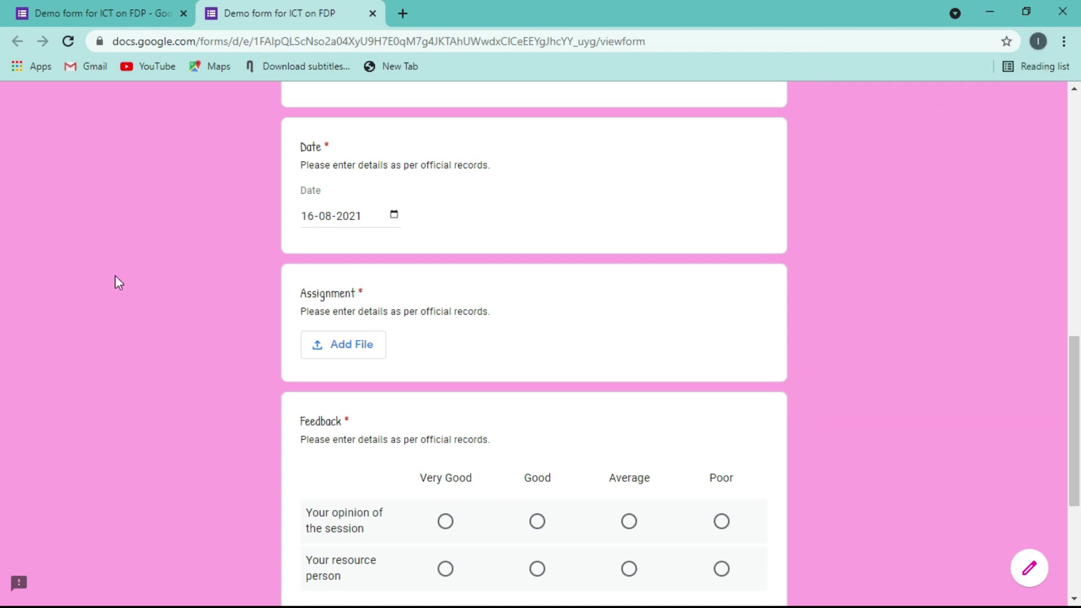
click(372, 14)
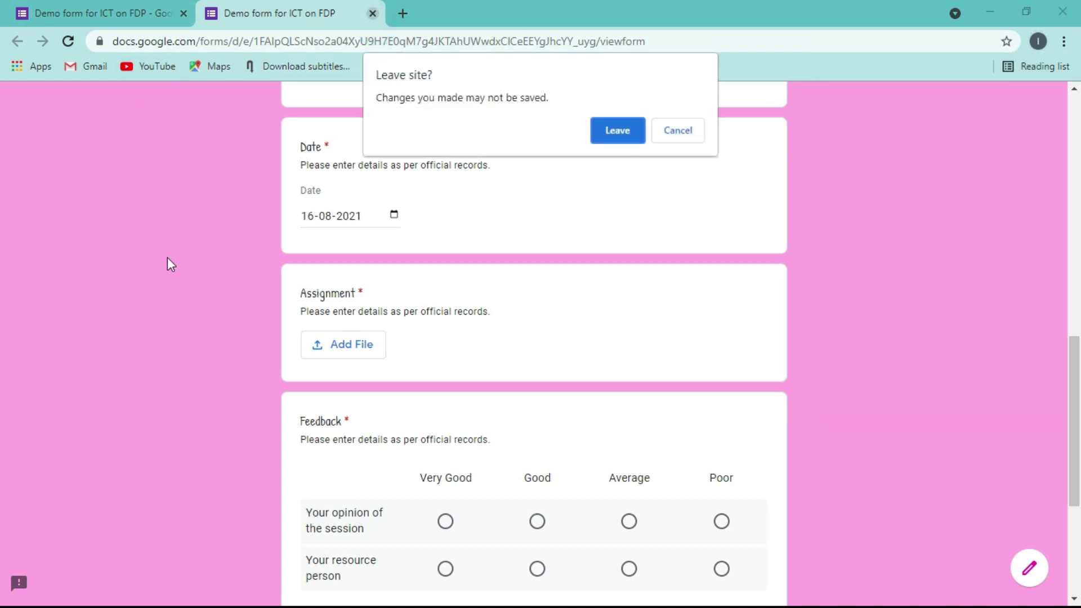
click(614, 136)
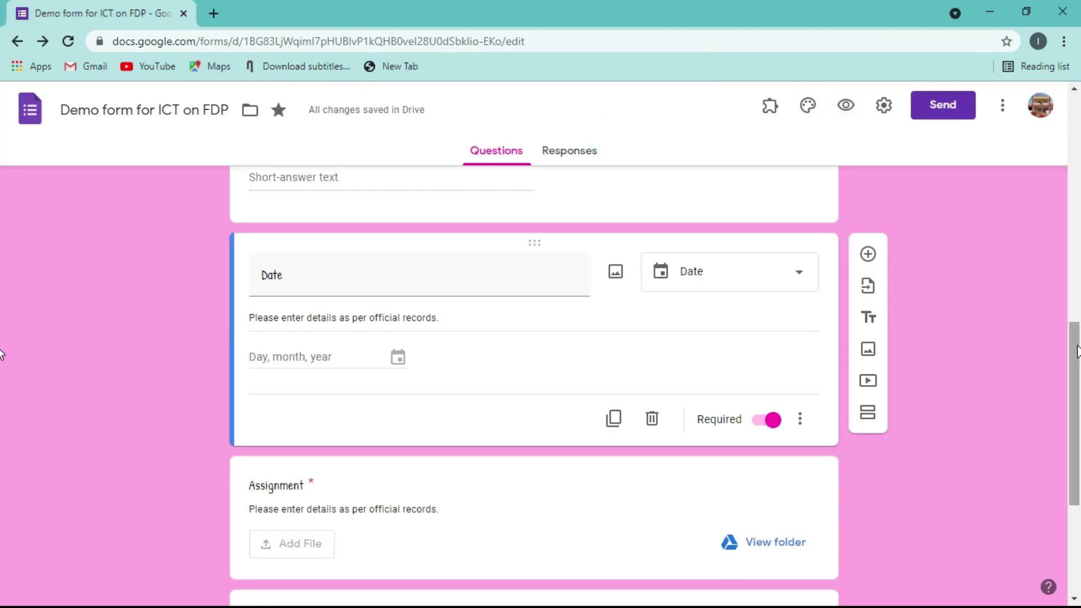
- Enable Show progress bar in Presentation settings, save, and preview the form
drag(1074, 347, 1049, 258)
scroll(1046, 251, up, 7)
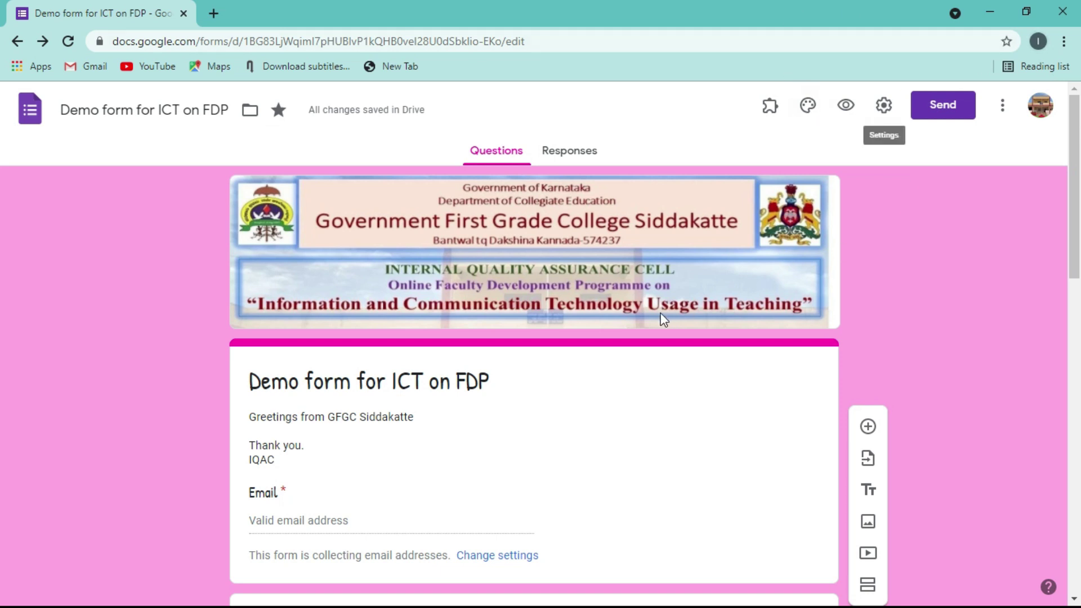
drag(1075, 181, 1054, 165)
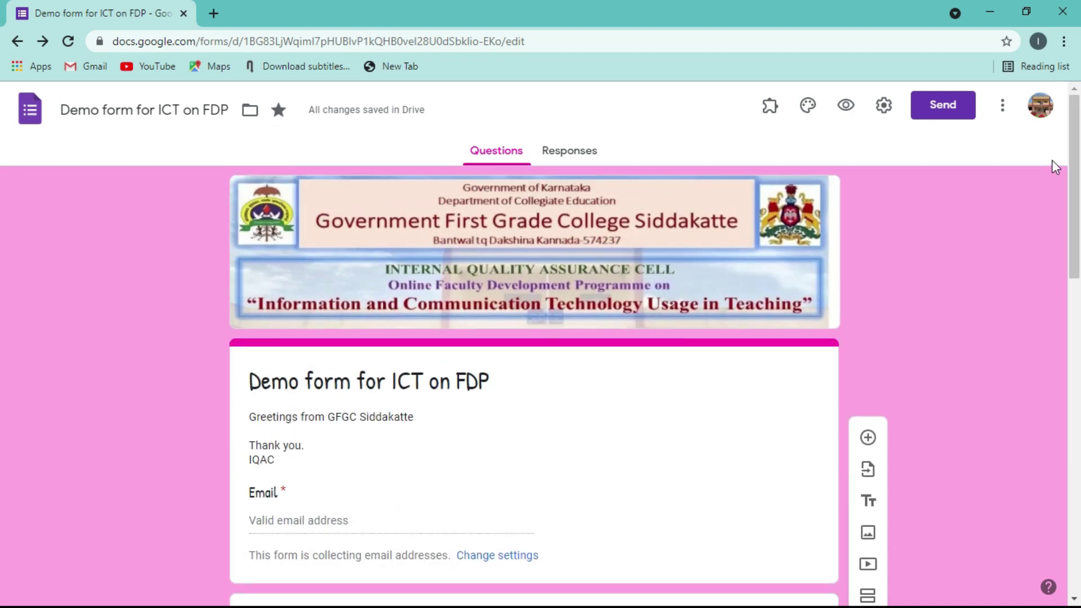
click(885, 107)
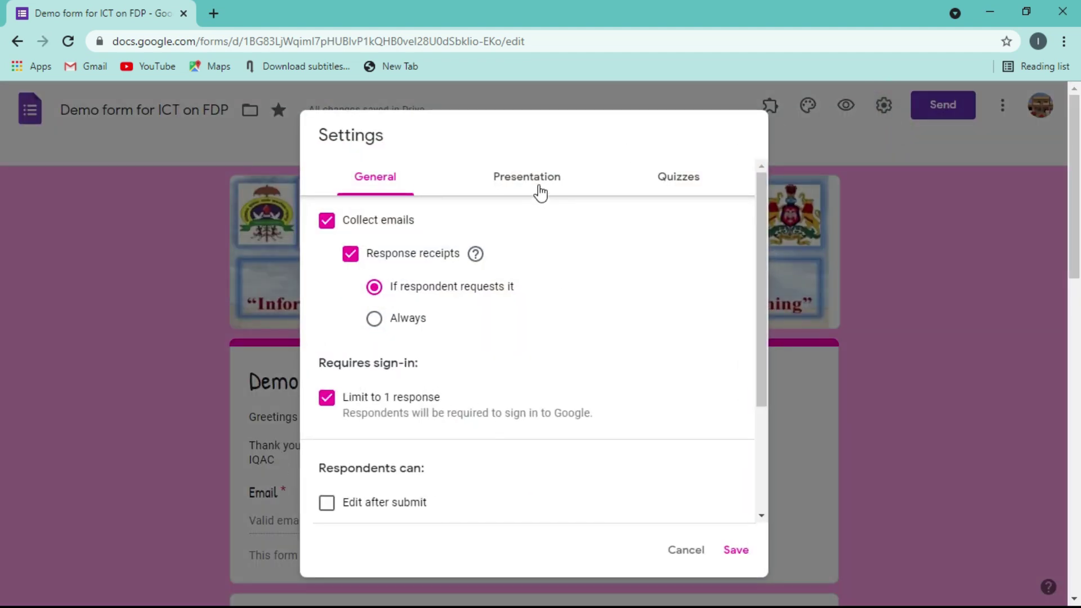
click(535, 180)
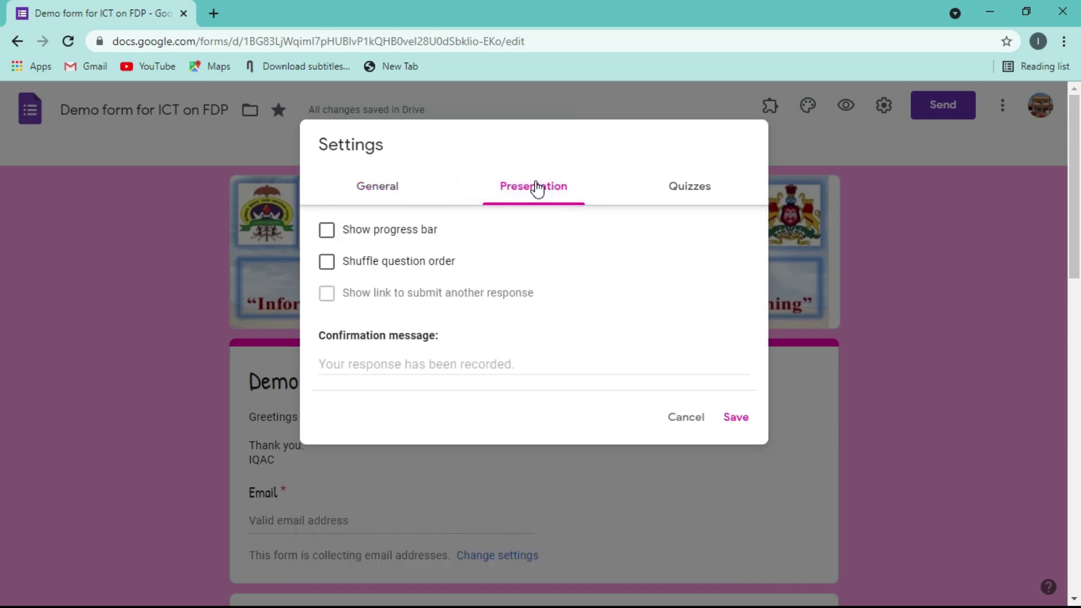
click(337, 232)
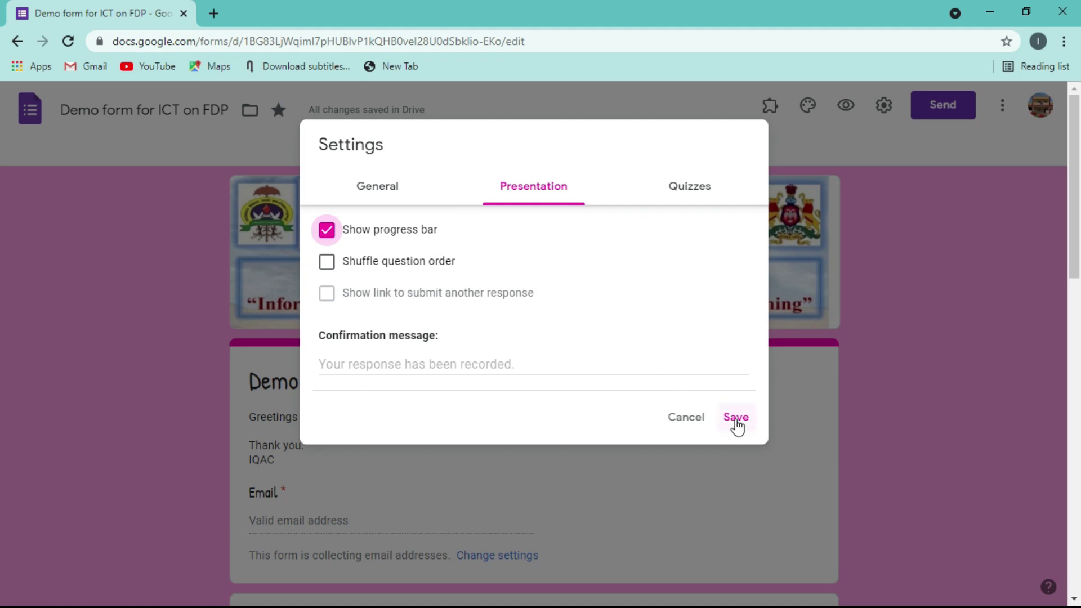
click(735, 423)
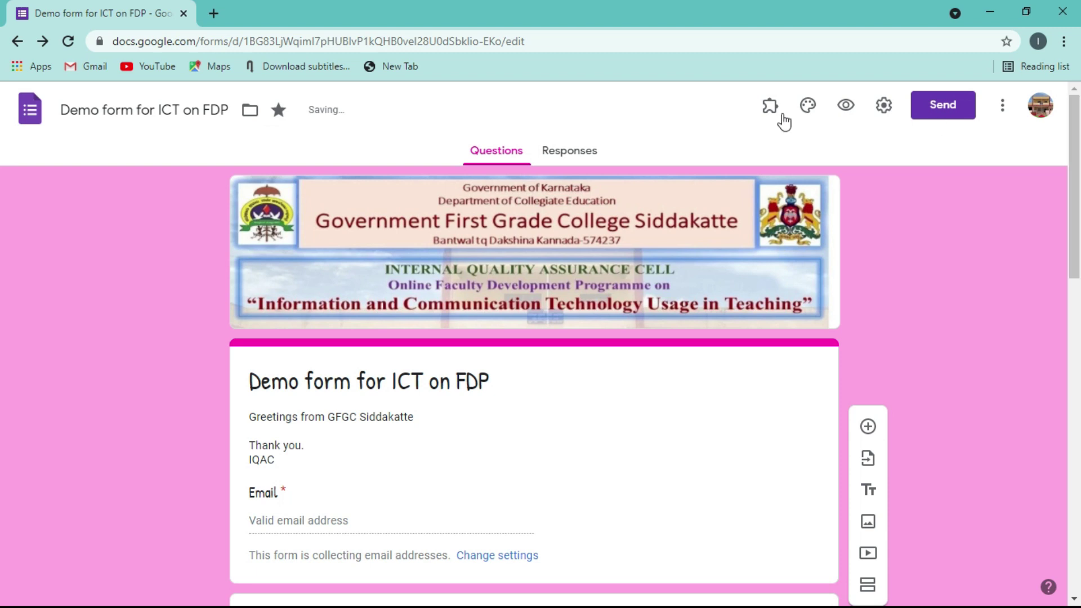
click(847, 111)
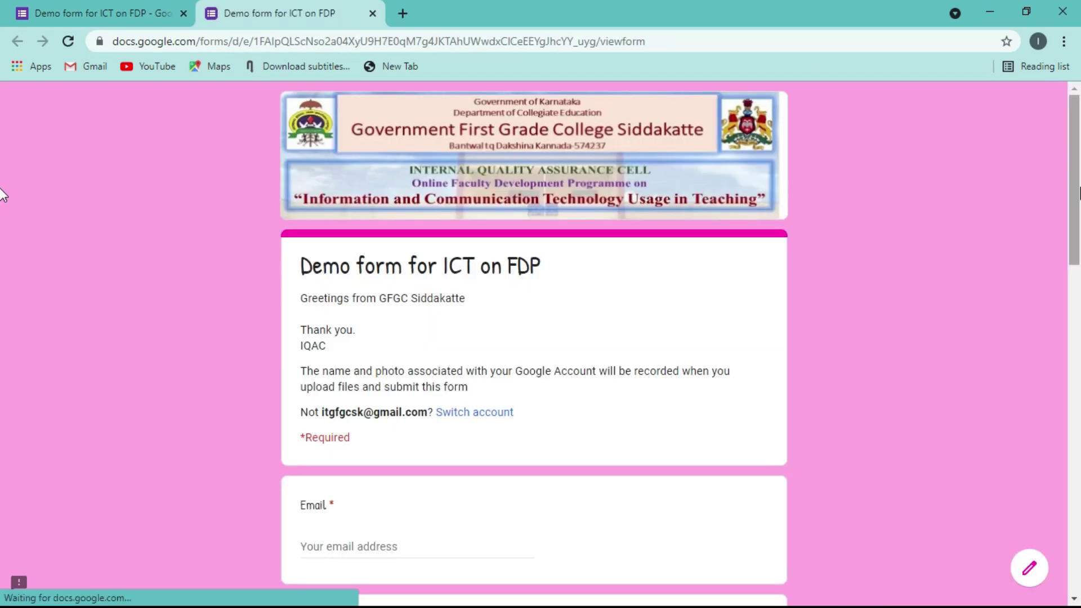
- Check the preview's Page 1 of 1 progress bar at the bottom, then close the preview and reopen Settings
scroll(1075, 194, down, 15)
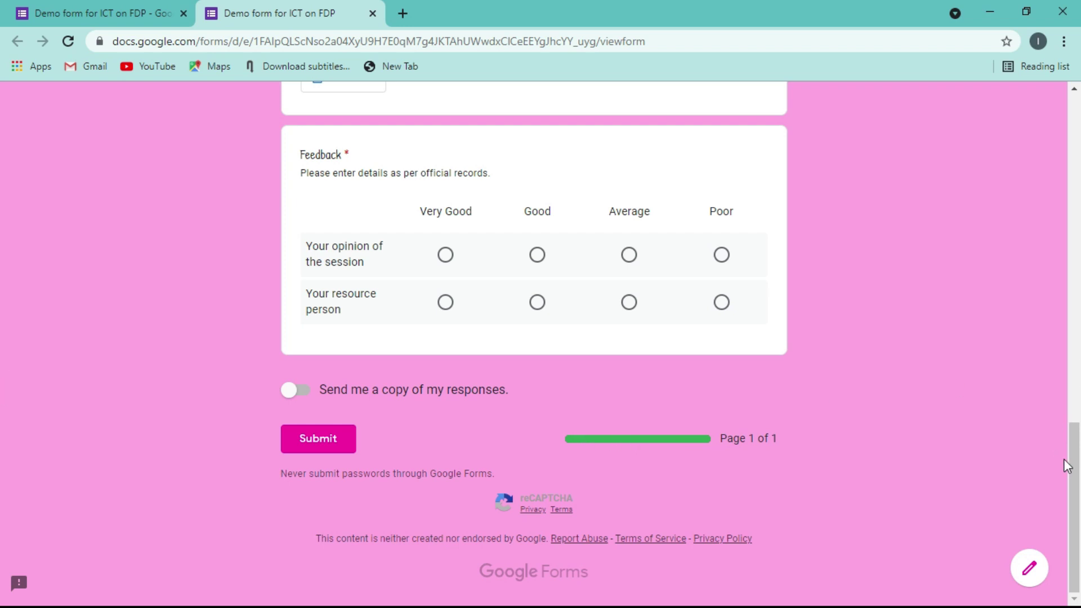
drag(1073, 495, 1010, 161)
drag(1012, 121, 1008, 73)
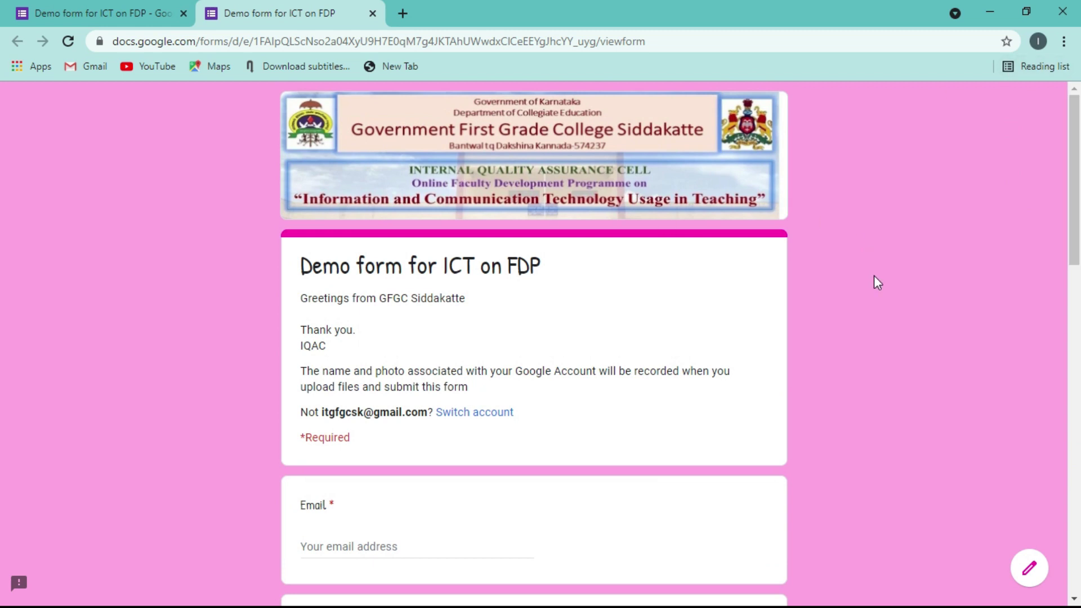
click(372, 13)
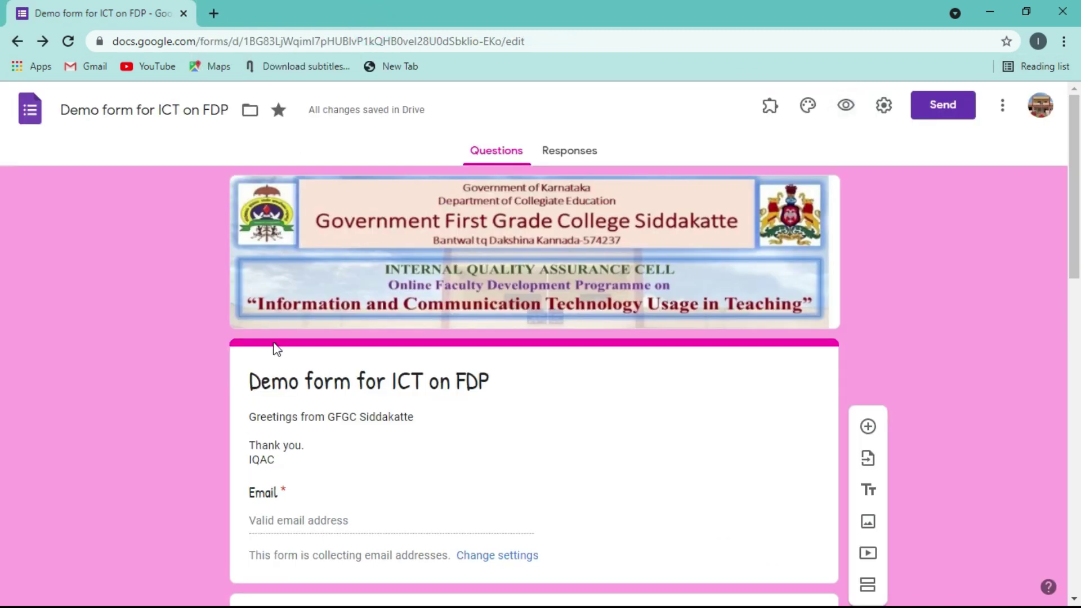
click(884, 105)
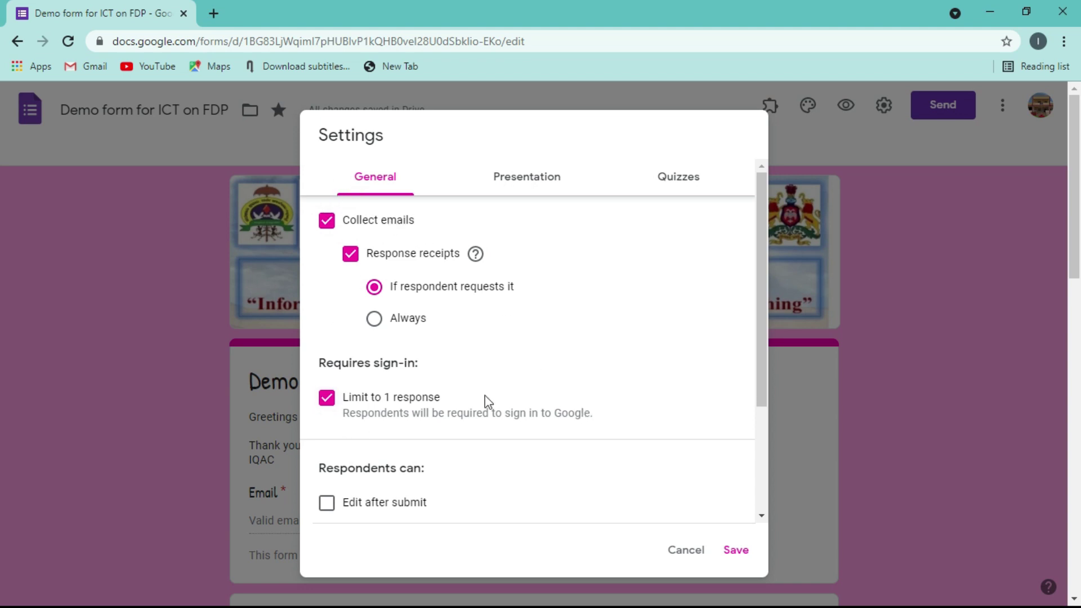
- Turn on Shuffle question order in the Presentation settings and save
click(527, 179)
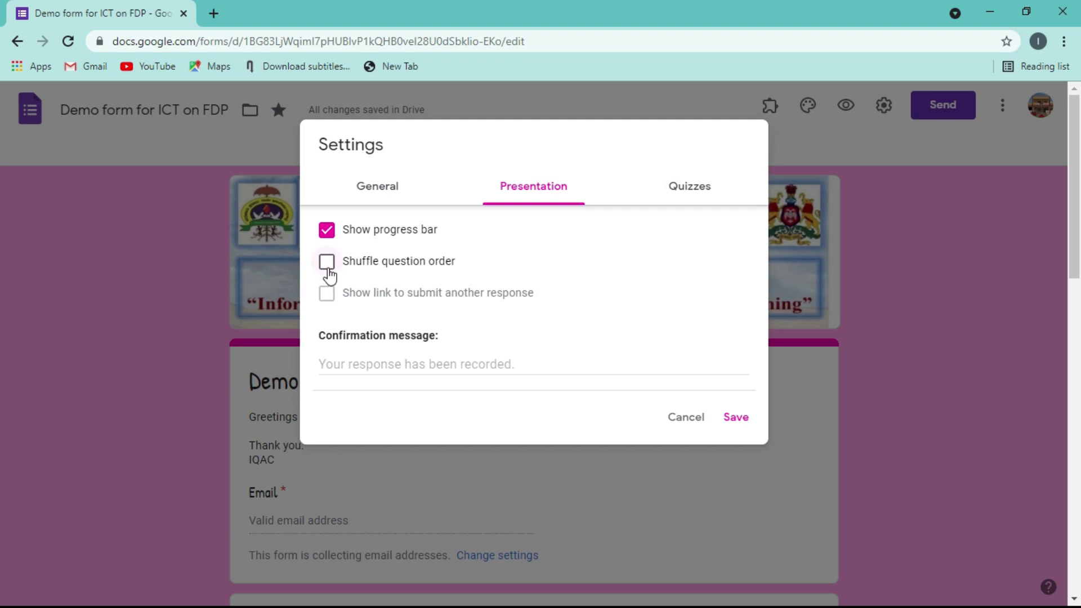
click(327, 263)
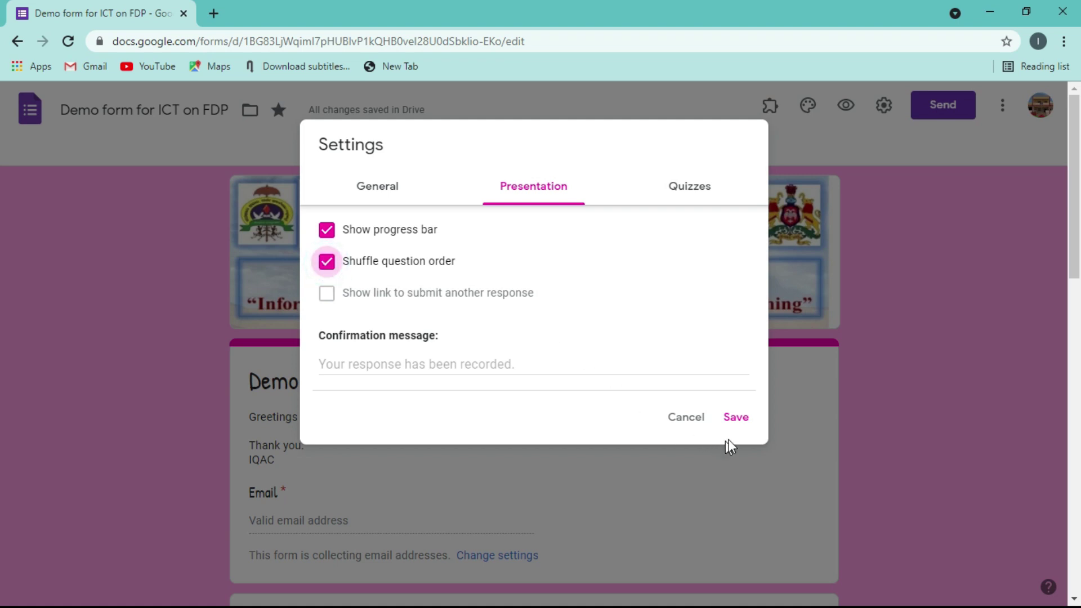
click(737, 421)
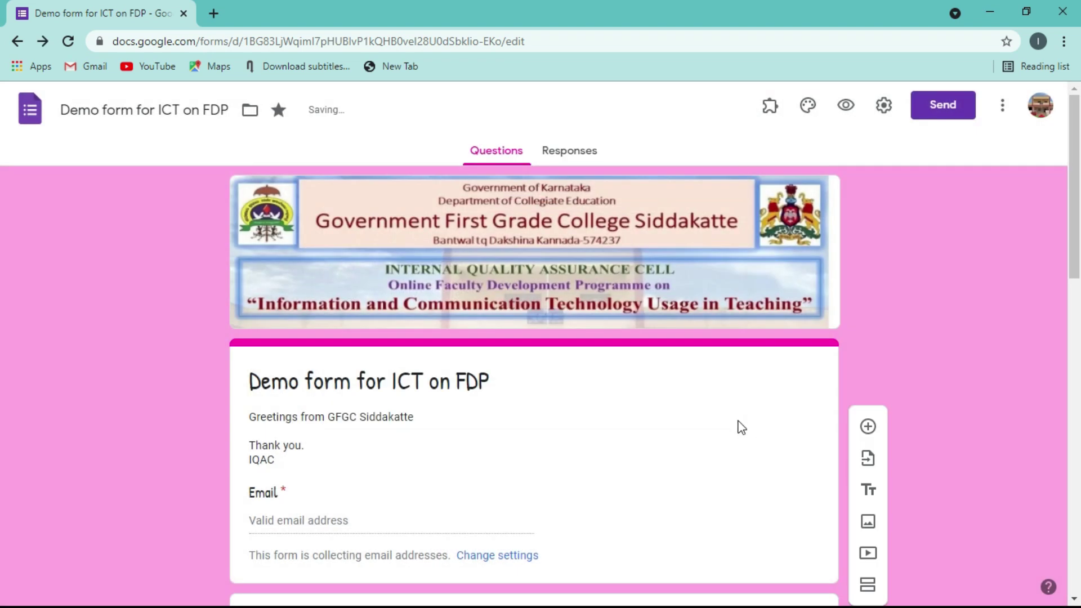
- Preview the form twice with shuffling on, scrolling through the questions each time
click(846, 106)
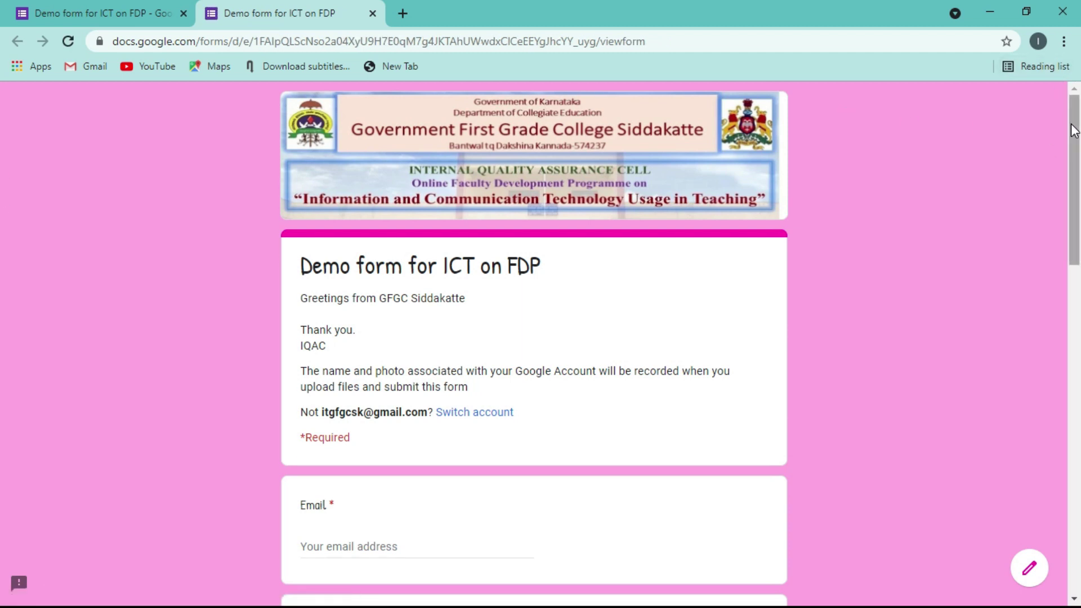
scroll(353, 280, down, 5)
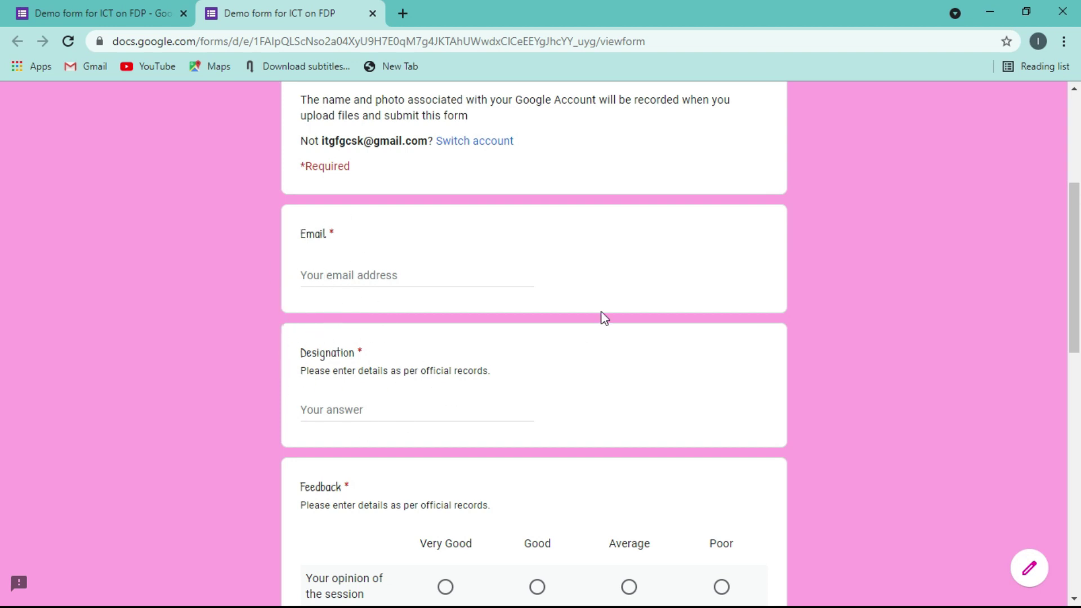
click(371, 15)
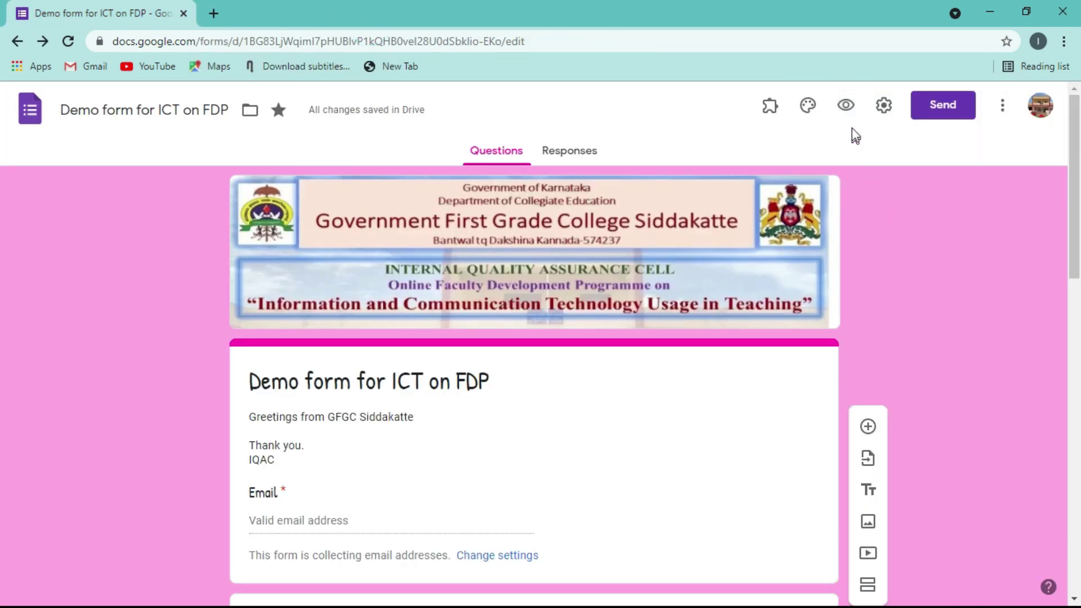
click(846, 106)
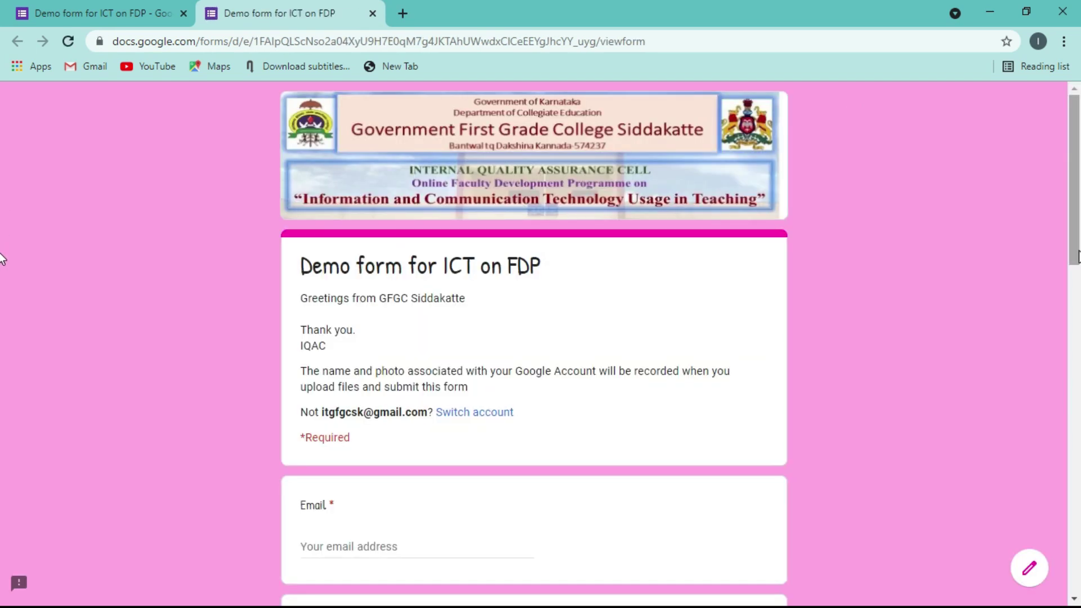
scroll(1076, 256, down, 6)
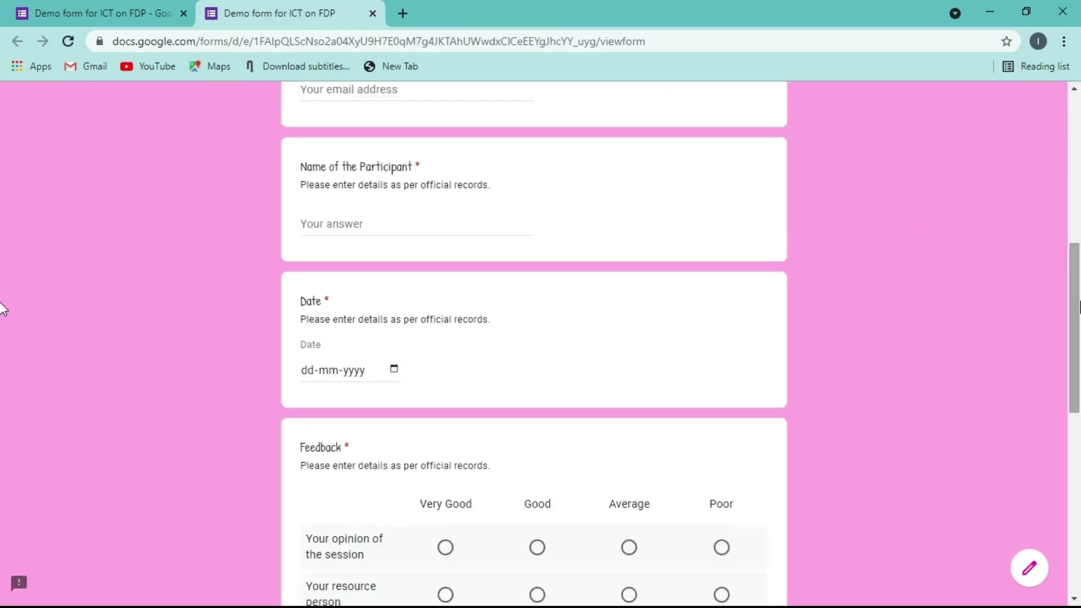
scroll(885, 261, up, 2)
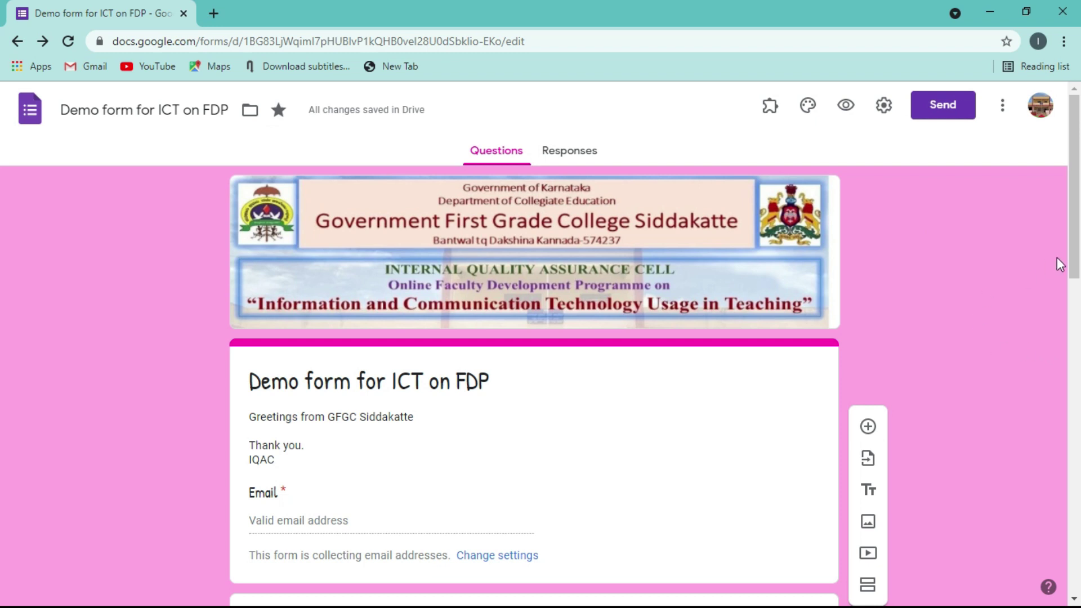
- Untick Shuffle question order in the Presentation settings, keeping the progress bar on
click(884, 108)
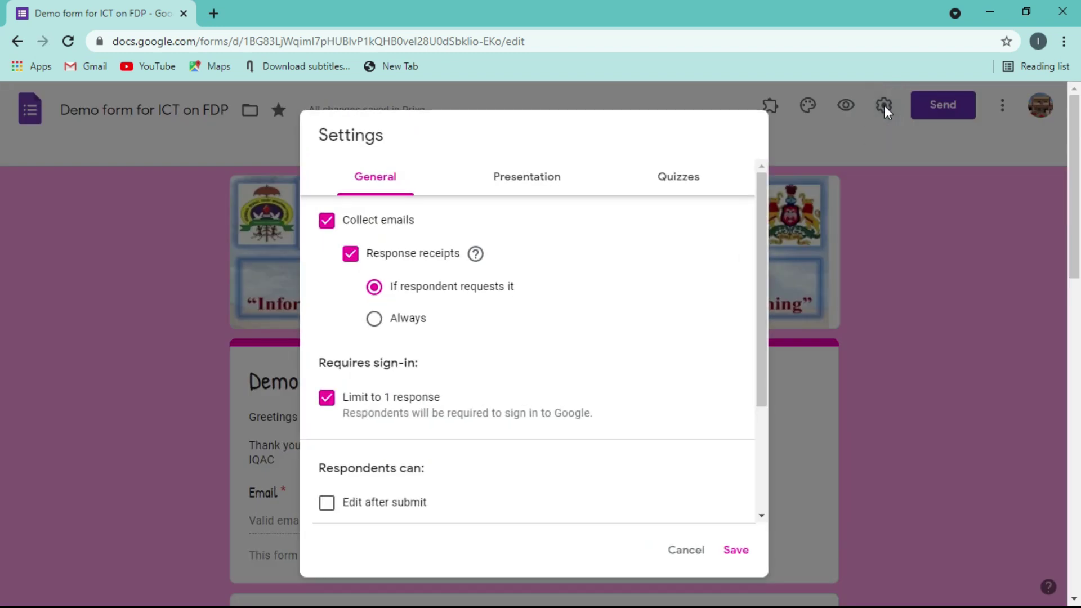
click(529, 180)
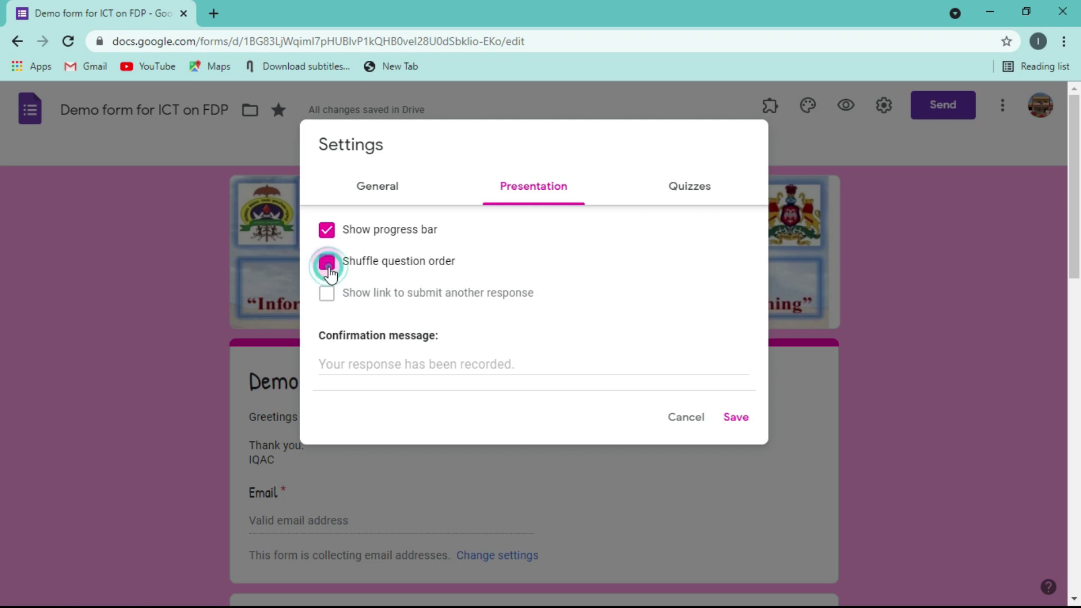
click(327, 262)
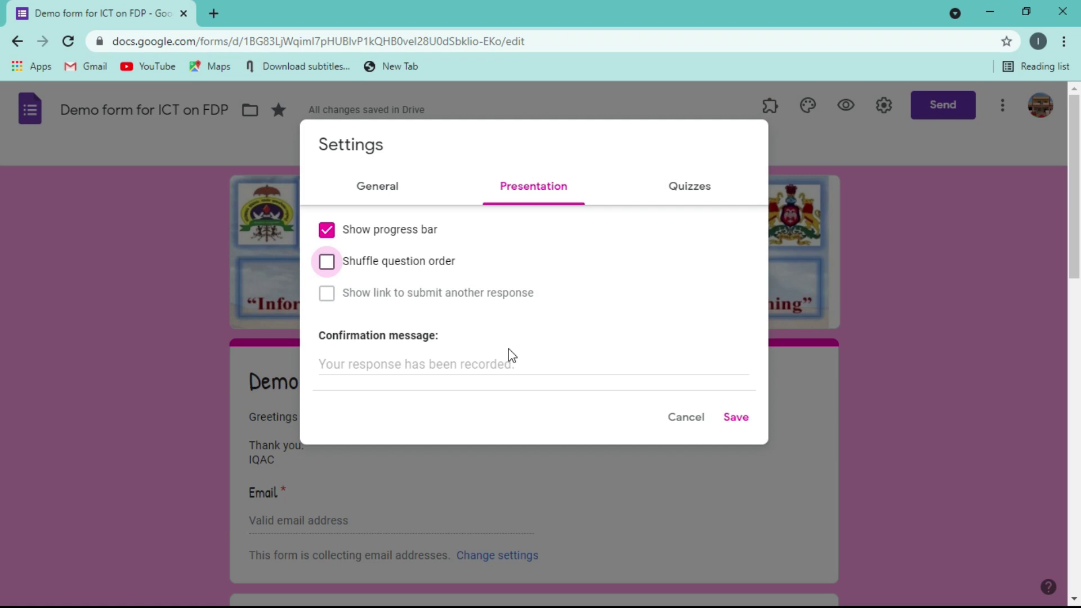
click(449, 362)
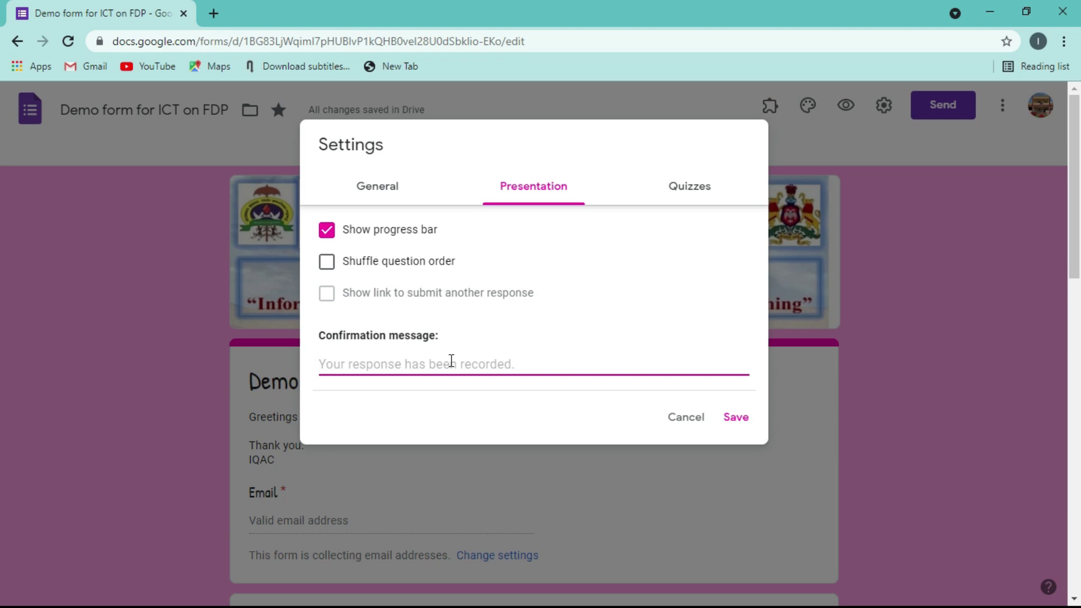
- Set the confirmation message to 'Congratulations! You have successfully submitted. Thank you.' and save
text(Yo)
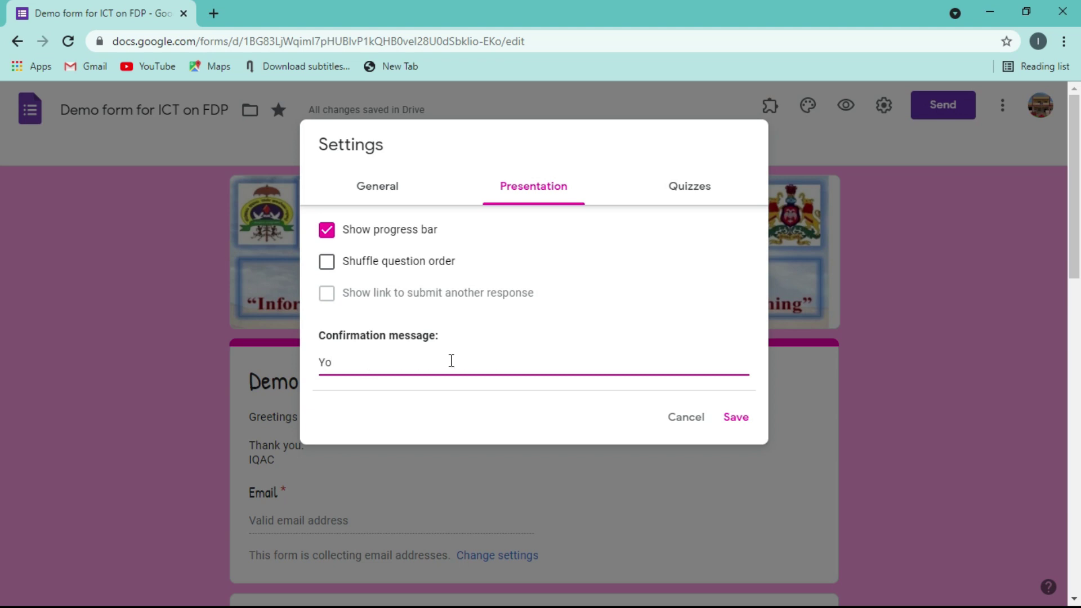
text(u)
key(BackSpace)
key(BackSpace)
key(BackSpace)
text(Congratulations! You)
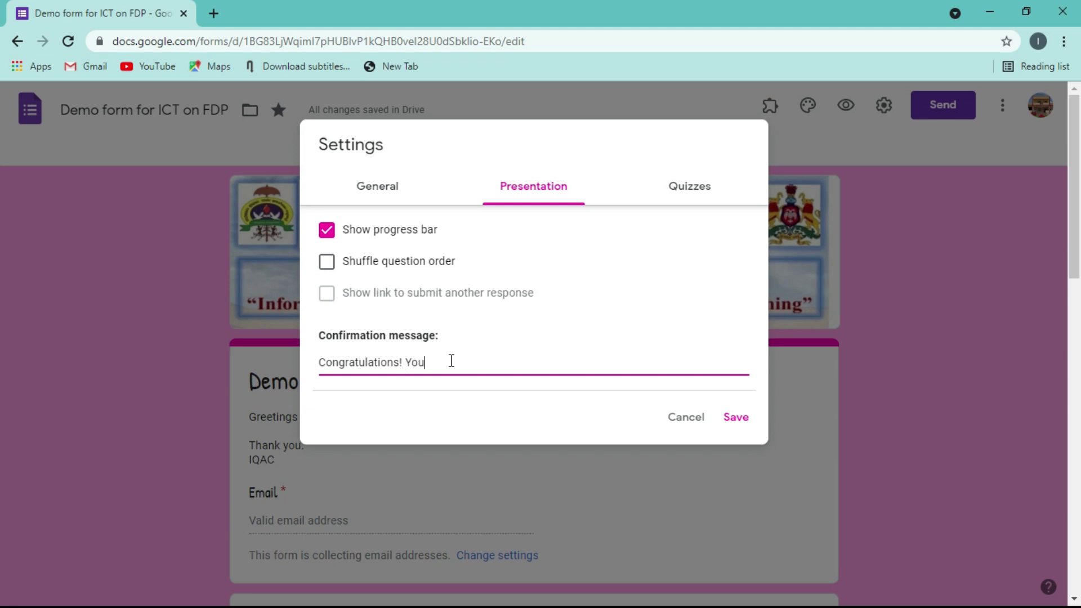
text( had)
text(ve succe)
text(ssfully )
text(s)
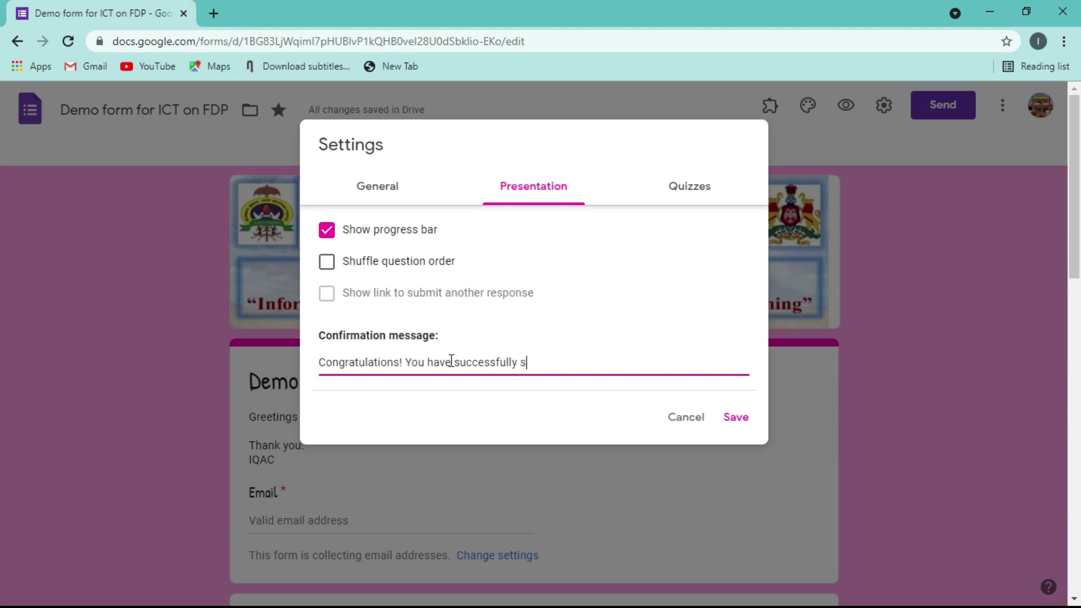
text(ubmitted.)
key(Return)
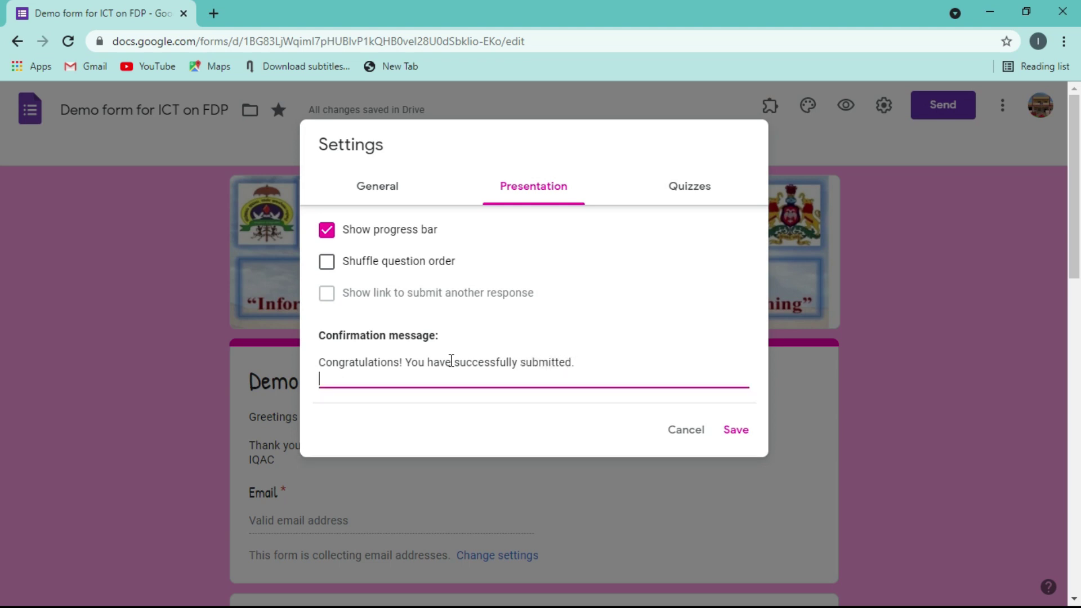
text(Thank you.)
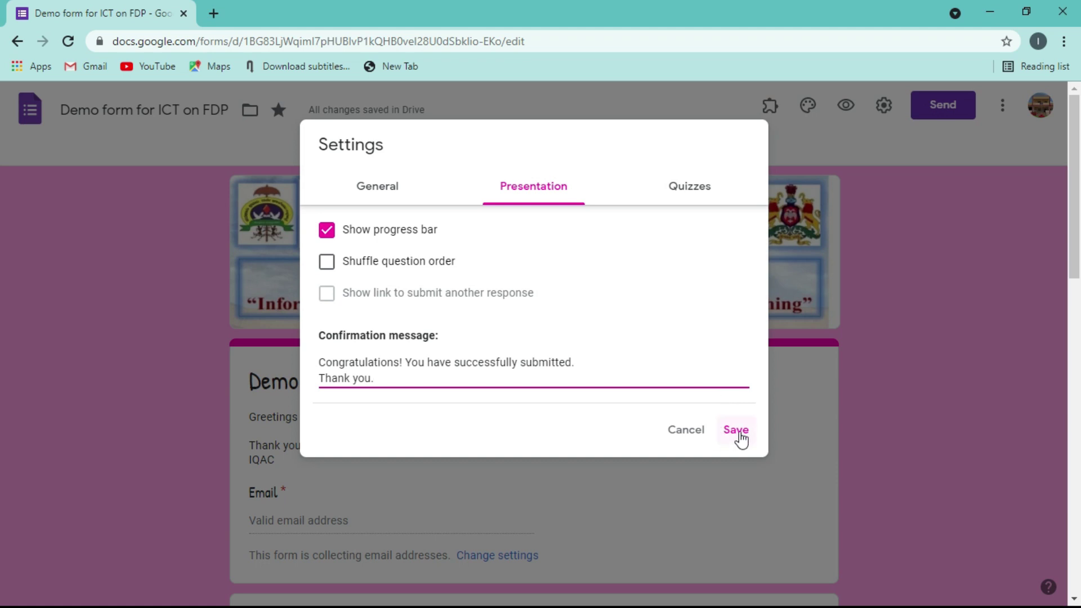
click(737, 432)
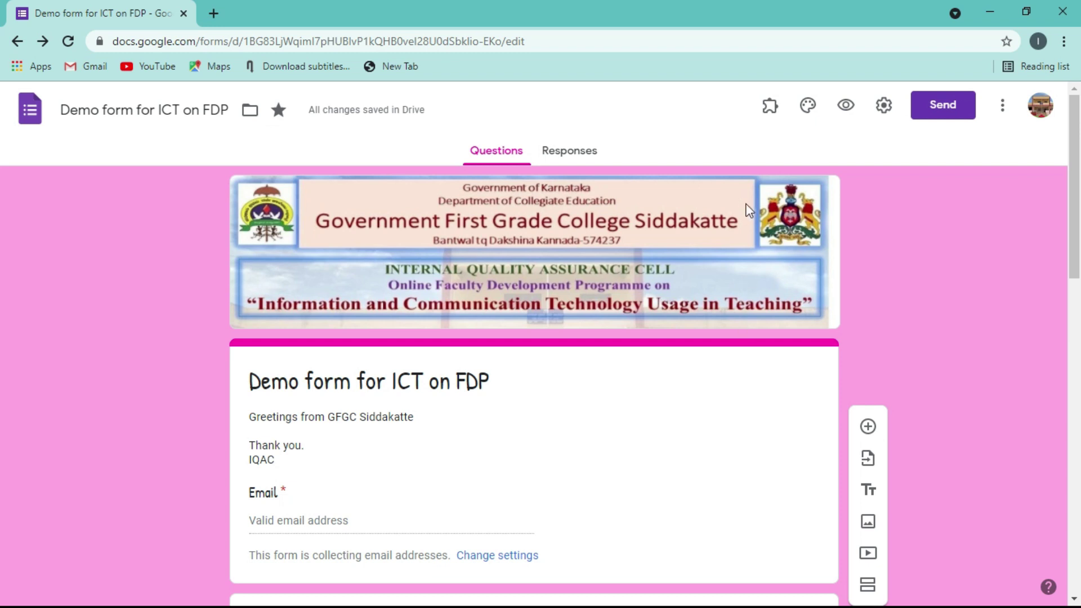
- Review the Quizzes settings and save them
click(887, 106)
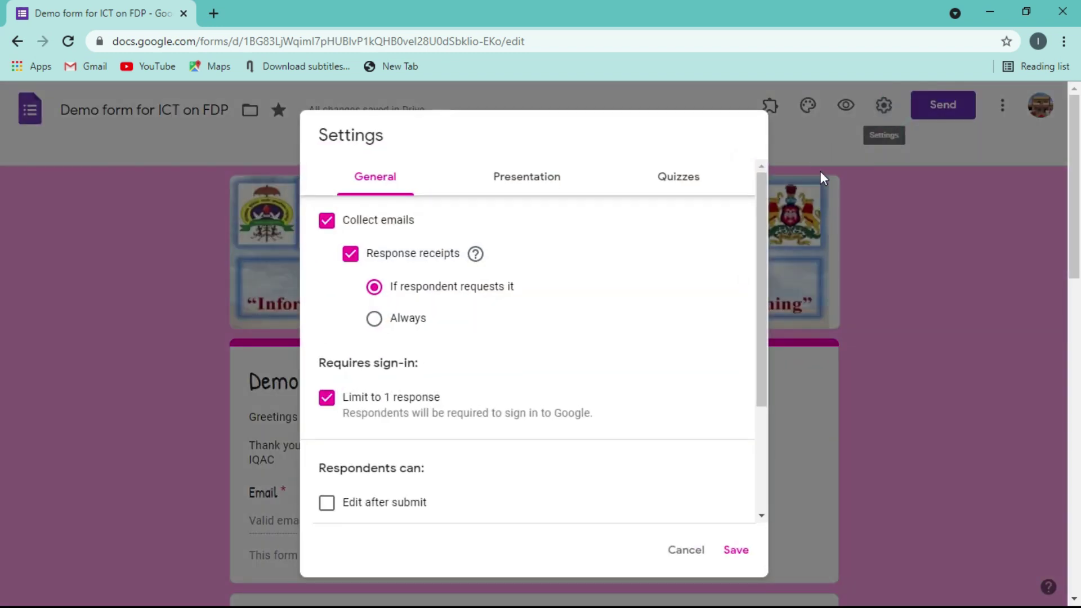
click(678, 184)
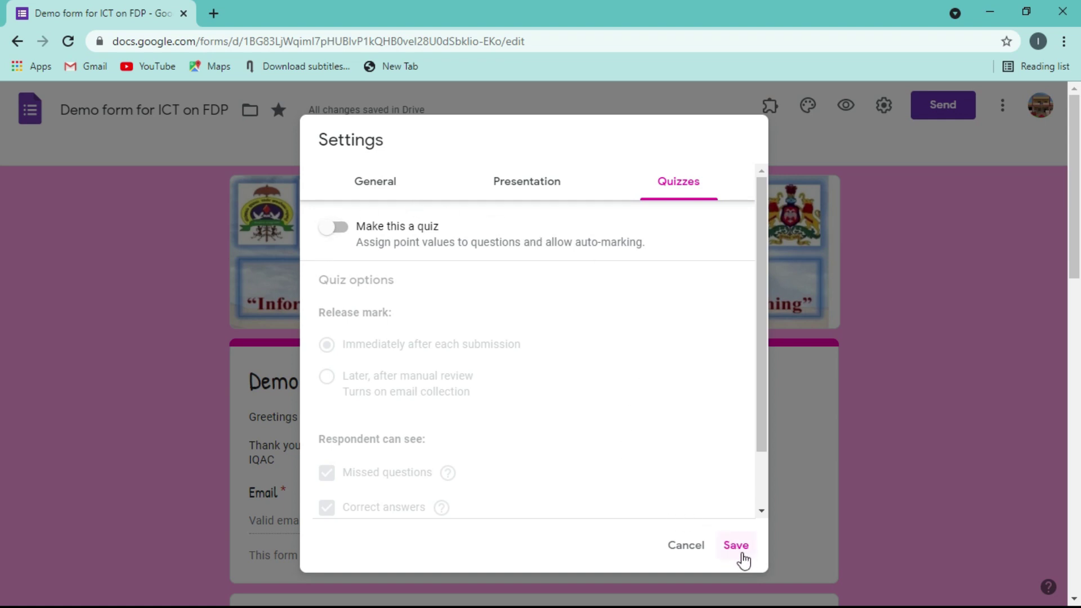
click(735, 547)
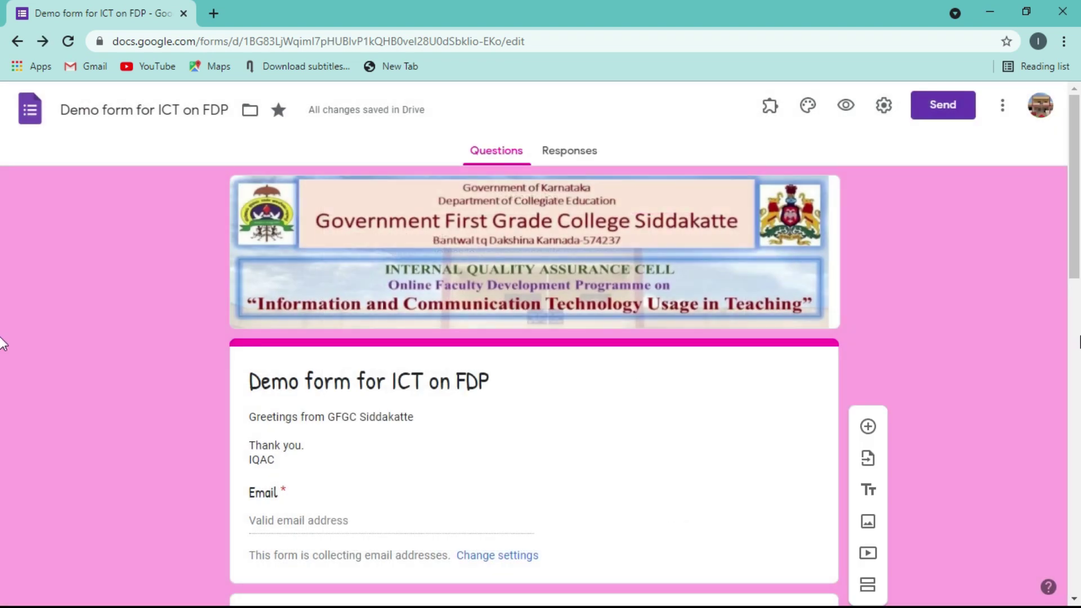
- Preview the form once more, then view the Responses page showing 0 responses
click(842, 112)
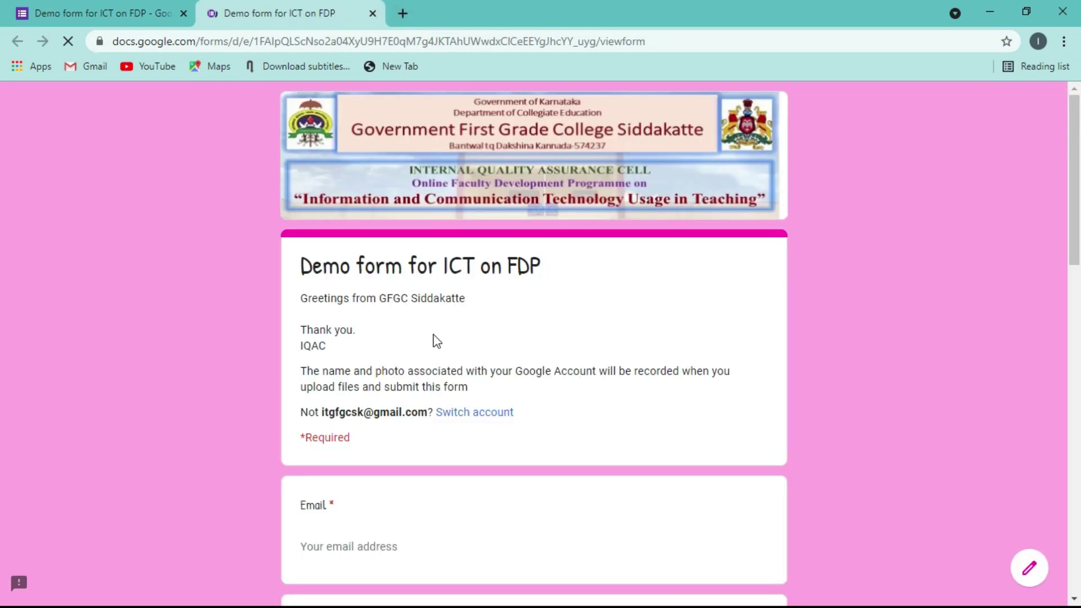
click(372, 13)
click(566, 164)
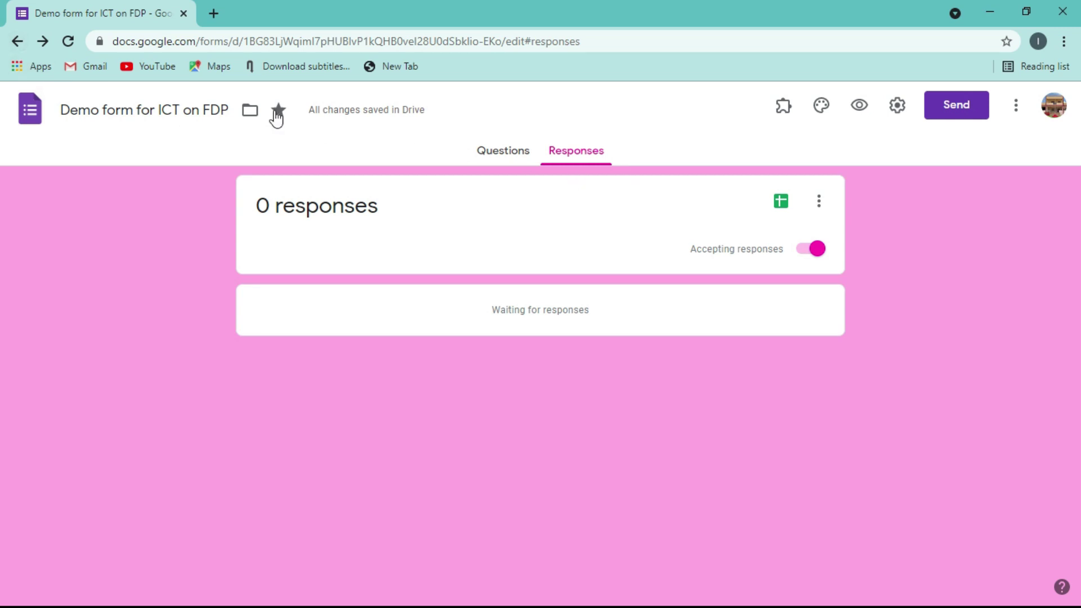
- Link the responses to Google Sheets, choosing to create a new spreadsheet
click(781, 203)
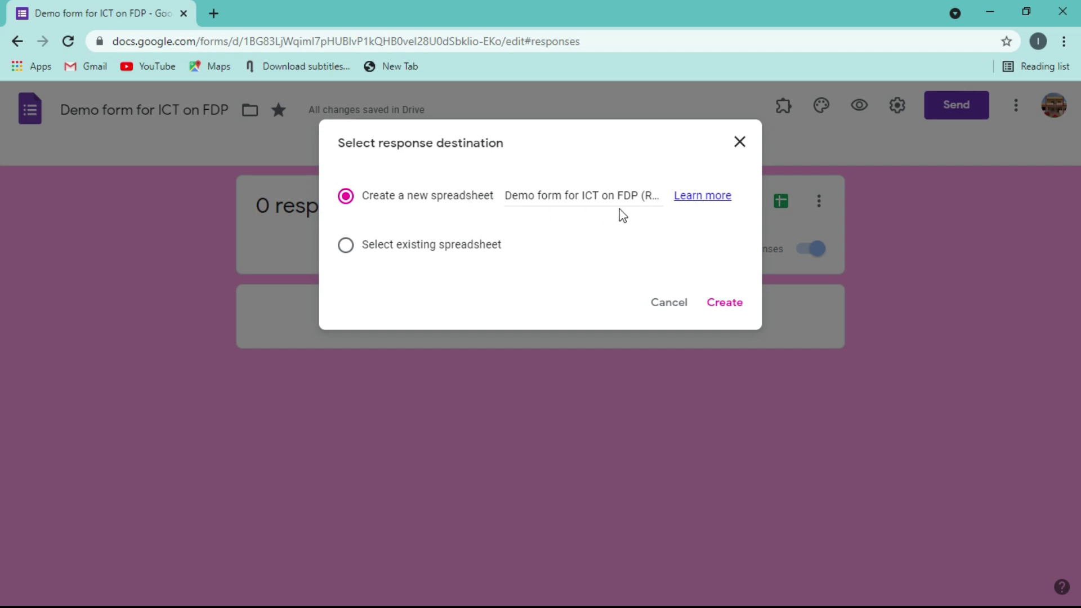
click(723, 311)
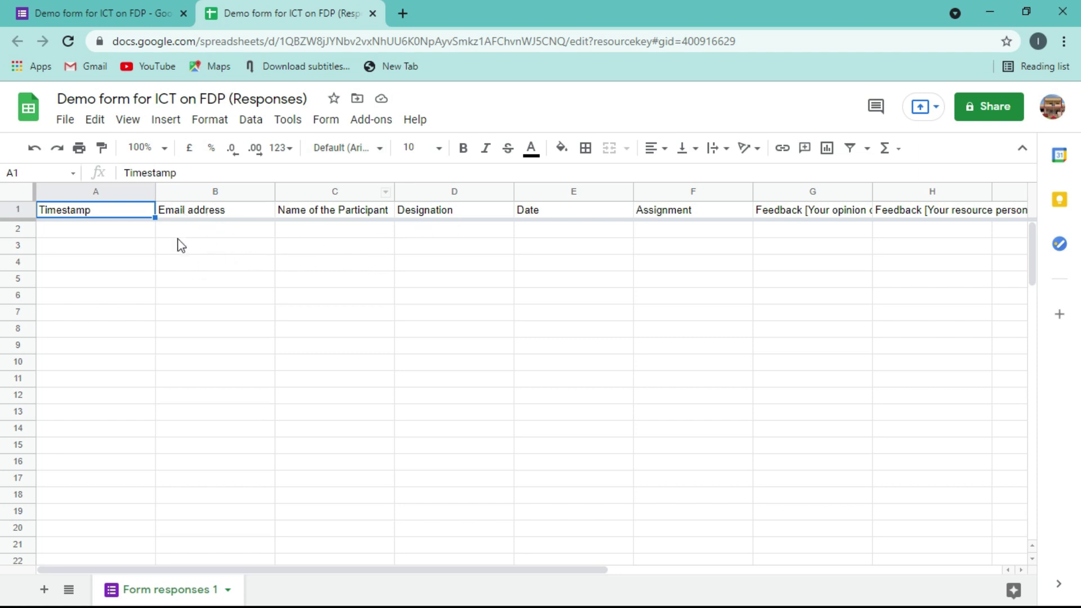
- Close the 'Demo form for ICT on FDP (Responses)' spreadsheet and return to the form
click(373, 13)
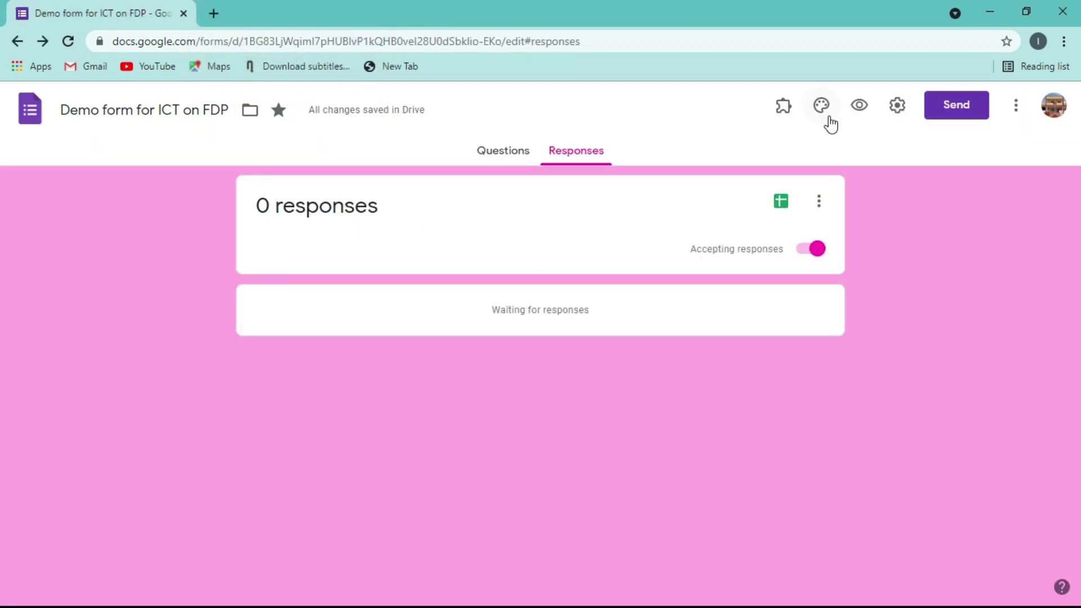
click(858, 106)
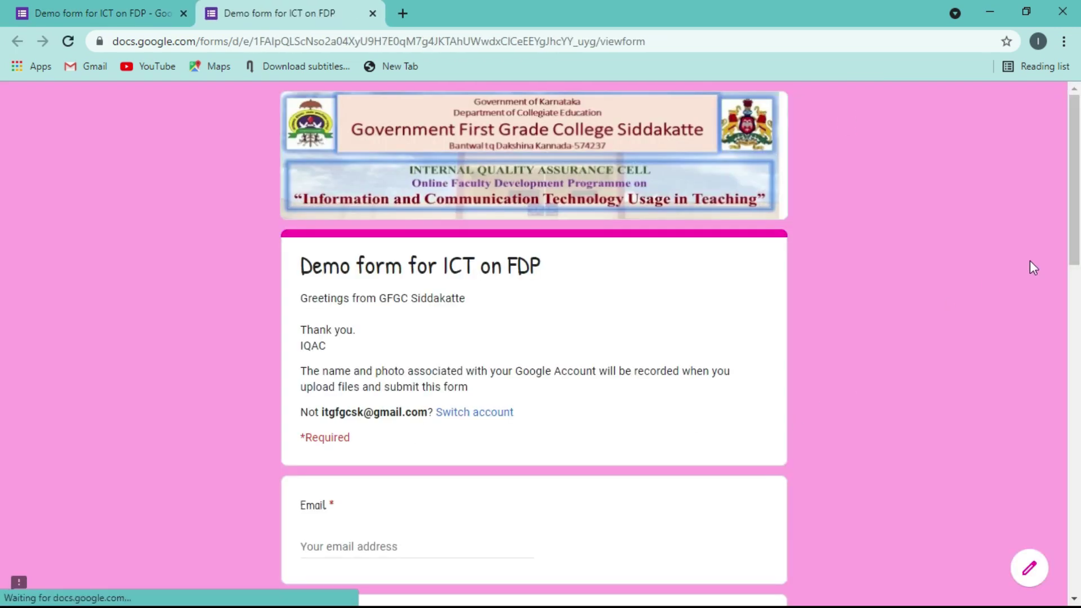
scroll(3, 259, down, 3)
drag(1079, 289, 1019, 356)
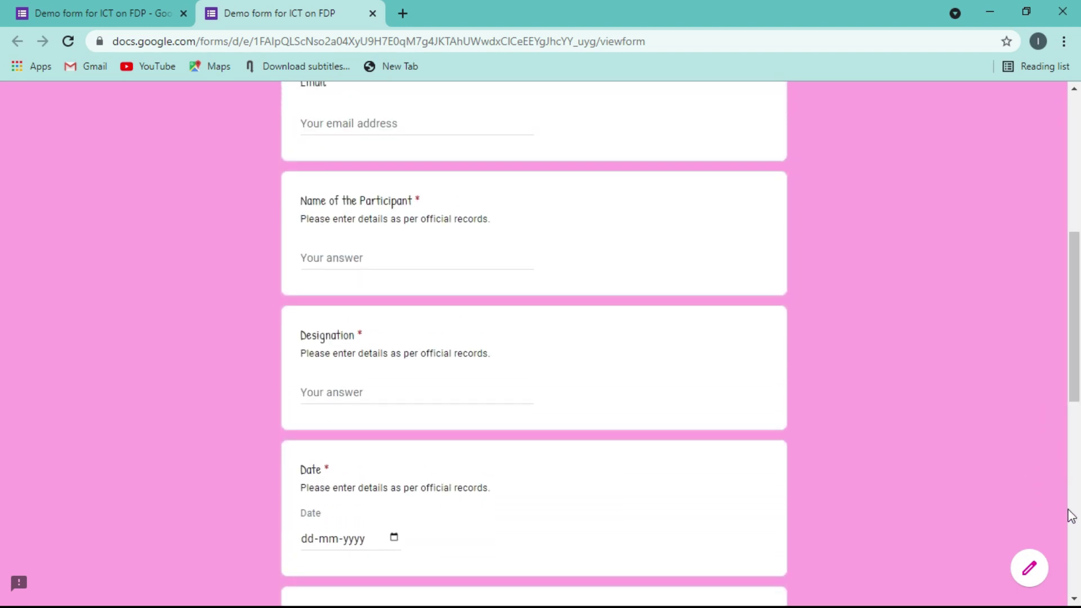
click(372, 13)
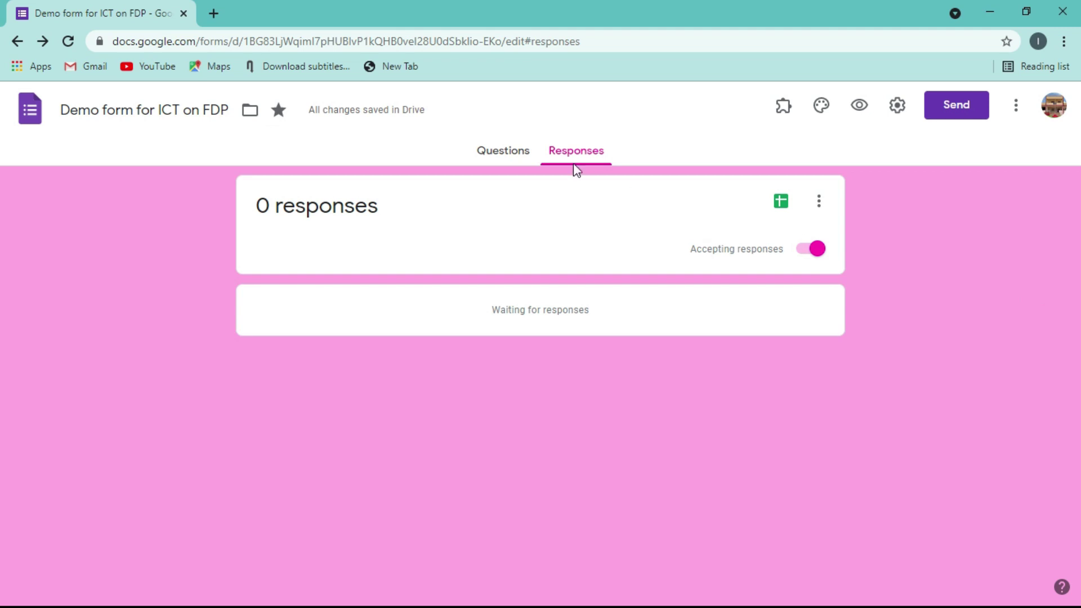
- Add a new section to the form from the Feedback grid question
click(506, 154)
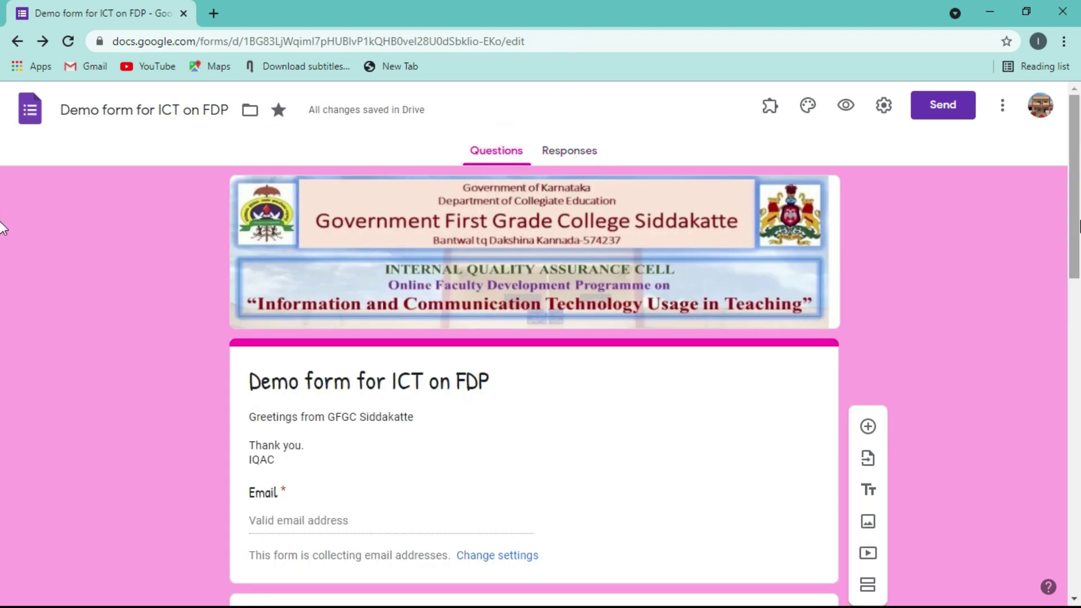
scroll(3, 445, down, 15)
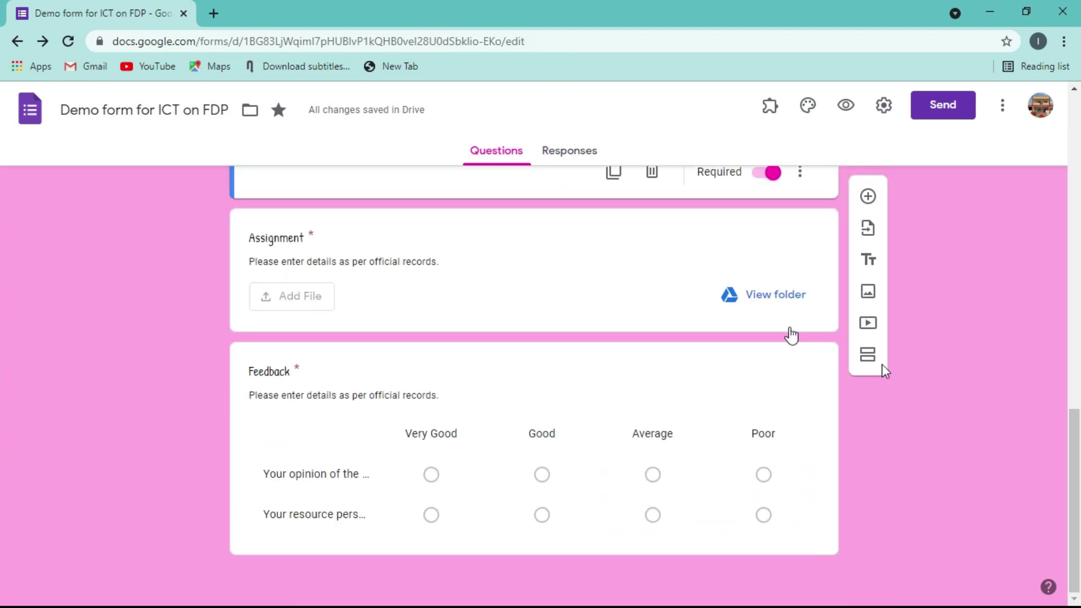
click(667, 363)
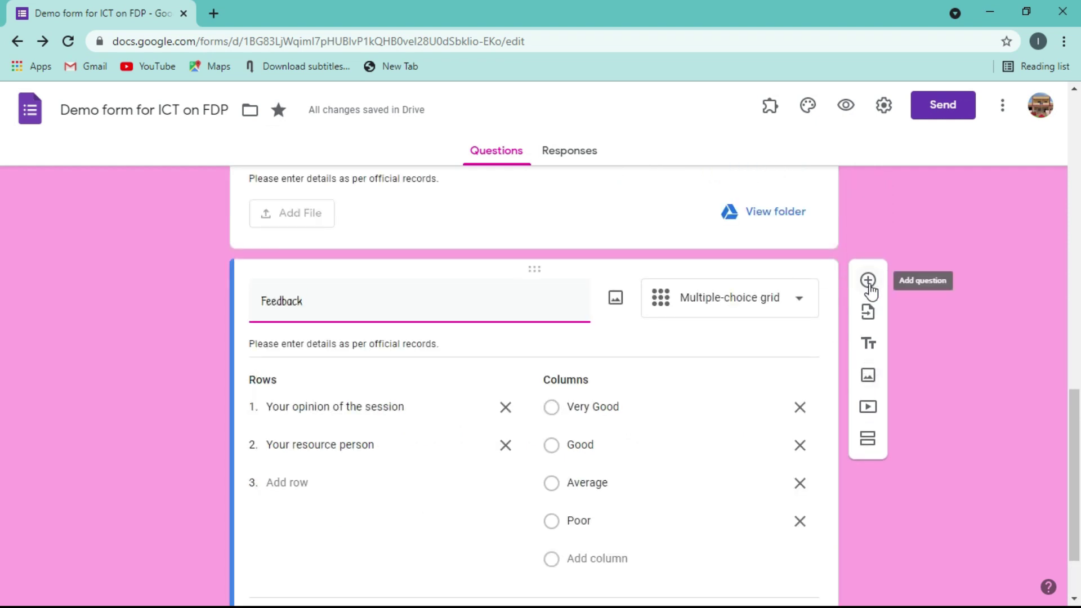
click(867, 441)
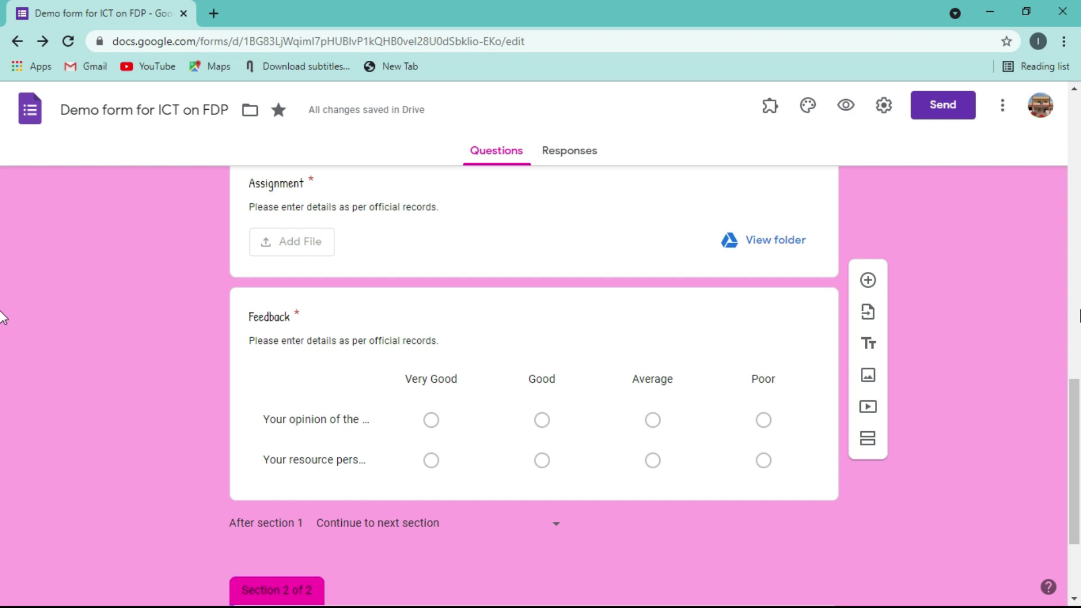
- Move the Feedback grid question below the Section 2 header
scroll(3, 406, down, 3)
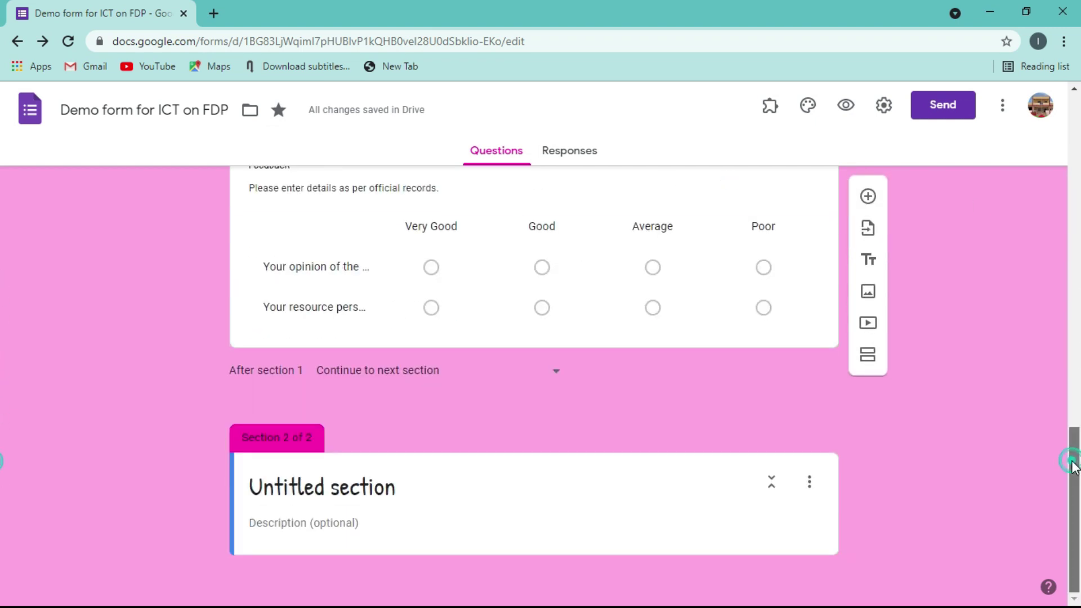
drag(1074, 458, 1064, 430)
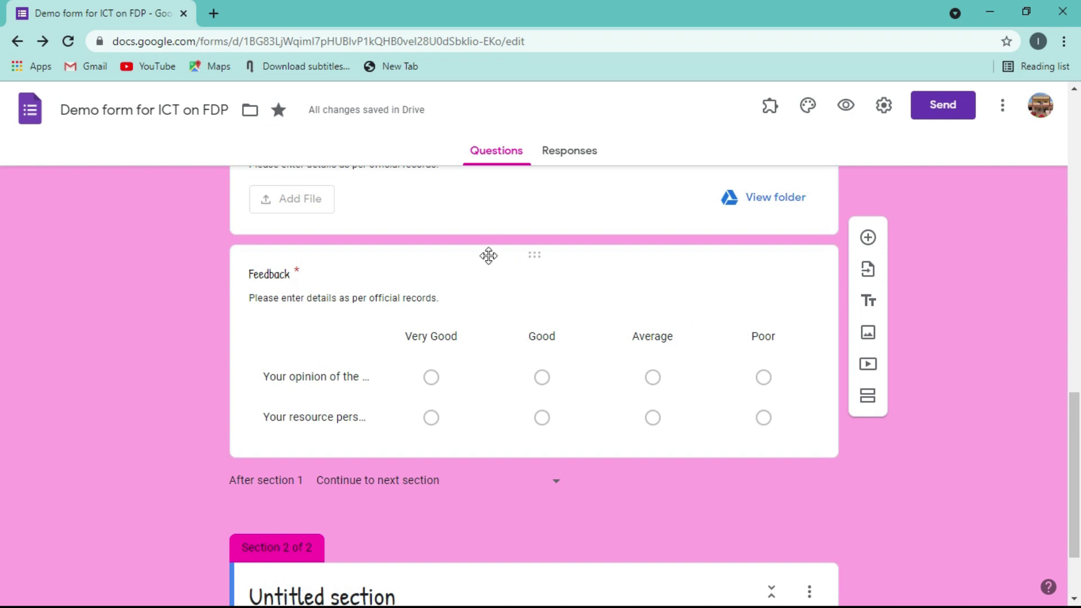
drag(476, 256, 496, 466)
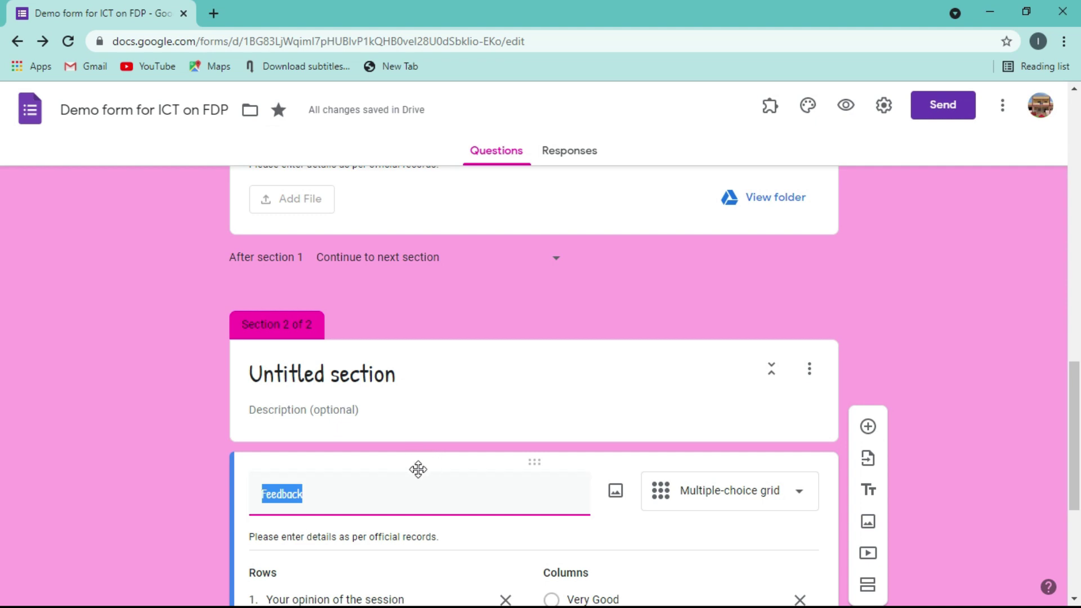
mouse_move(417, 469)
mouse_down()
mouse_move(429, 320)
mouse_move(412, 499)
mouse_move(427, 299)
mouse_move(438, 293)
mouse_move(405, 468)
mouse_up()
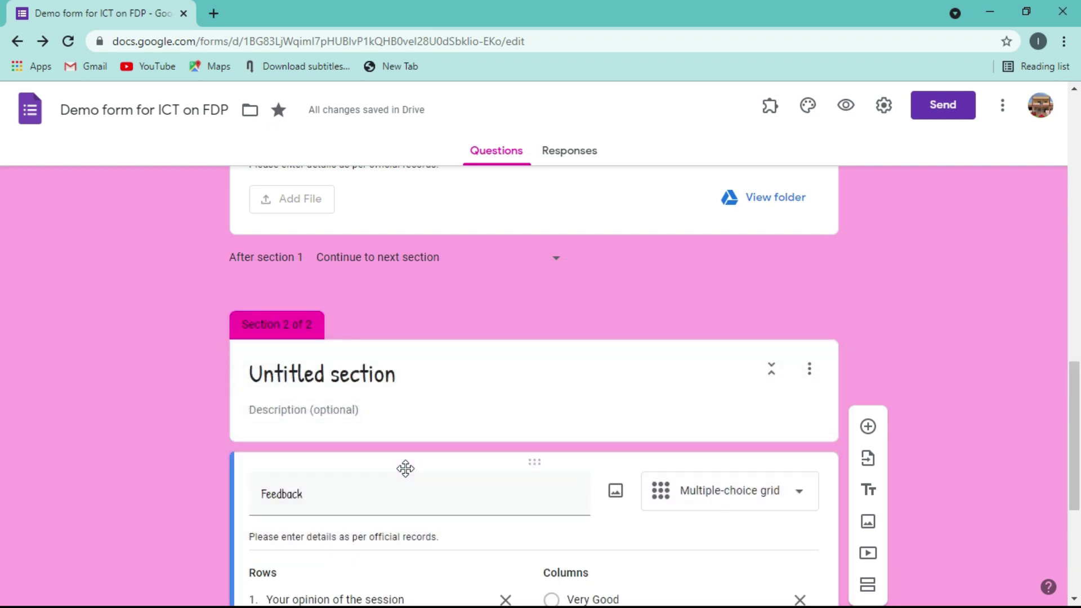
- Rename the untitled second section to 'Feedback'
click(364, 376)
drag(364, 376, 247, 383)
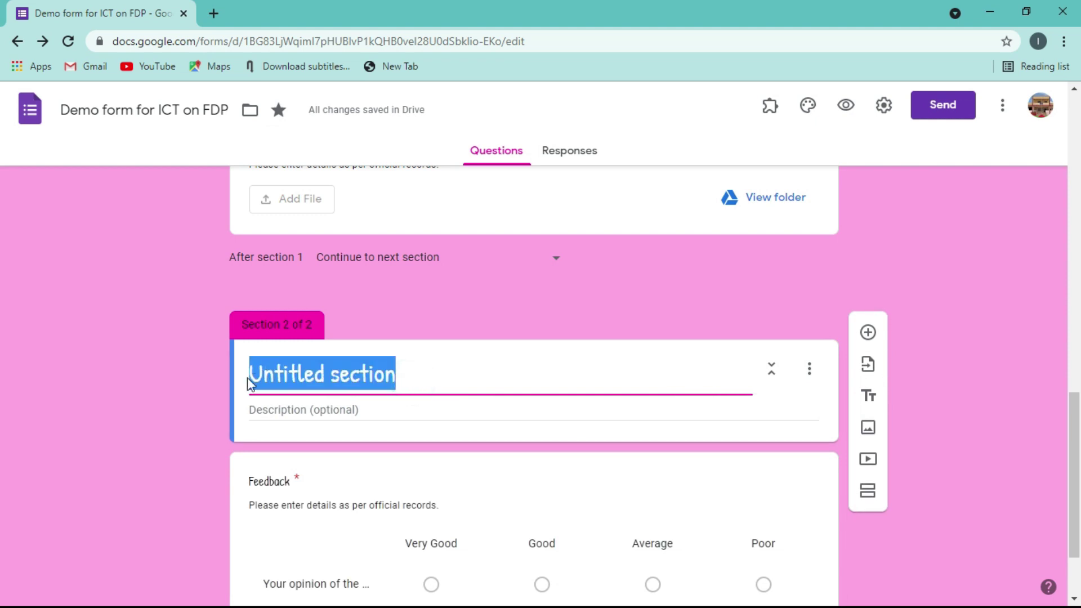
text(Fee)
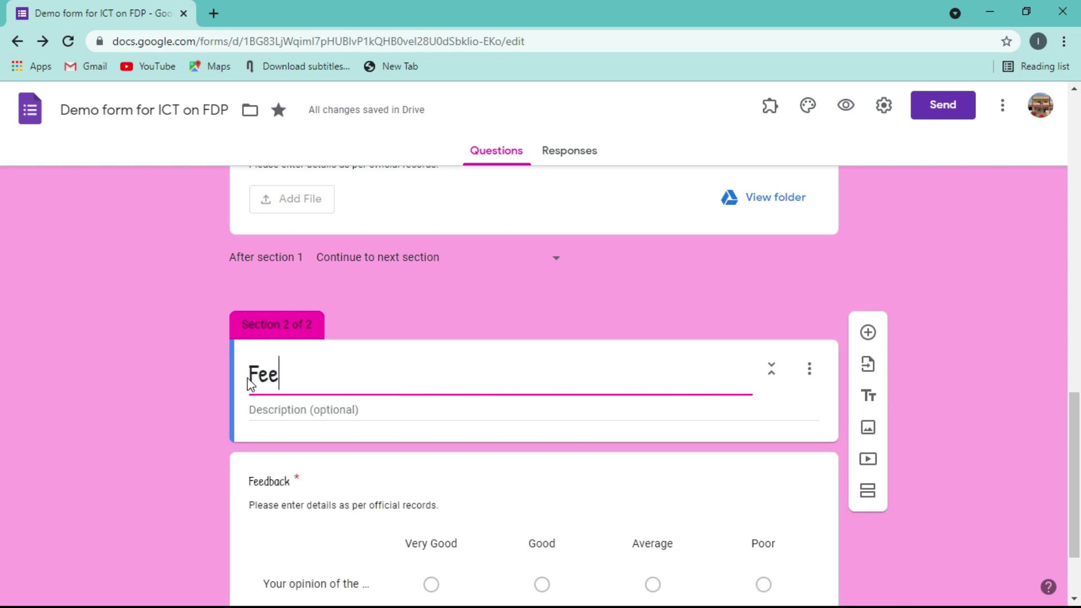
text(dba)
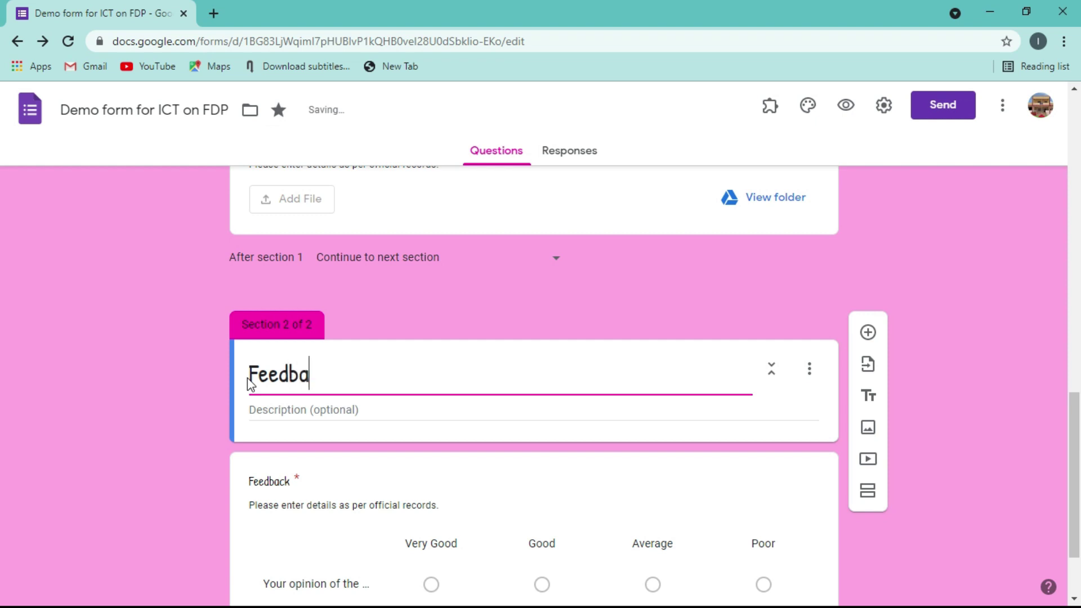
text(ck)
- Give section 2 the description 'Kindly give your feedback.' and open its options menu
click(318, 415)
text(K)
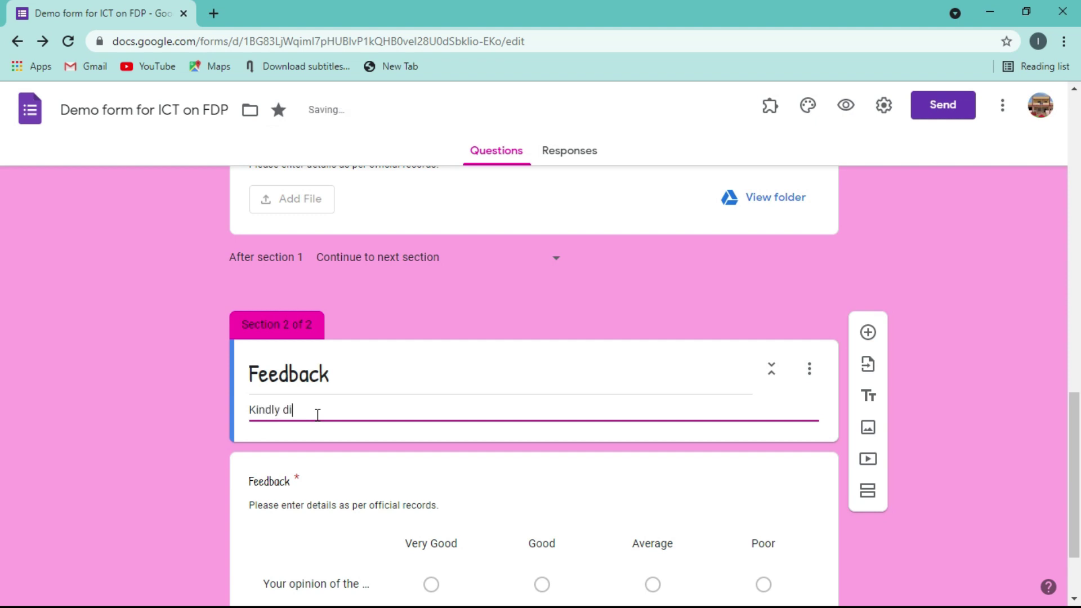
text(indly dgive your feedback.)
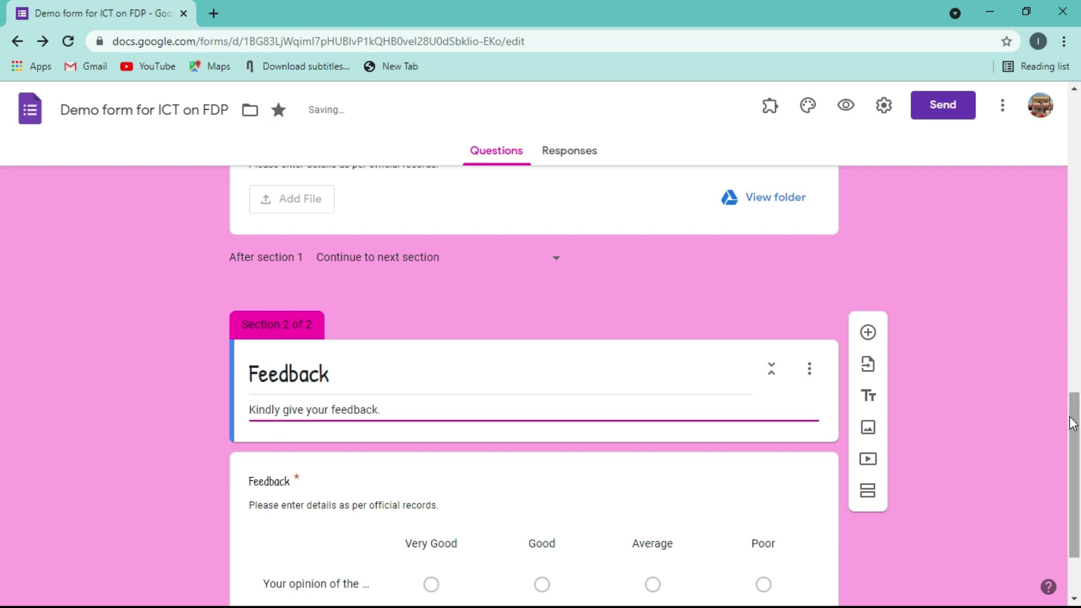
scroll(1069, 384, down, 2)
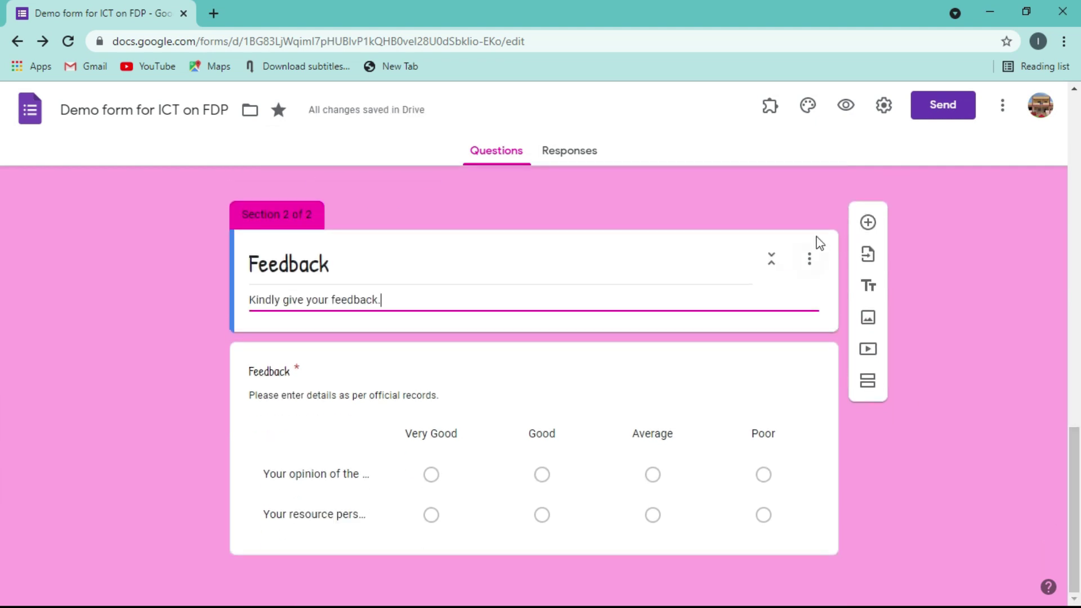
click(810, 269)
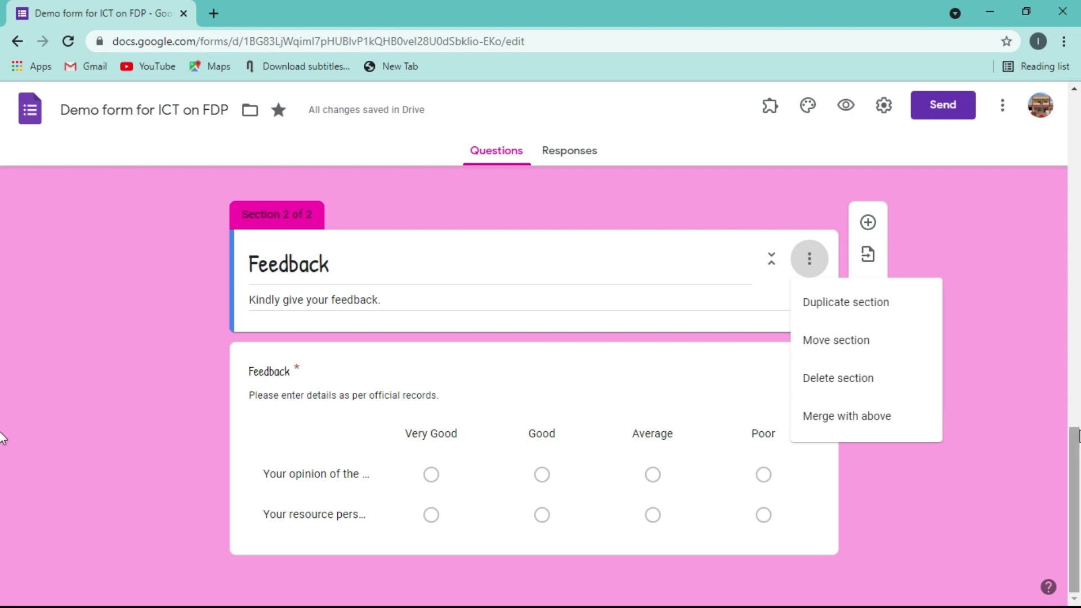
drag(1074, 436, 1056, 349)
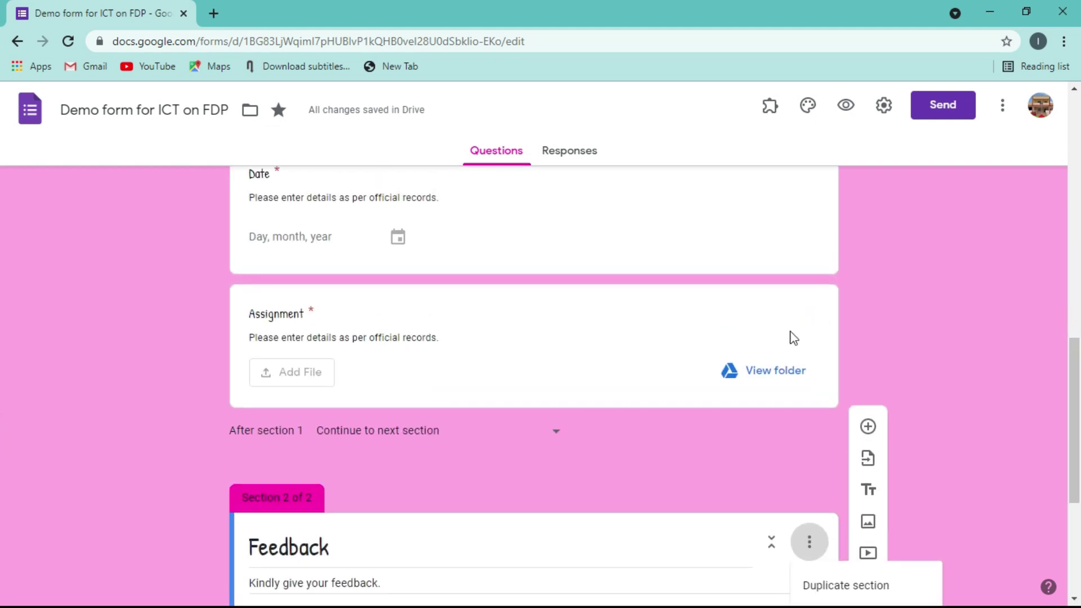
- Below the Assignment question, set 'After section 1' to 'Go to section 2 (Feedback)'
scroll(893, 335, down, 5)
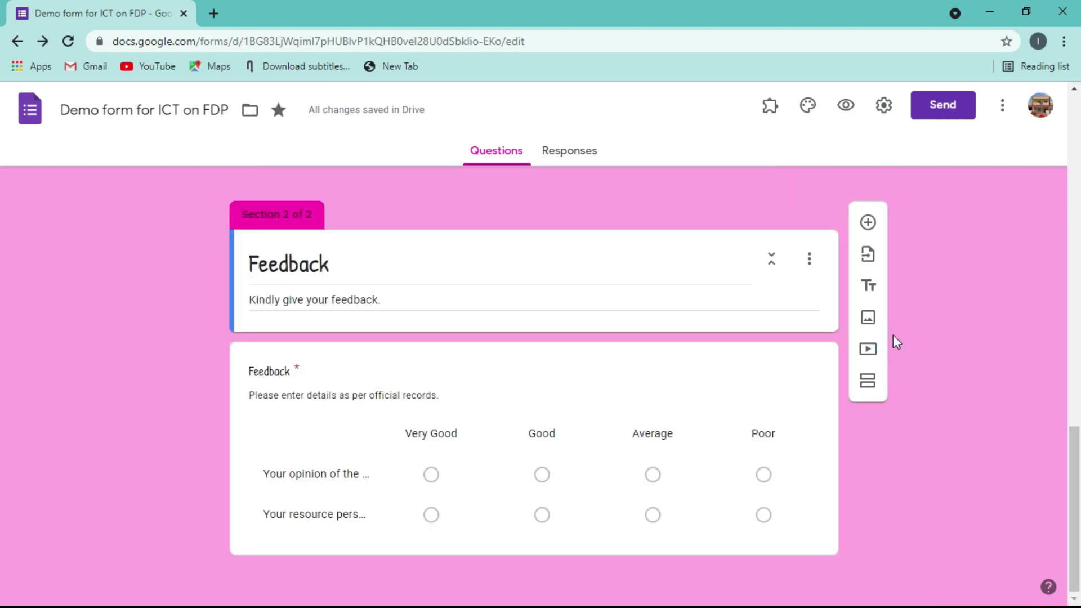
scroll(752, 350, up, 4)
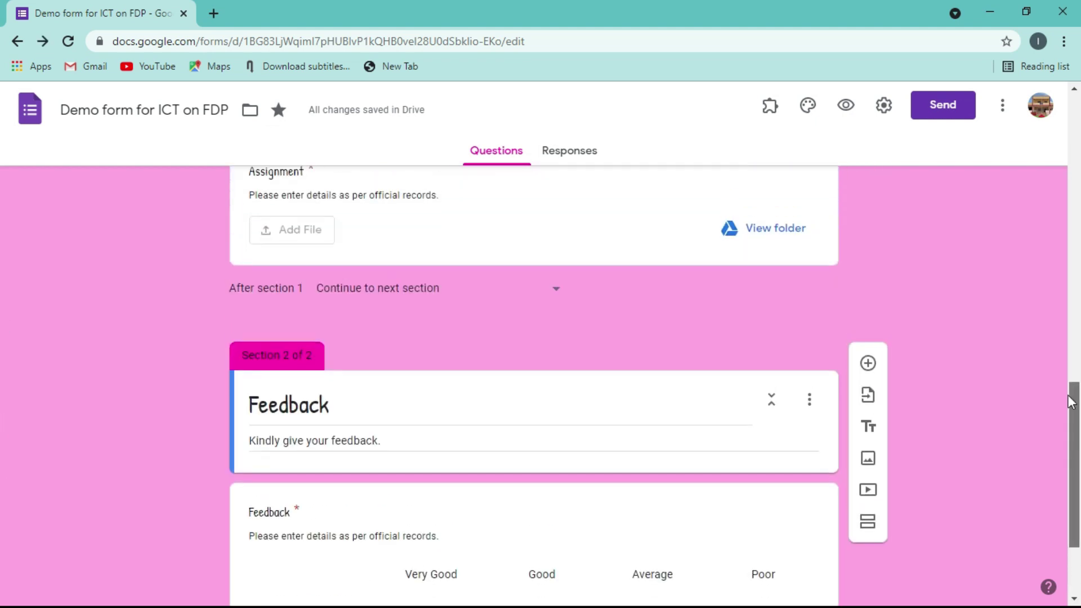
click(596, 297)
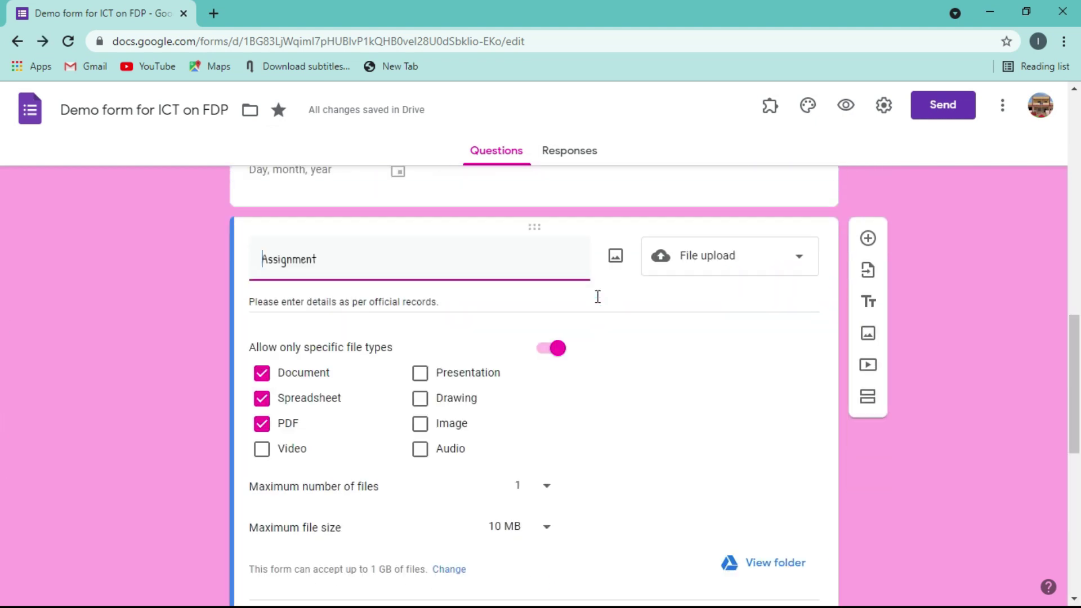
scroll(534, 389, down, 7)
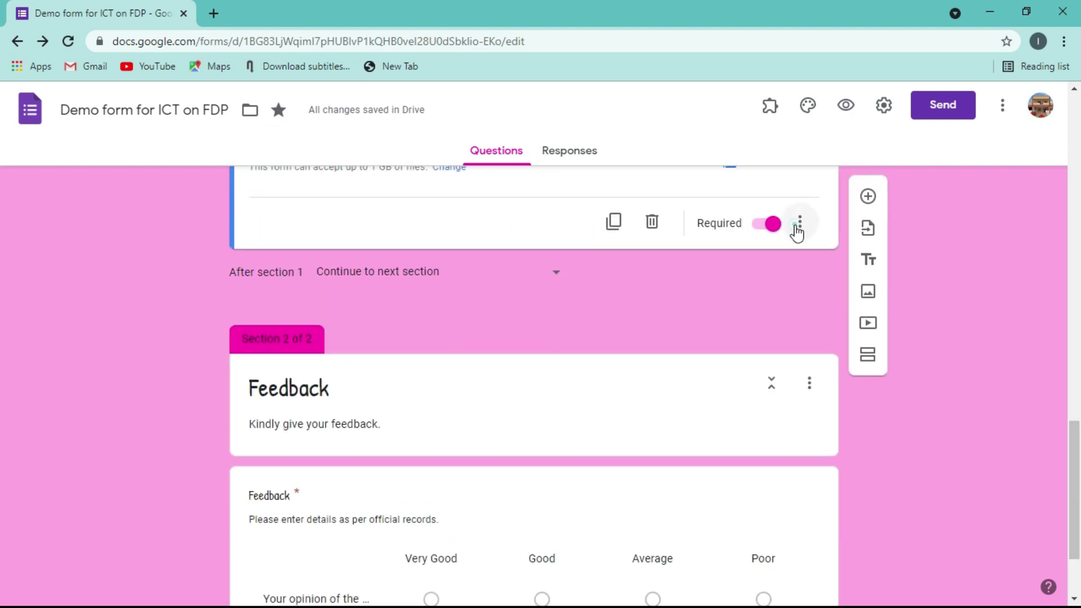
click(797, 228)
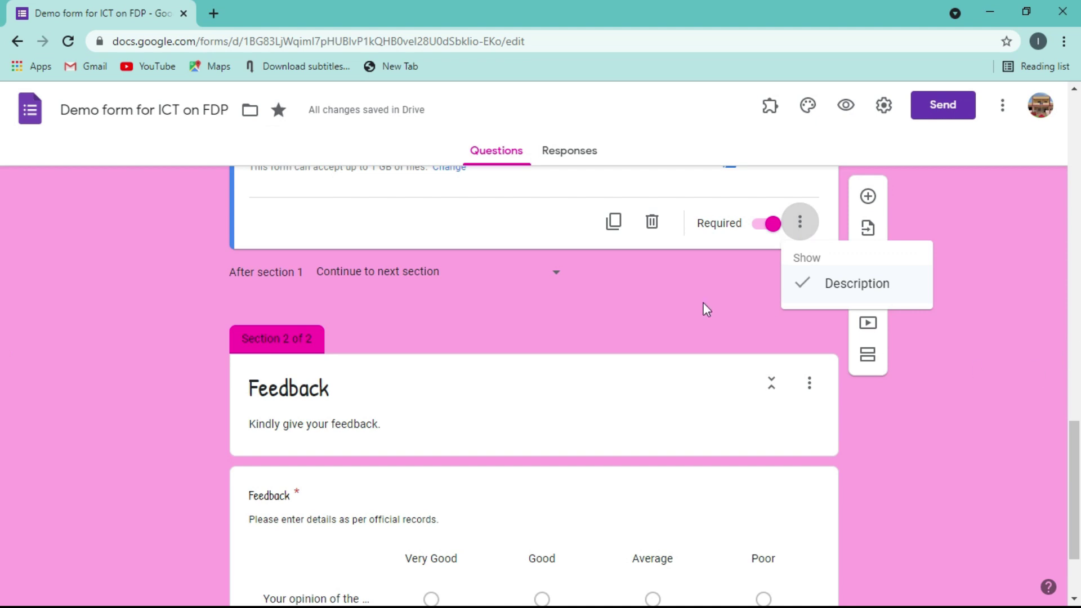
click(557, 277)
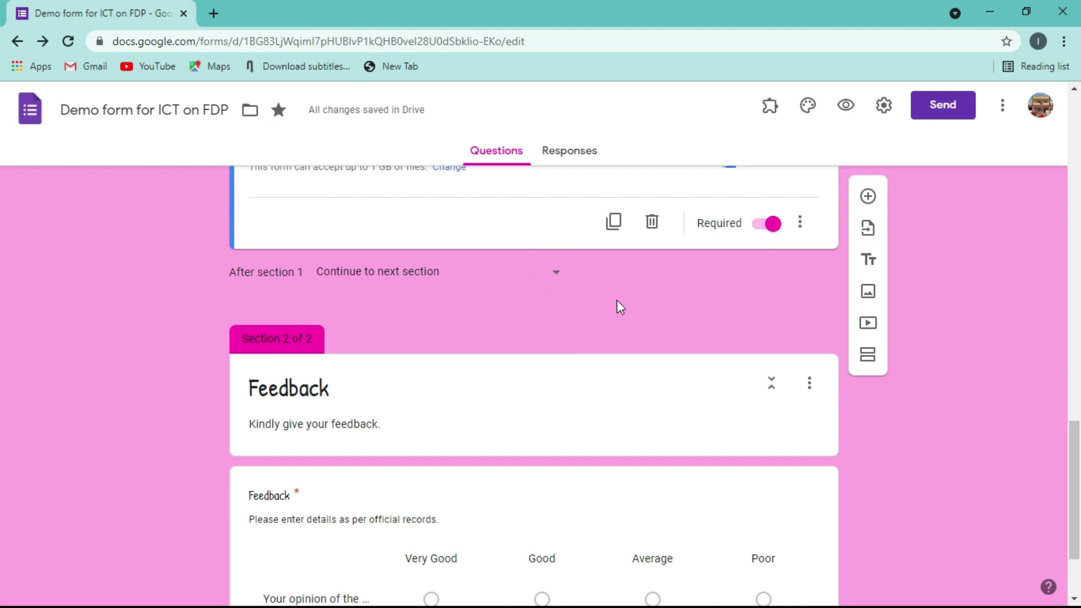
click(557, 278)
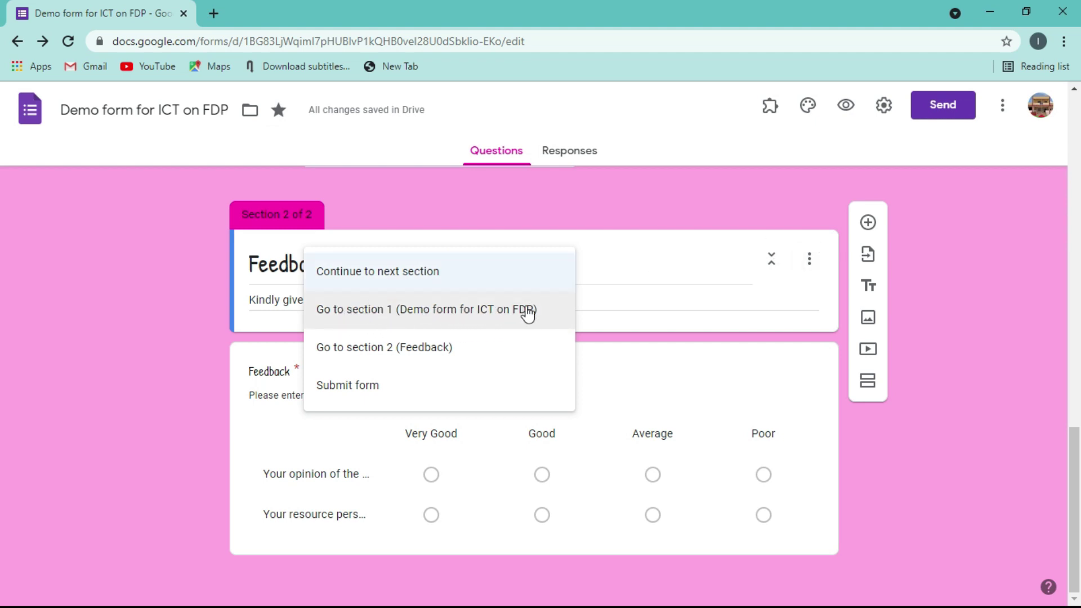
click(397, 349)
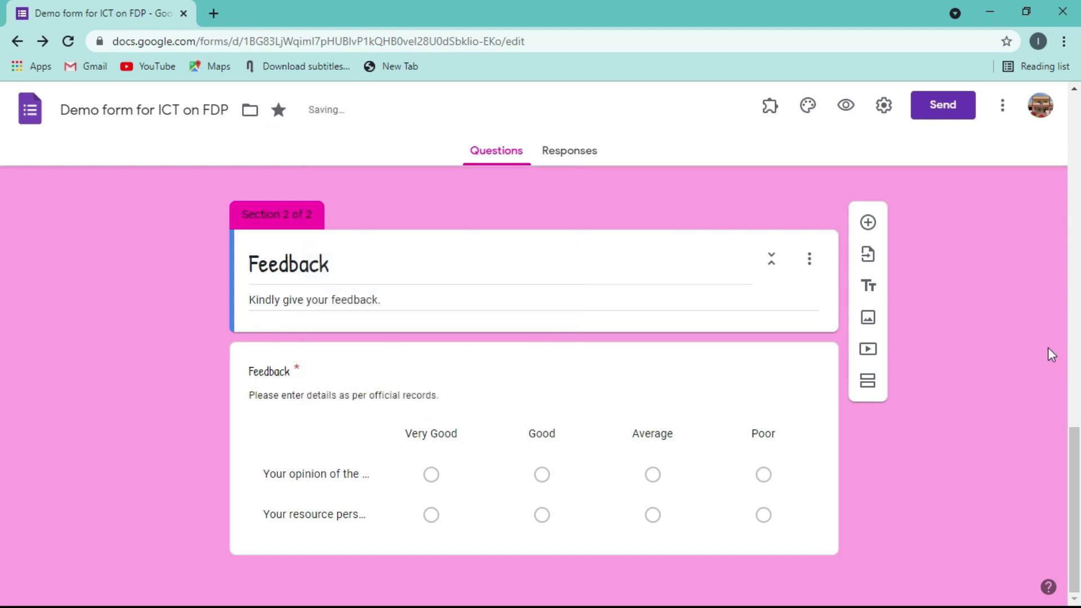
drag(1073, 444, 1068, 390)
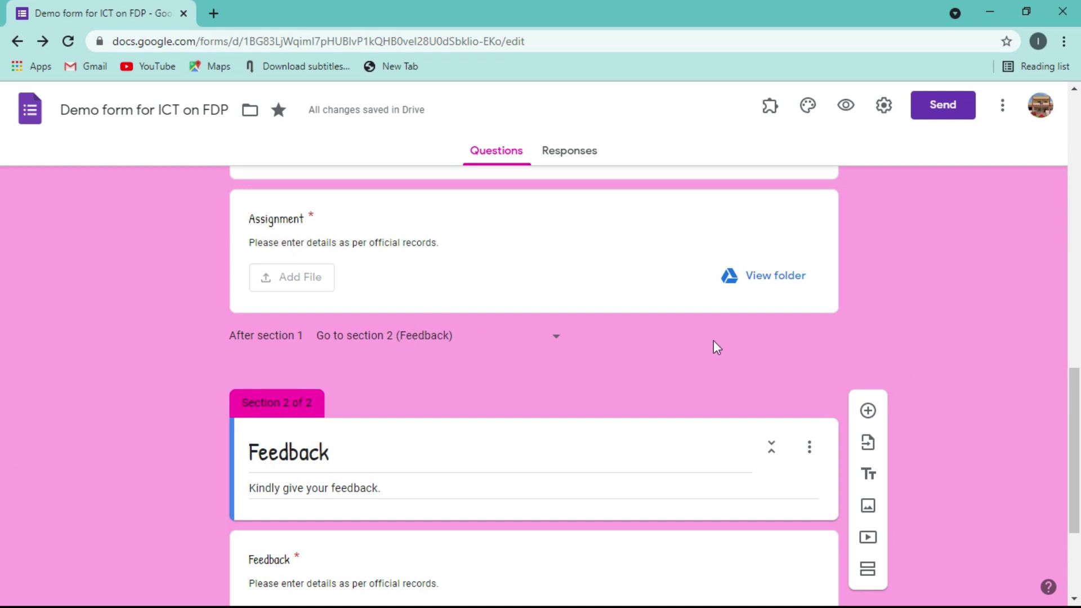
- Make the Assignment question Short answer and start retitling it 'Have you read the instruction?'
scroll(714, 345, up, 6)
click(715, 372)
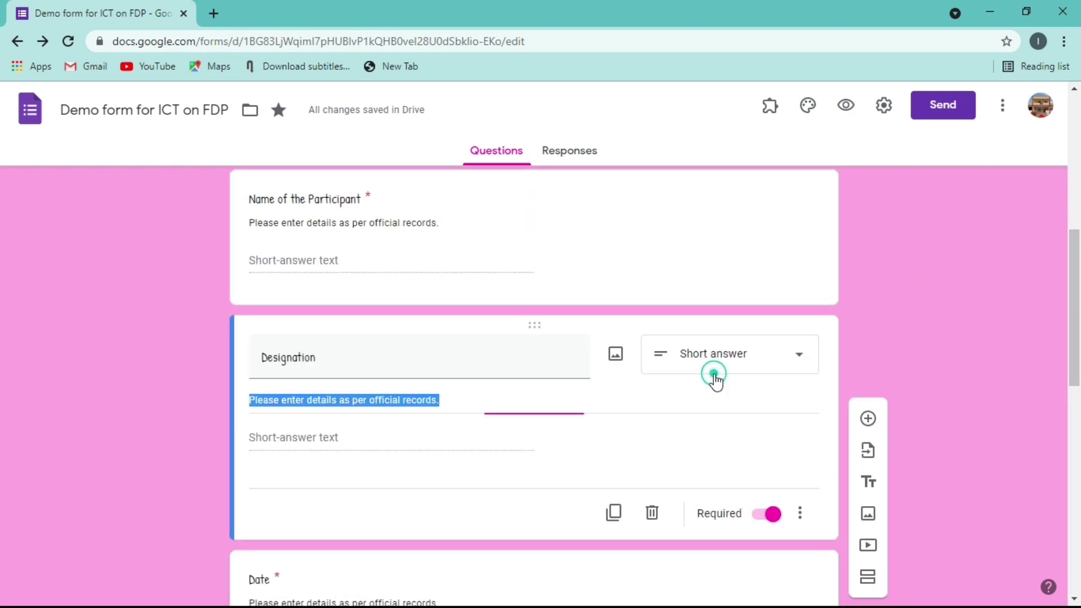
click(801, 517)
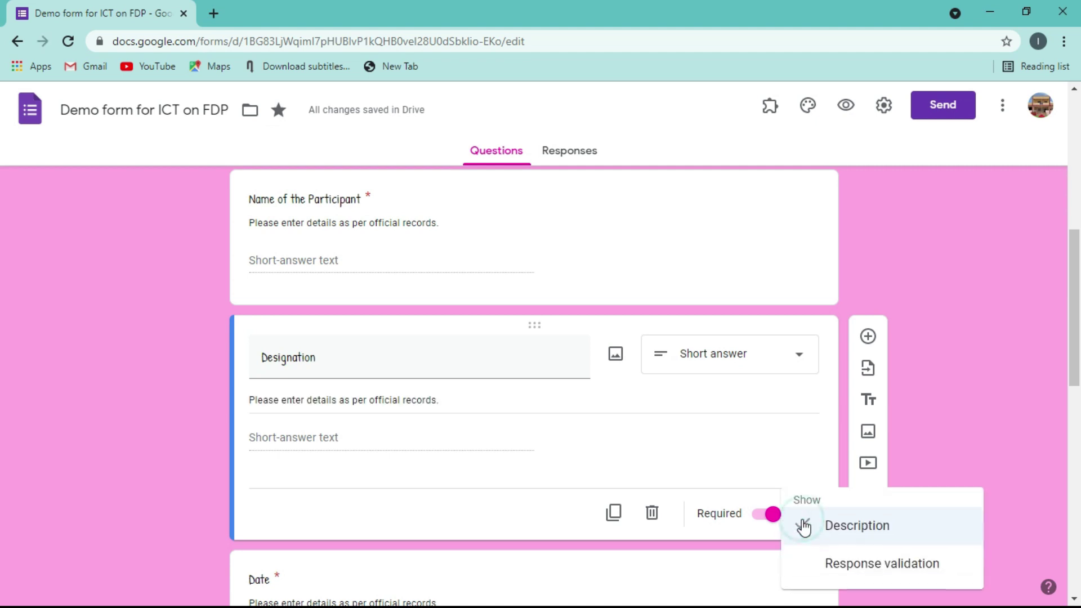
scroll(1058, 404, down, 7)
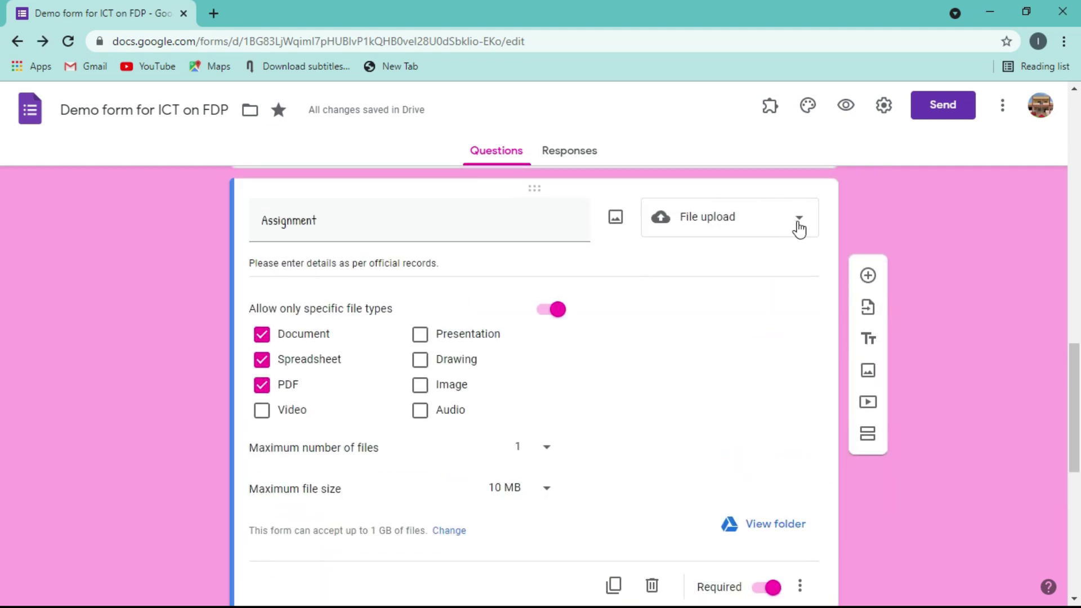
click(799, 227)
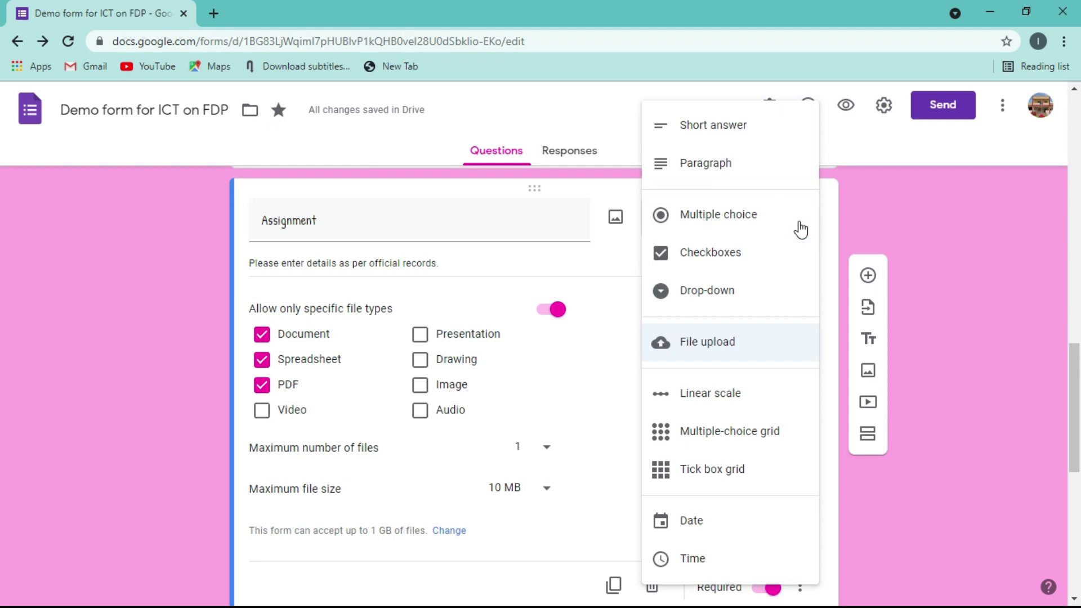
click(713, 144)
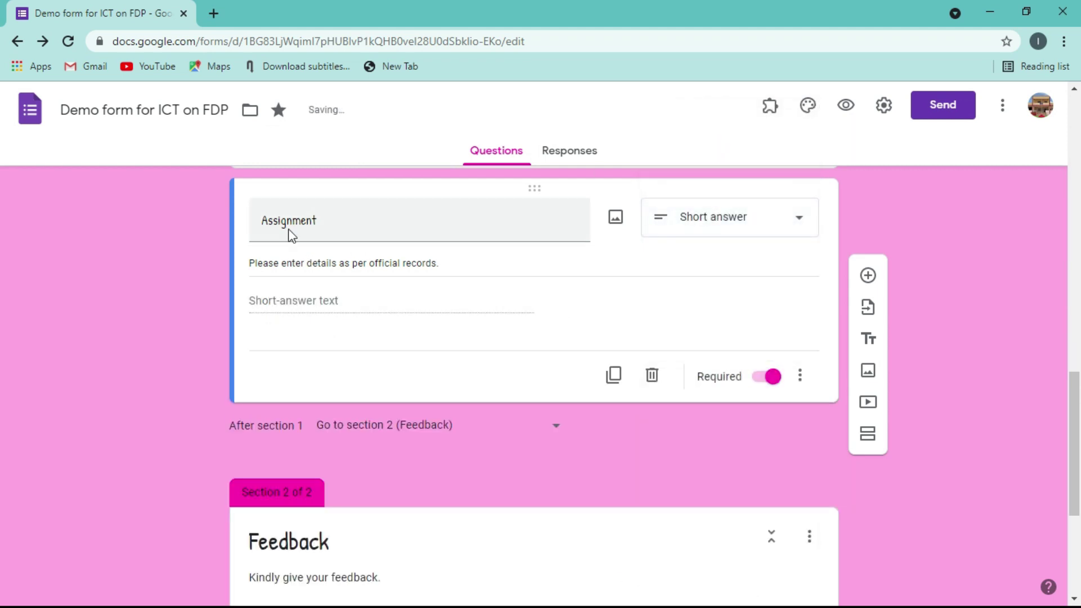
double_click(289, 228)
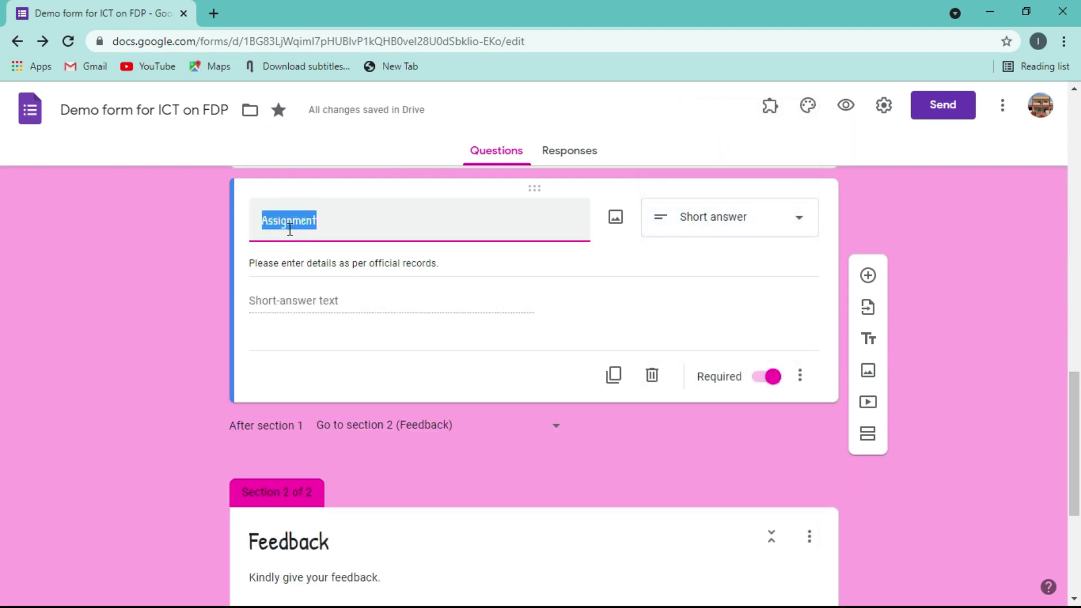
text(Ho)
text(ve you r)
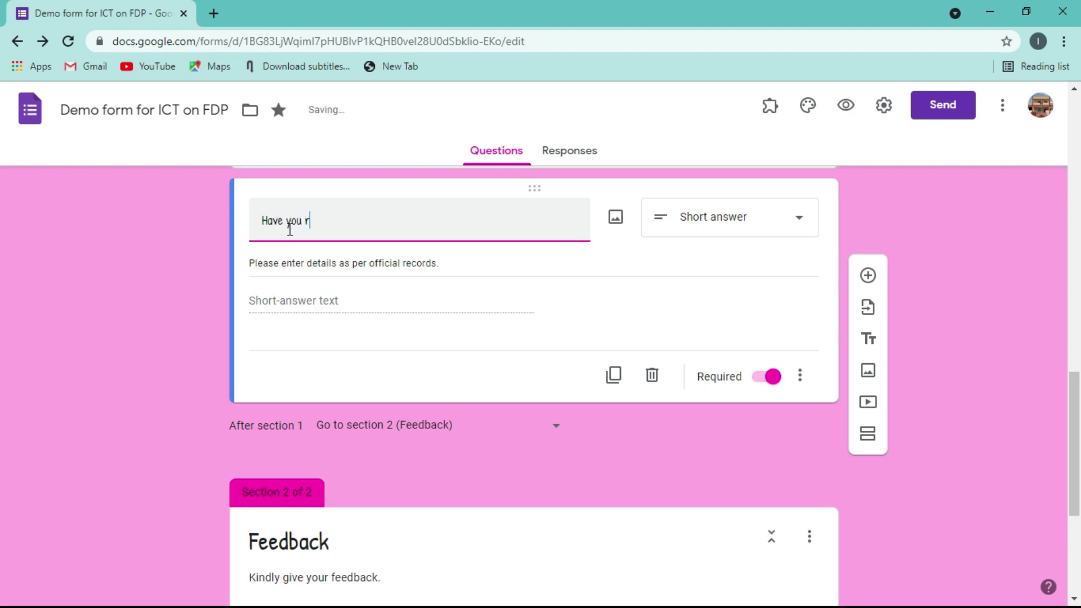
text(ead the )
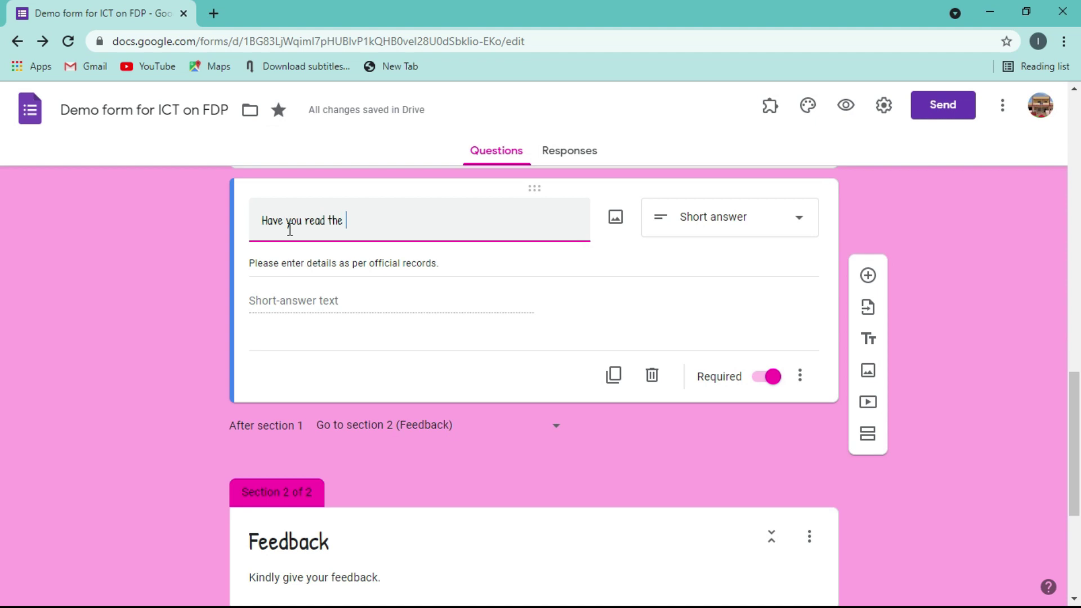
text(instr)
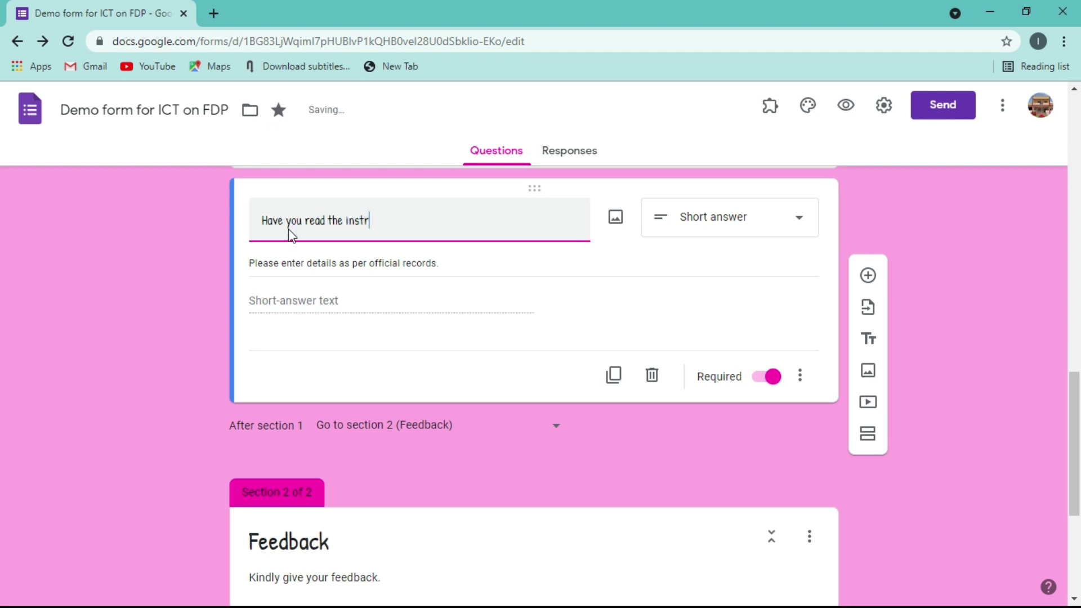
text(u)
- Add an 'Instructions:' line with a blank line below it to the first section's description
scroll(1039, 263, up, 15)
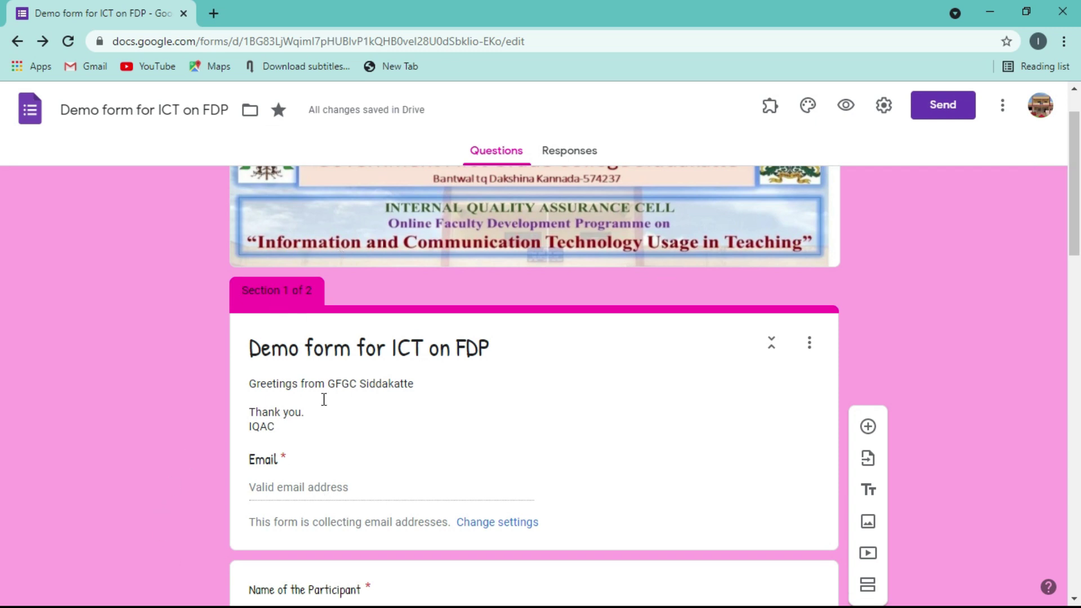
click(270, 397)
click(270, 397)
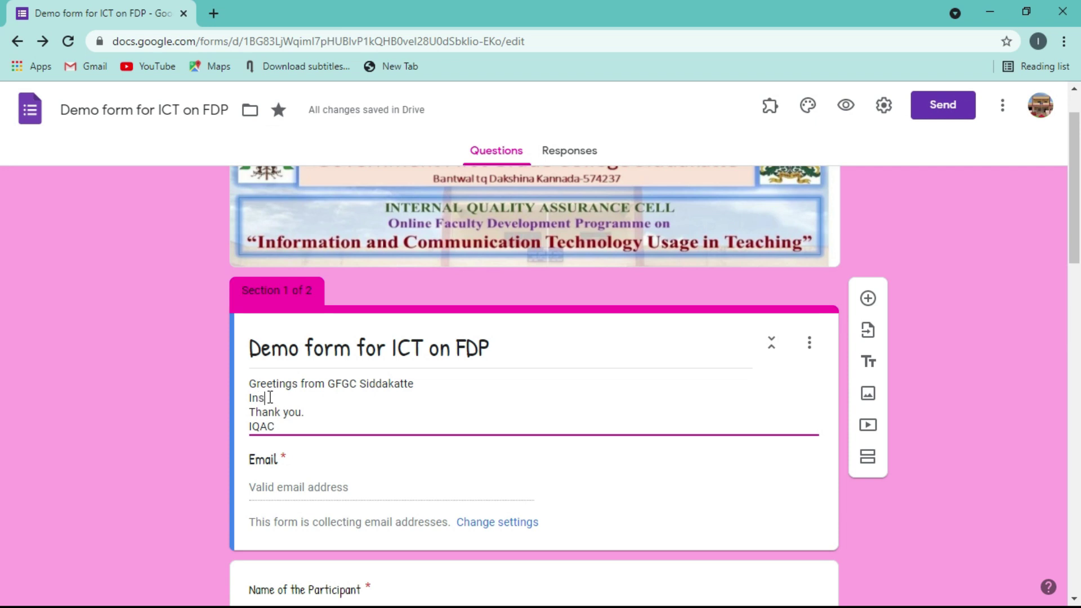
text(Instructi)
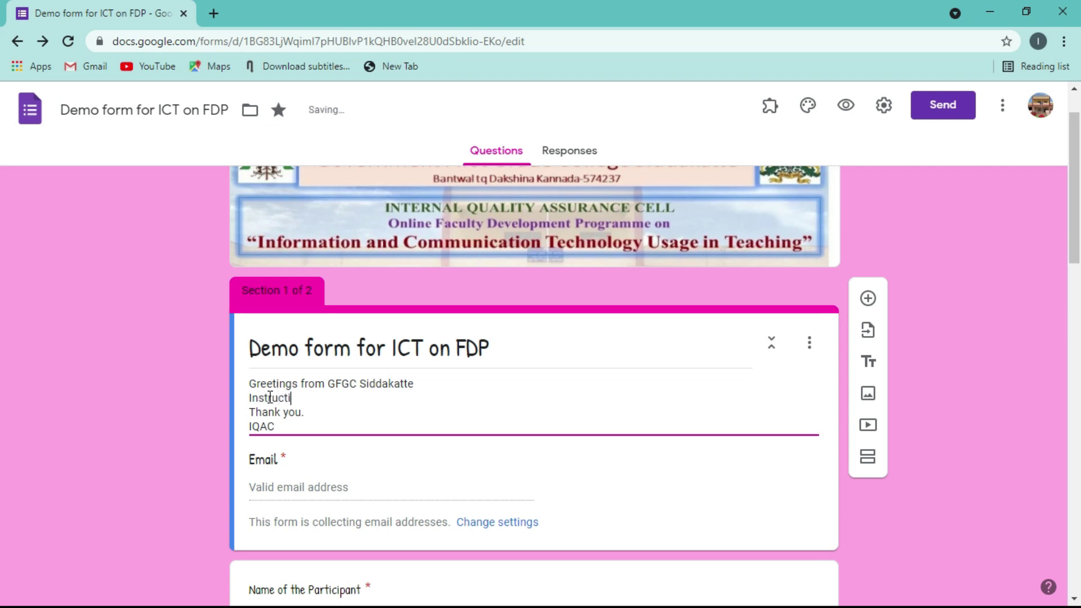
text(ons:)
key(Return)
key(Return)
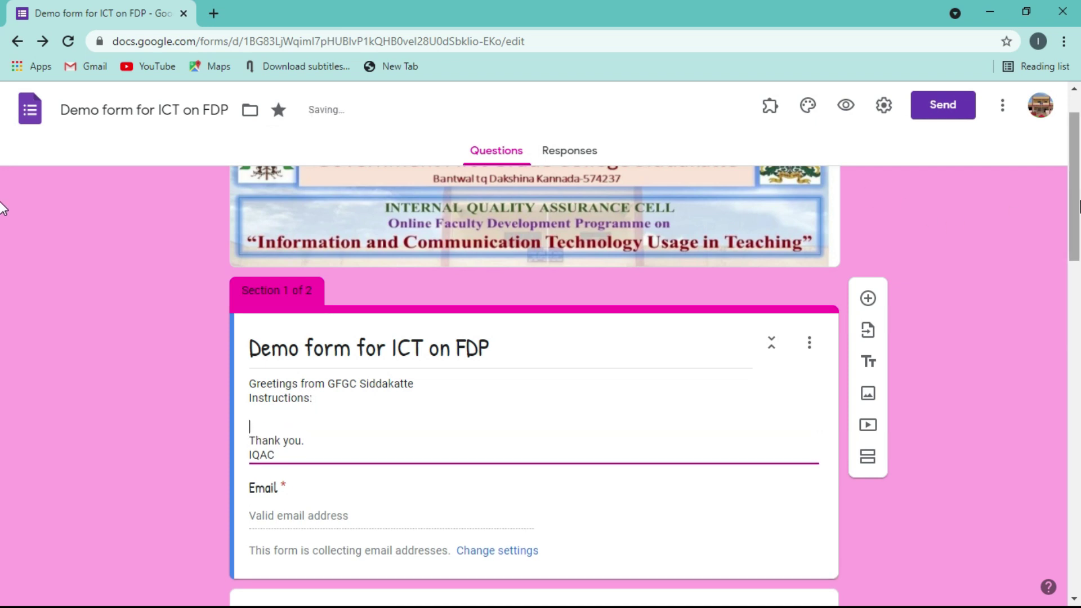
drag(1078, 207, 1072, 477)
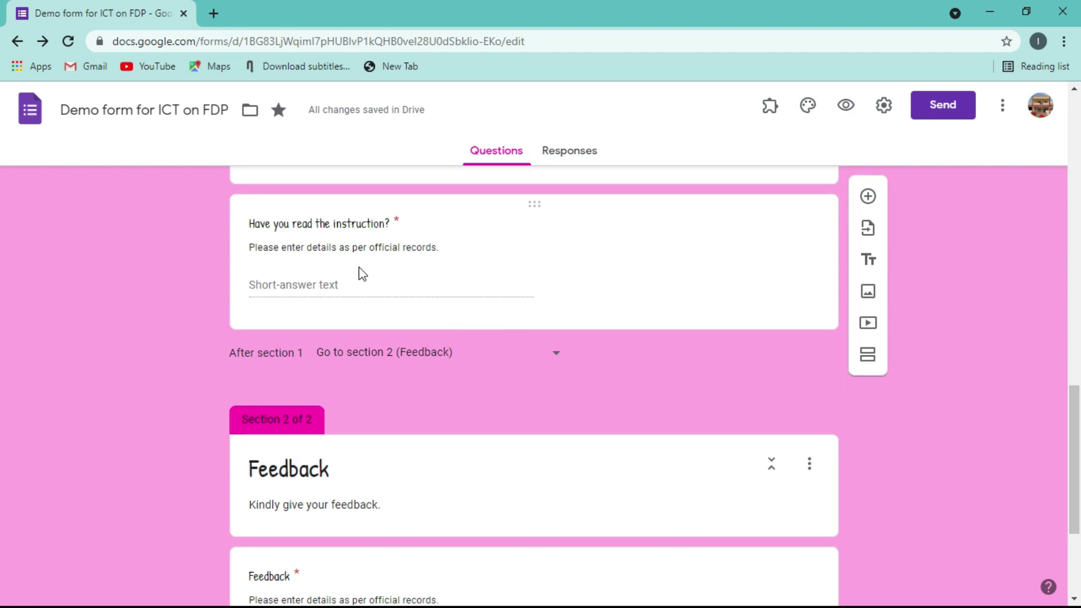
- Make 'Have you read the instruction?' multiple choice with options Yes and No
click(356, 282)
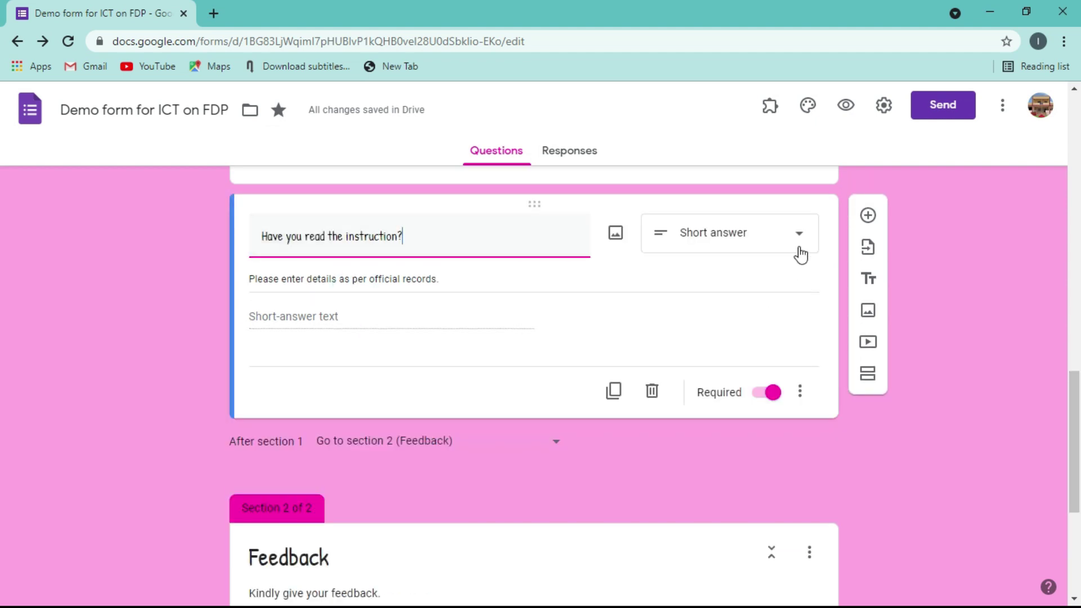
click(799, 247)
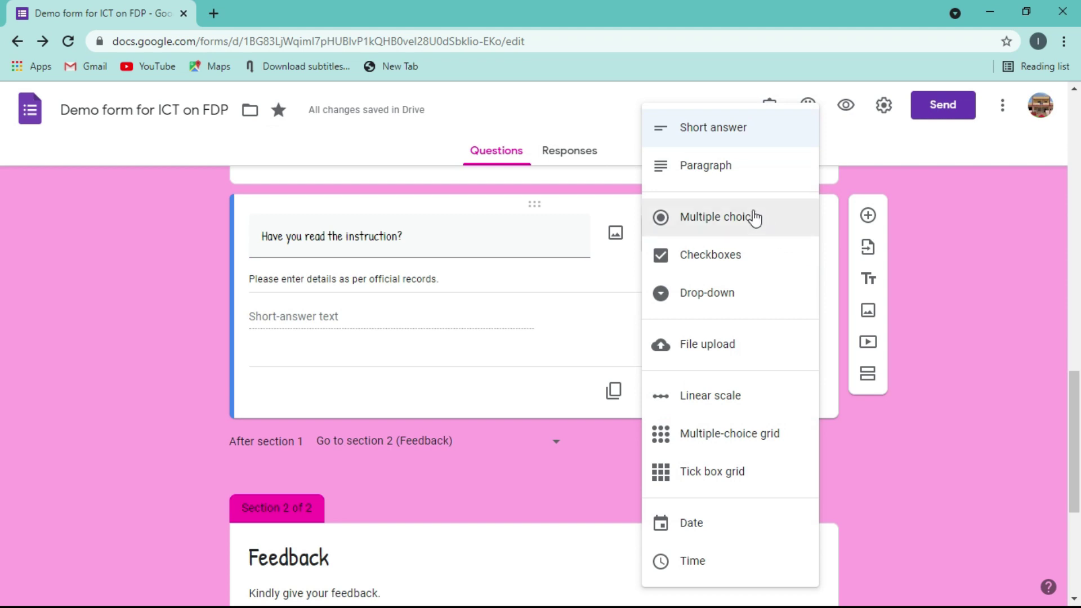
click(752, 218)
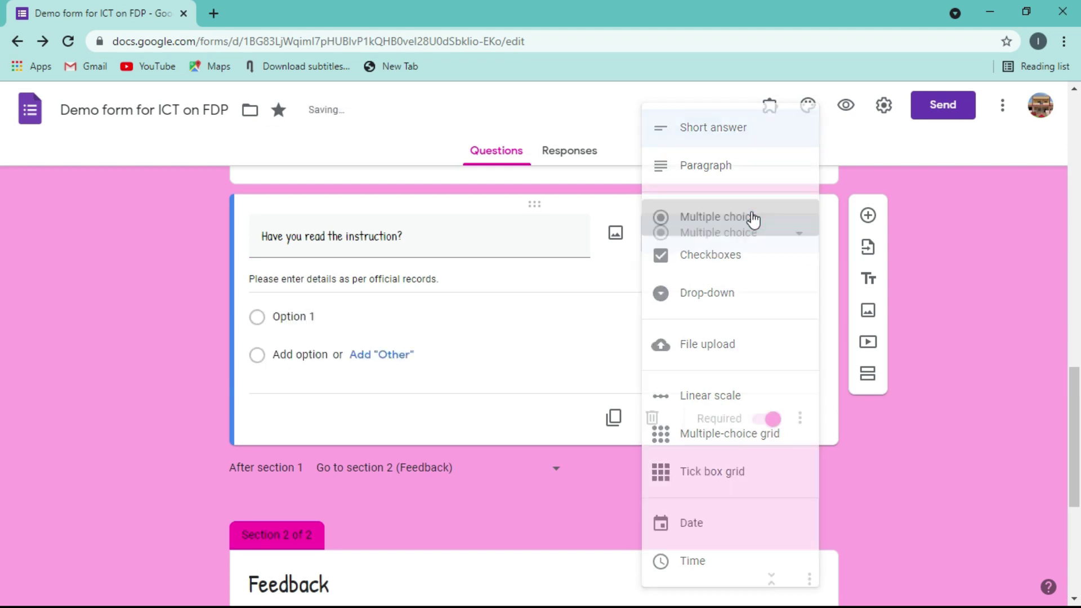
click(282, 318)
text(Yes)
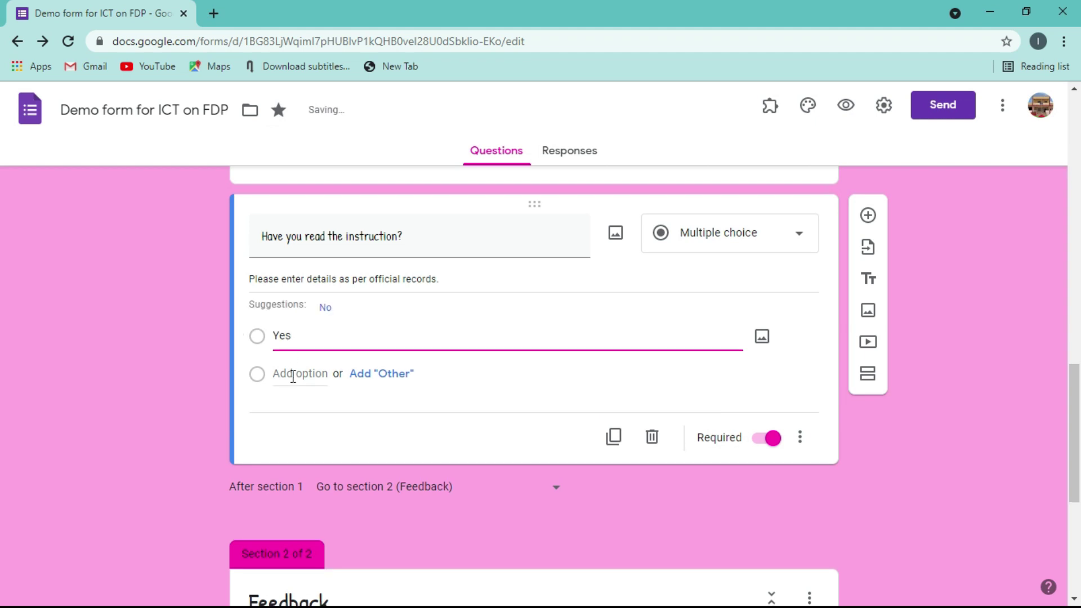
click(293, 374)
text(No)
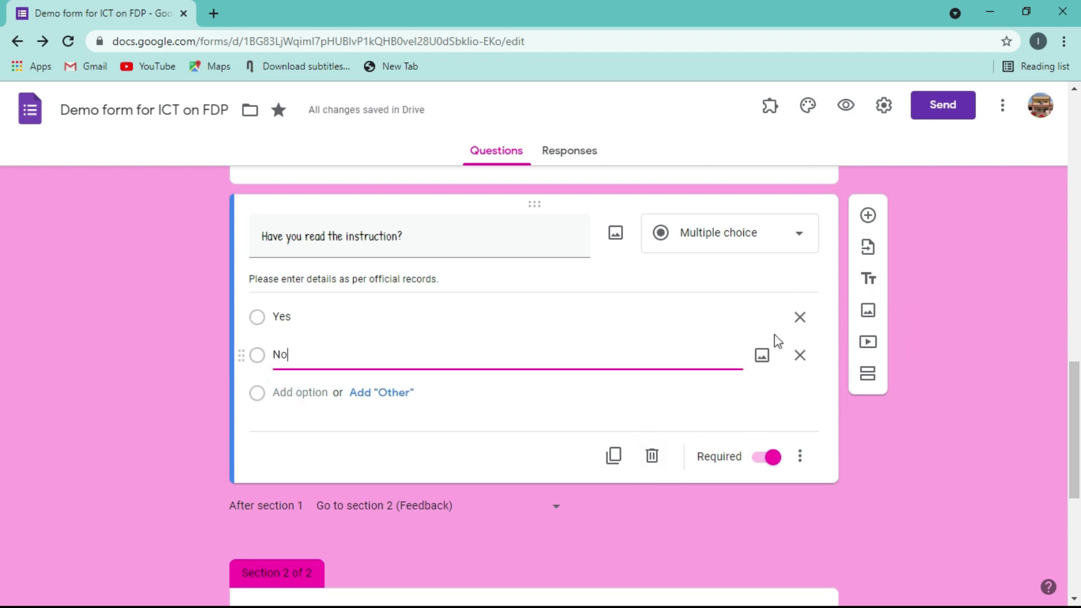
- Route answers by section: Yes to section 2 (Feedback), No back to section 1
click(805, 464)
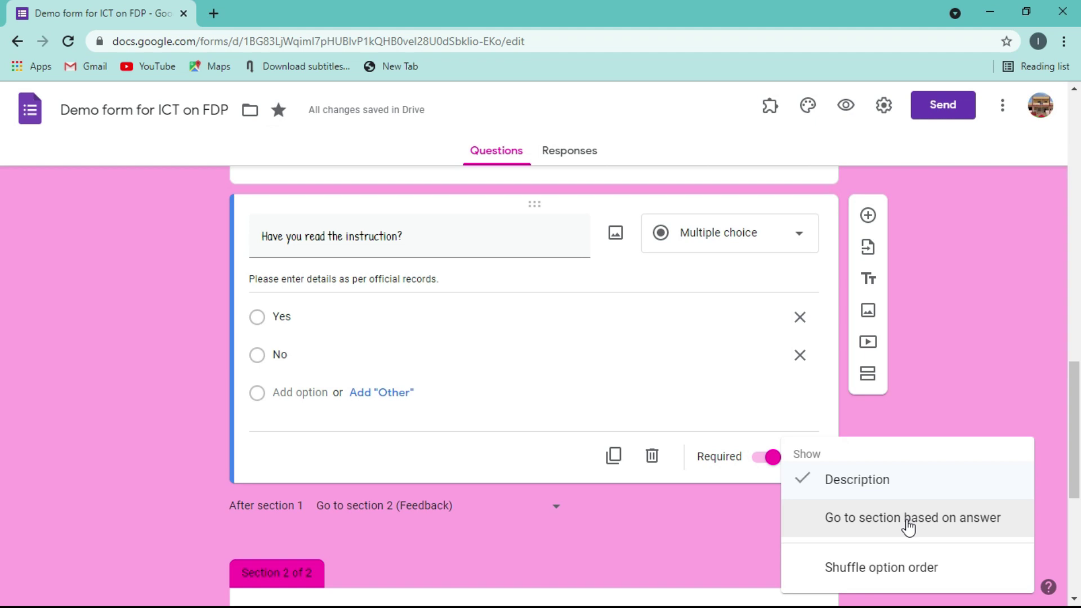
click(907, 521)
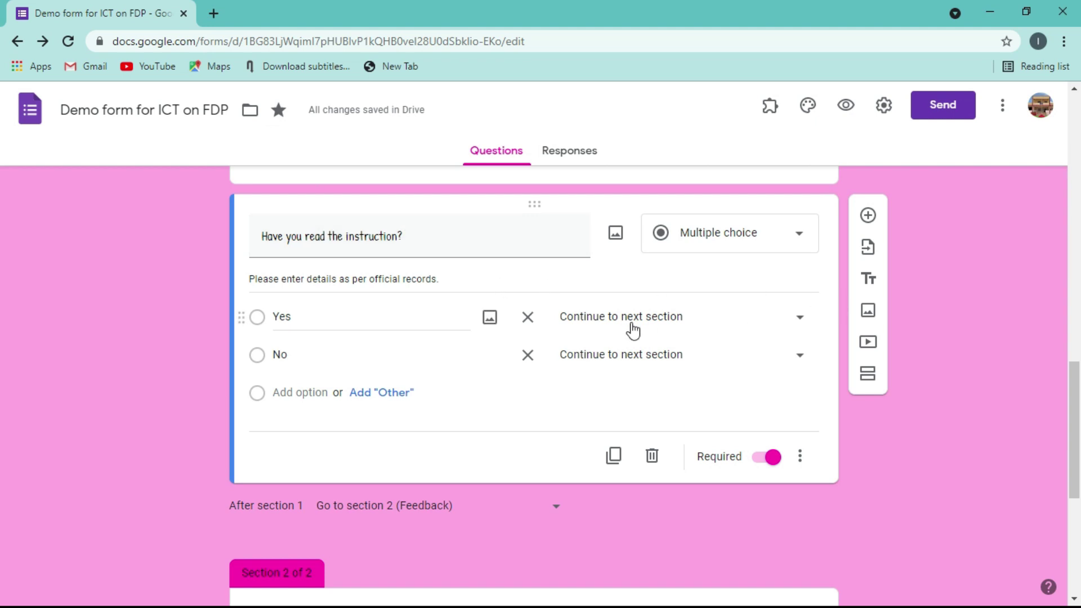
click(799, 318)
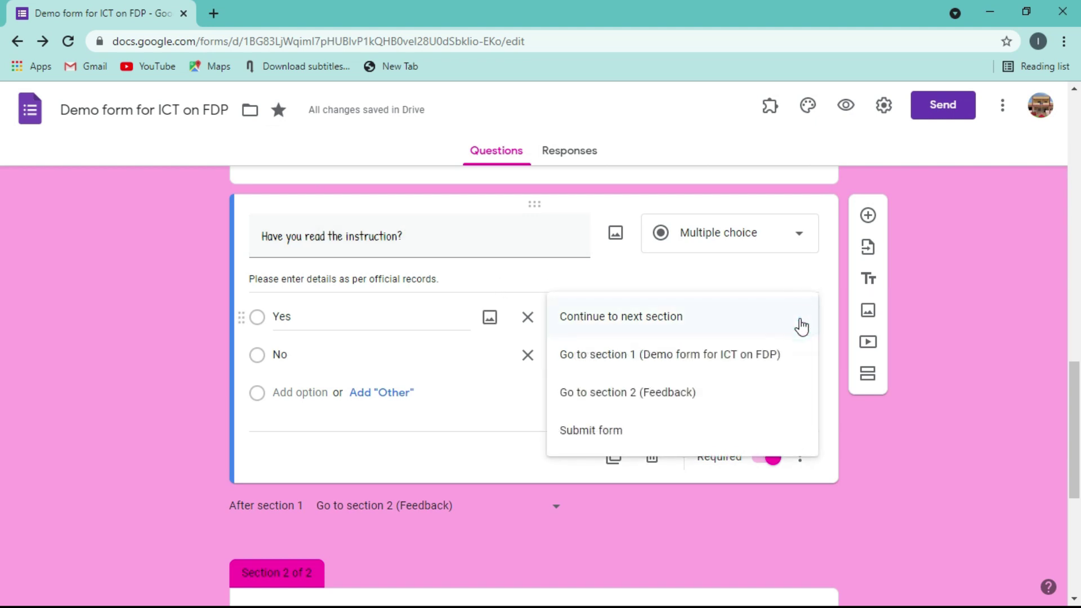
click(624, 401)
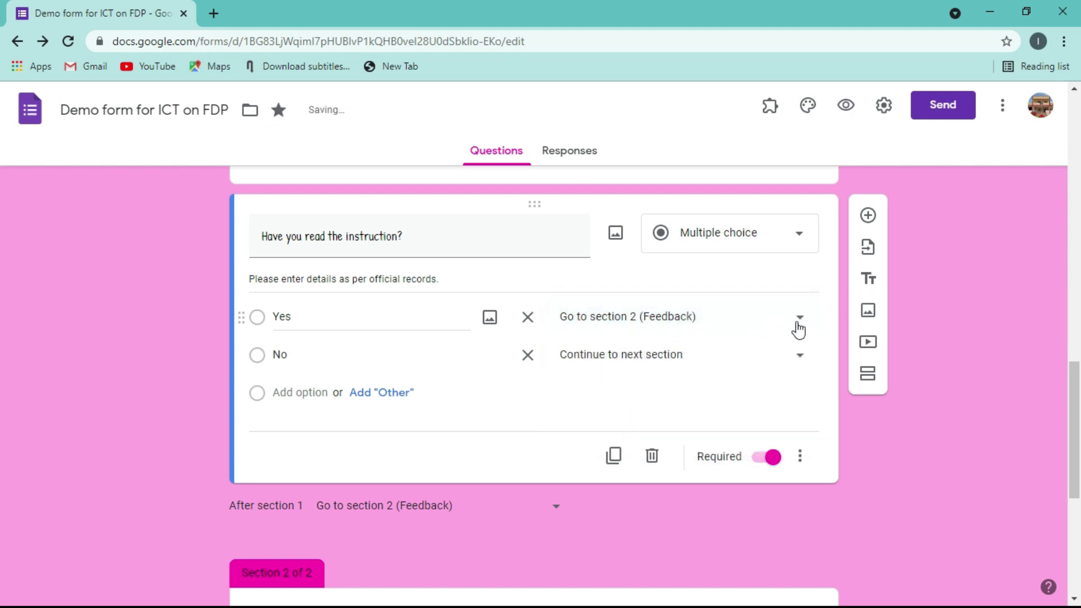
click(800, 356)
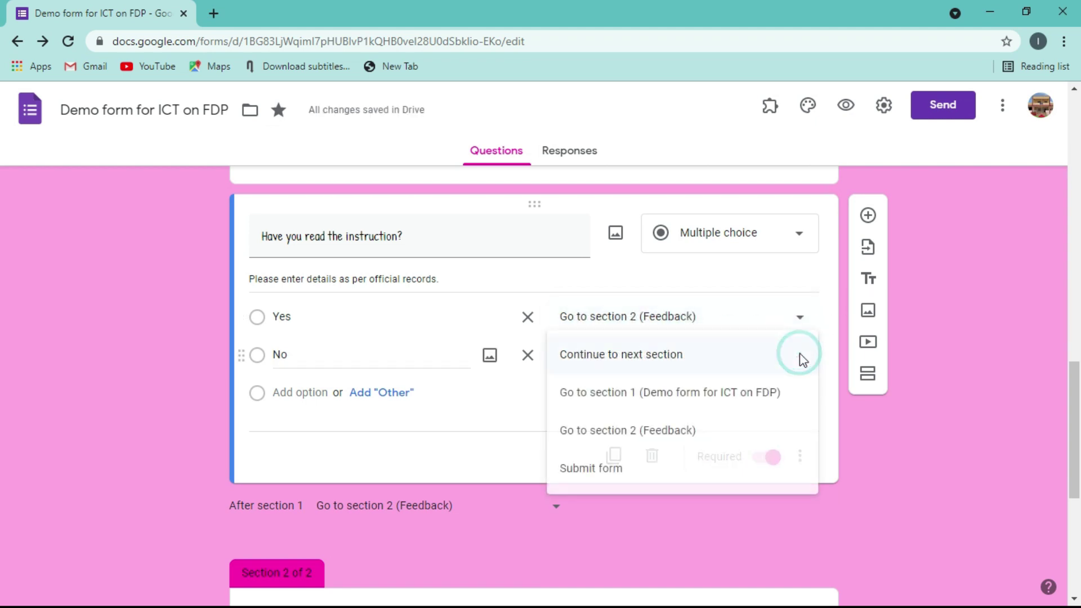
click(615, 399)
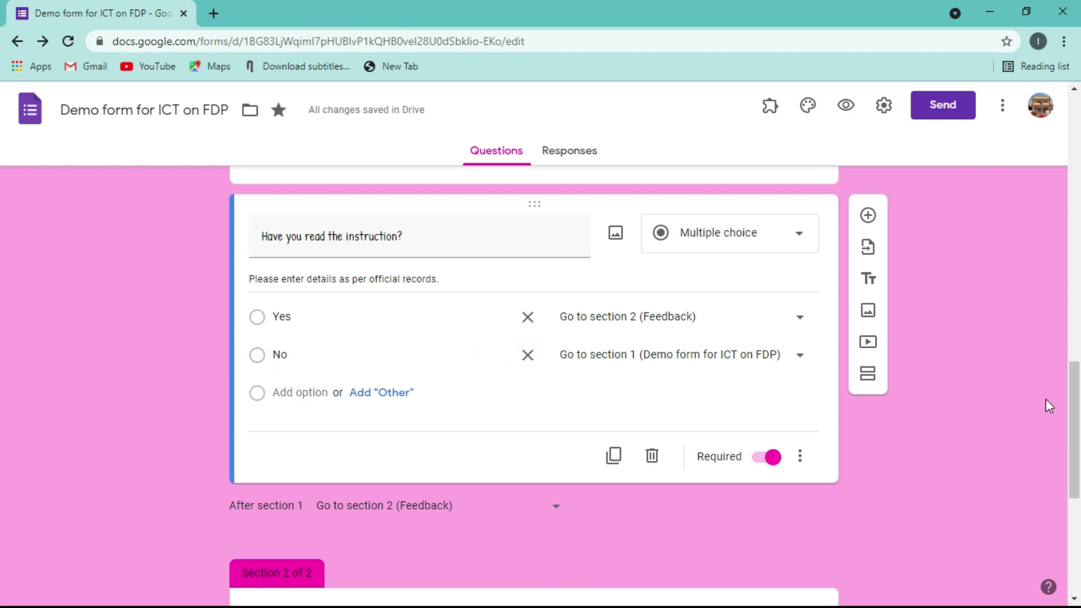
mouse_move(1063, 401)
mouse_down()
mouse_move(1061, 383)
mouse_move(1061, 407)
mouse_up()
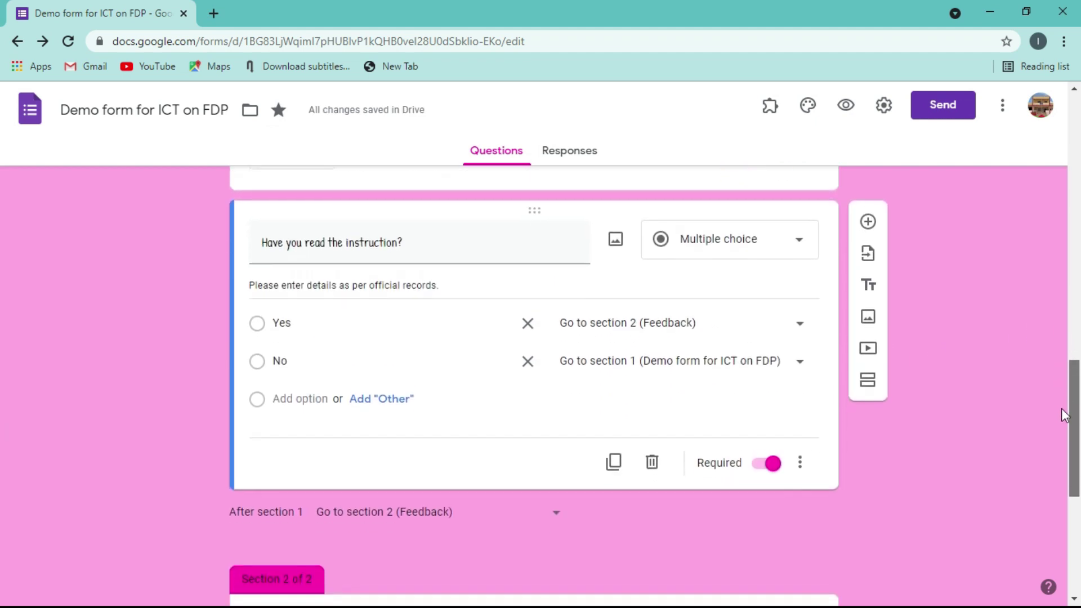
click(800, 465)
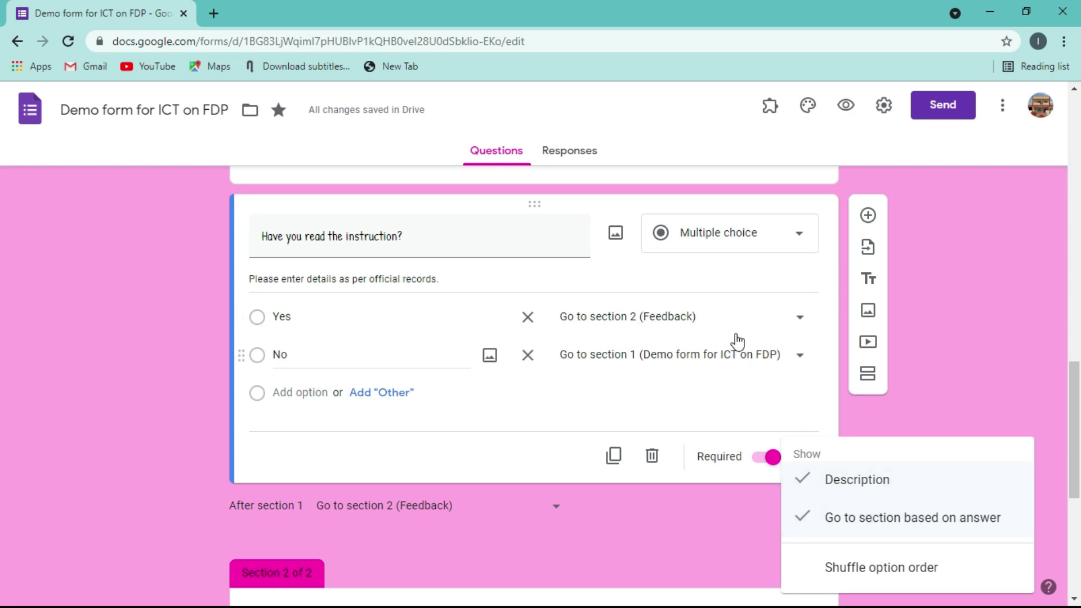
click(961, 360)
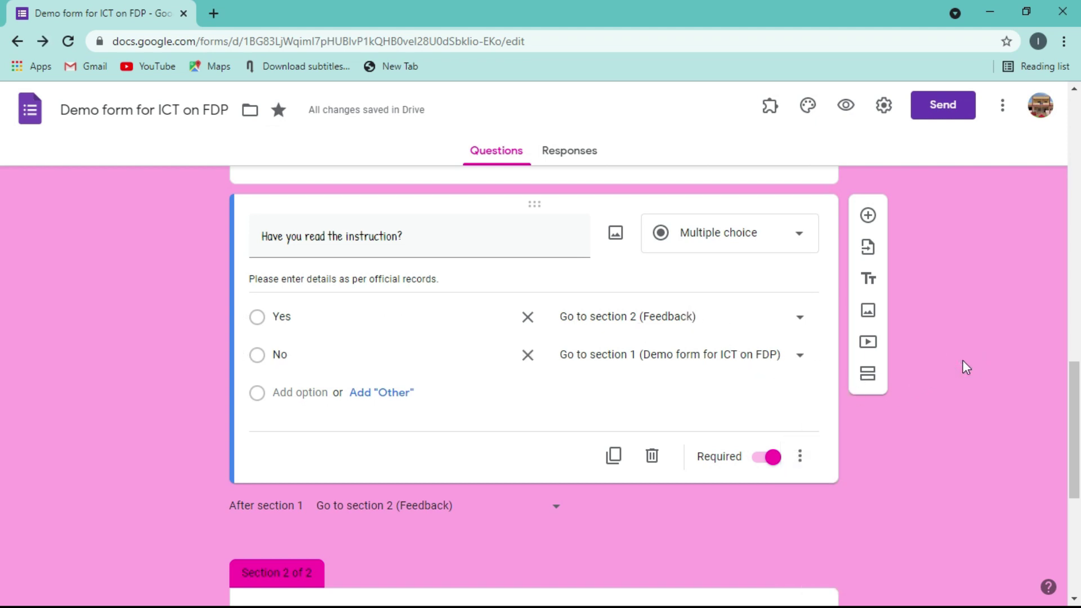
drag(1080, 394, 1079, 474)
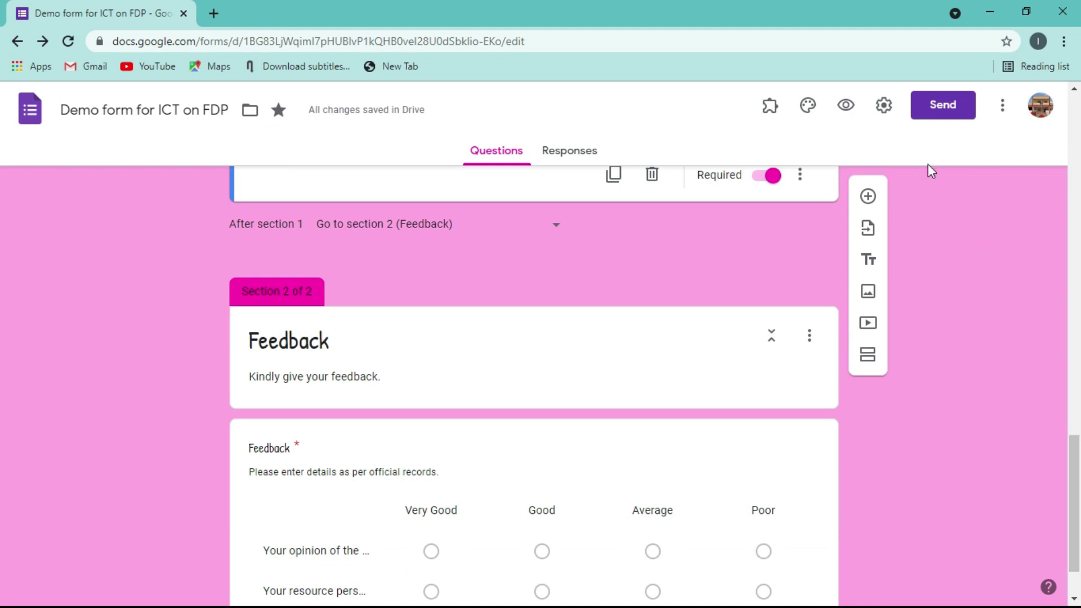
- Preview the live form in a new tab, scroll through it, then return to the editor
click(844, 108)
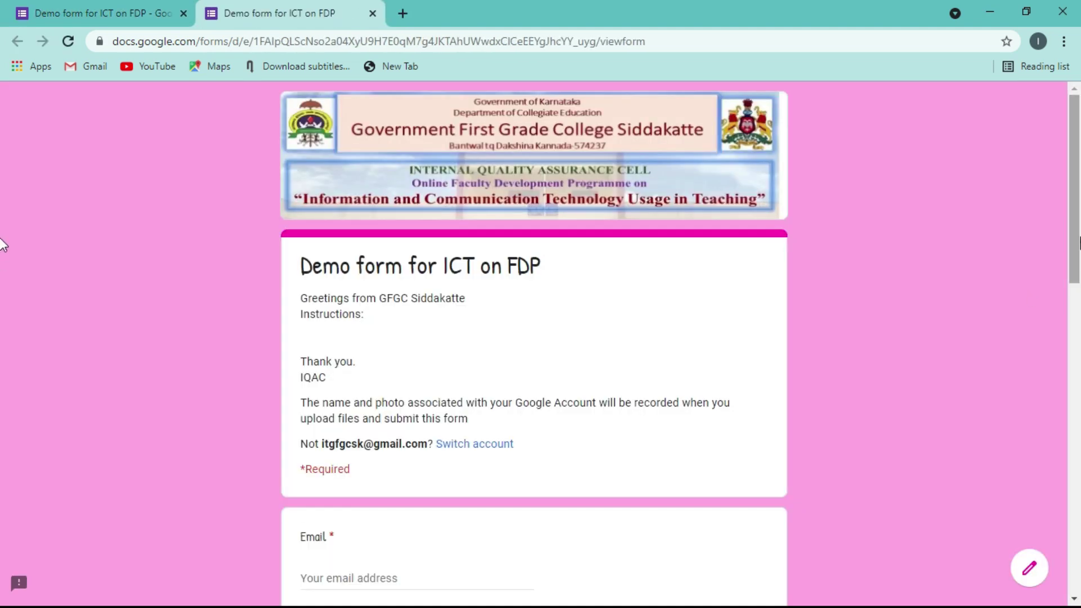
drag(1078, 242, 1077, 528)
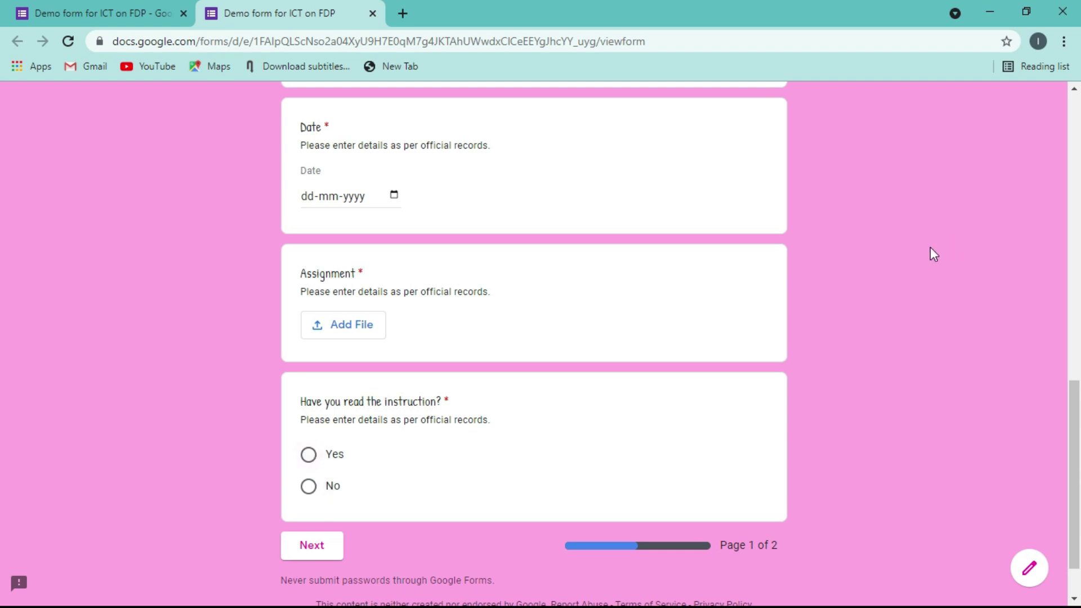
drag(1073, 414, 2, 427)
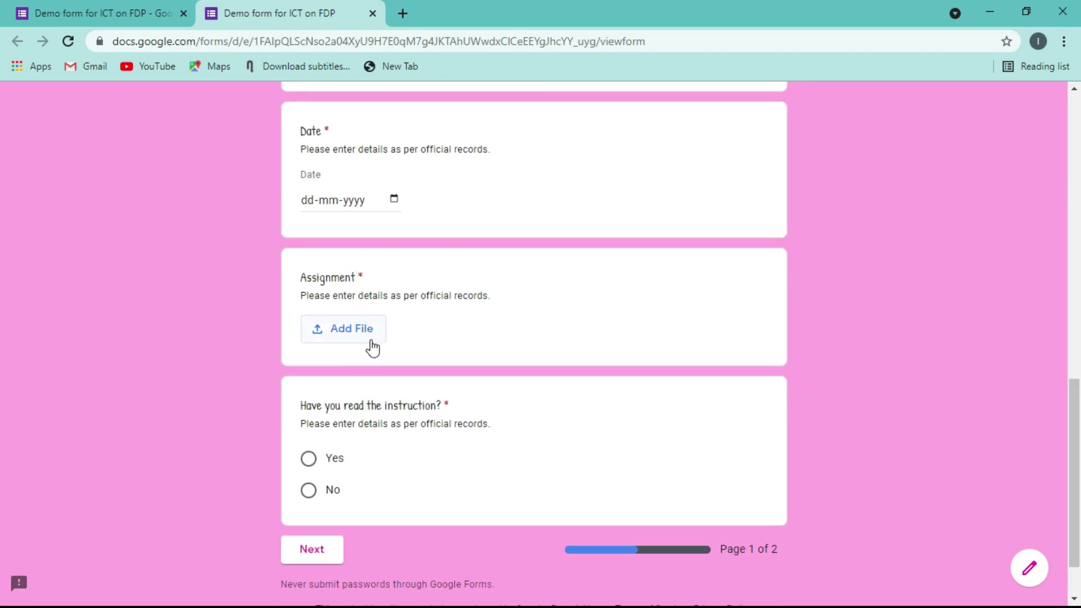
drag(1075, 419, 1019, 107)
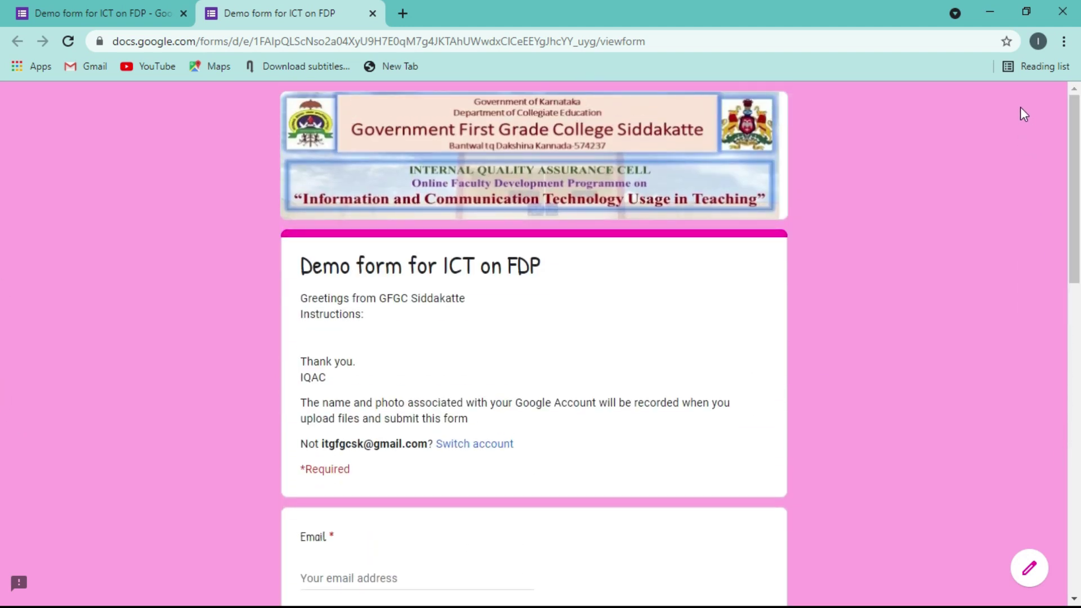
click(53, 8)
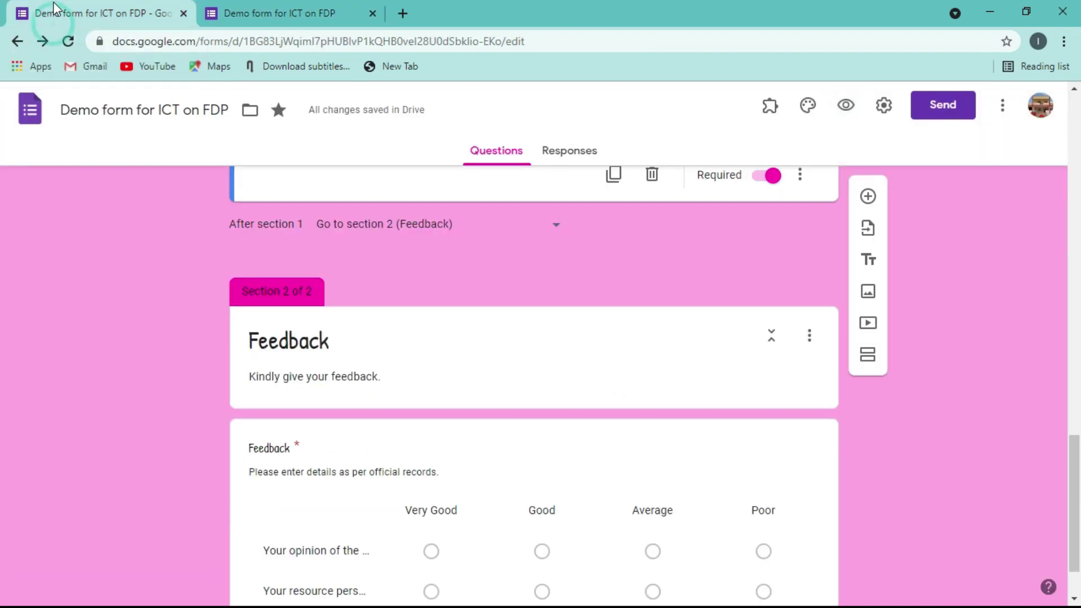